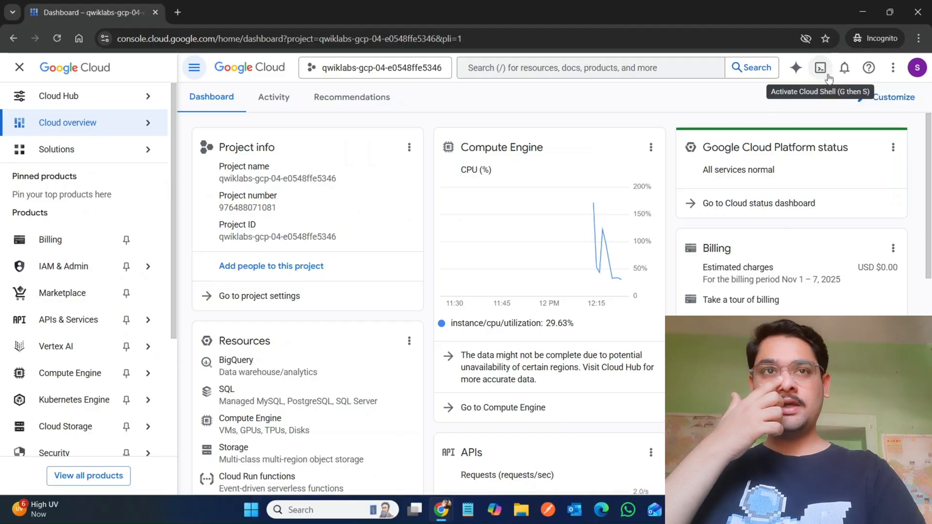
Step: Activate Cloud Shell for the project and authorize it to use your credentials
left_click(820, 67)
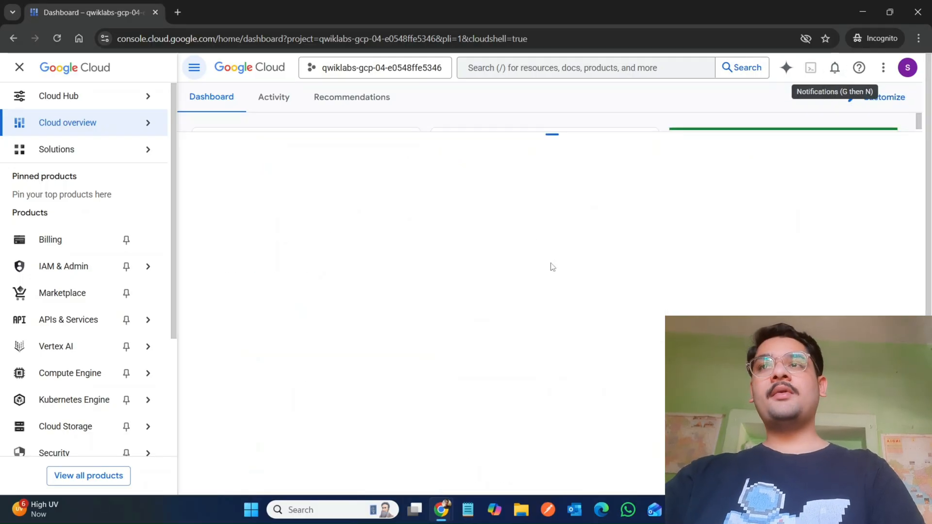
left_click(18, 67)
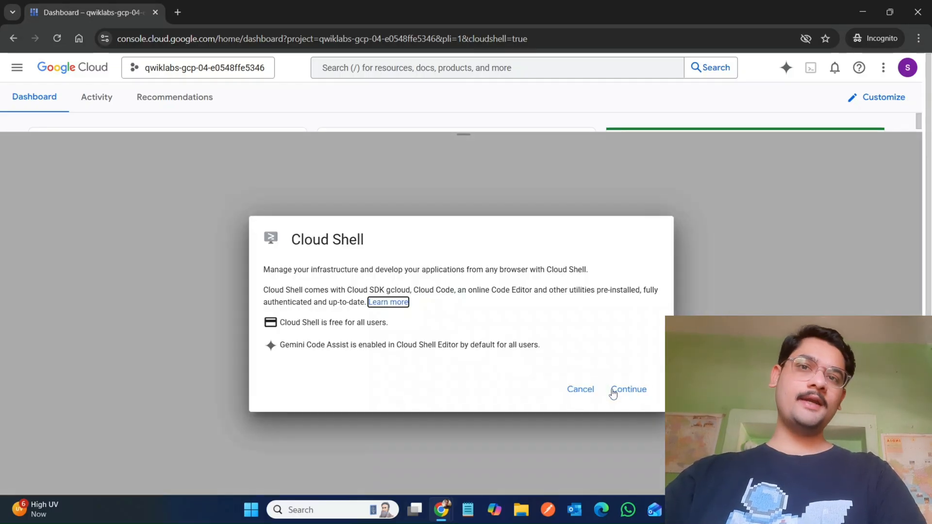
left_click(615, 390)
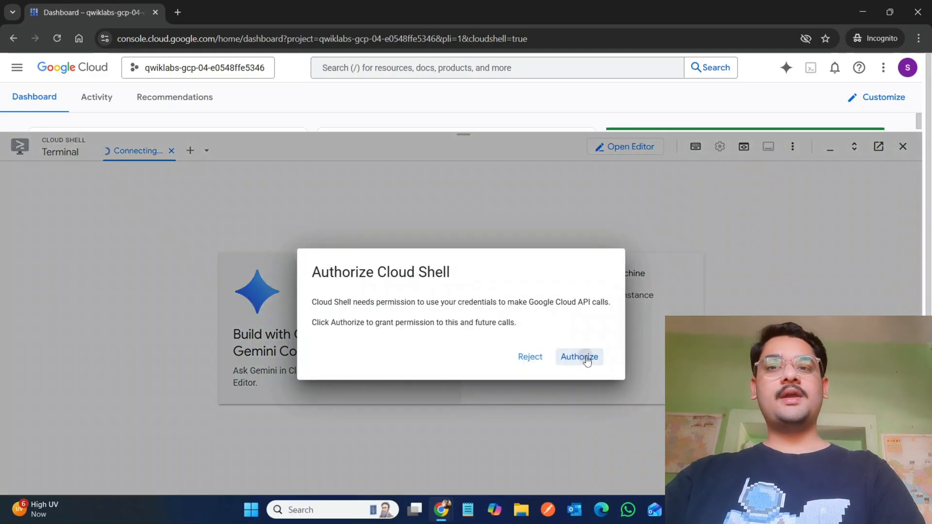
left_click(585, 357)
Step: Clone the training-data-analyst repository in Cloud Shell using the git clone command from Task 1 of the lab instructions
mouse_move(441, 510)
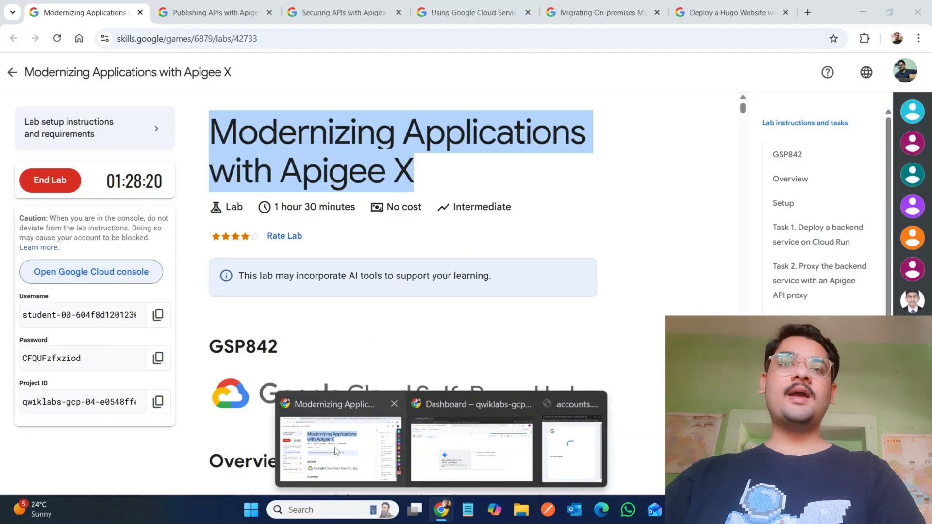
left_click(340, 447)
left_click(780, 203)
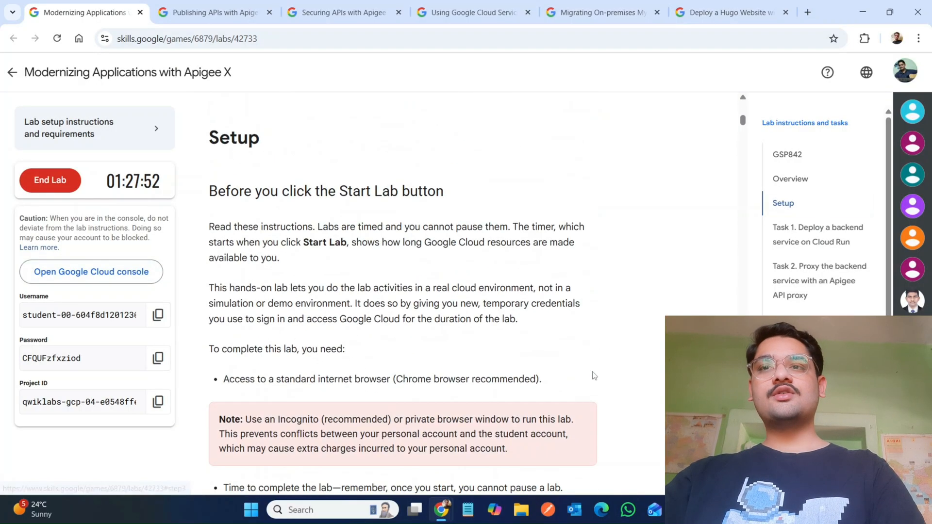
scroll(593, 375, "down", 5)
scroll(593, 375, "down", 15)
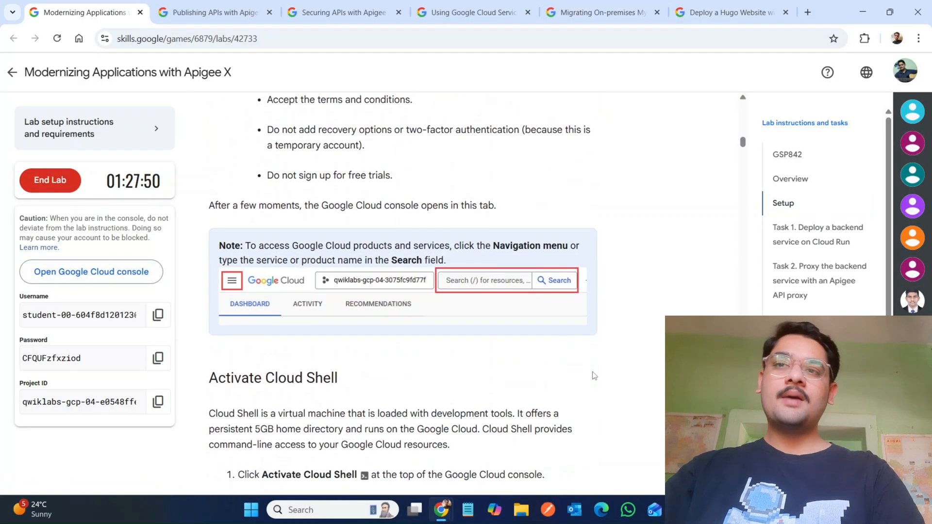
scroll(593, 375, "down", 15)
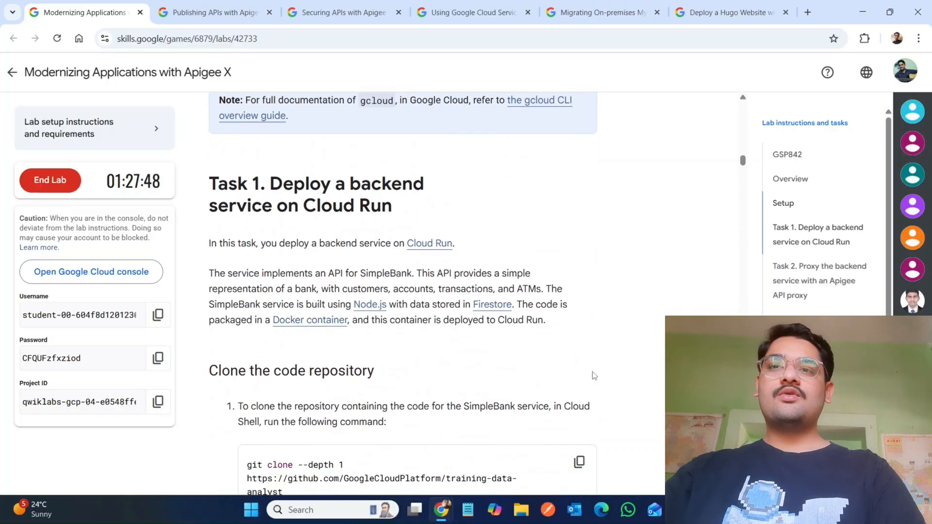
scroll(593, 375, "down", 1)
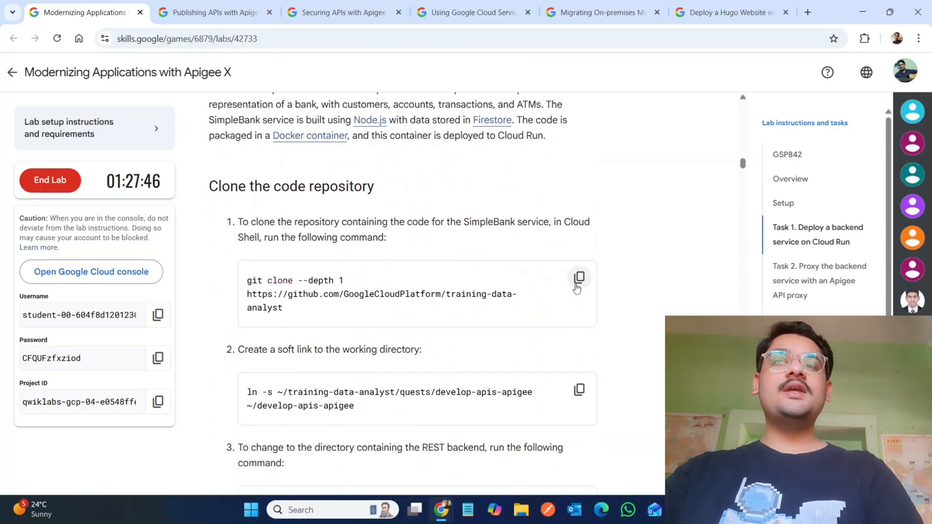
left_click(579, 279)
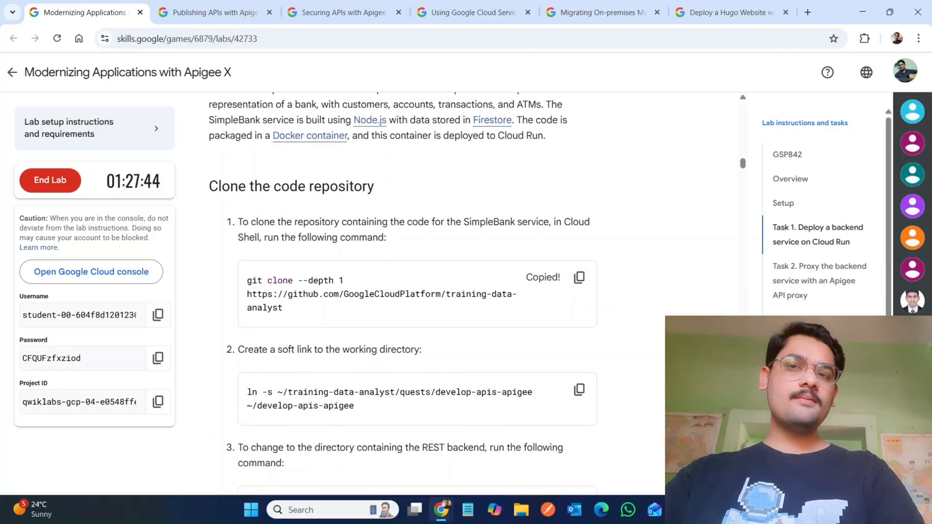
mouse_move(443, 509)
left_click(478, 459)
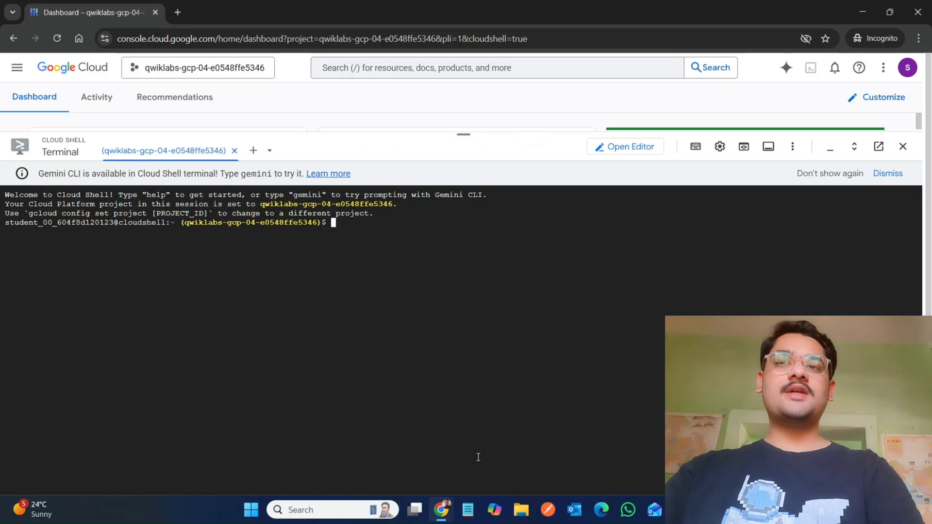
key("ctrl+v")
key("Return")
mouse_move(442, 508)
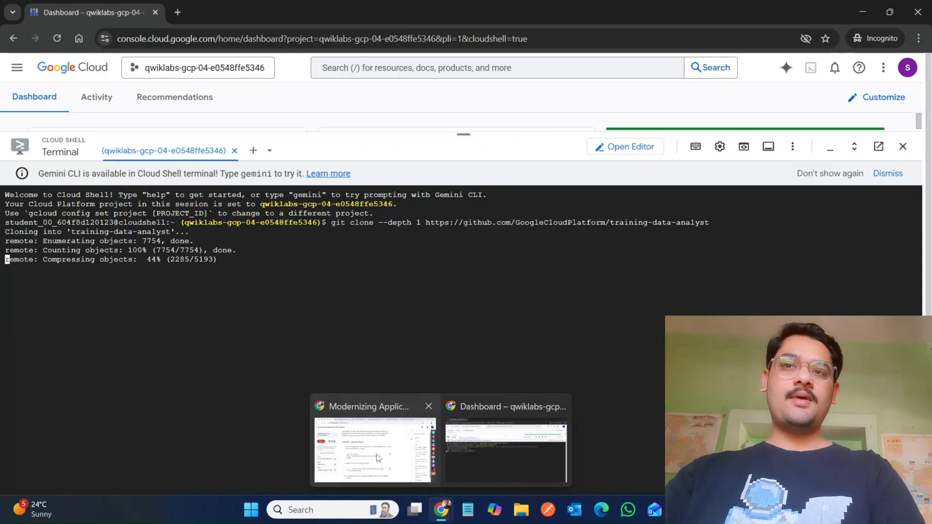
Step: Create the soft link ~/develop-apis-apigee pointing to training-data-analyst/quests/develop-apis-apigee
left_click(378, 457)
left_click(579, 390)
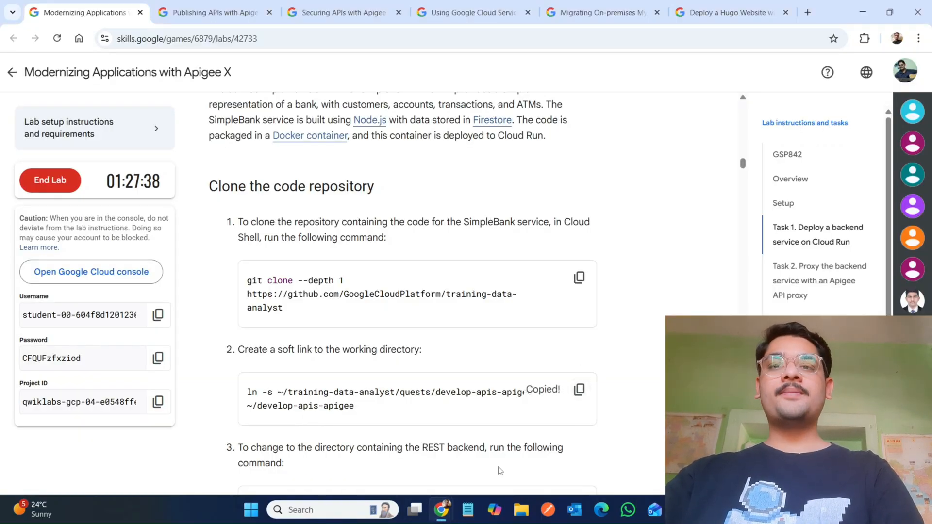
mouse_move(443, 510)
left_click(479, 467)
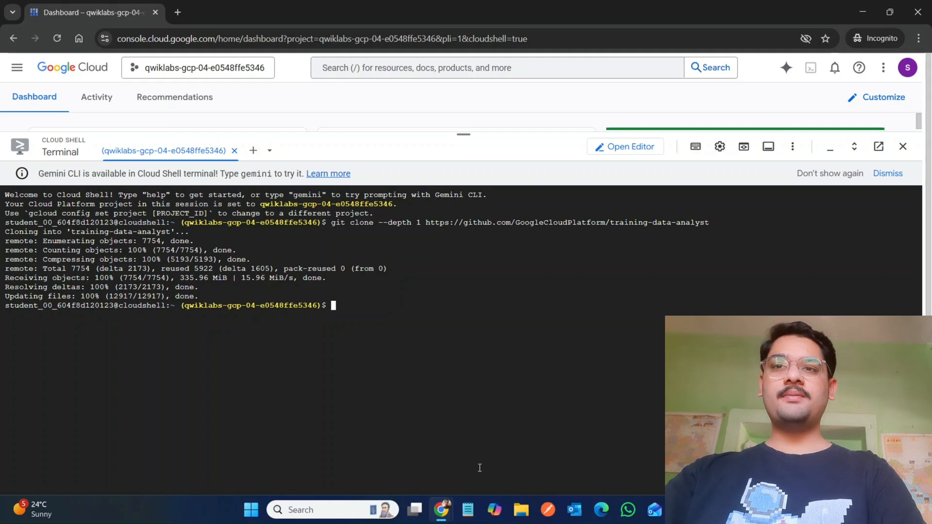
key("ctrl+v")
key("Return")
Step: Run the soft-link command for the working directory a second time
mouse_move(442, 510)
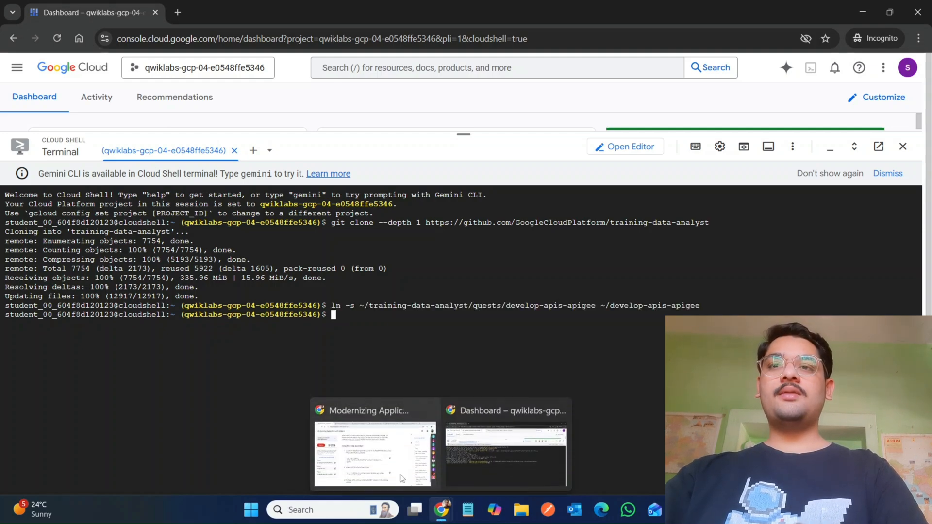
left_click(400, 478)
scroll(383, 464, "down", 7)
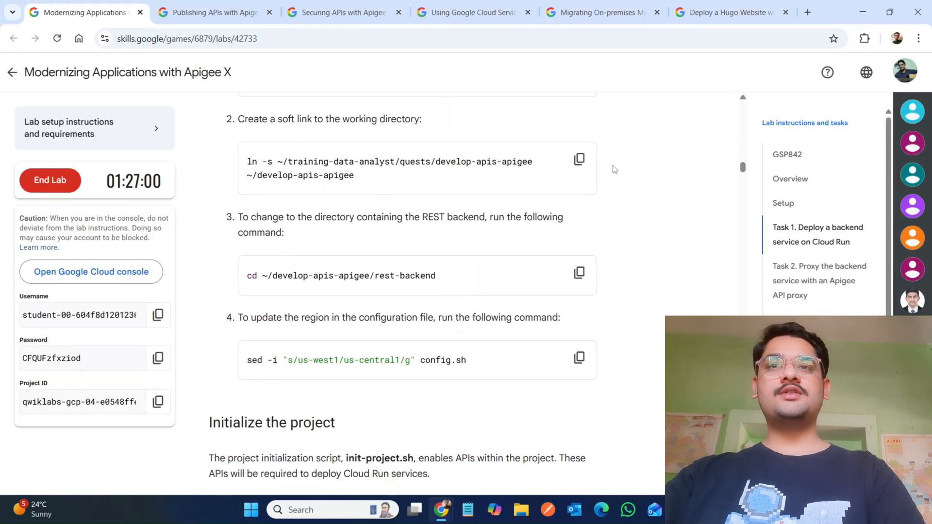
left_click(579, 159)
mouse_move(438, 517)
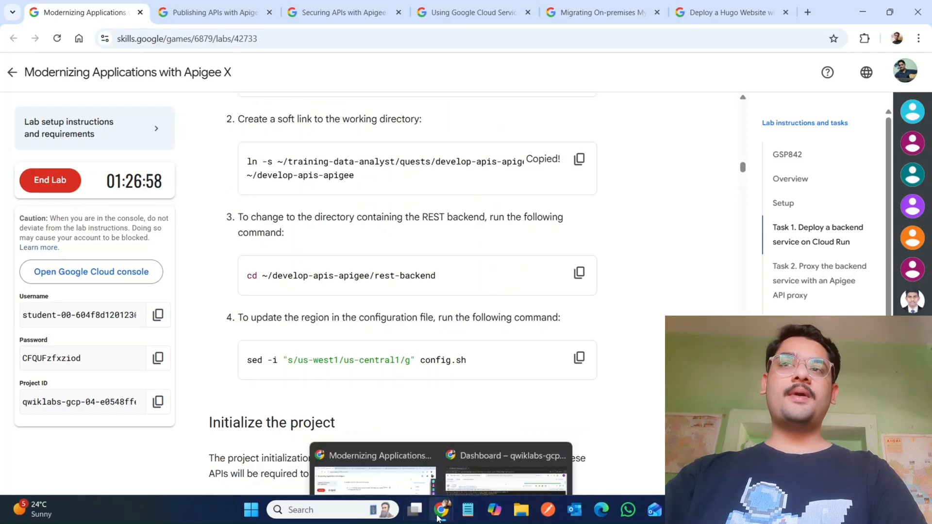
left_click(489, 460)
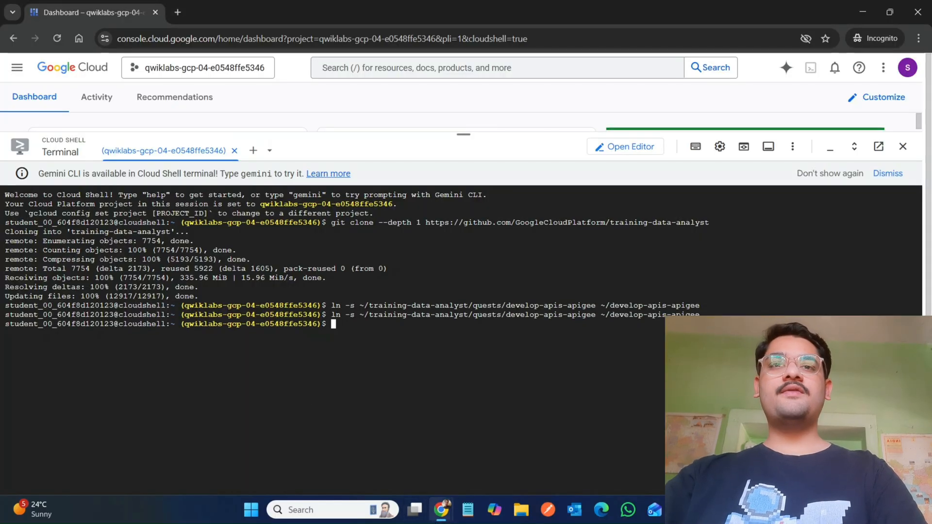
Step: Change into the ~/develop-apis-apigee/rest-backend directory in Cloud Shell
left_click(373, 451)
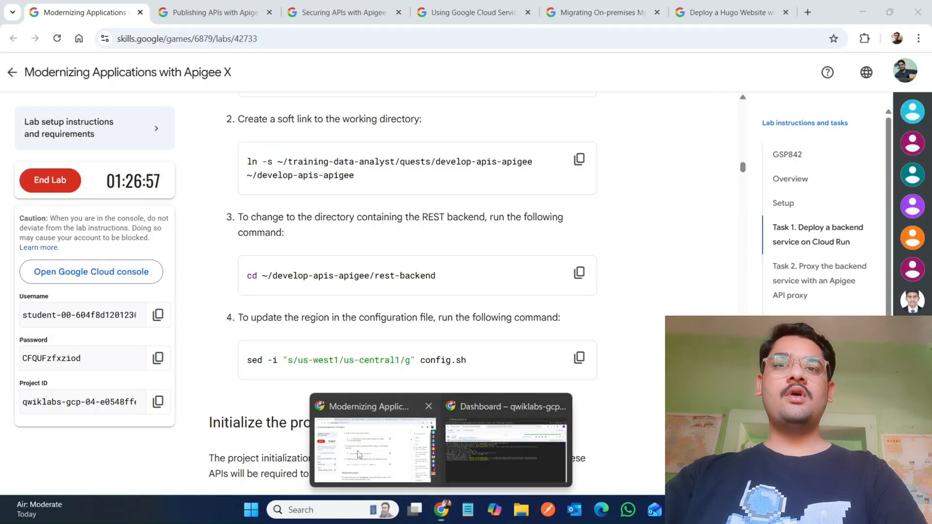
left_click(577, 281)
mouse_move(440, 509)
left_click(497, 458)
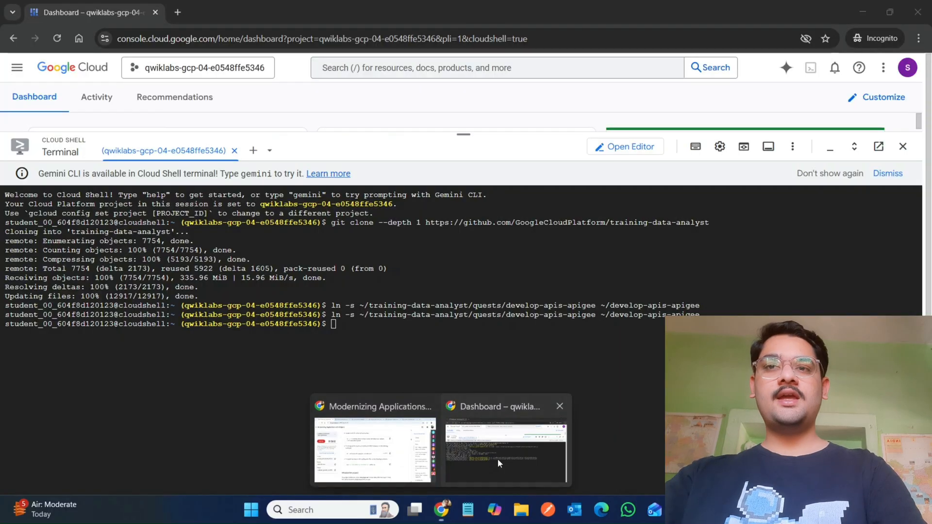
key("ctrl+v")
key("Return")
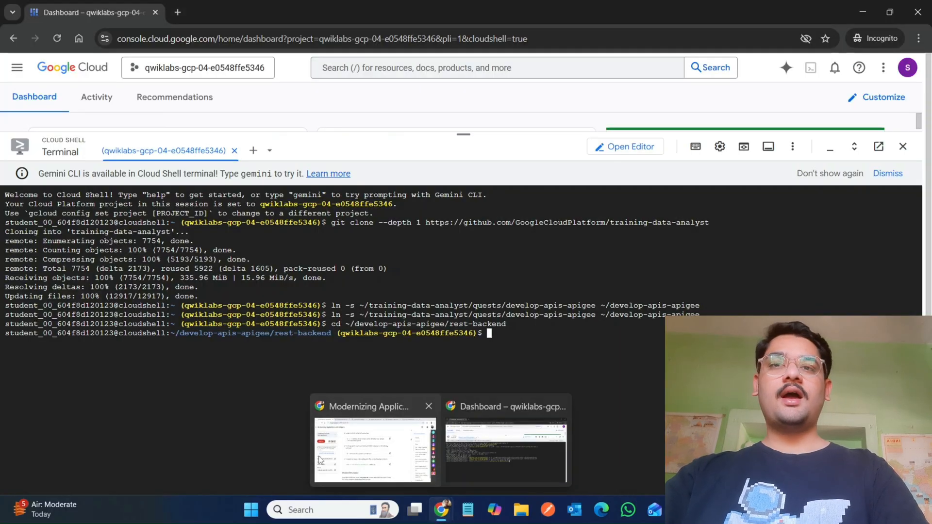
Step: Run the sed command that replaces us-west1 with us-central1 in config.sh
left_click(378, 447)
left_click(578, 360)
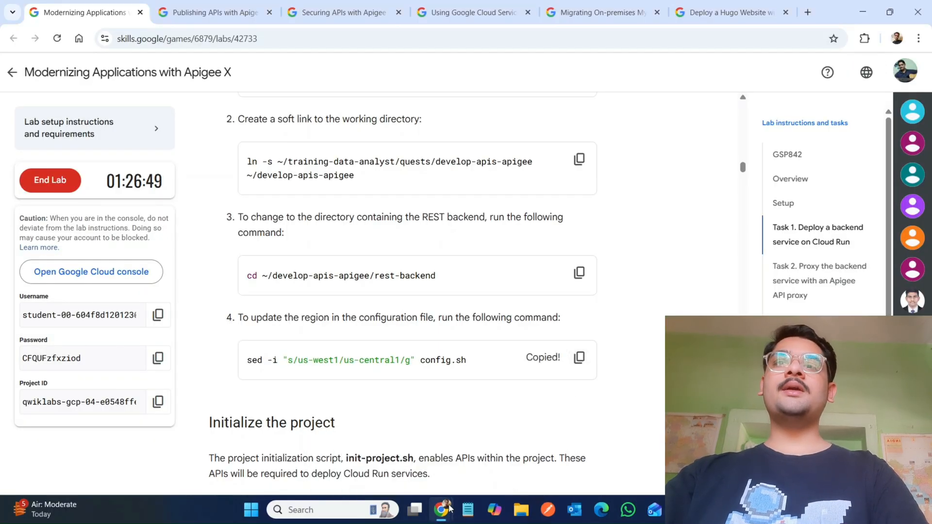
left_click(502, 458)
key("ctrl+v")
key("Return")
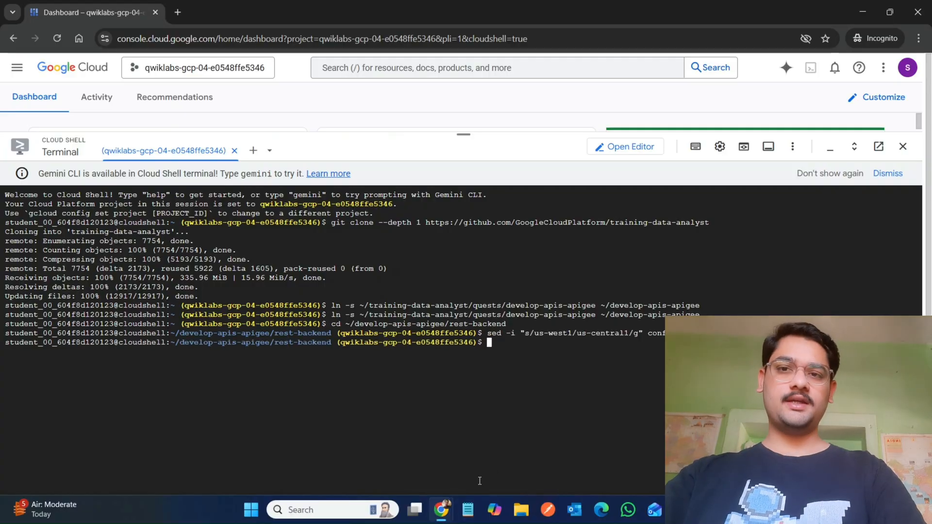
Step: Display the contents of init-project.sh in the terminal with cat
left_click(388, 437)
scroll(579, 286, "down", 6)
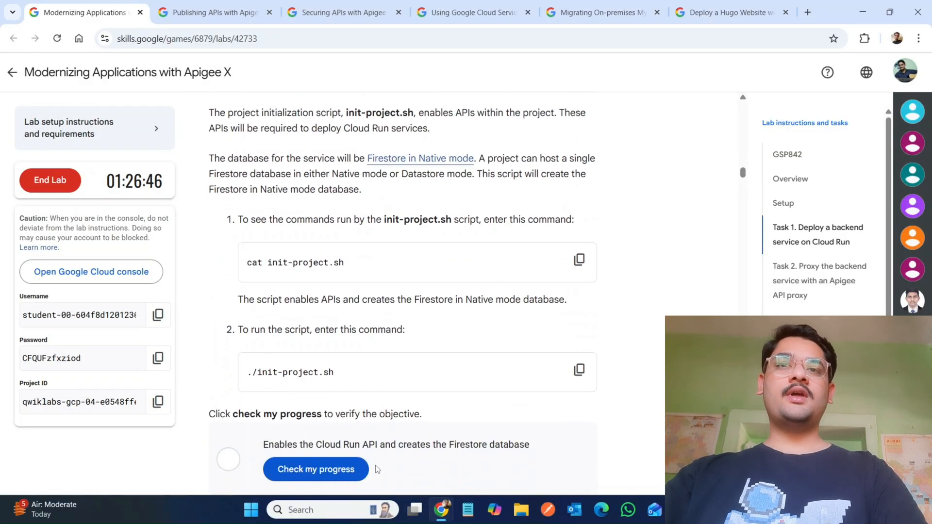
left_click(578, 257)
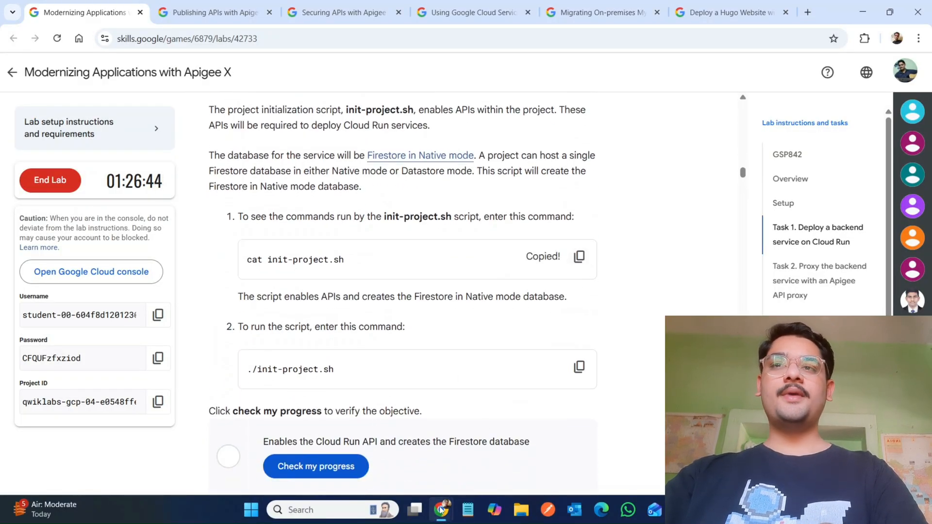
mouse_move(441, 509)
left_click(485, 461)
key("ctrl+v")
key("Return")
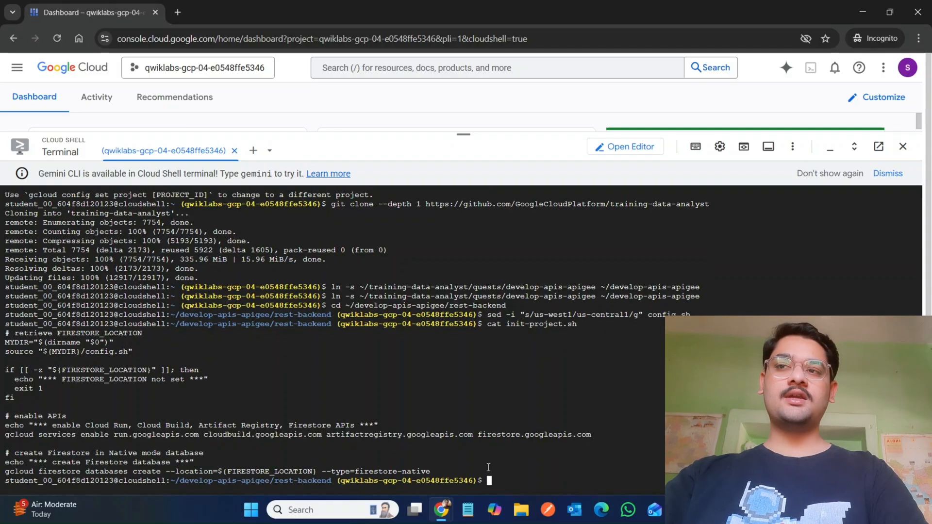
Step: Run ./init-project.sh to enable the APIs and create the Firestore Native mode database
left_click(389, 427)
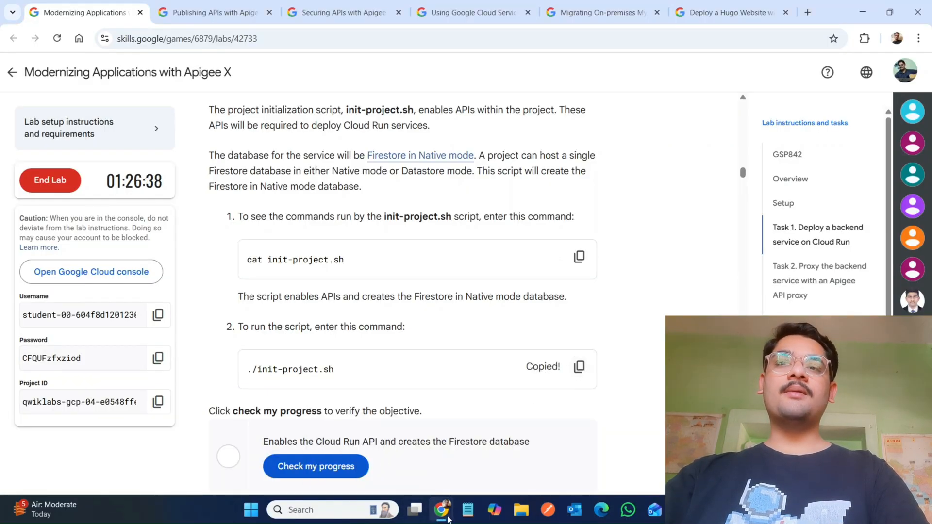
mouse_move(448, 518)
left_click(508, 456)
key("ctrl+v")
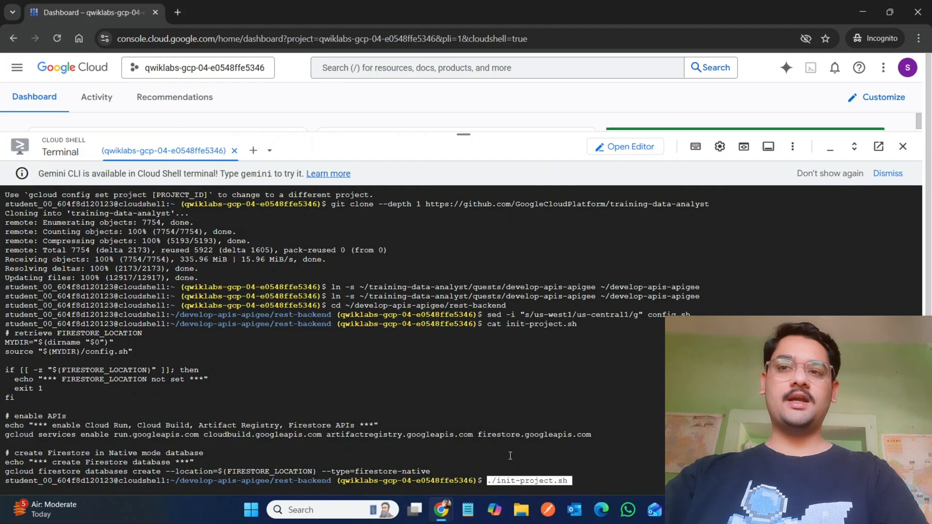
key("Return")
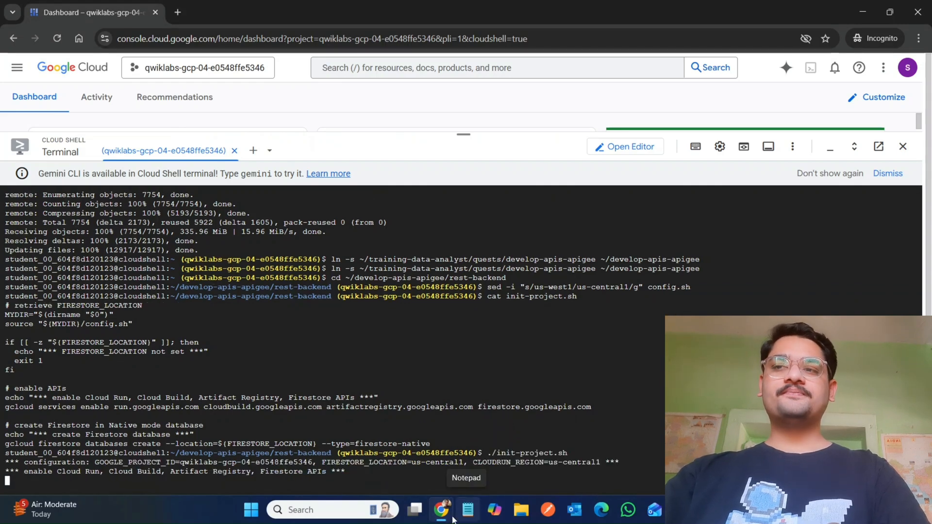
Step: Verify the Cloud Run API and Firestore database objective with the lab's progress check, rechecking after the script finishes
mouse_move(448, 517)
left_click(366, 461)
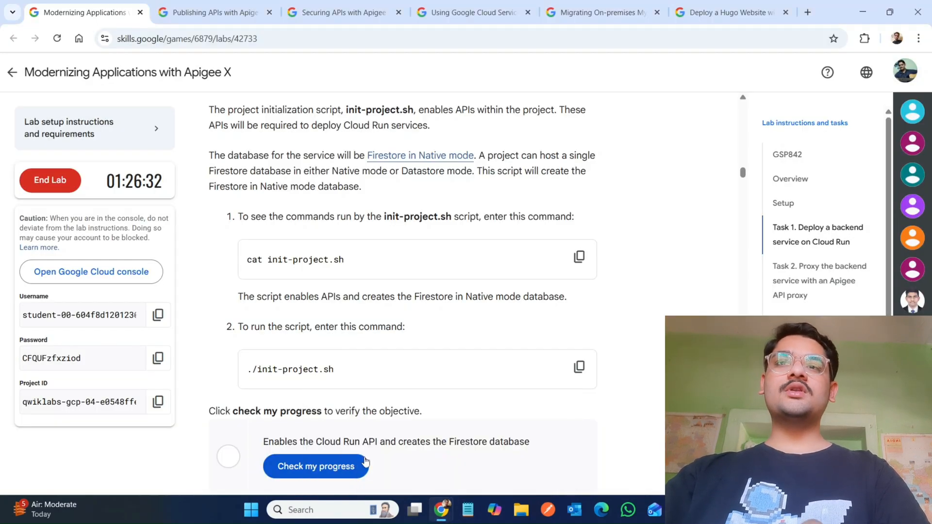
scroll(366, 461, "down", 4)
left_click(313, 245)
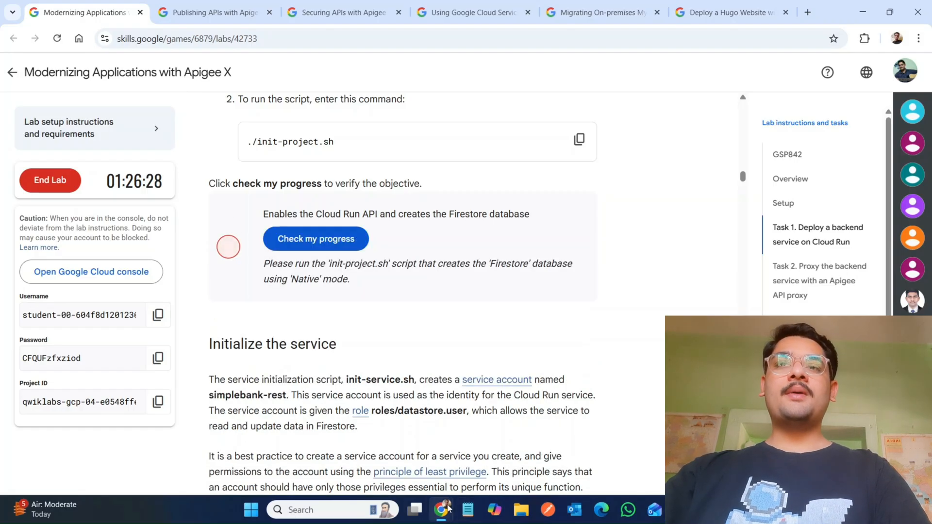
mouse_move(441, 509)
left_click(515, 446)
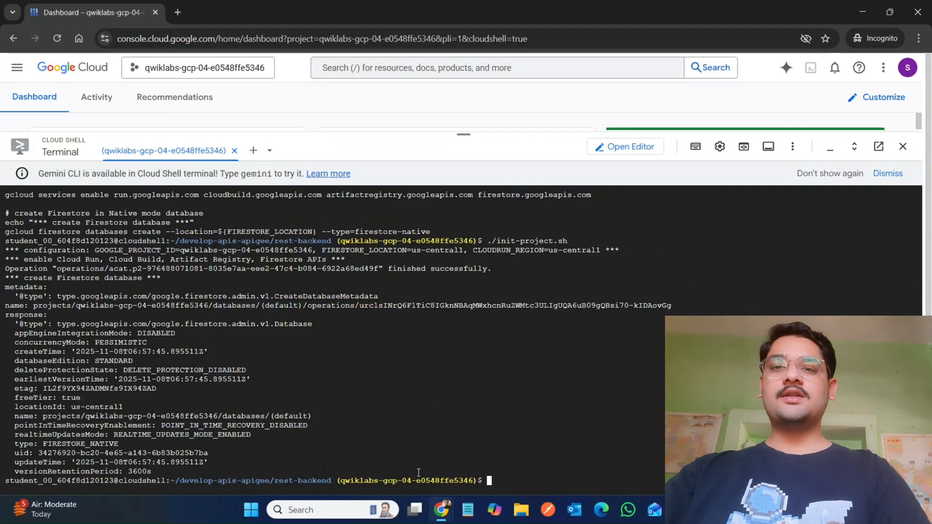
mouse_move(441, 509)
left_click(389, 449)
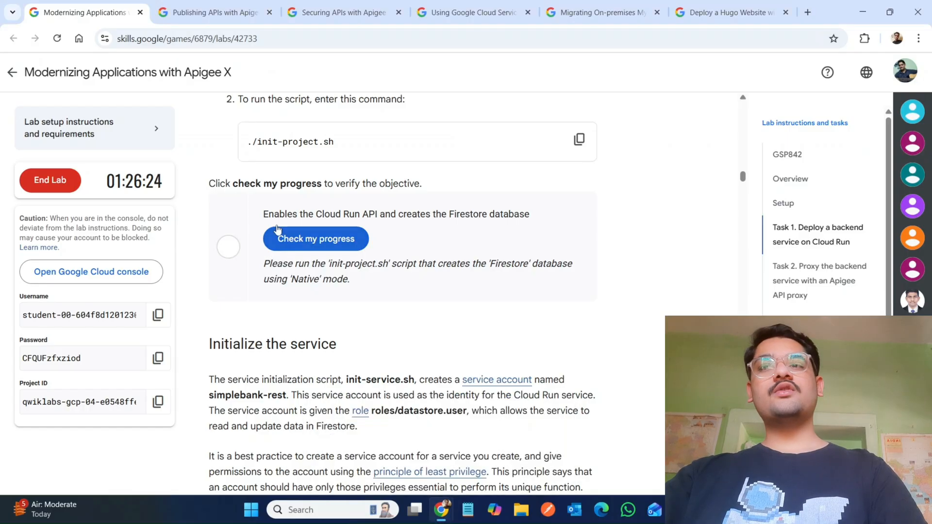
left_click(278, 239)
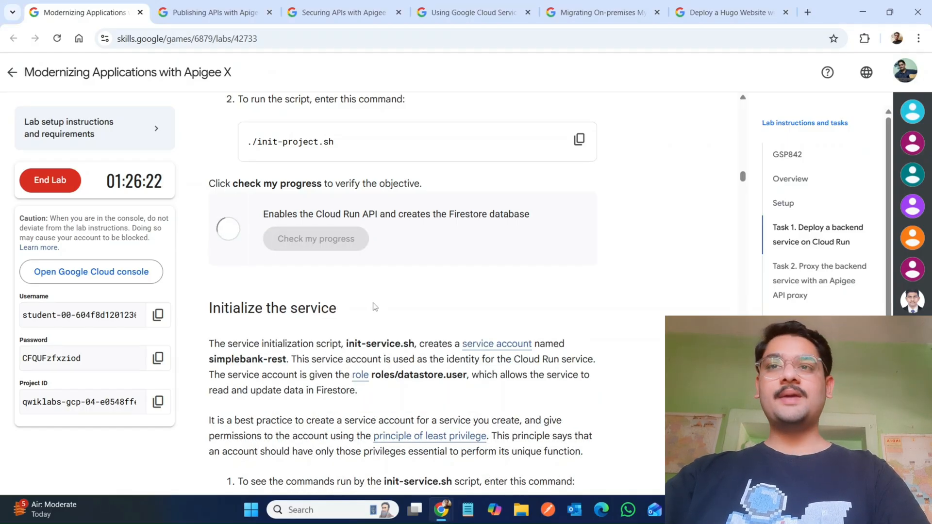
left_click(313, 233)
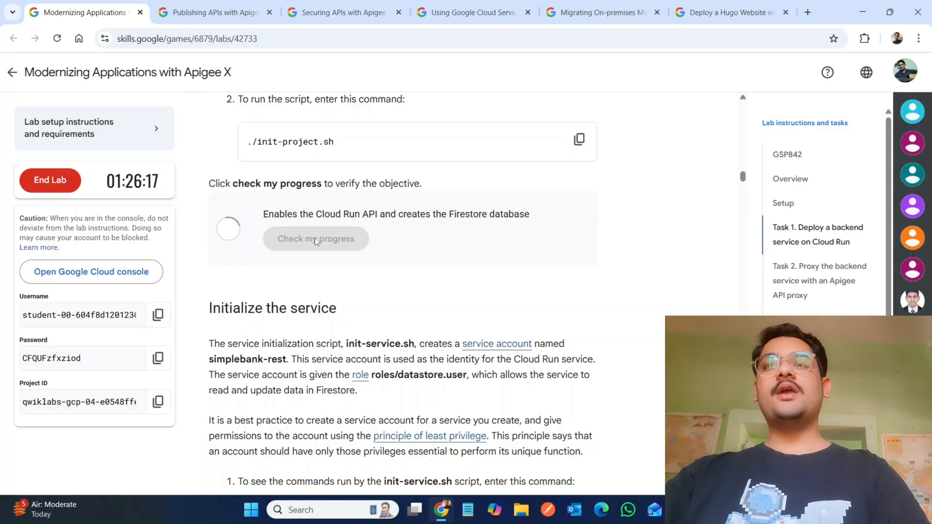
Step: Display the contents of init-service.sh in the Cloud Shell terminal with cat
scroll(315, 237, "down", 6)
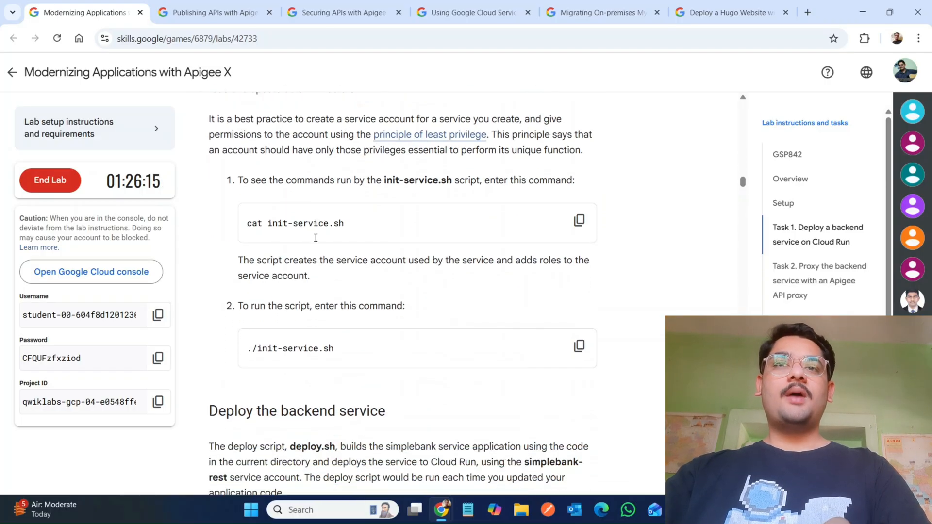
left_click(579, 219)
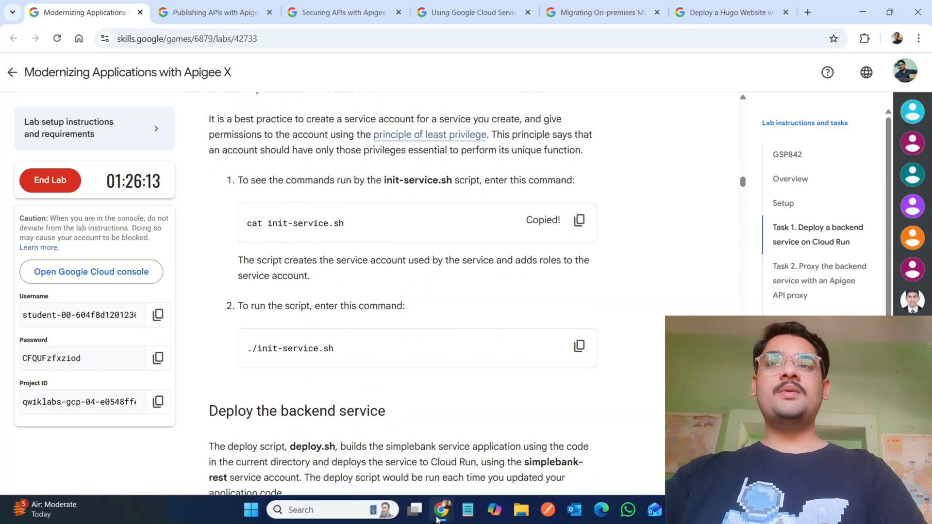
mouse_move(438, 520)
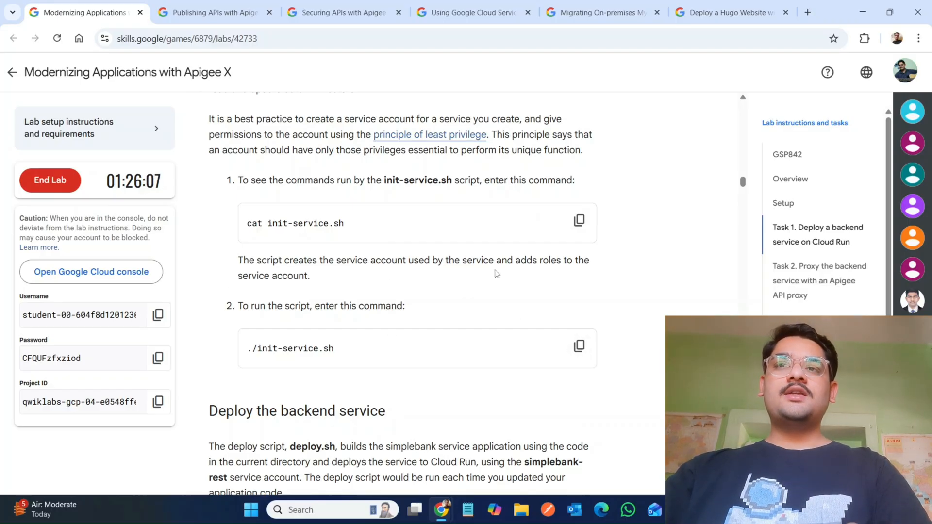
left_click(579, 220)
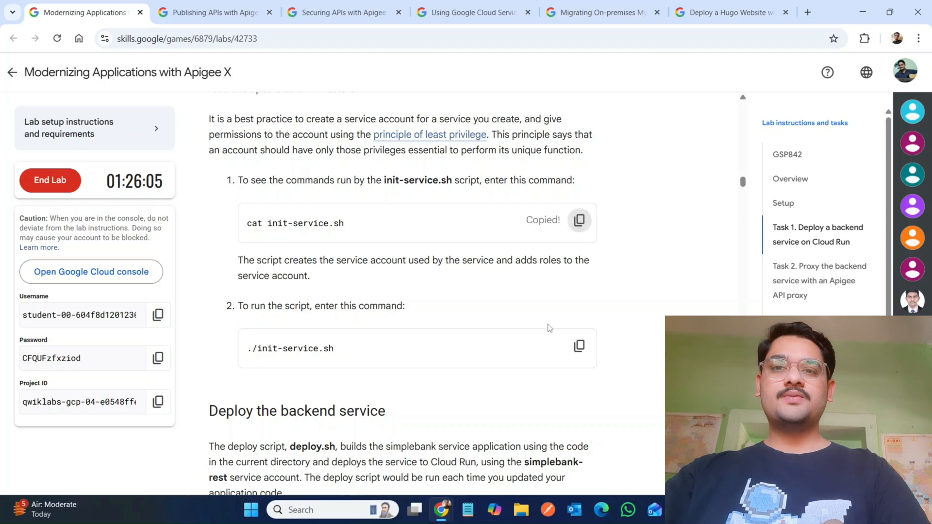
left_click(499, 457)
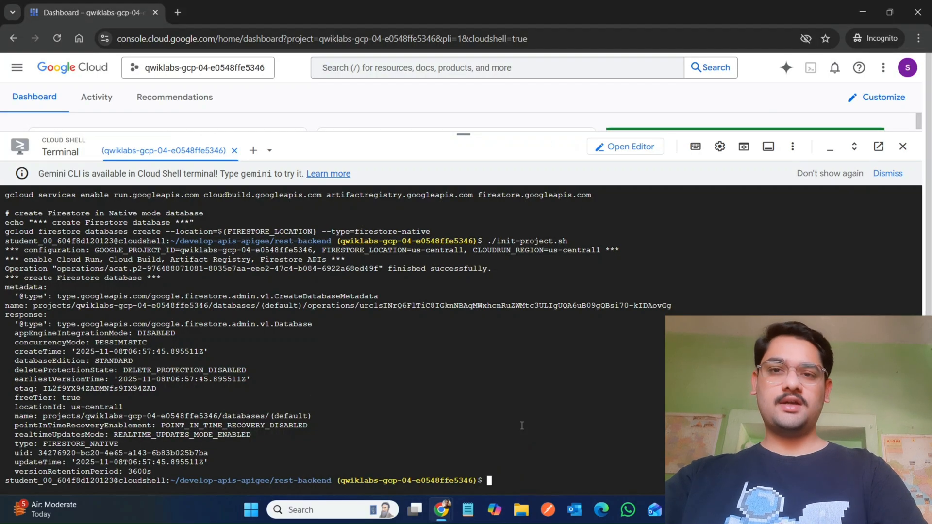
key("ctrl+v")
key("Return")
Step: Run ./init-service.sh to create the simplebank-rest service account and add its roles
mouse_move(440, 510)
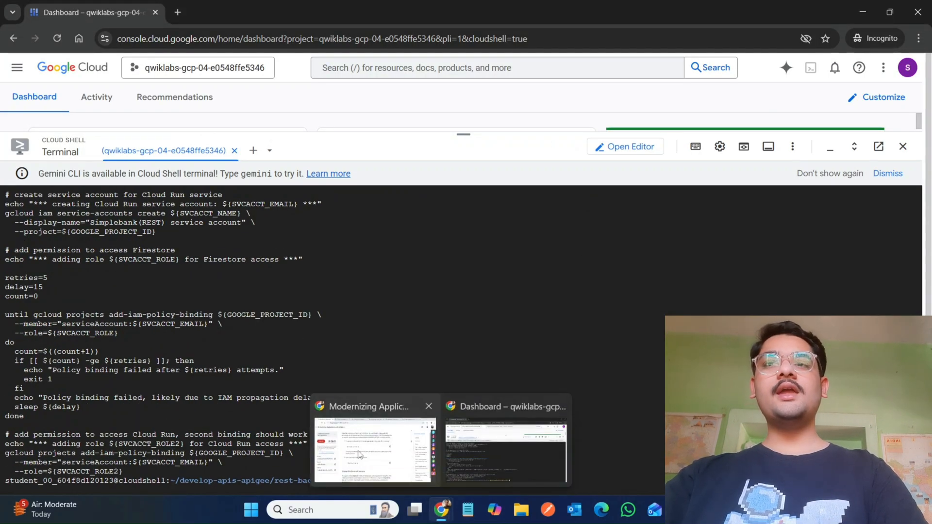
left_click(381, 459)
left_click(579, 345)
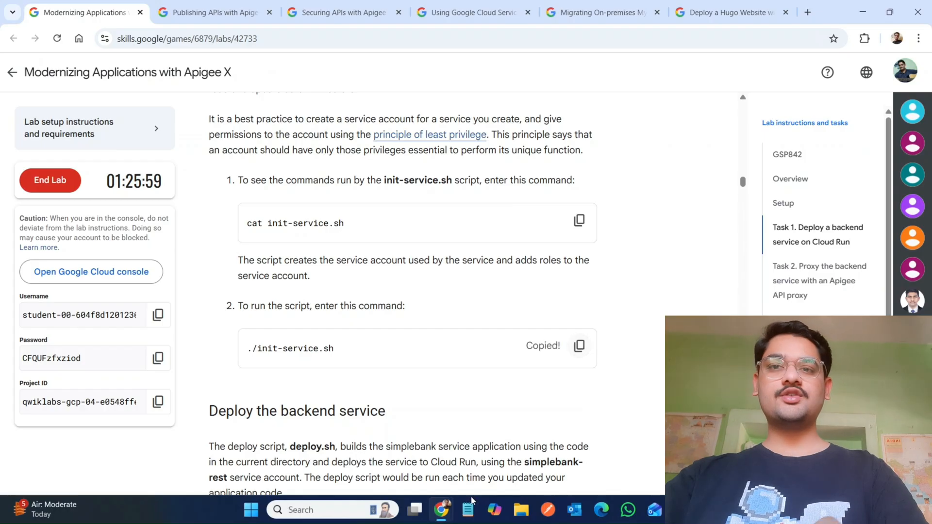
mouse_move(443, 514)
left_click(523, 430)
key("ctrl+v")
key("Return")
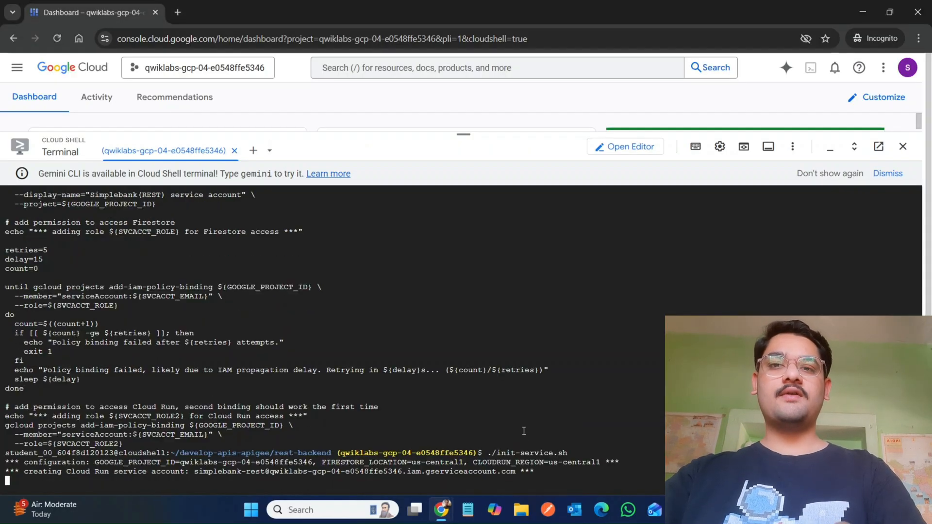
Step: Display the contents of deploy.sh in the terminal with cat
left_click(388, 451)
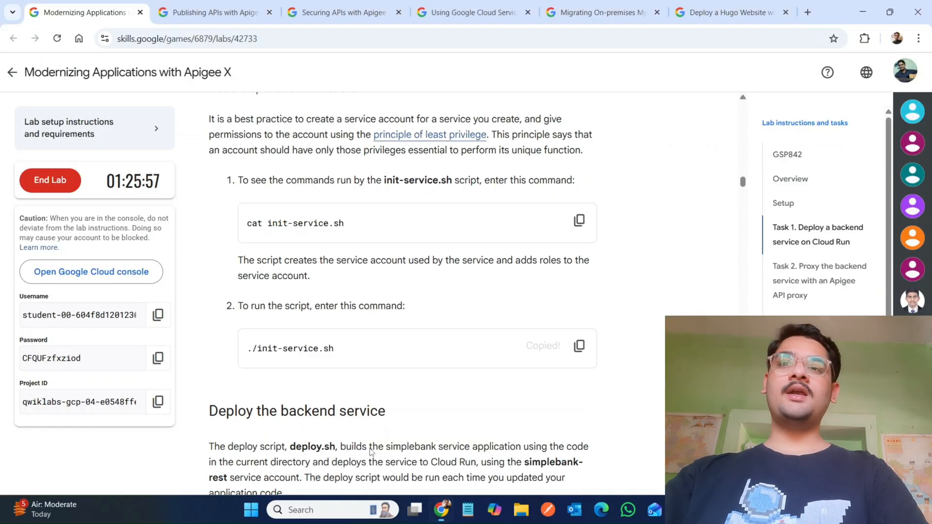
scroll(371, 449, "down", 9)
scroll(370, 448, "down", 2)
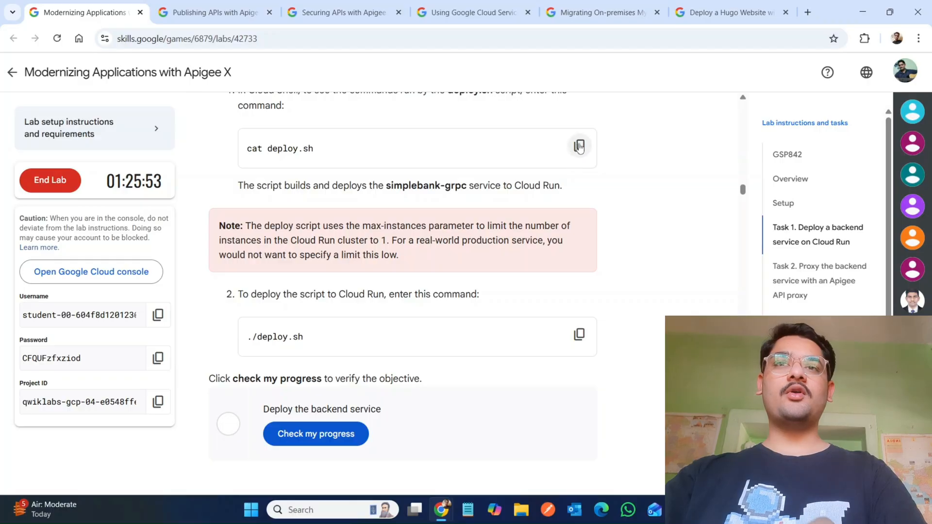
left_click(579, 147)
mouse_move(450, 508)
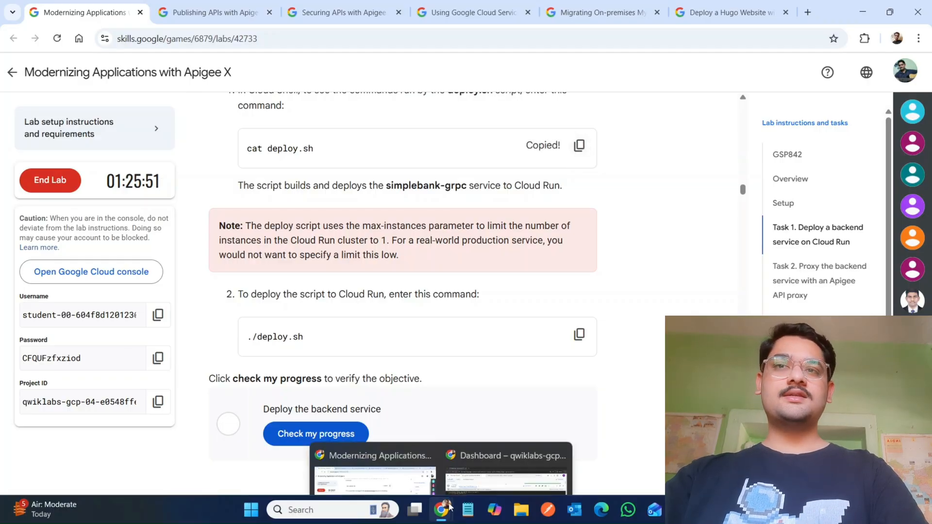
left_click(479, 460)
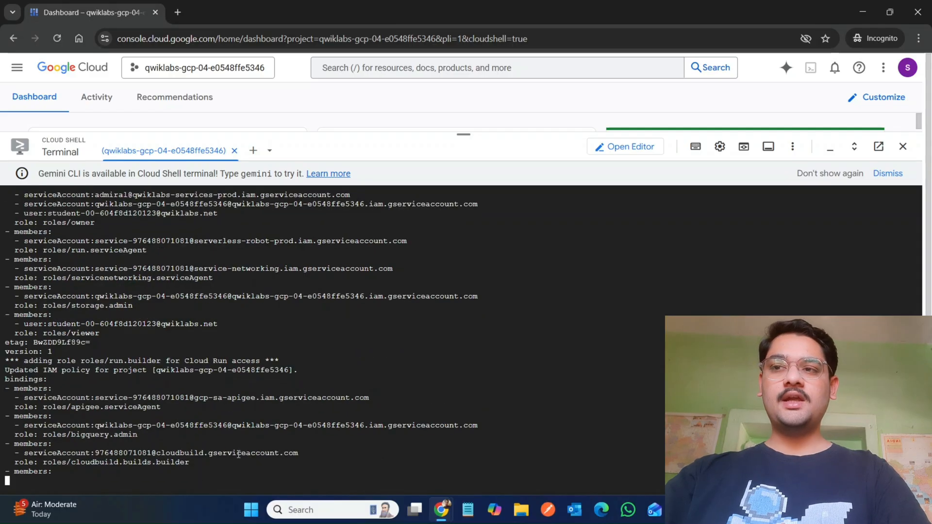
key("ctrl+v")
key("Return")
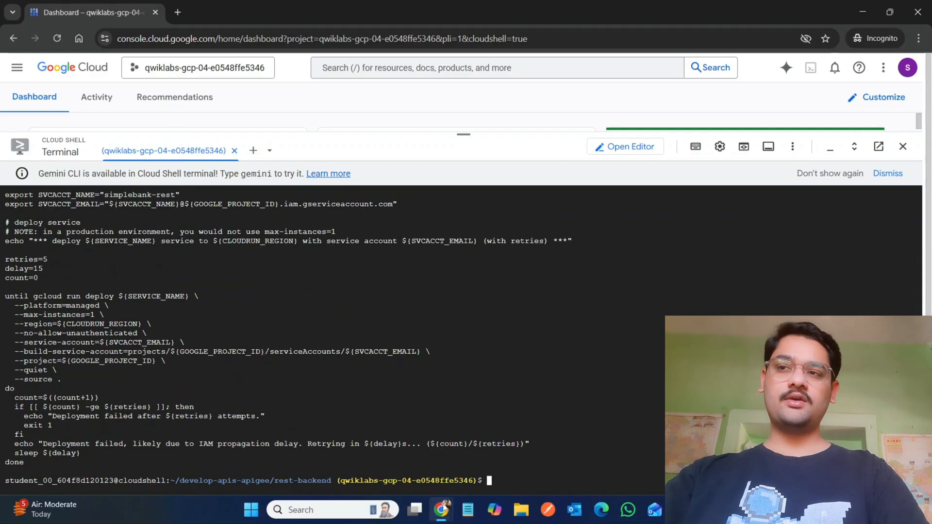
Step: Run ./deploy.sh to build and deploy the simplebank-rest service to Cloud Run
mouse_move(440, 508)
left_click(388, 470)
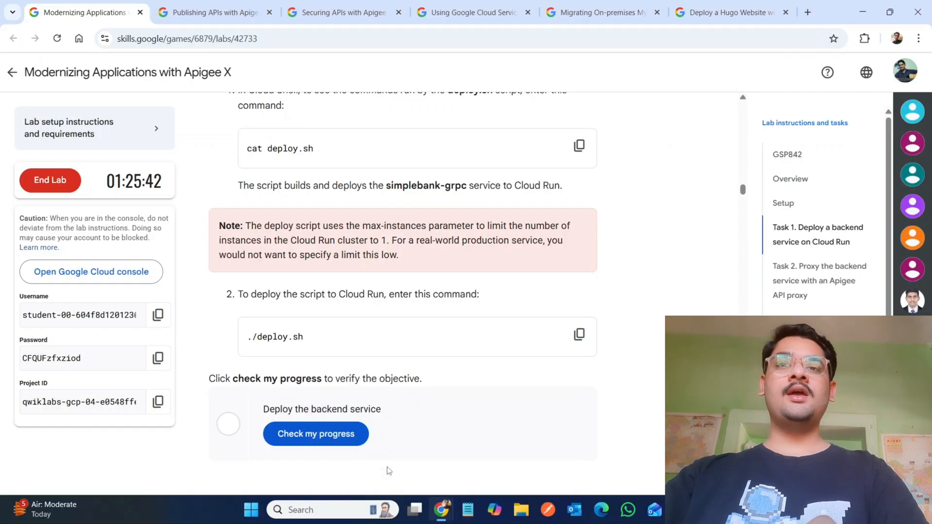
left_click(579, 334)
mouse_move(440, 509)
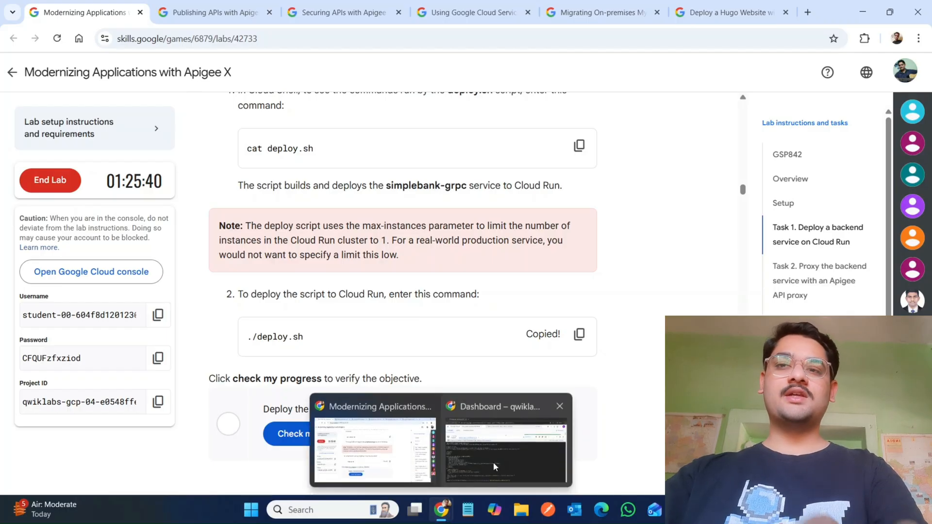
left_click(493, 462)
key("ctrl+v")
key("Return")
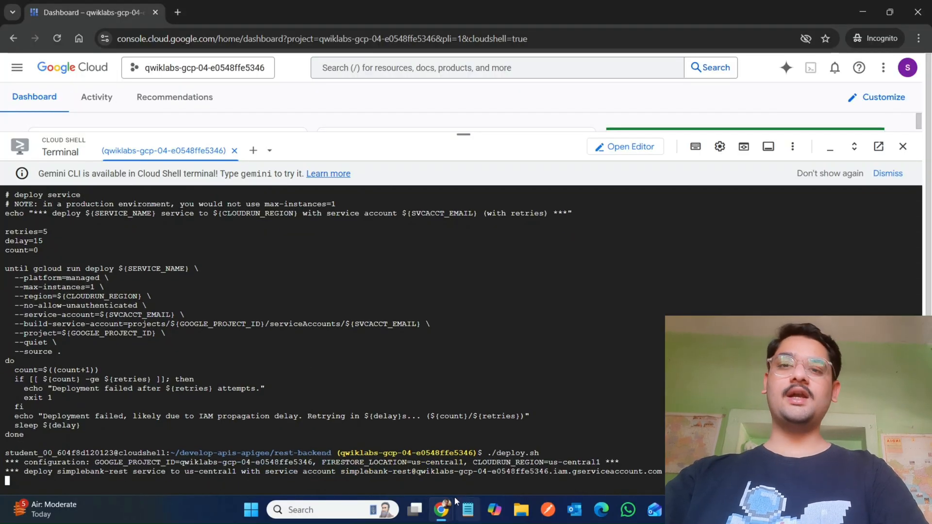
Step: Verify the Deploy the backend service objective with the lab's progress check
mouse_move(454, 510)
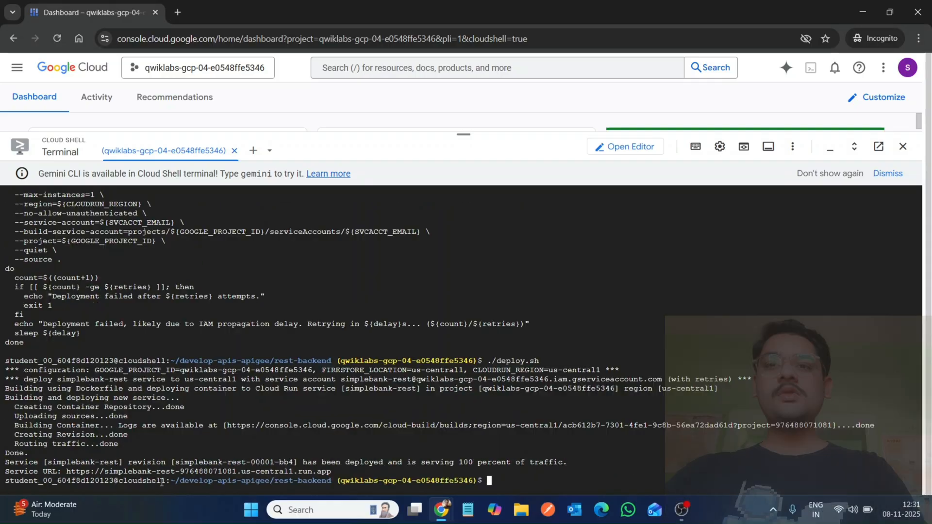
mouse_move(439, 507)
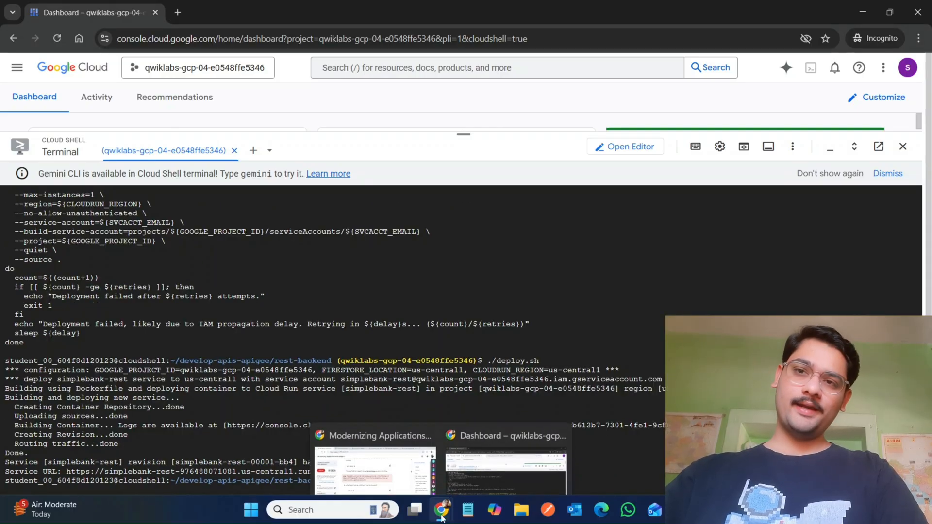
left_click(377, 465)
left_click(316, 439)
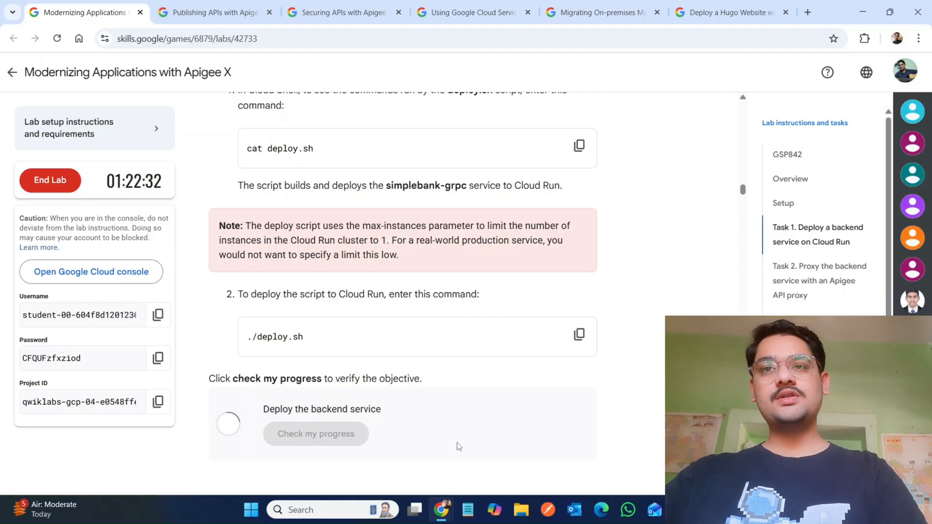
Step: Run the test commands that export RESTHOST, save it to .bashrc, and curl the service's /_status endpoint
scroll(458, 446, "down", 8)
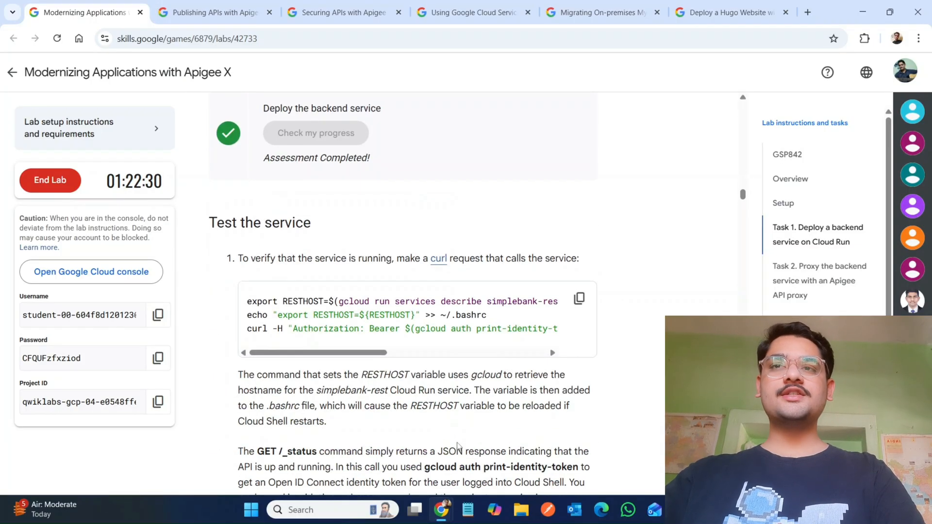
left_click(579, 219)
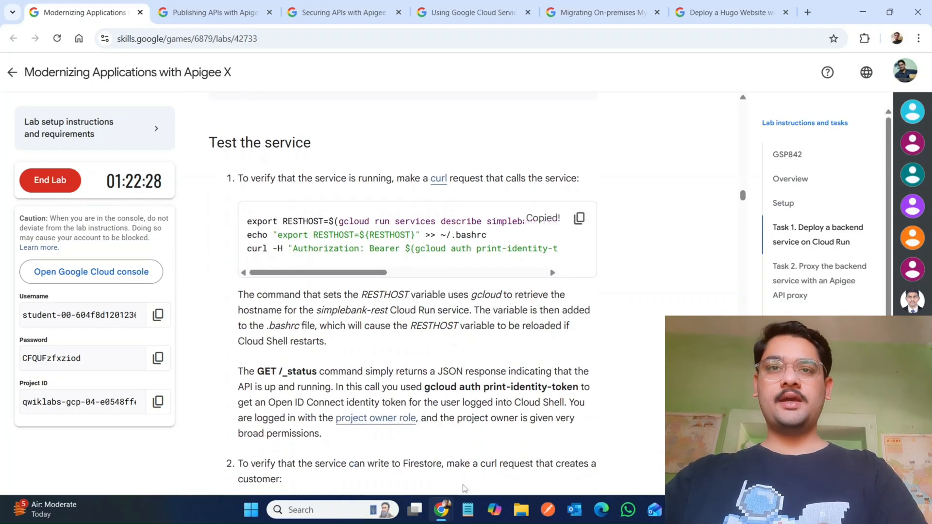
mouse_move(440, 512)
left_click(482, 456)
key("ctrl+v")
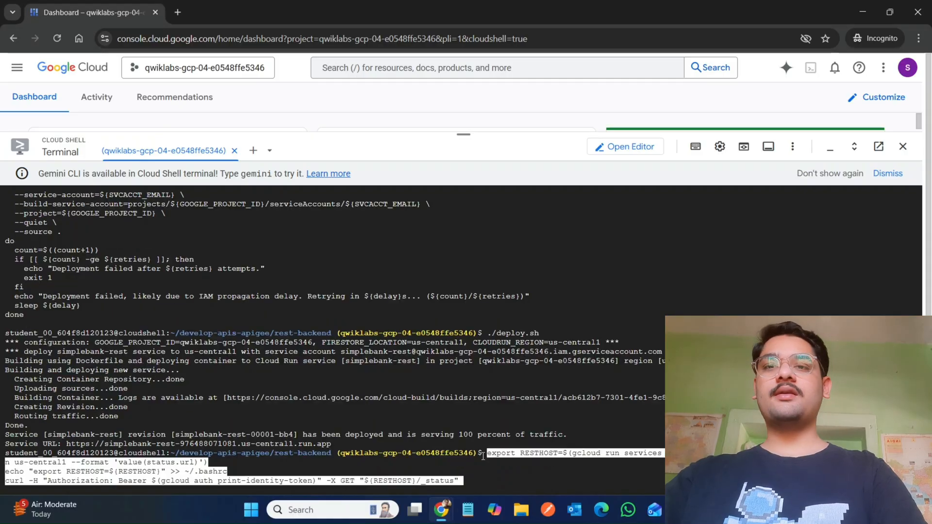
Step: Run the POST /customers curl request to create a sample customer in Firestore
left_click(383, 470)
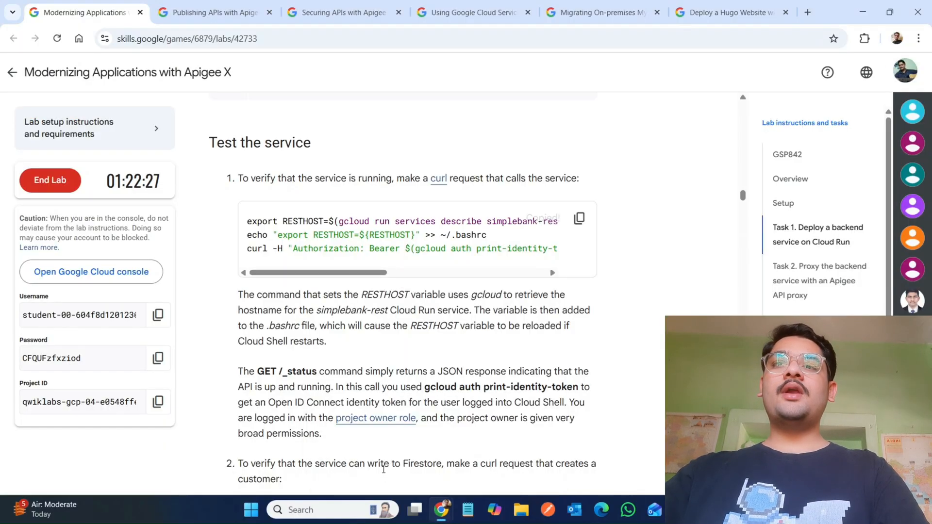
scroll(310, 388, "down", 5)
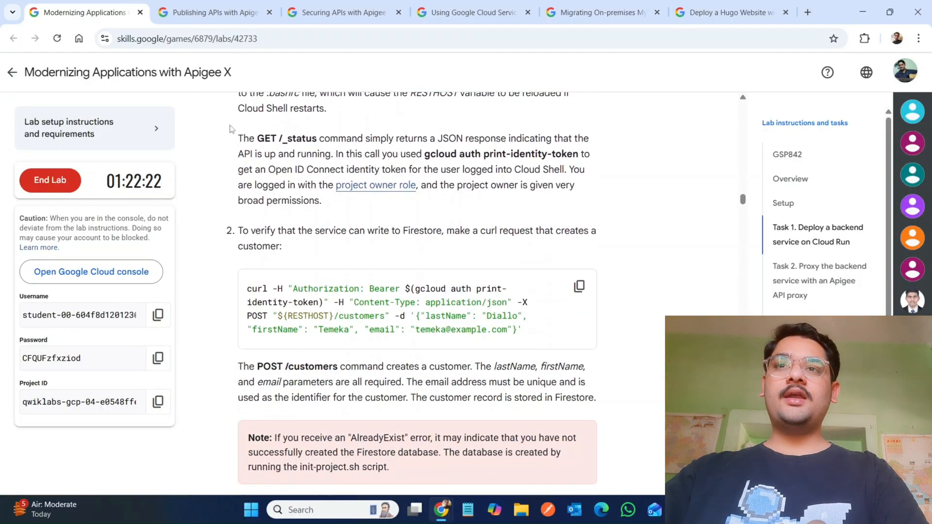
left_click_drag(231, 128, 353, 215)
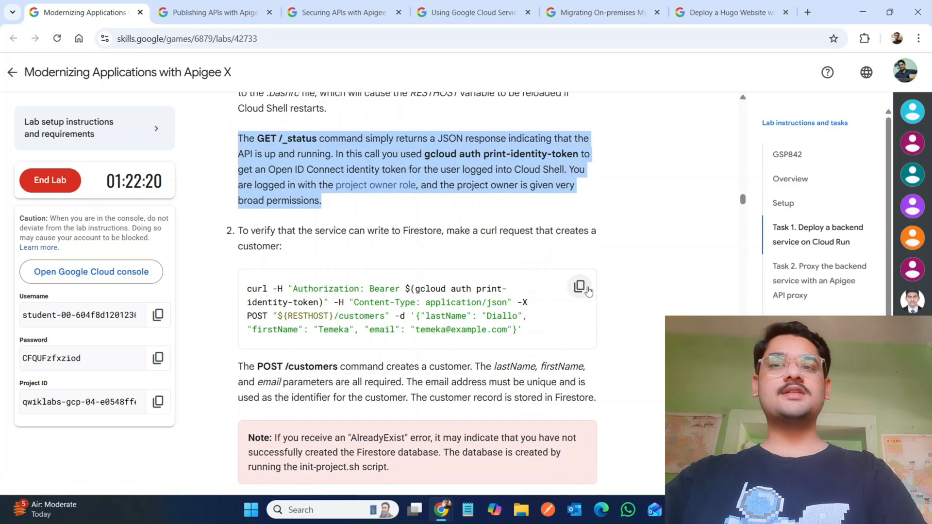
left_click(579, 286)
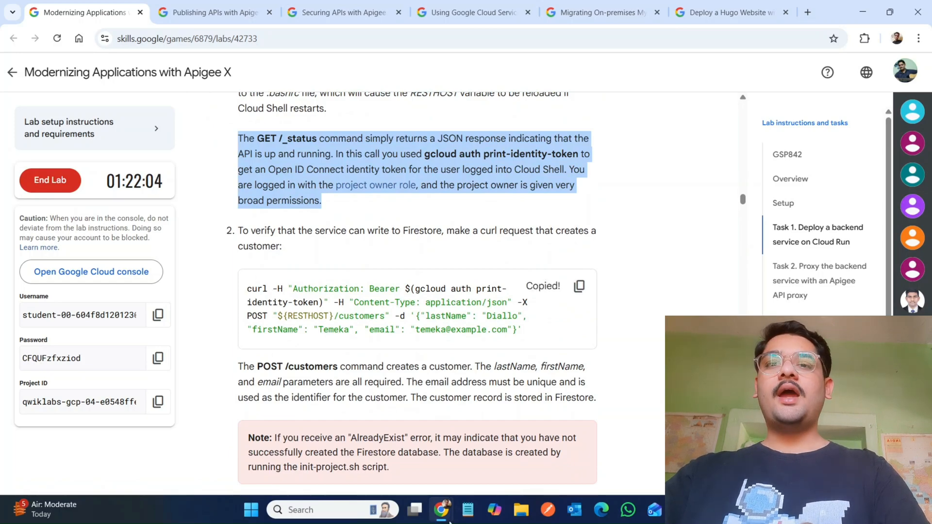
mouse_move(449, 519)
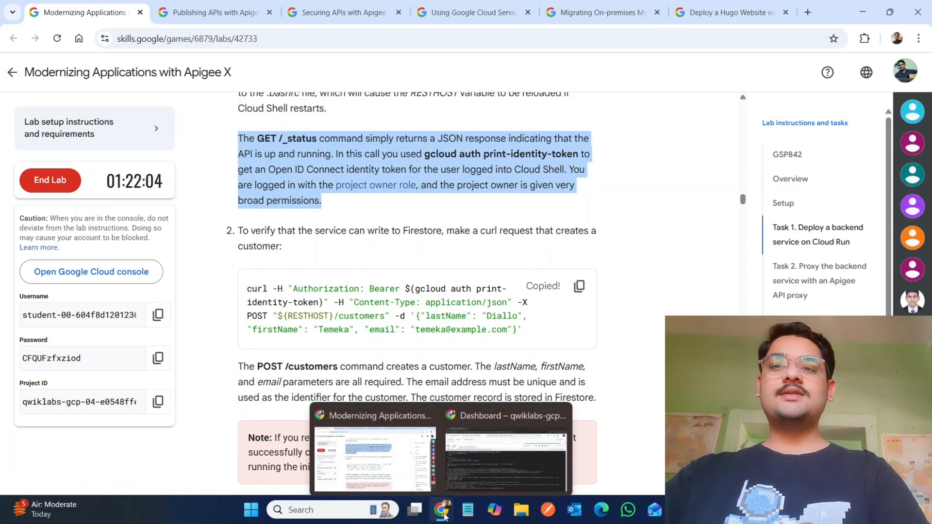
left_click(492, 449)
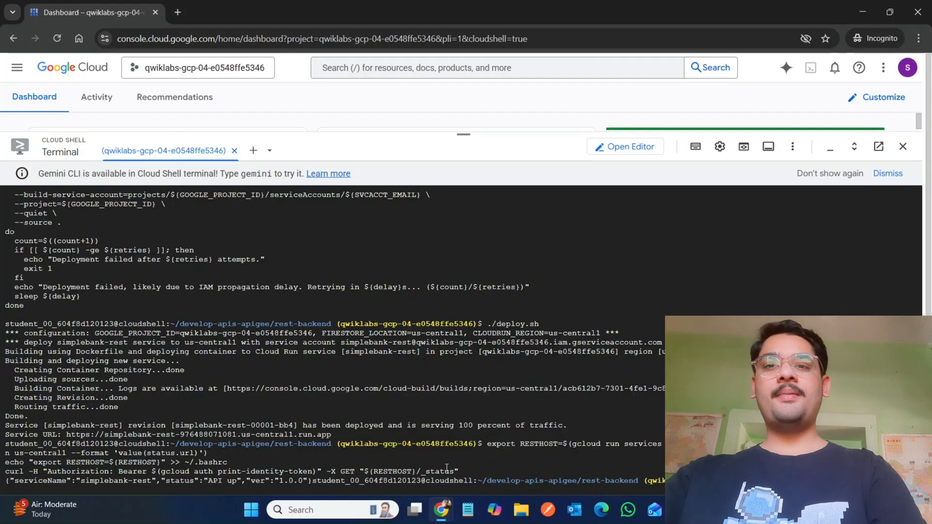
key("ctrl+v")
key("Return")
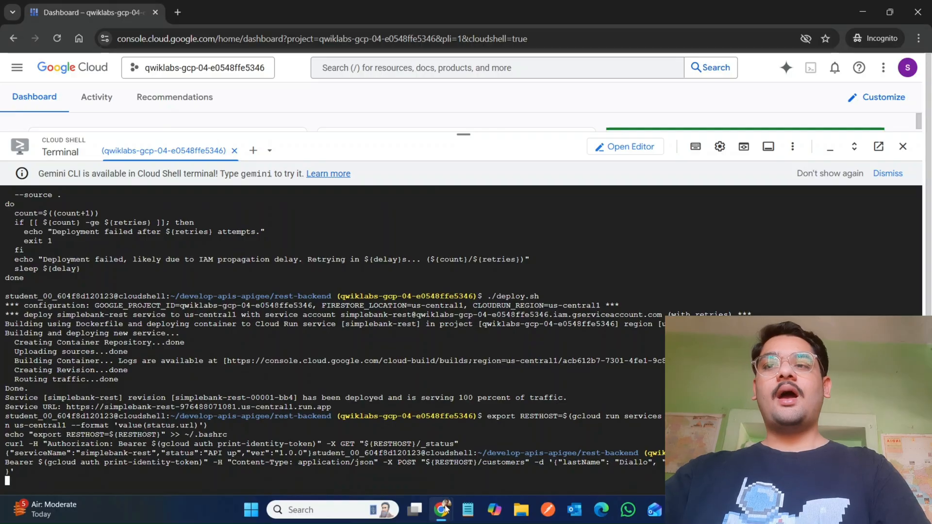
Step: Read the lab note about the AlreadyExist error and check the customer creation response in Cloud Shell
mouse_move(445, 510)
left_click(362, 466)
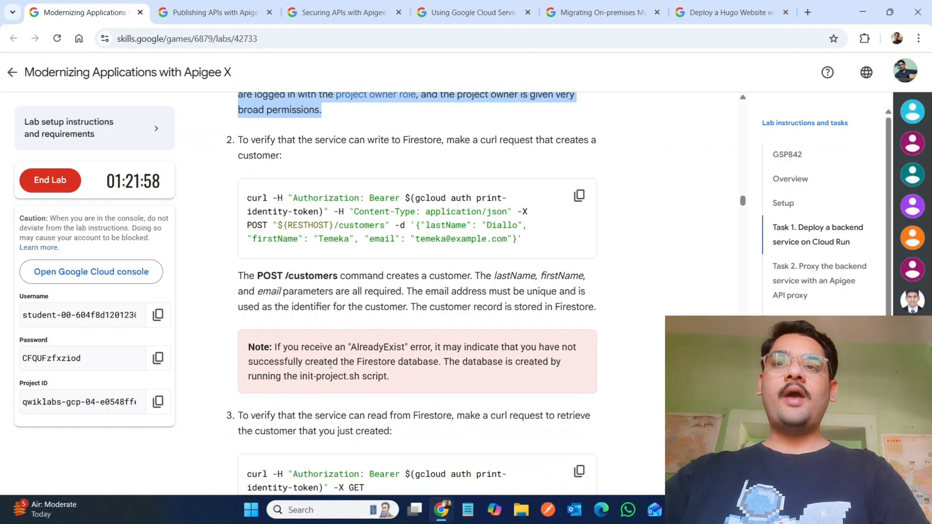
scroll(330, 365, "down", 1)
left_click_drag(301, 310, 532, 342)
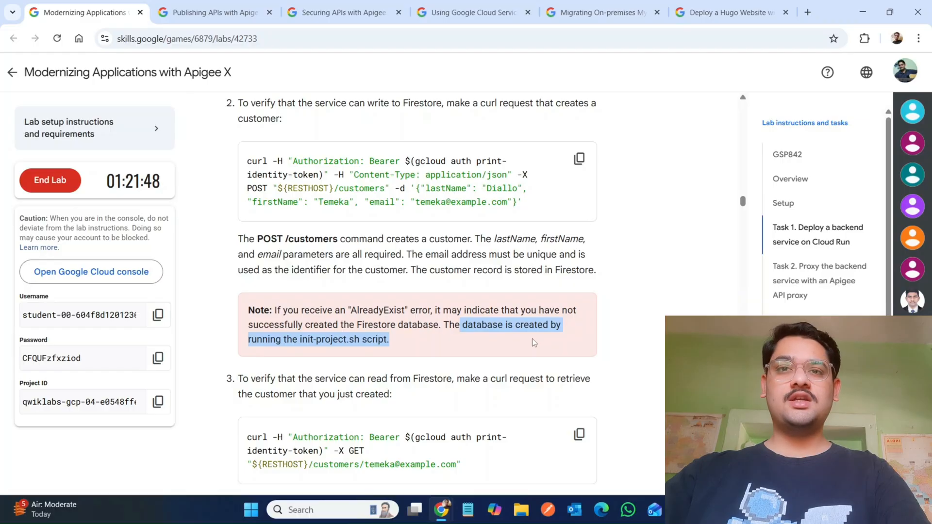
right_click(532, 339)
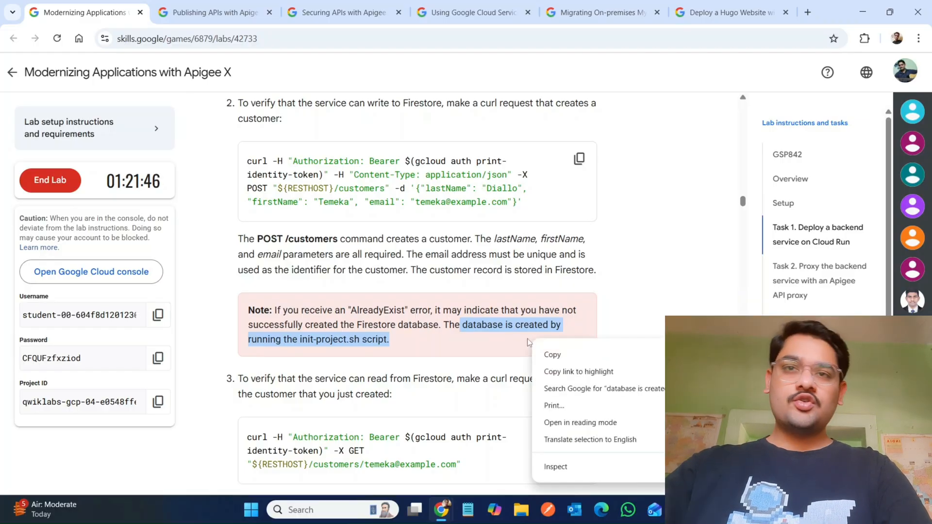
left_click(467, 341)
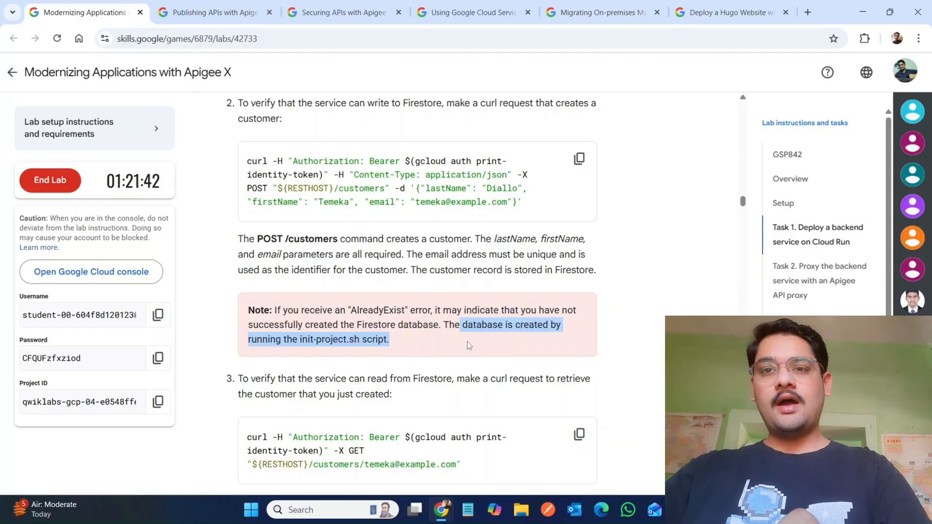
mouse_move(441, 507)
left_click(482, 467)
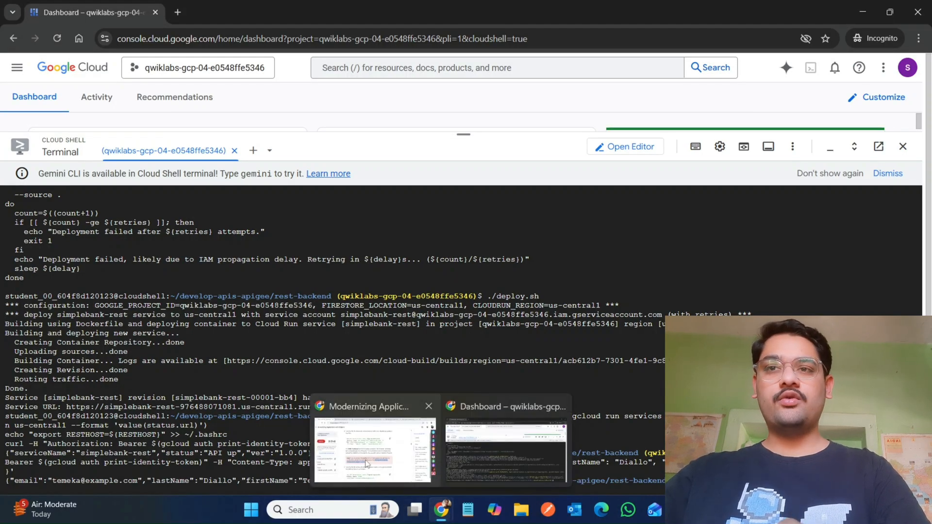
left_click(366, 459)
scroll(366, 459, "down", 4)
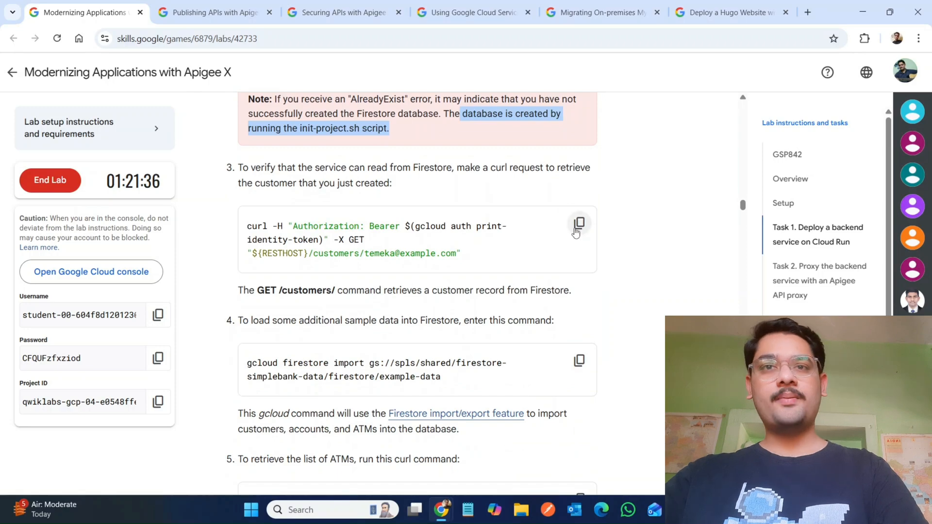
left_click(579, 223)
left_click(500, 458)
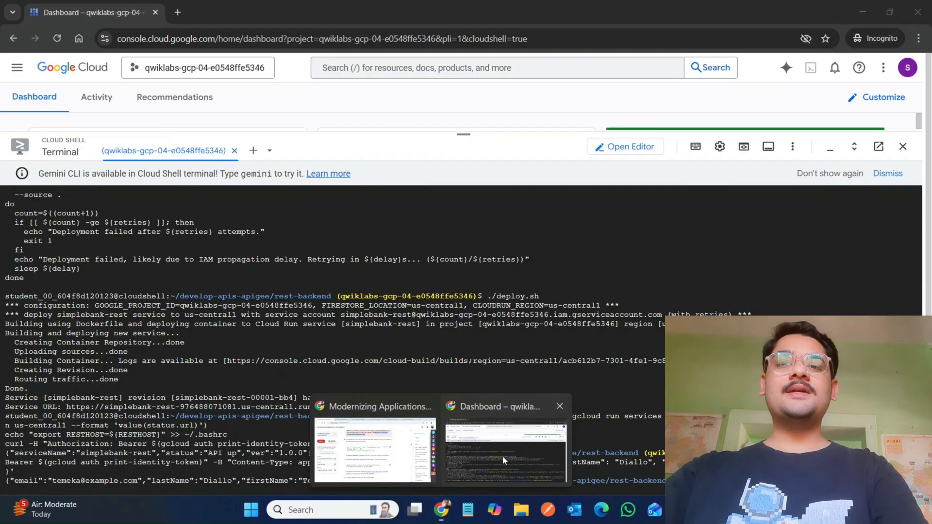
key("ctrl+v")
Step: Run the gcloud firestore import command to load the sample SimpleBank data into Firestore
mouse_move(434, 519)
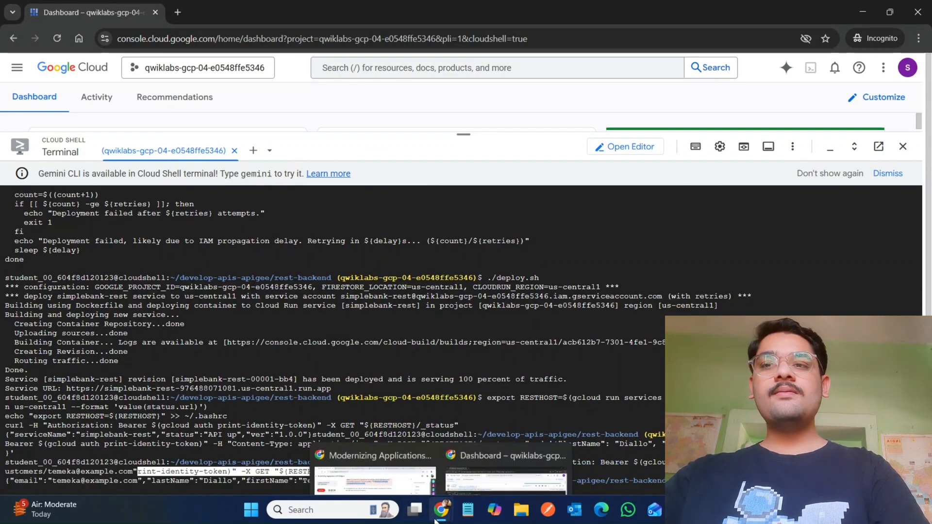
left_click(382, 461)
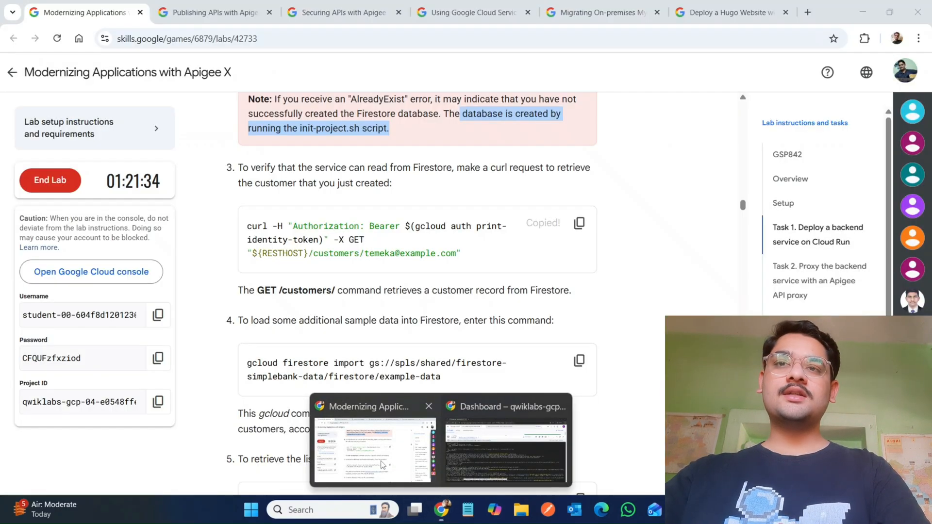
left_click(579, 360)
mouse_move(433, 517)
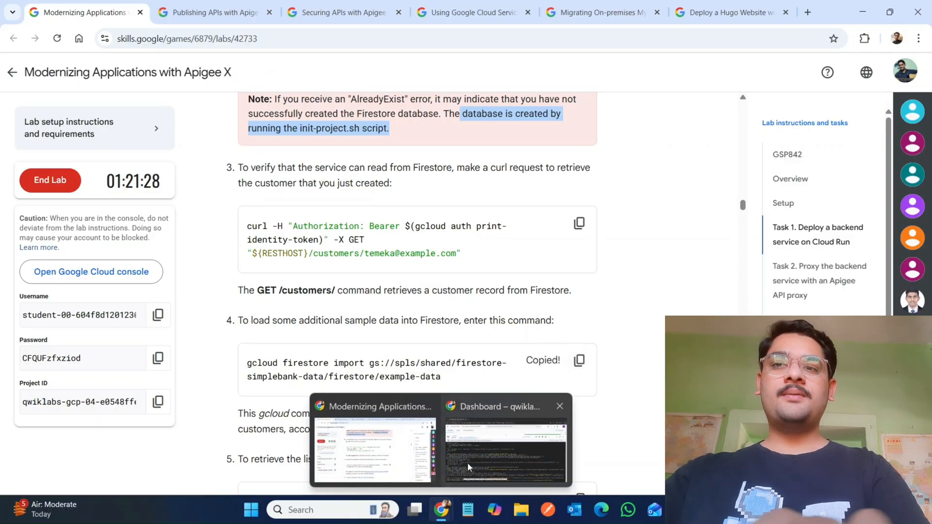
left_click(467, 461)
key("ctrl+v")
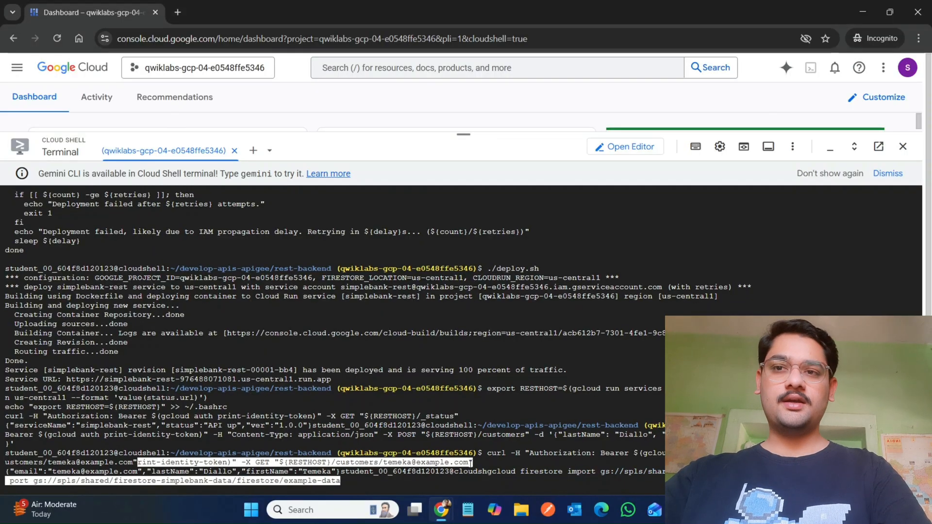
Step: Run the curl request that retrieves the list of ATMs from the service
mouse_move(441, 514)
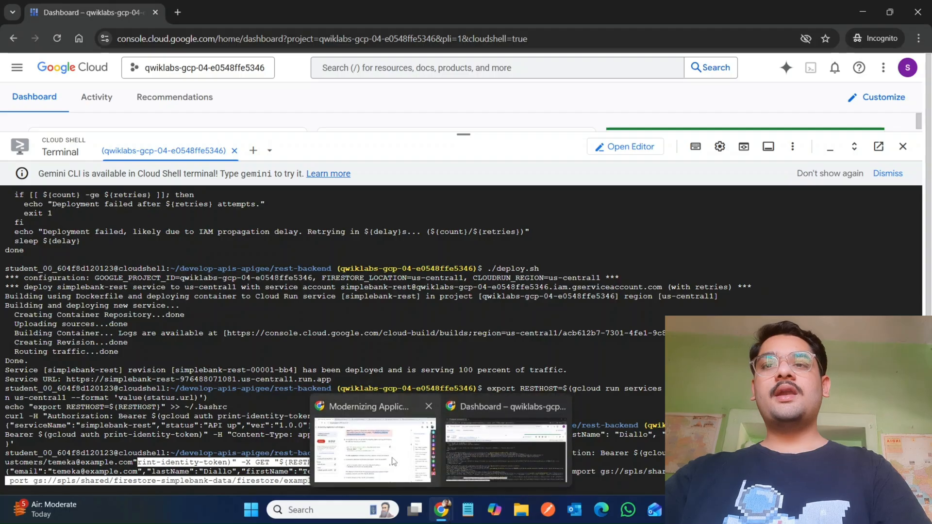
left_click(393, 461)
scroll(393, 458, "down", 5)
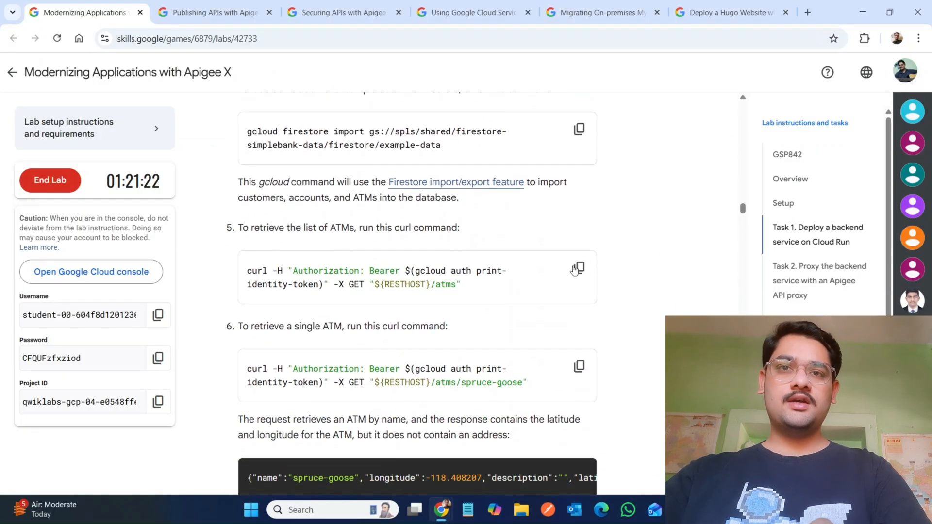
left_click(579, 268)
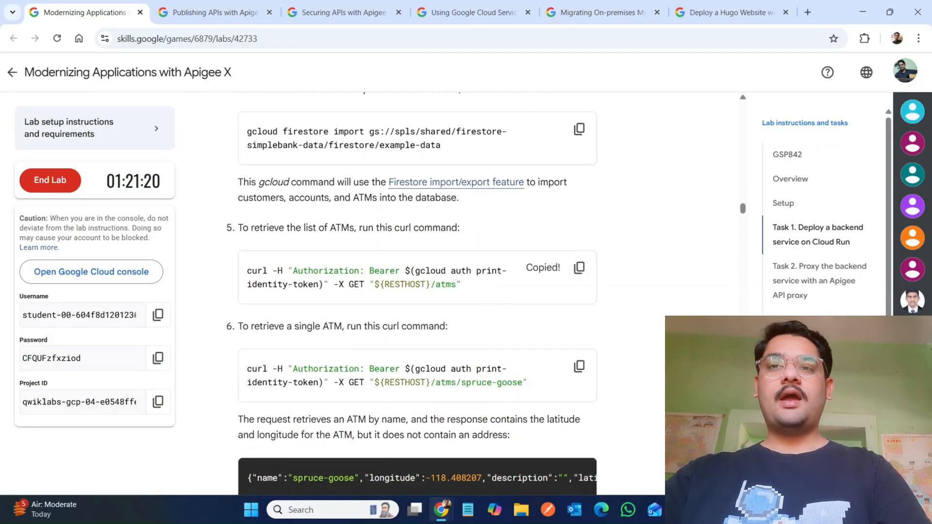
mouse_move(442, 511)
left_click(475, 478)
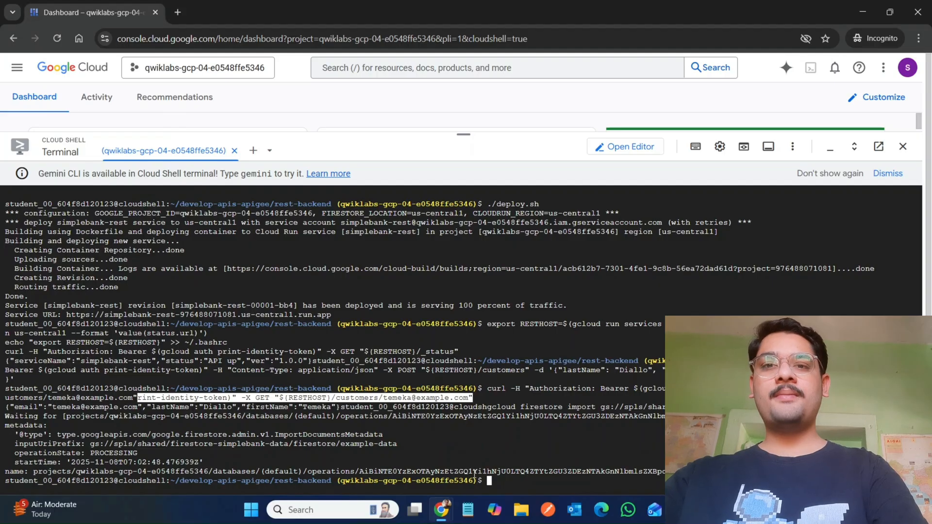
key("ctrl+v")
key("Return")
Step: Run the curl request that retrieves the single ATM spruce-goose
mouse_move(429, 505)
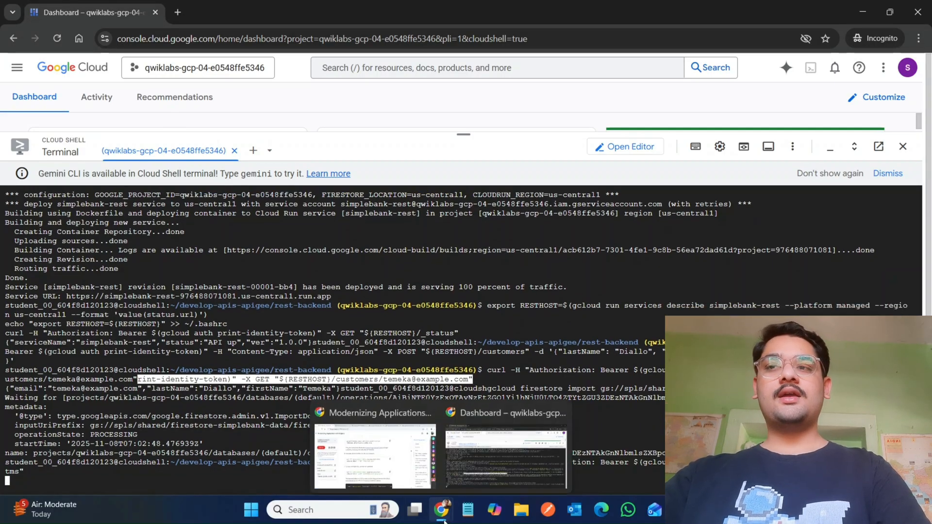
left_click(393, 474)
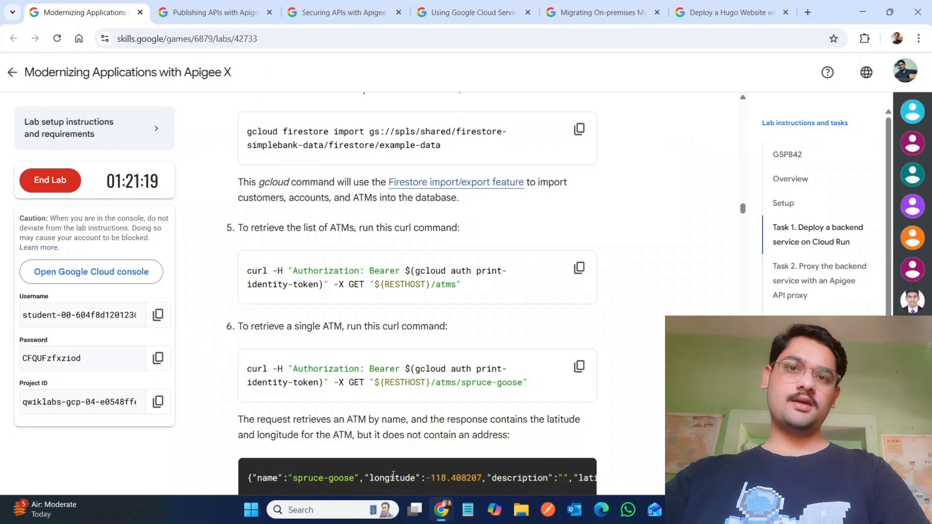
left_click(579, 367)
mouse_move(443, 518)
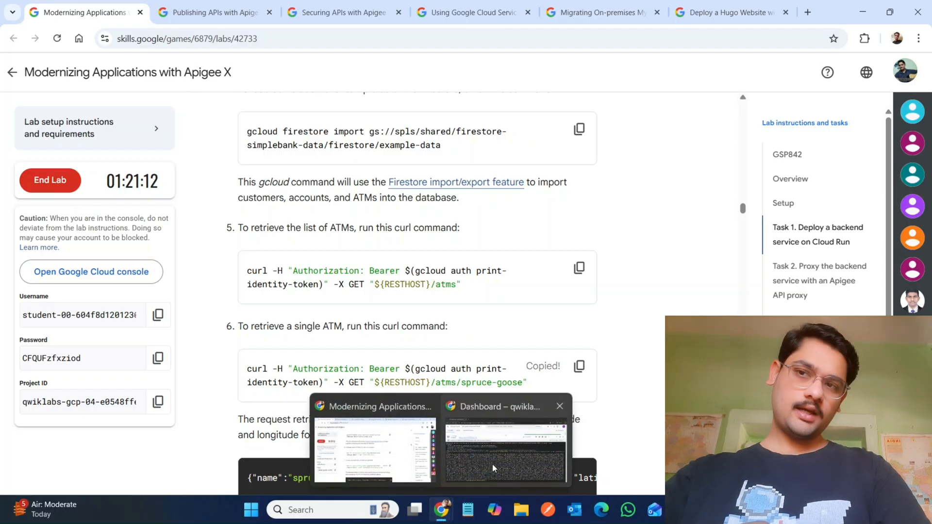
left_click(492, 464)
key("ctrl+v")
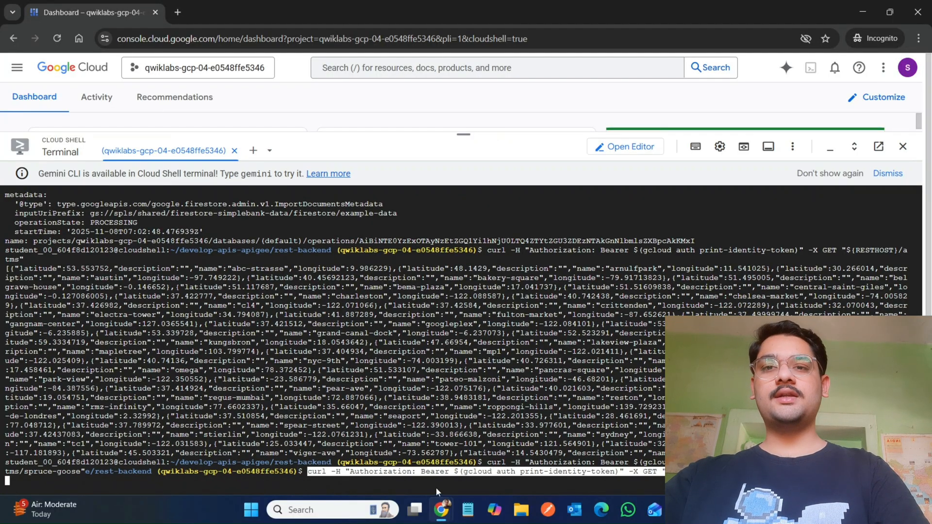
Step: Run the command that creates the apigee-internal-access service account for the Apigee API proxy
mouse_move(441, 511)
left_click(384, 458)
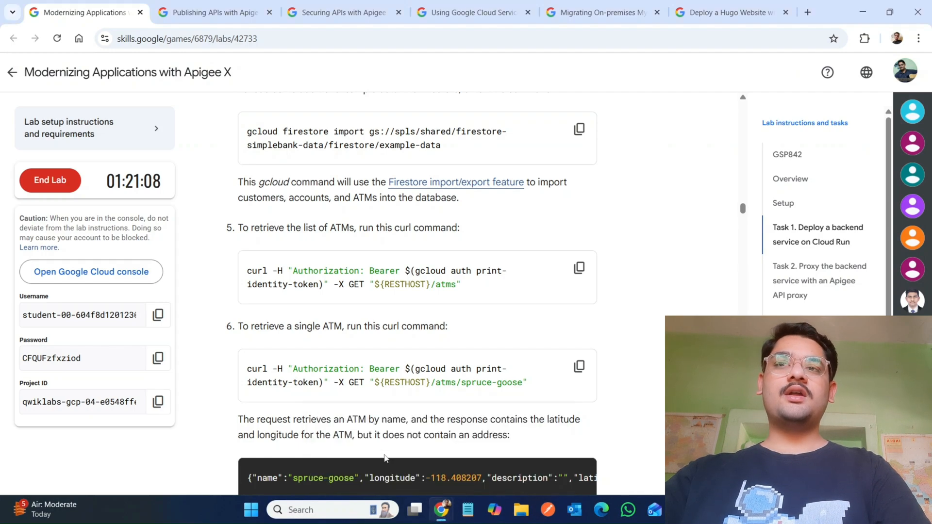
scroll(386, 456, "down", 6)
scroll(386, 454, "down", 5)
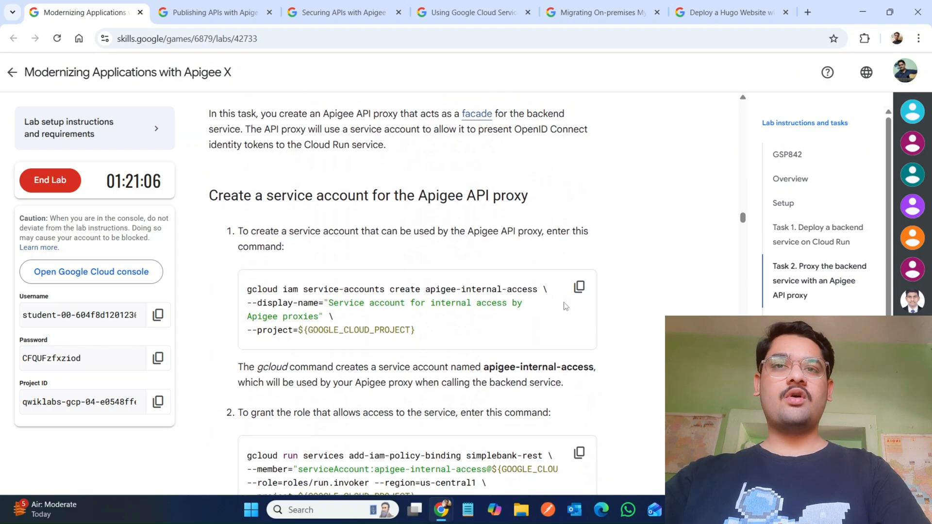
left_click(579, 286)
mouse_move(441, 511)
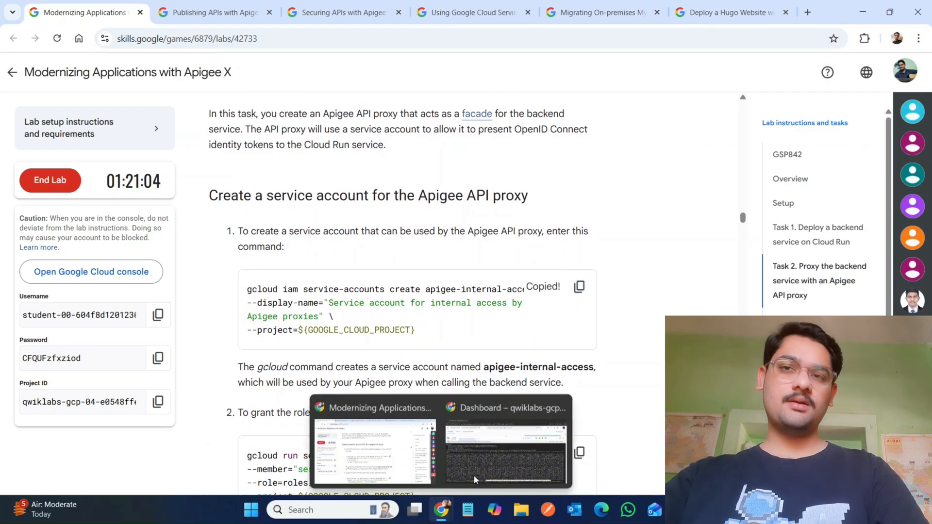
left_click(474, 478)
key("ctrl+v")
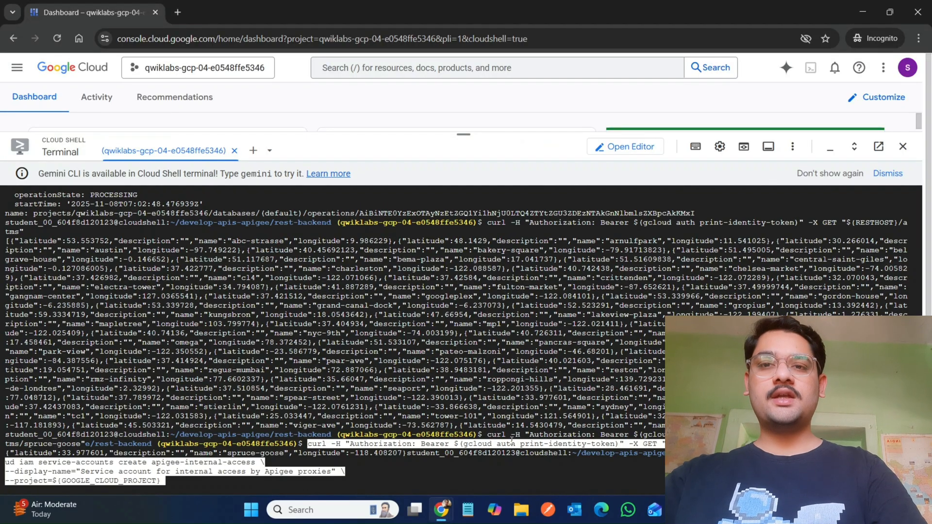
Step: Run the command granting the service account the roles/run.invoker role on the simplebank-rest service
mouse_move(439, 508)
left_click(374, 473)
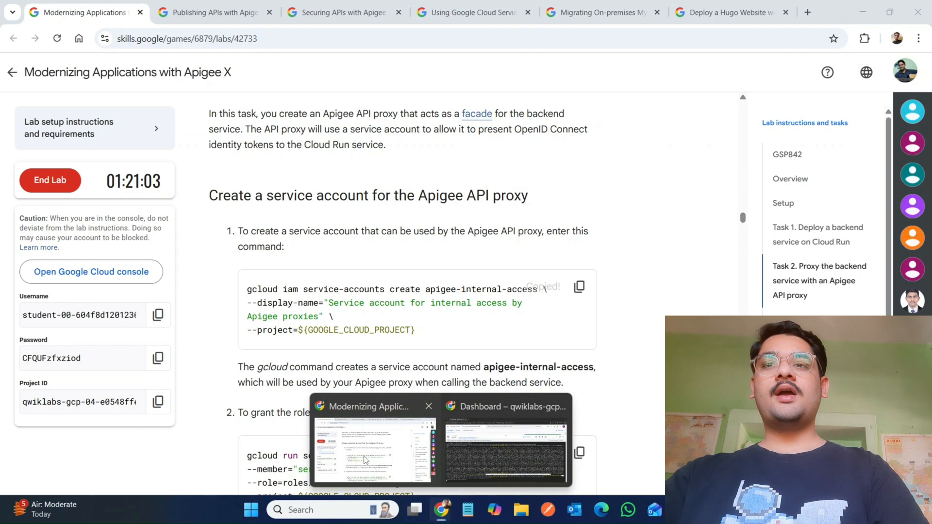
scroll(561, 278, "down", 5)
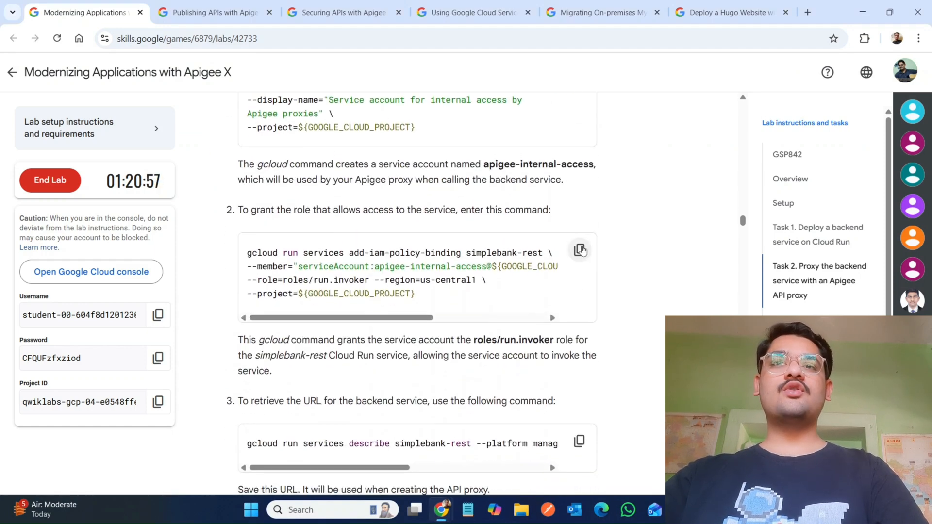
left_click(579, 250)
mouse_move(444, 511)
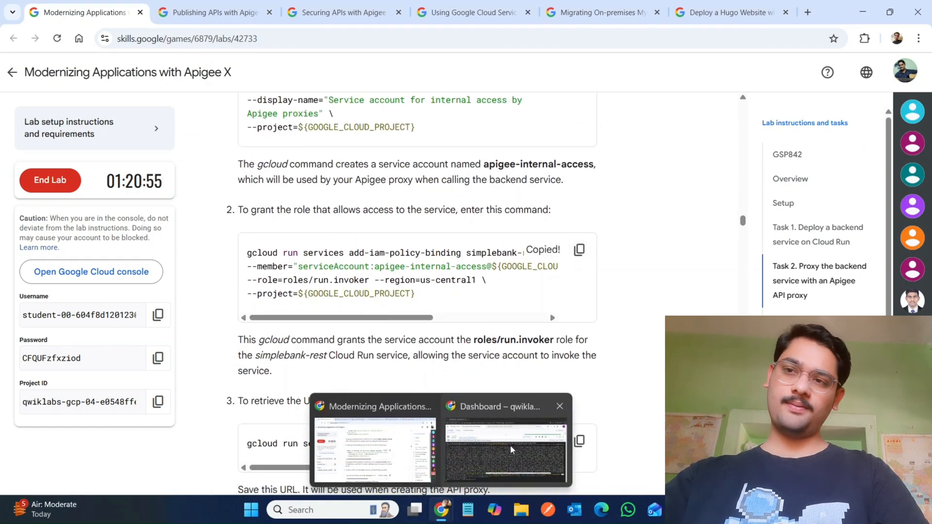
left_click(511, 445)
key("ctrl+v")
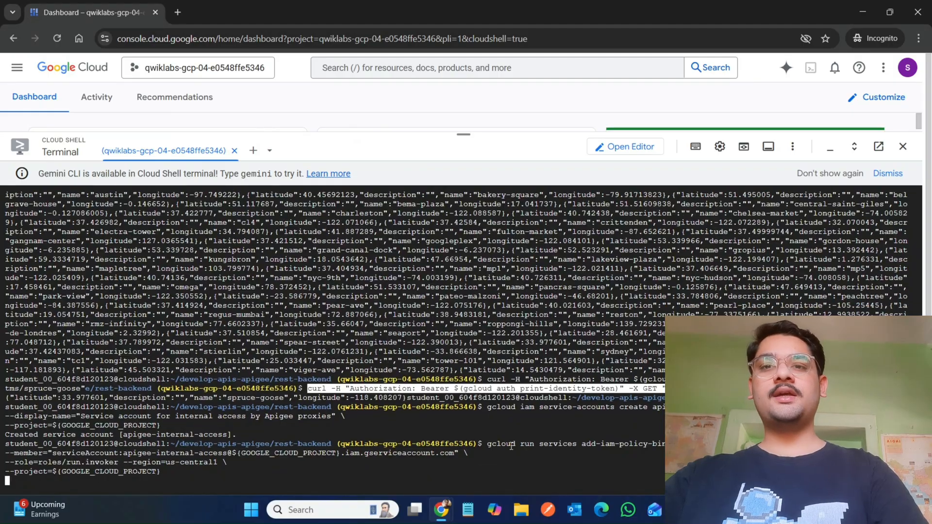
Step: Run the gcloud run services describe command to retrieve the simplebank-rest backend URL
mouse_move(441, 510)
left_click(372, 467)
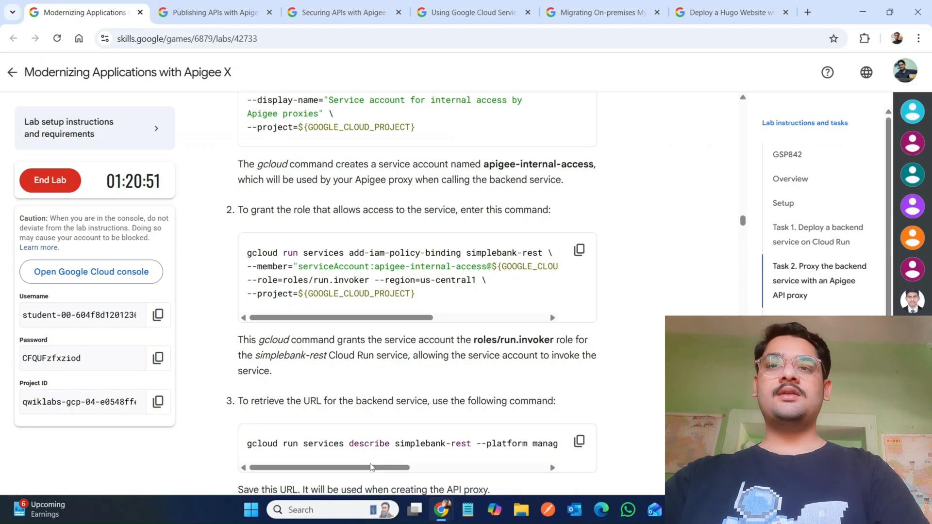
scroll(370, 461, "down", 3)
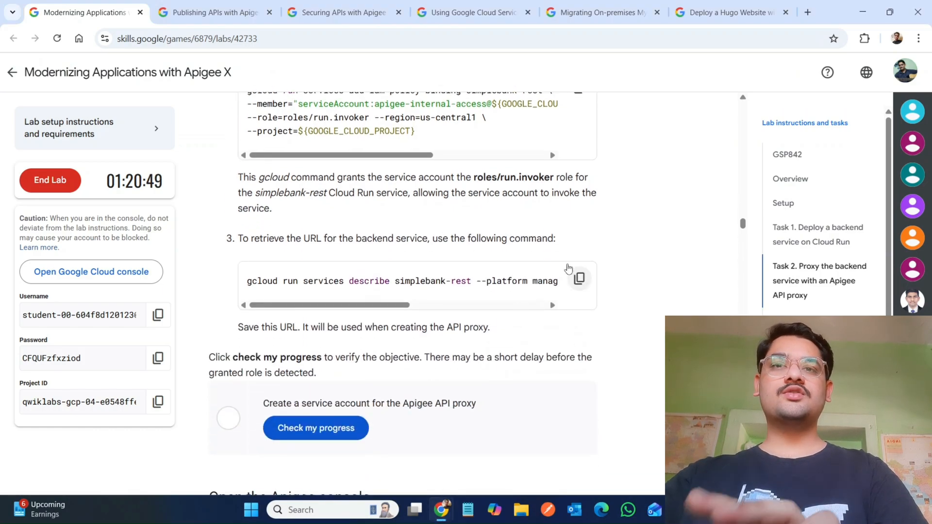
mouse_move(441, 510)
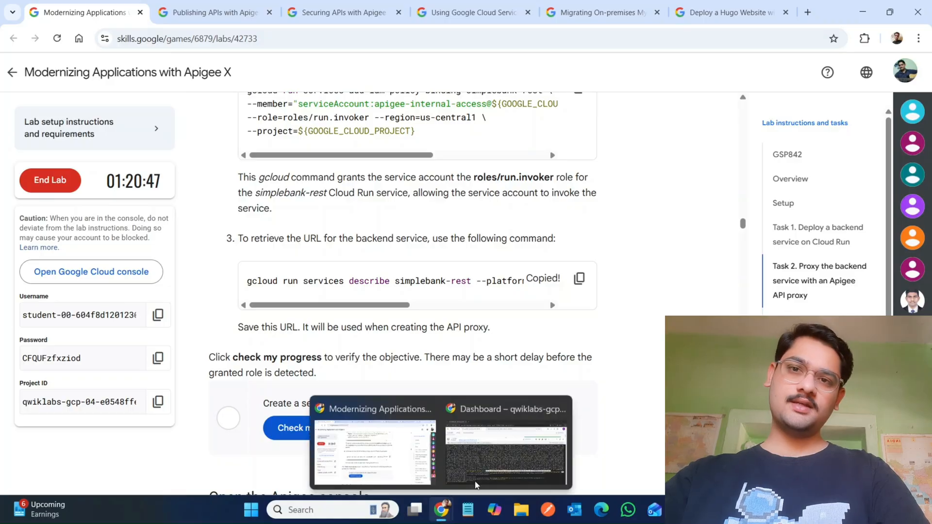
left_click(503, 451)
key("ctrl+v")
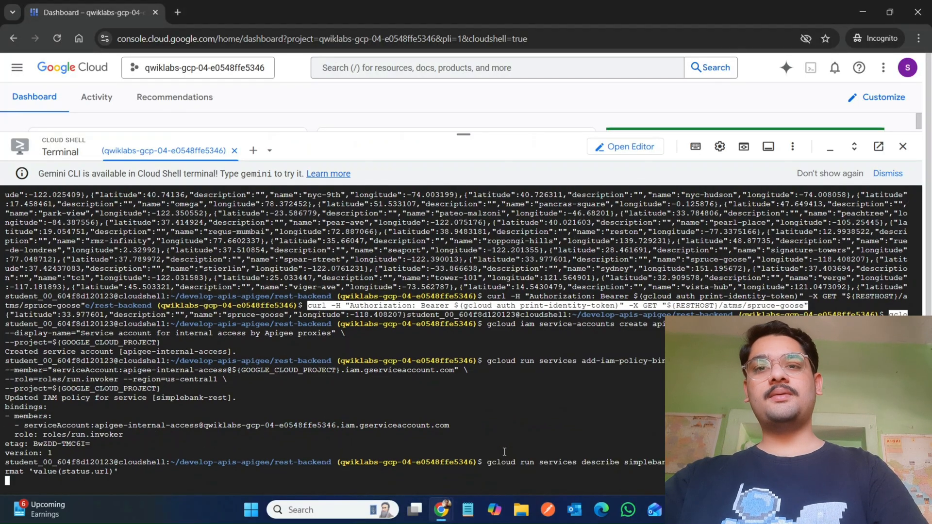
Step: Verify the Create a service account for the Apigee API proxy objective with the lab's progress check
mouse_move(440, 517)
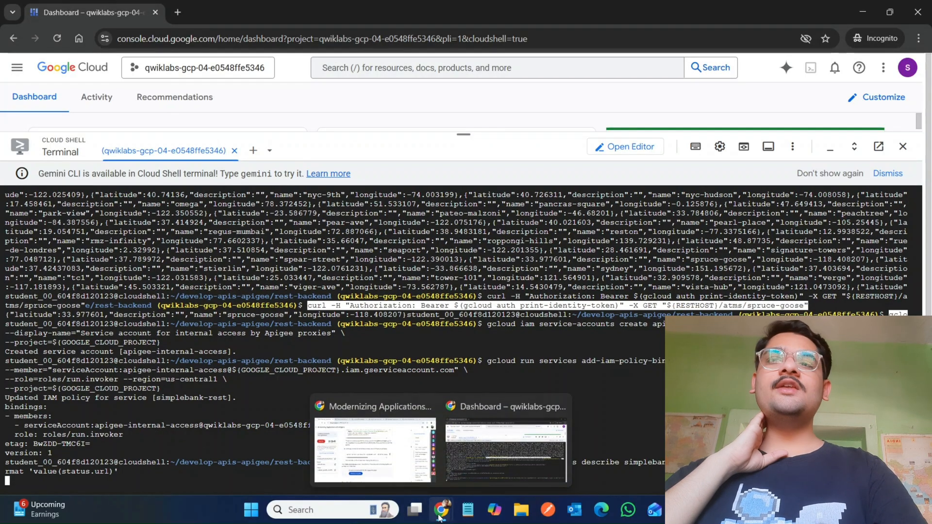
left_click(375, 451)
left_click(305, 436)
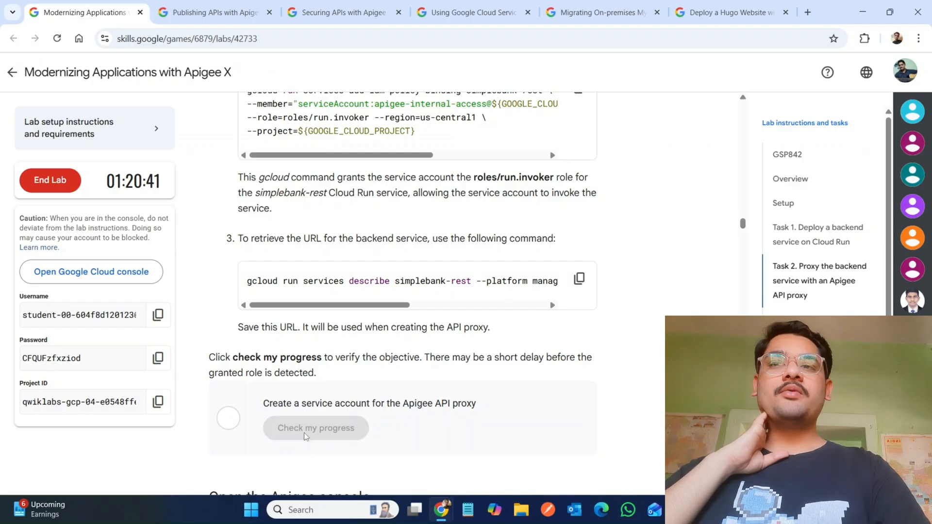
scroll(361, 436, "down", 3)
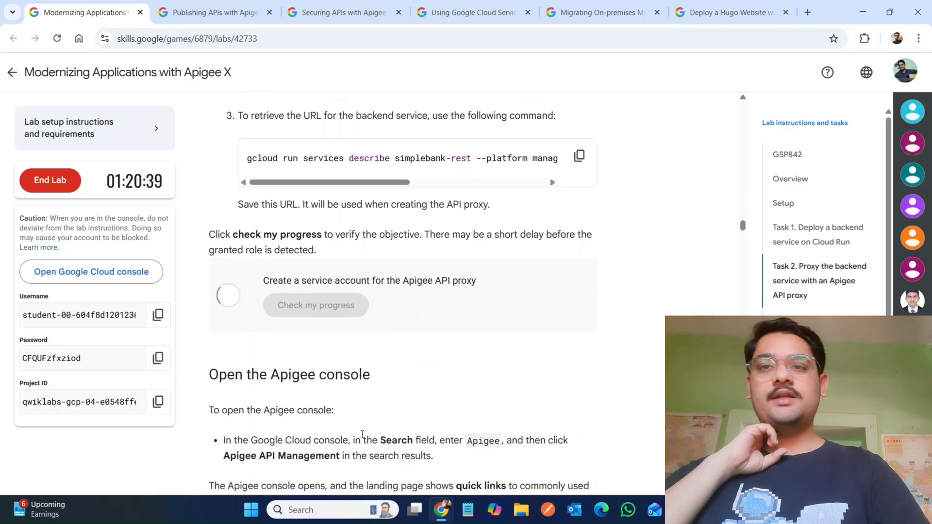
scroll(362, 434, "down", 4)
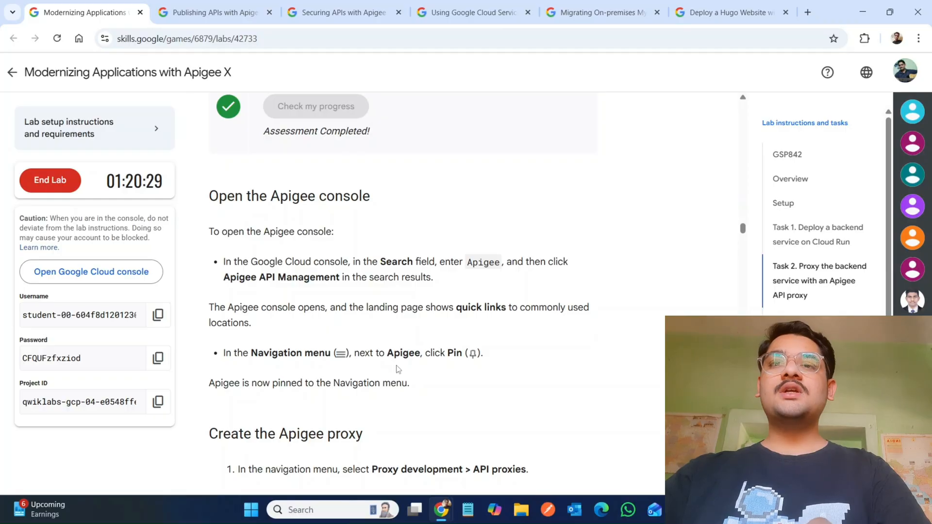
scroll(467, 365, "down", 5)
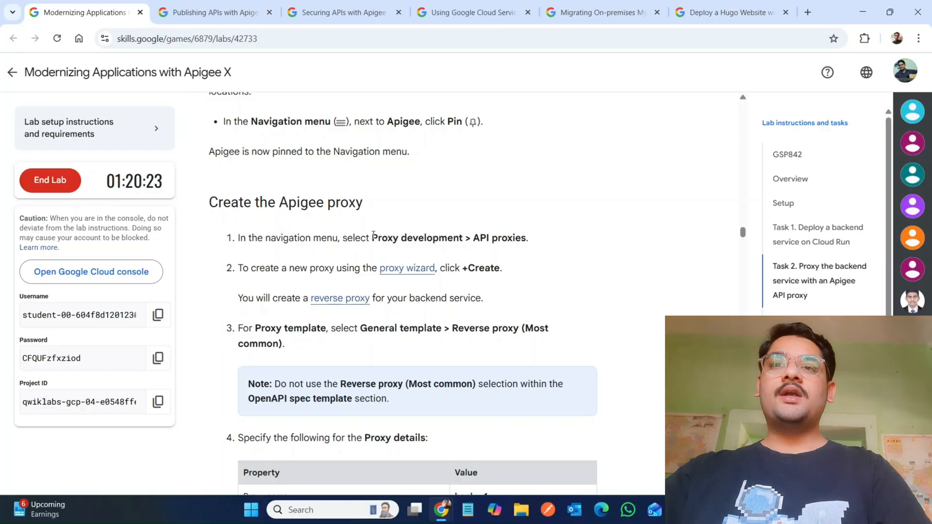
left_click_drag(373, 235, 467, 236)
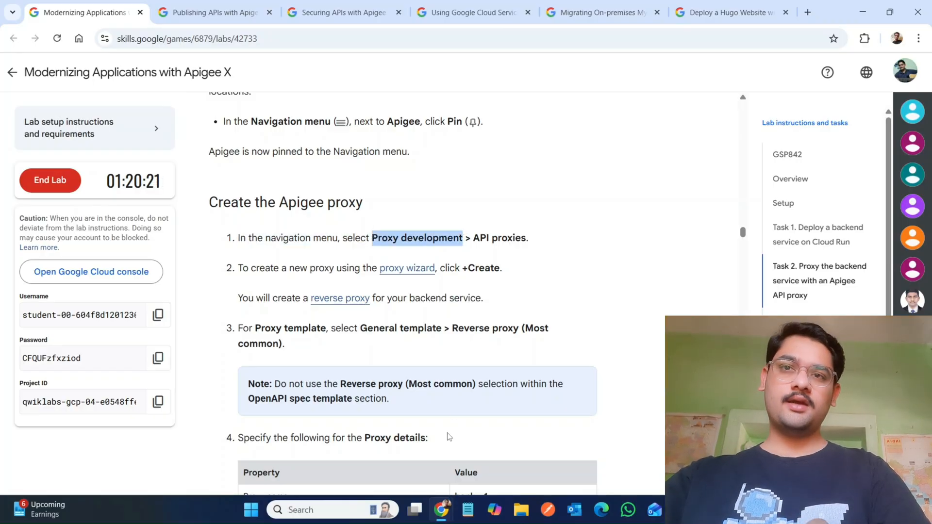
mouse_move(437, 520)
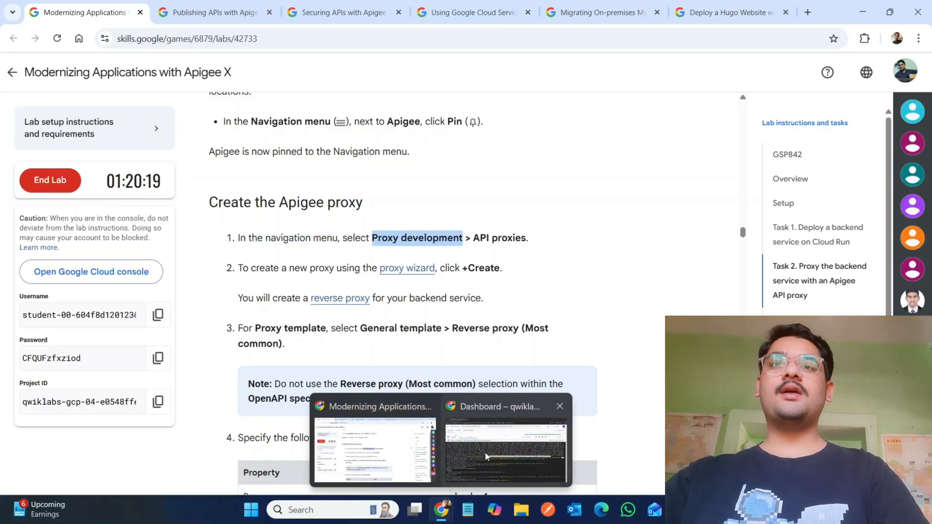
left_click(506, 451)
left_click_drag(463, 132, 465, 469)
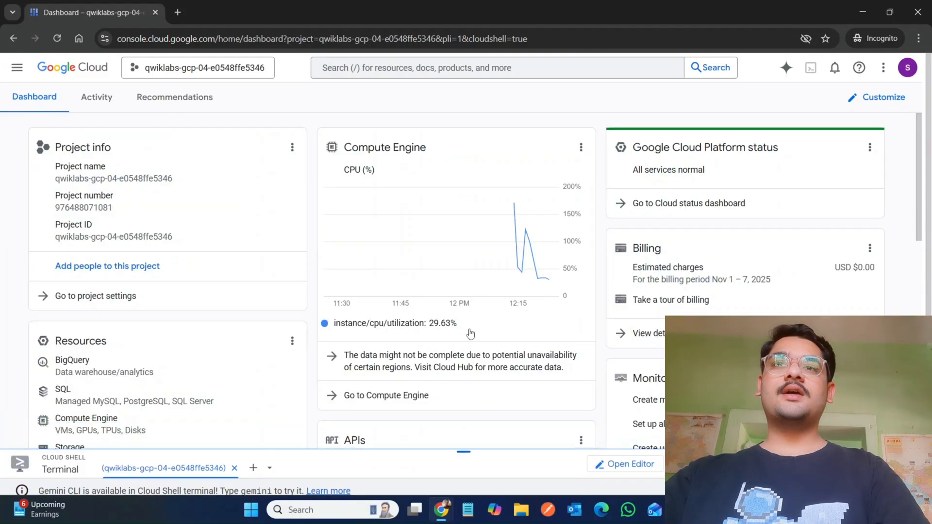
left_click(440, 67)
key("ctrl+v")
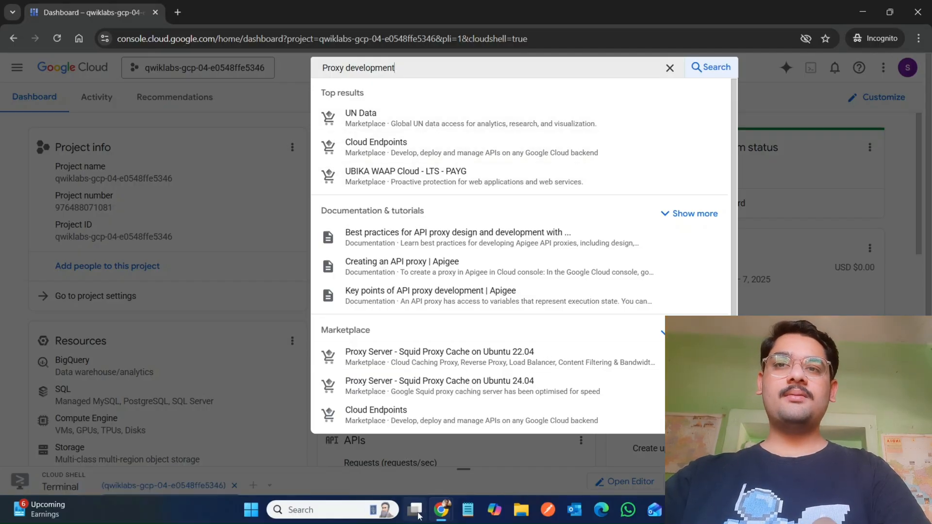
mouse_move(441, 510)
left_click(384, 478)
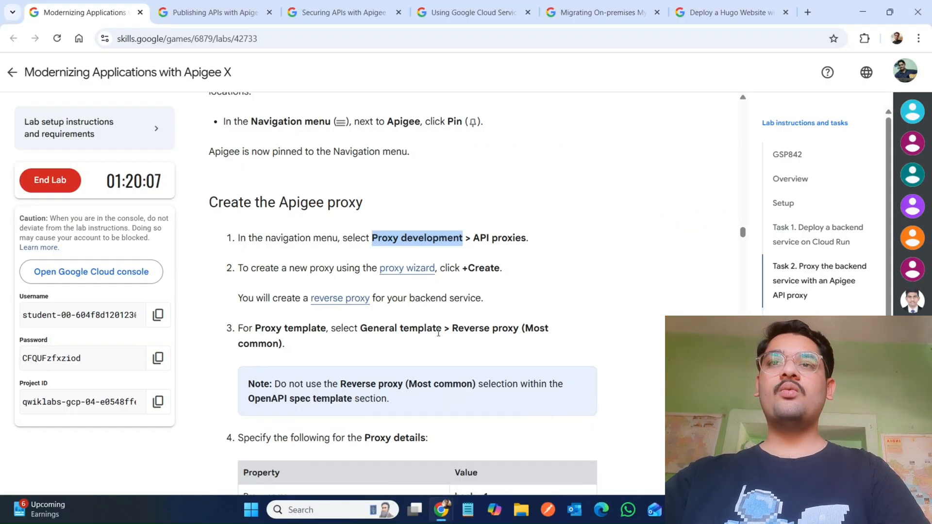
Step: Search the Cloud console for Apigee API Management and open the Apigee API product page
scroll(363, 194, "up", 3)
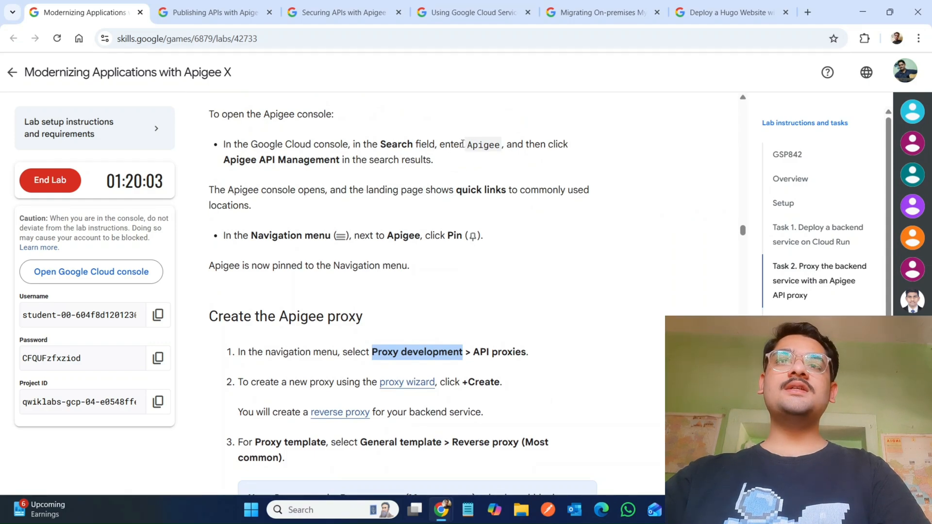
double_click(479, 144)
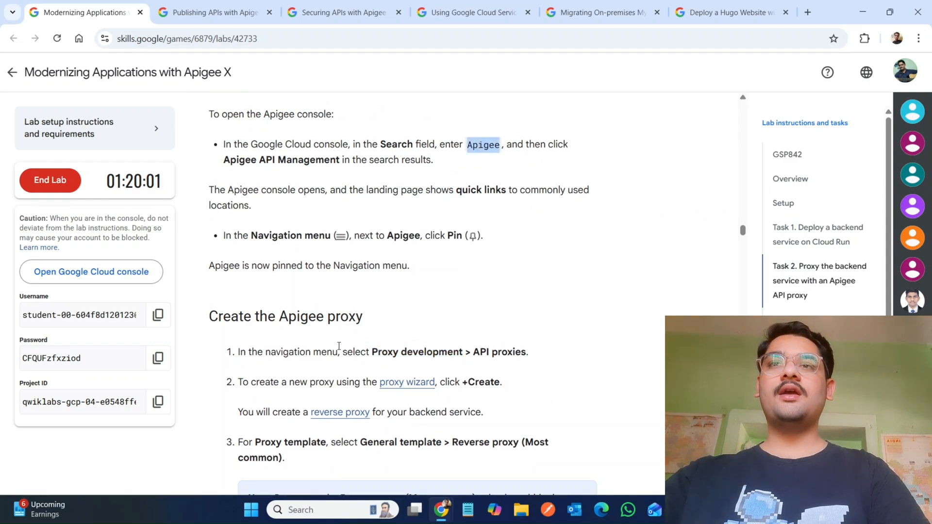
left_click_drag(225, 160, 341, 160)
key("ctrl+c")
mouse_move(441, 510)
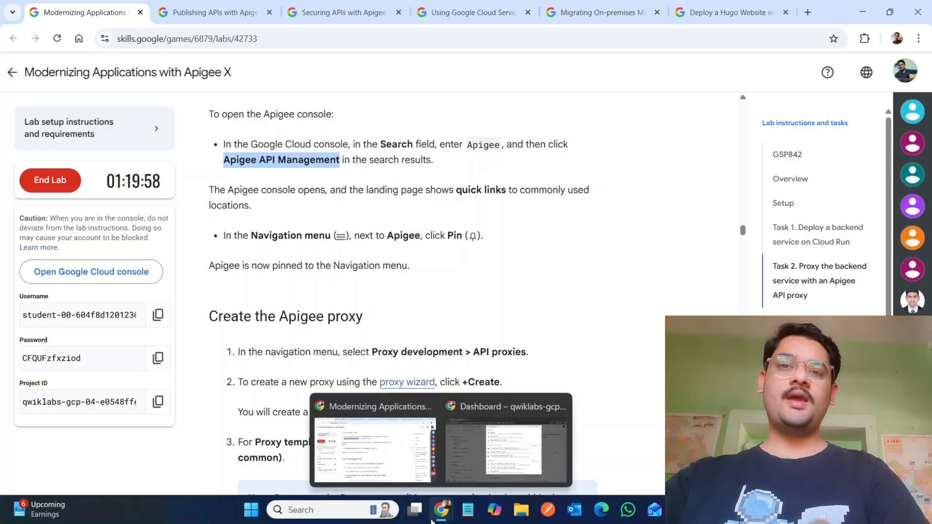
left_click(529, 439)
key("ctrl+a")
key("ctrl+v")
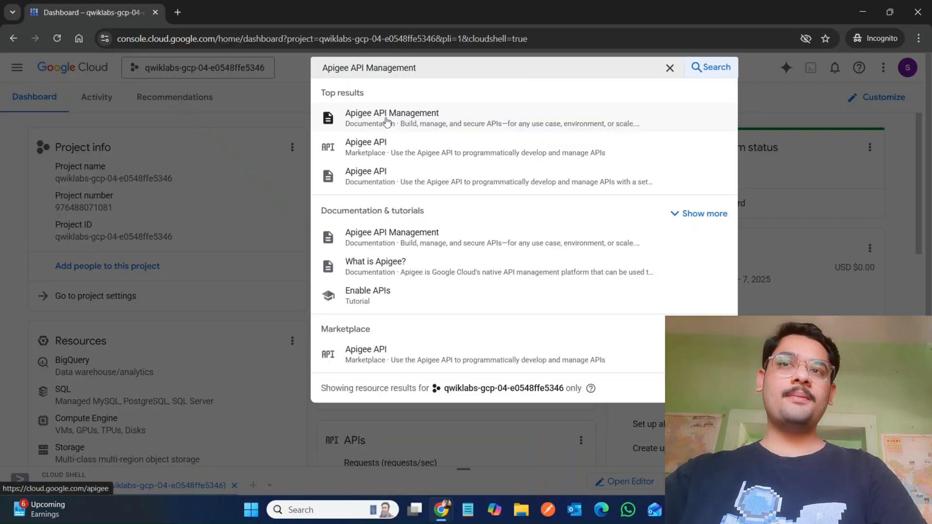
left_click(393, 145)
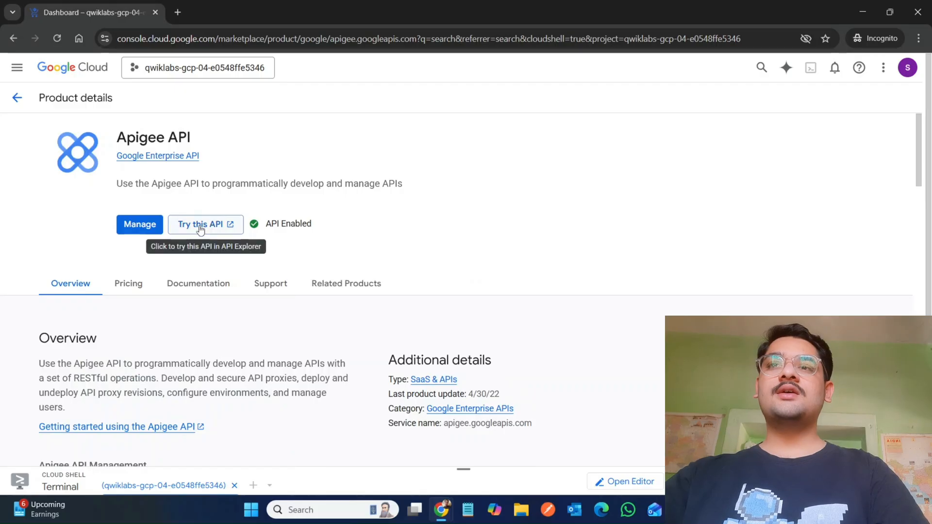
left_click(211, 225)
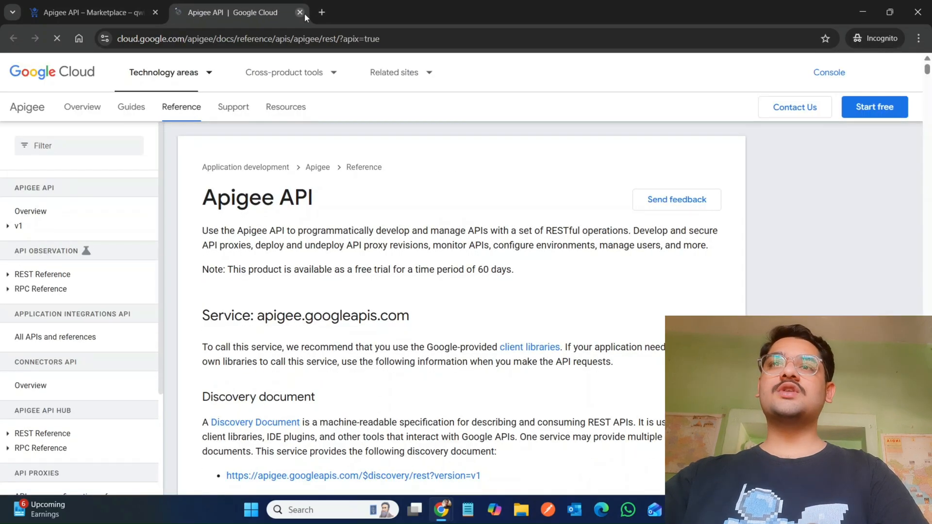
left_click(300, 13)
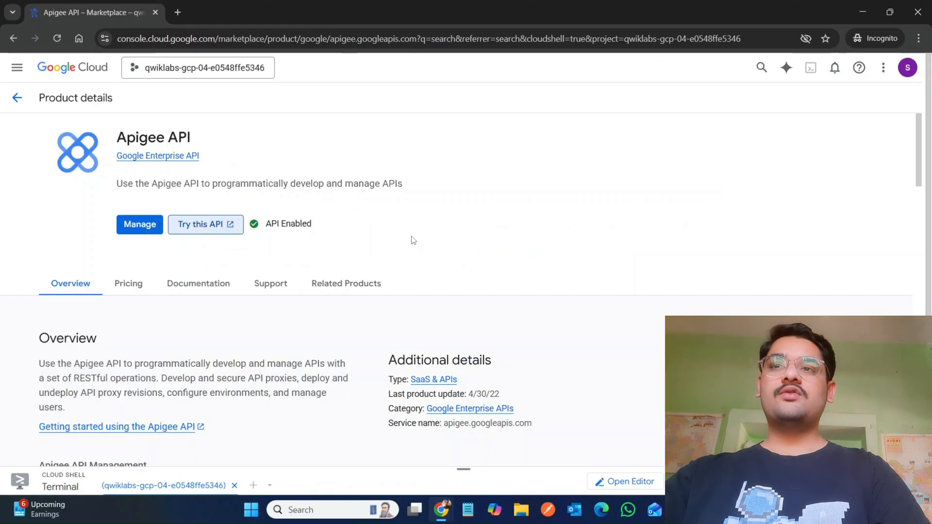
scroll(413, 241, "down", 8)
scroll(413, 241, "up", 8)
mouse_move(442, 509)
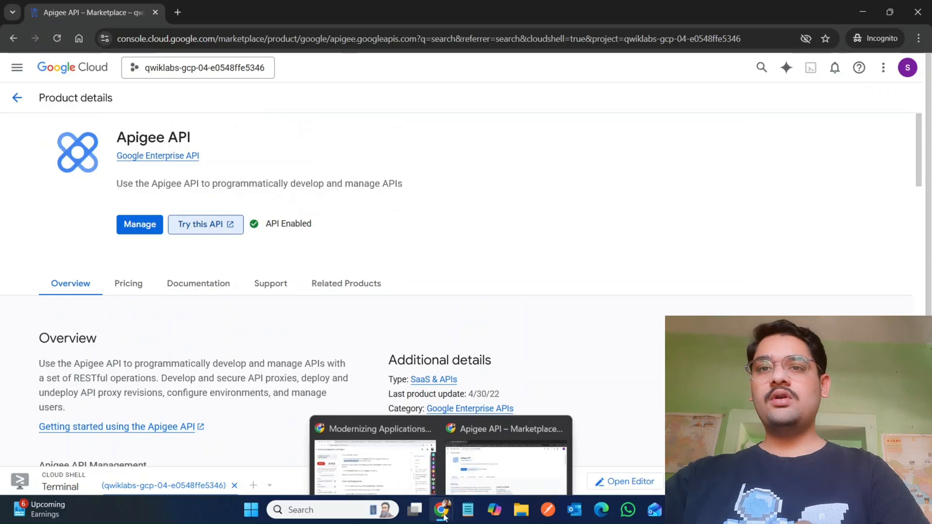
left_click(367, 452)
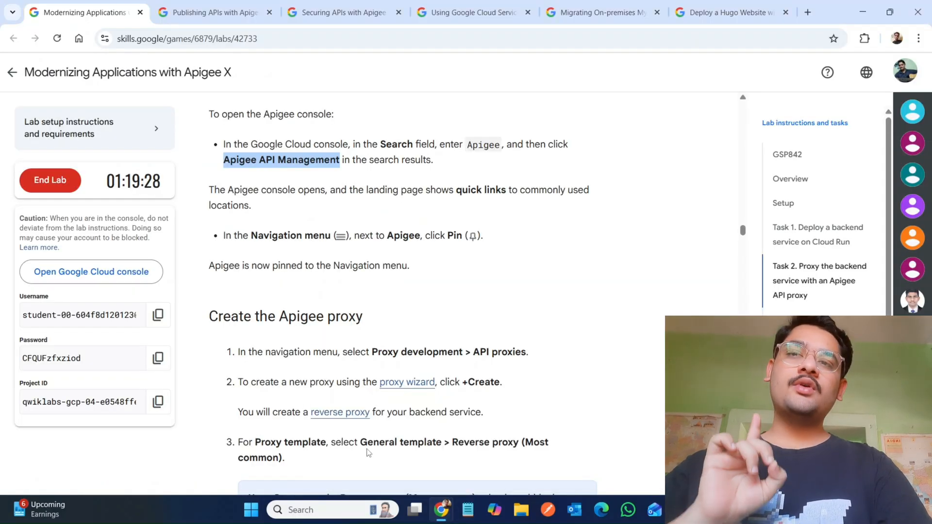
right_click(408, 385)
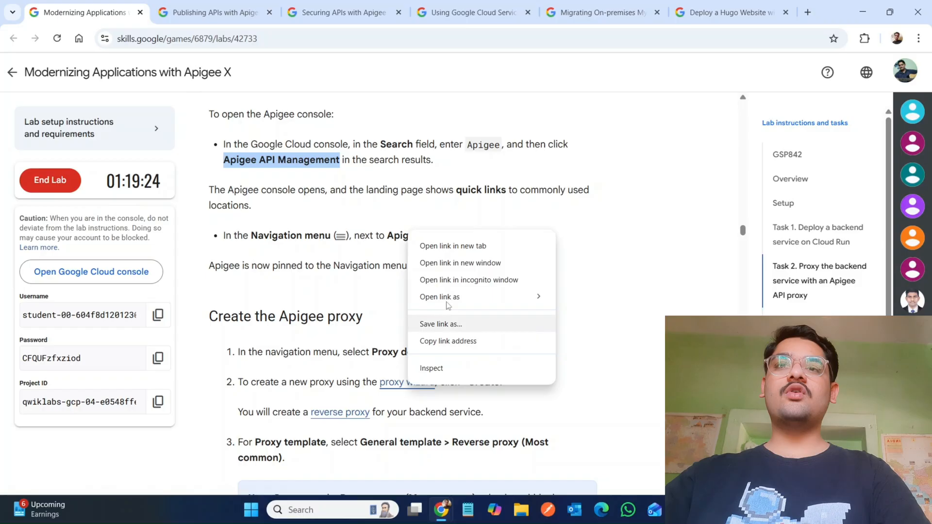
left_click(463, 280)
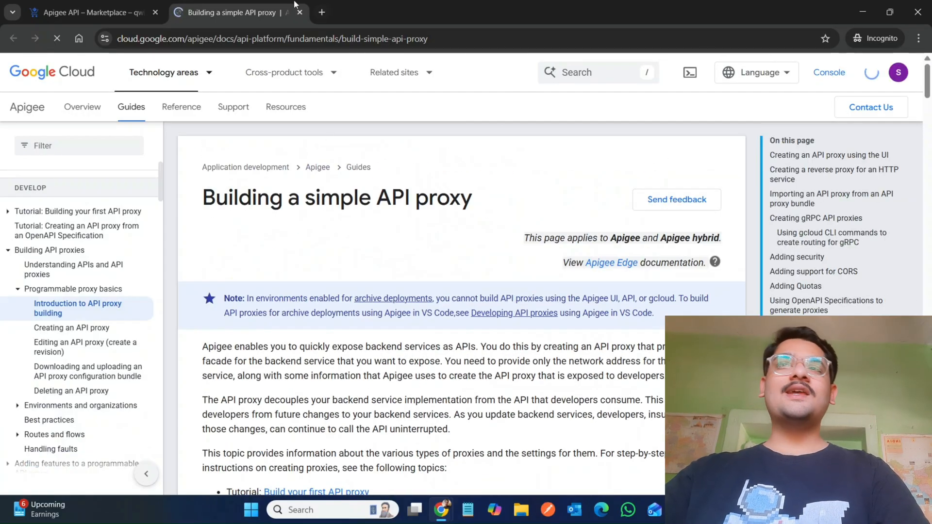
left_click(300, 13)
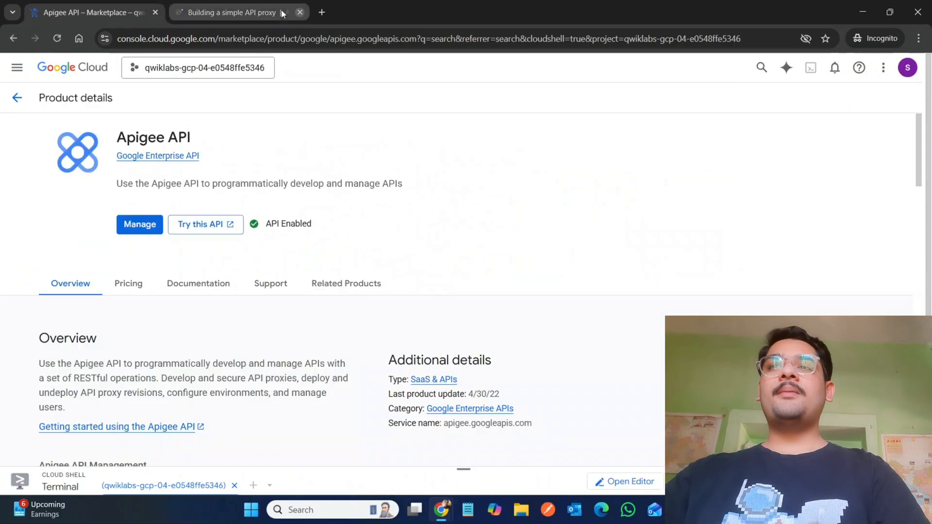
Step: Search the Cloud console for Apigee and open the Apigee product to reach the Apigee console
mouse_move(448, 512)
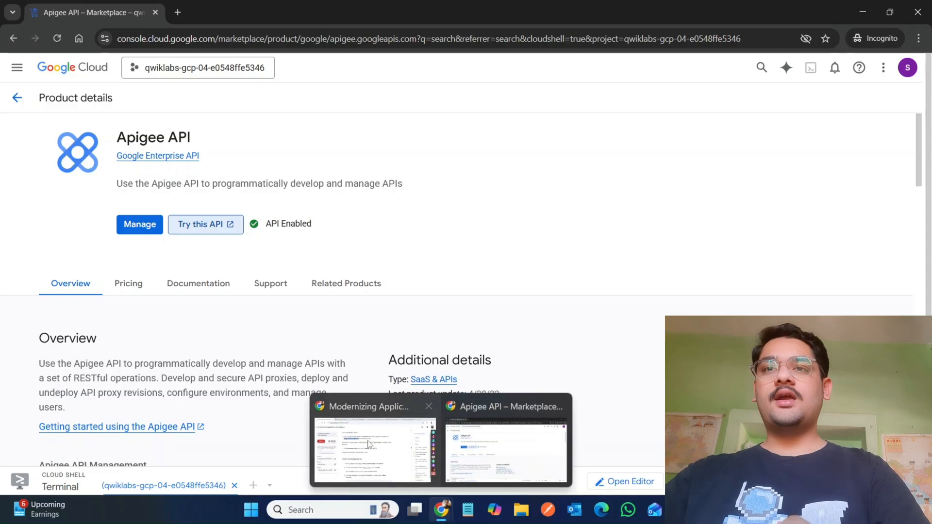
left_click(369, 437)
scroll(361, 333, "up", 2)
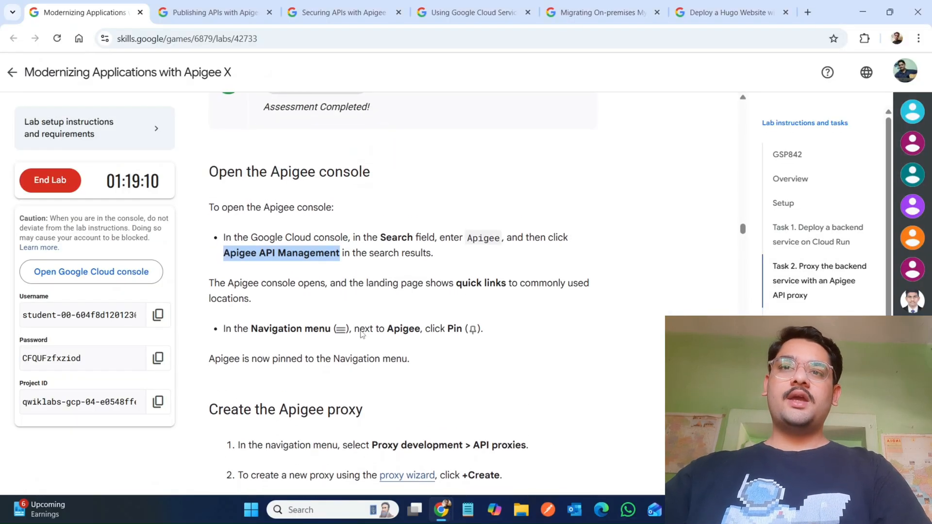
double_click(482, 240)
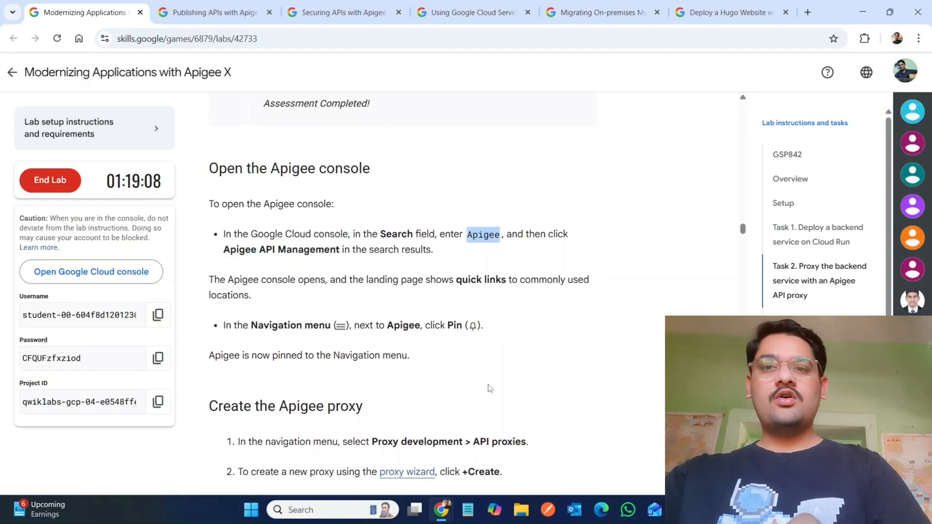
mouse_move(448, 514)
left_click(495, 478)
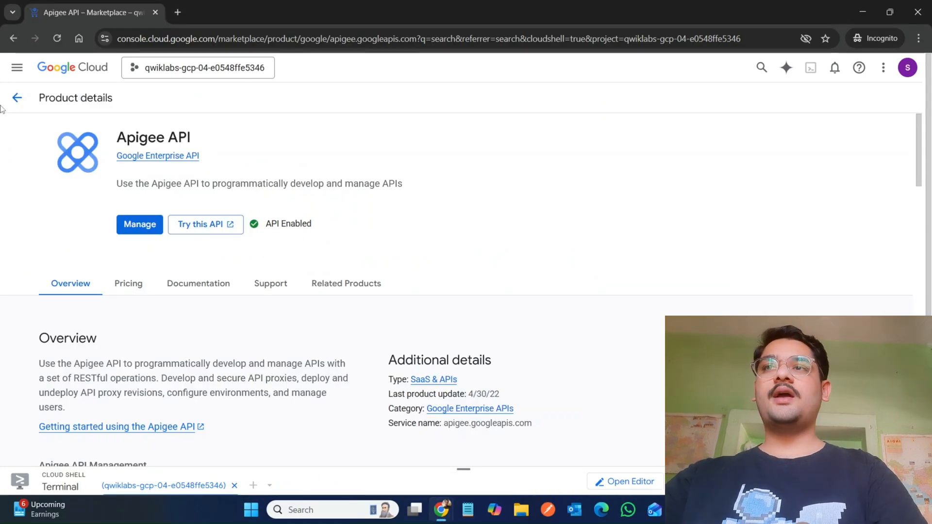
left_click(18, 97)
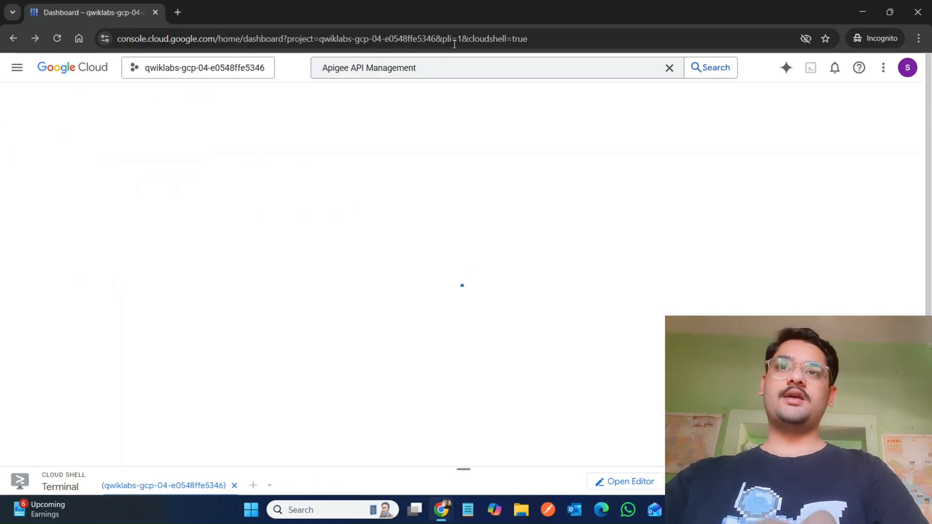
left_click(471, 71)
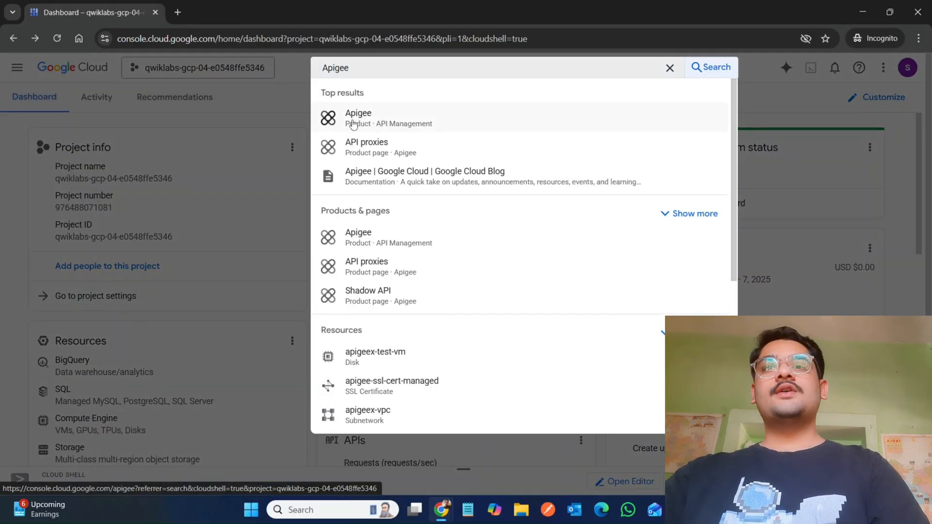
left_click(353, 124)
Step: Browse the sections of the Apigee navigation menu on the overview page
mouse_move(439, 518)
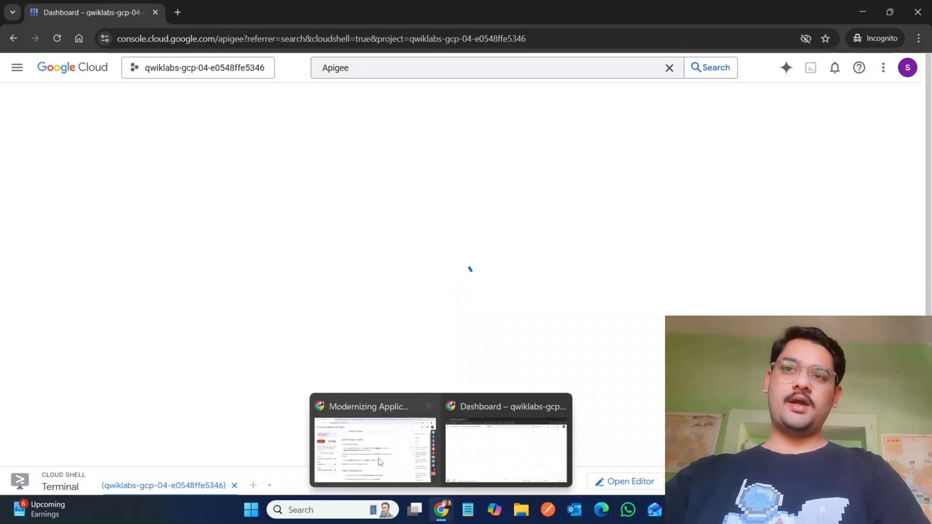
left_click(377, 456)
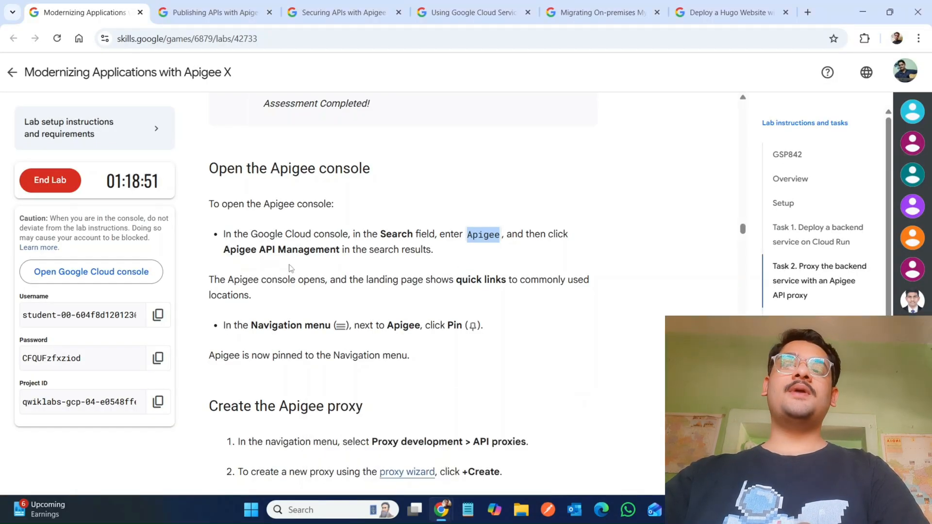
mouse_move(449, 520)
left_click(509, 461)
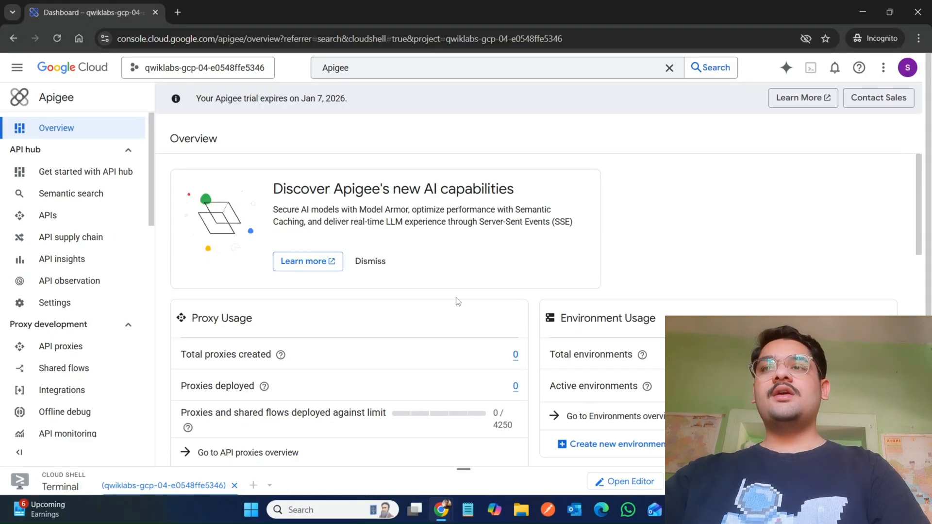
scroll(34, 269, "down", 2)
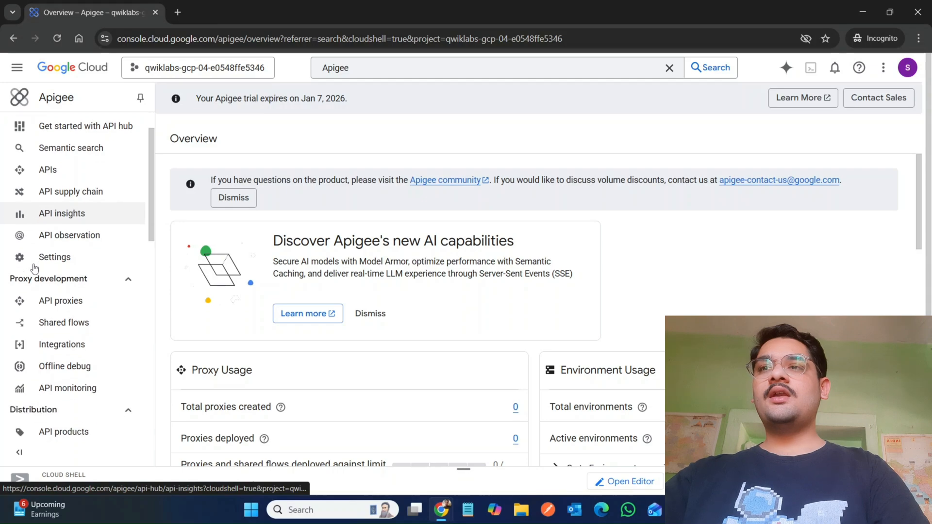
scroll(34, 269, "down", 6)
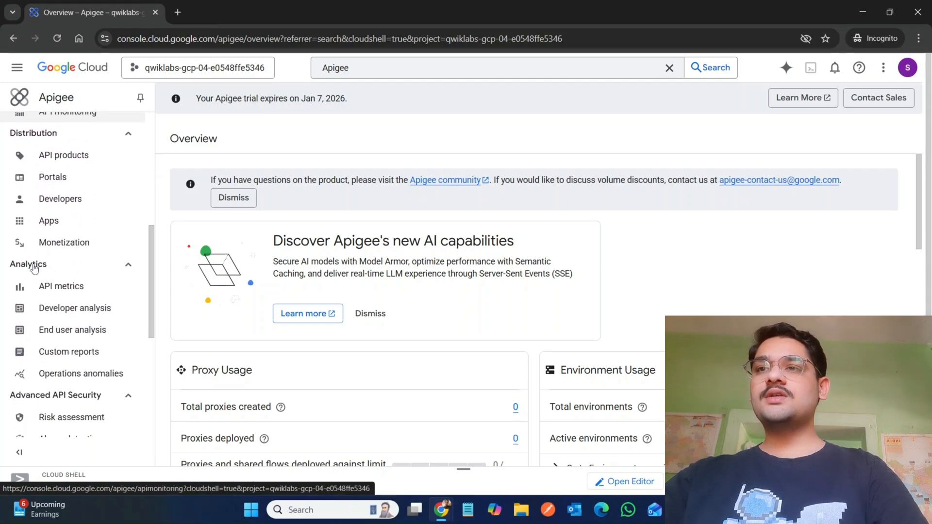
scroll(34, 269, "down", 5)
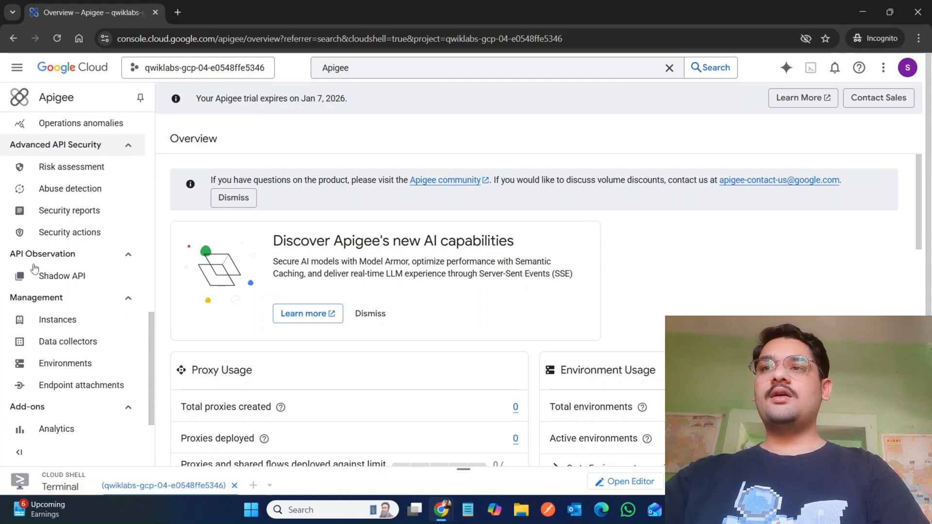
scroll(34, 268, "down", 1)
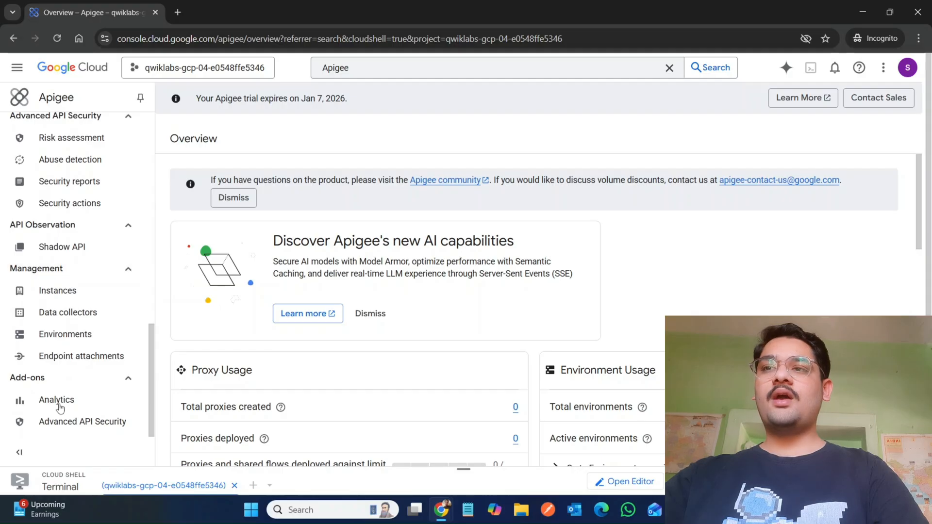
scroll(93, 263, "up", 12)
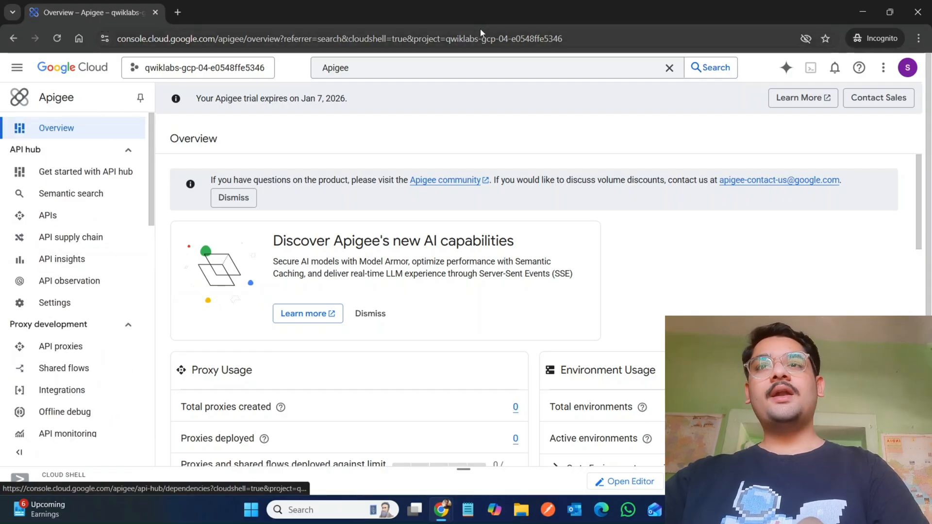
left_click(423, 72)
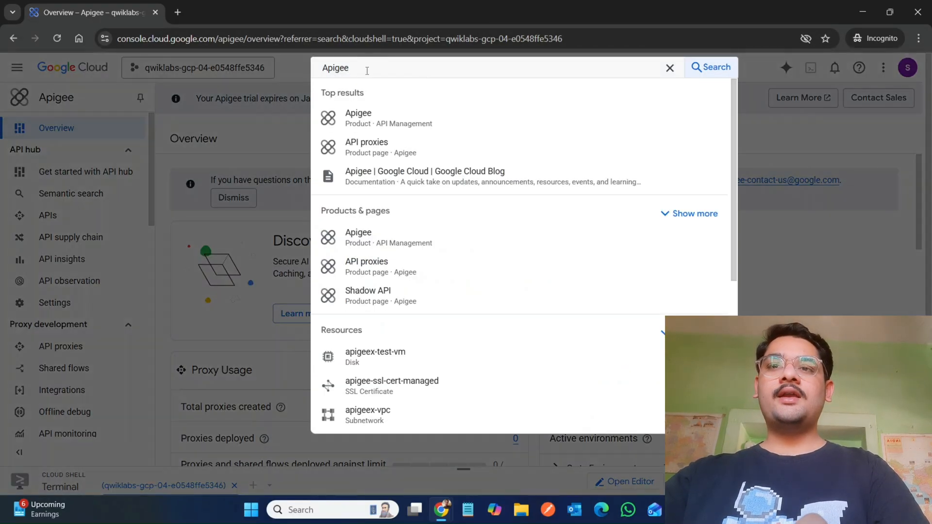
scroll(466, 278, "down", 4)
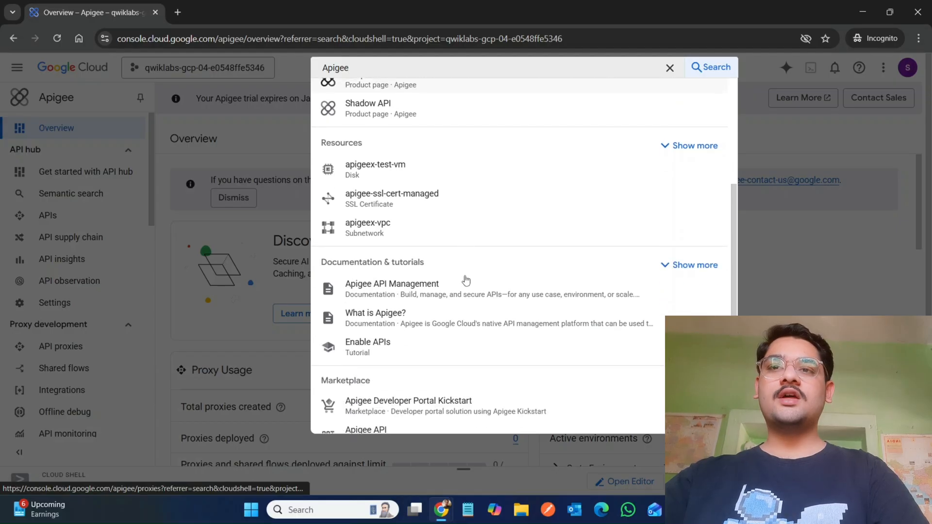
scroll(466, 280, "down", 3)
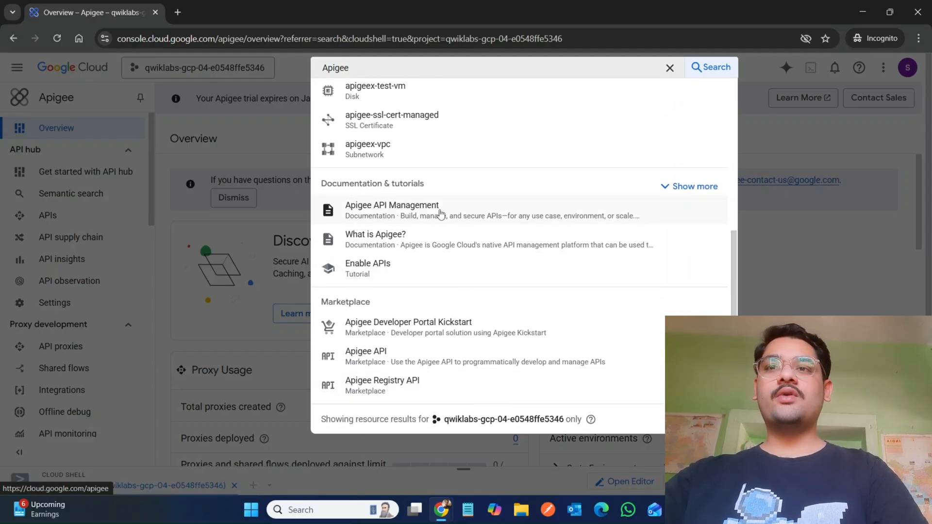
left_click(223, 333)
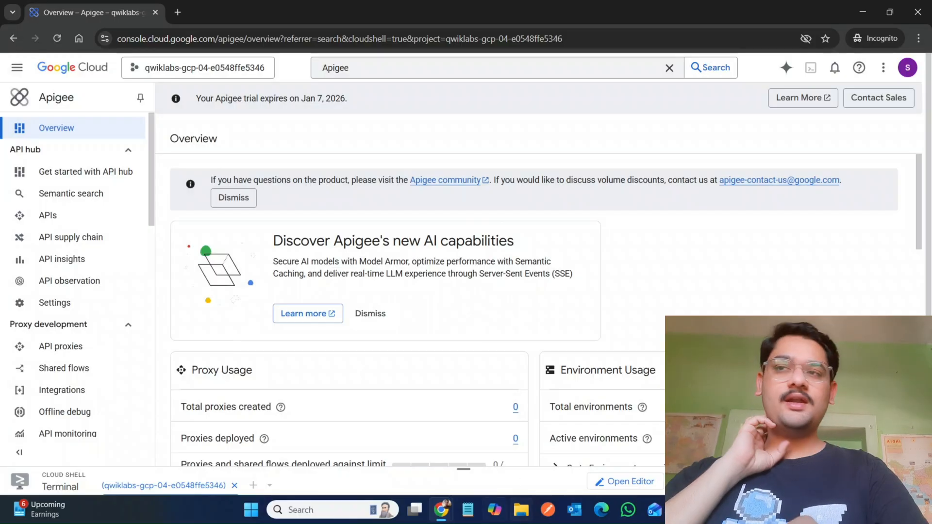
Step: Read the lab instructions for opening the Apigee console and creating the Apigee proxy
mouse_move(443, 517)
left_click(359, 441)
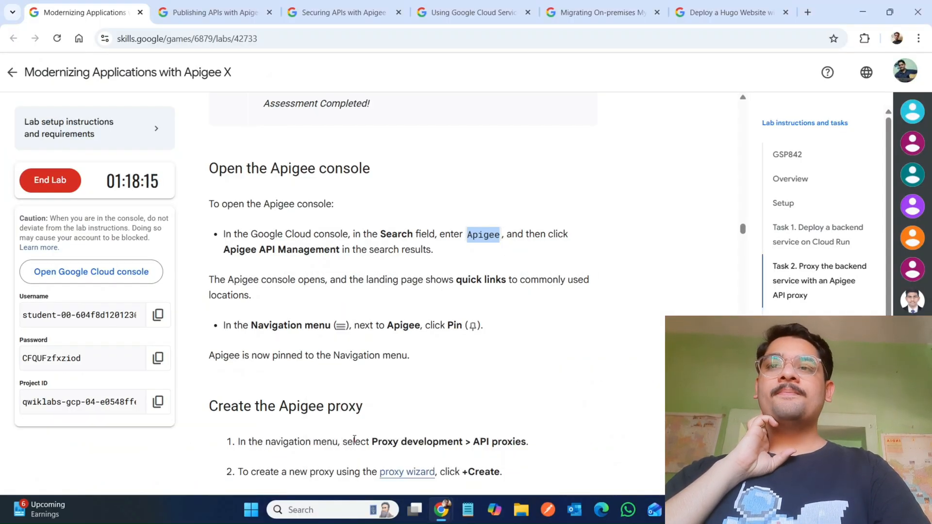
scroll(364, 367, "down", 1)
scroll(364, 367, "down", 1)
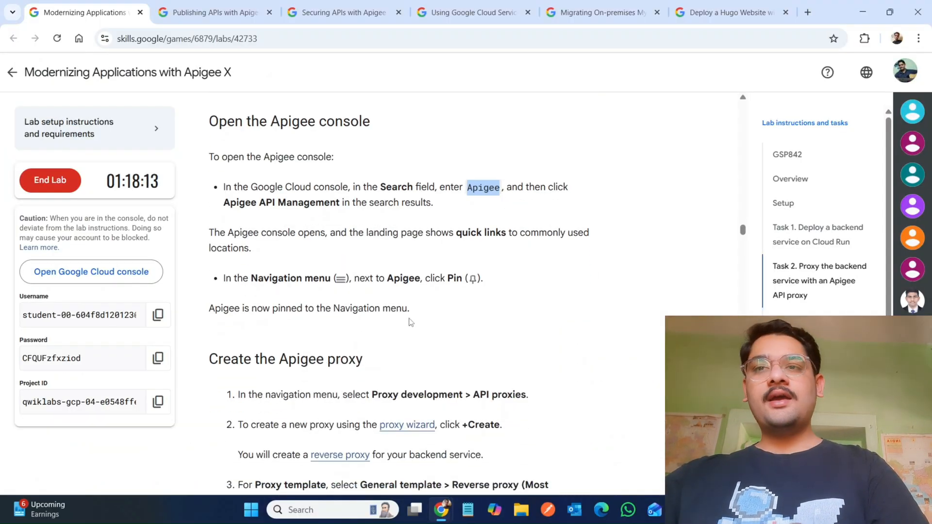
scroll(374, 395, "down", 3)
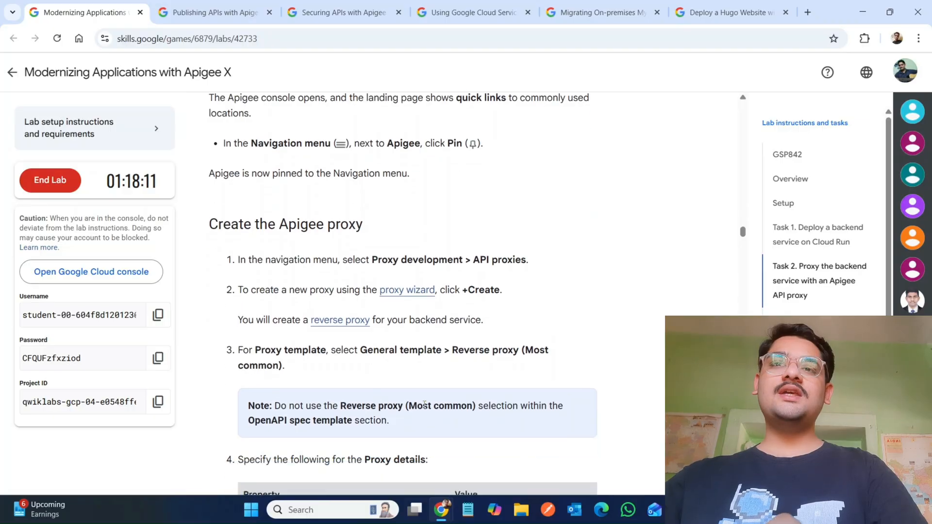
mouse_move(443, 521)
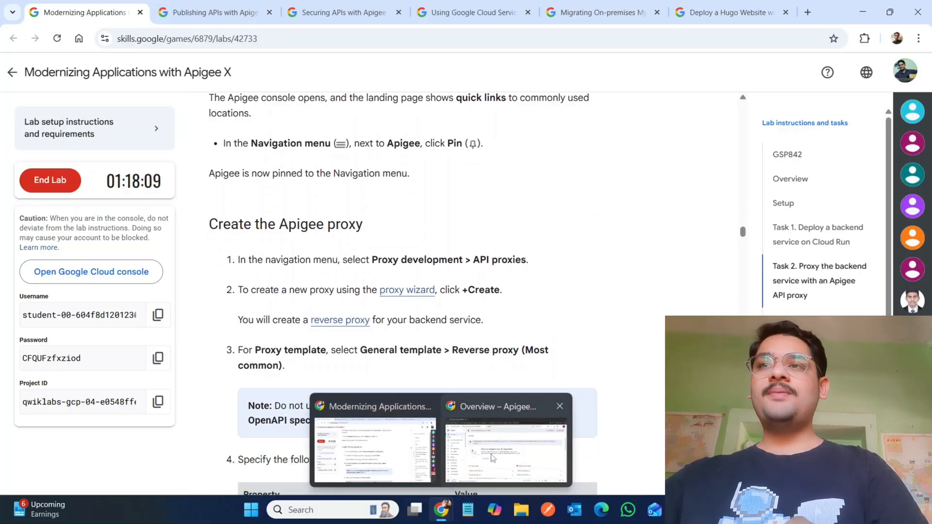
left_click(510, 459)
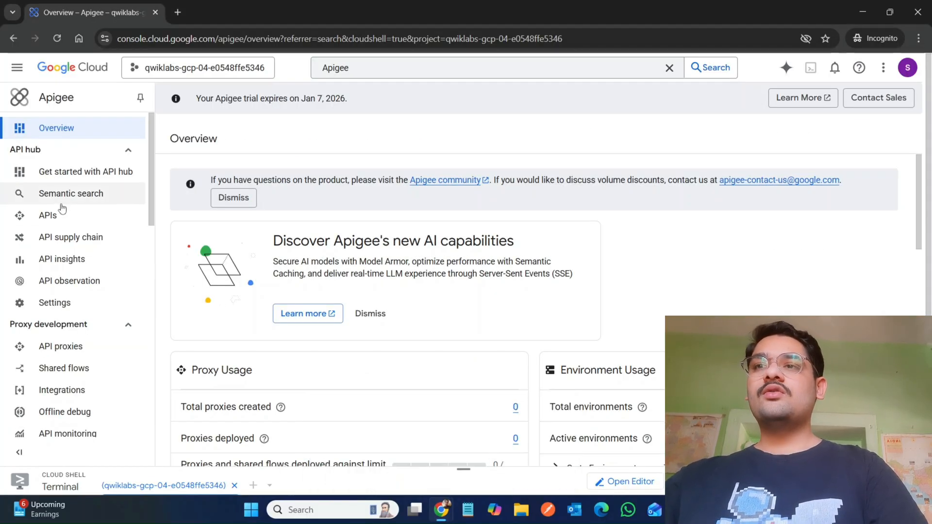
Step: Open the API proxies page under Proxy development in the Apigee console
scroll(63, 248, "down", 2)
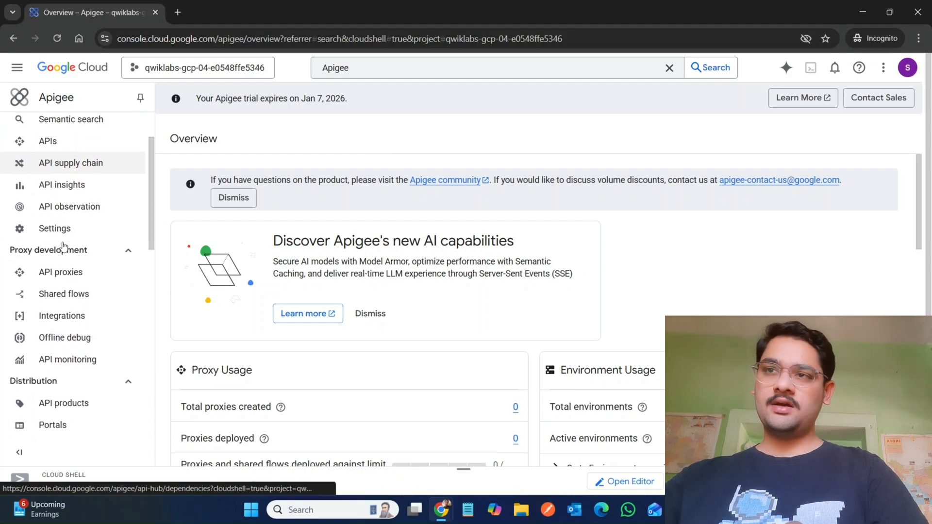
left_click(68, 275)
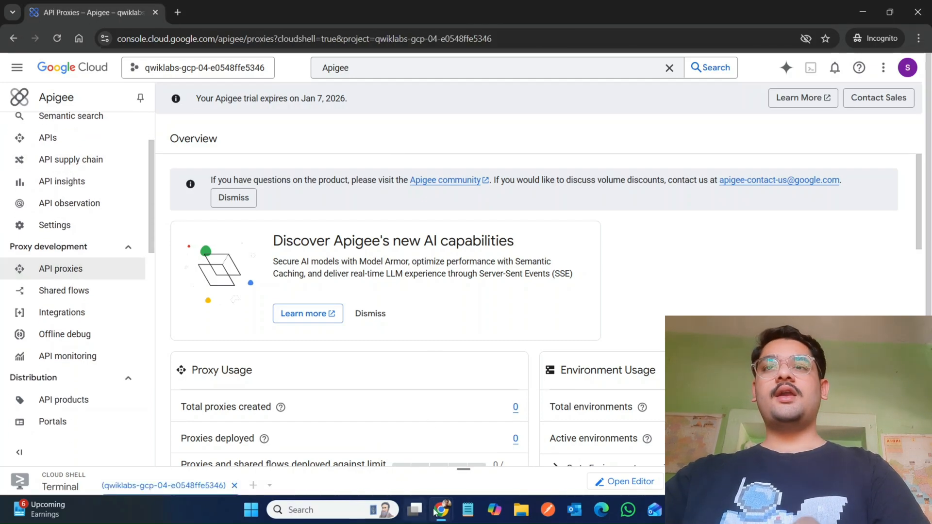
mouse_move(440, 509)
left_click(381, 459)
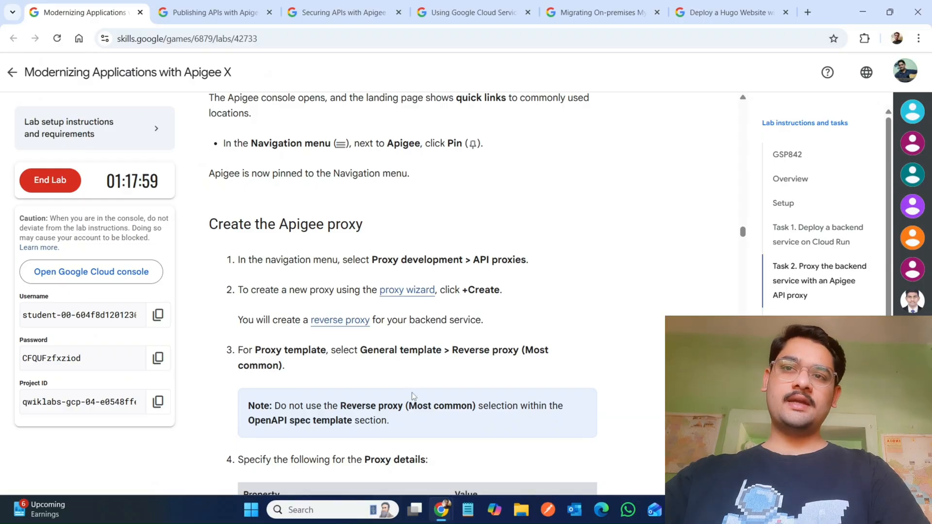
scroll(412, 395, "down", 1)
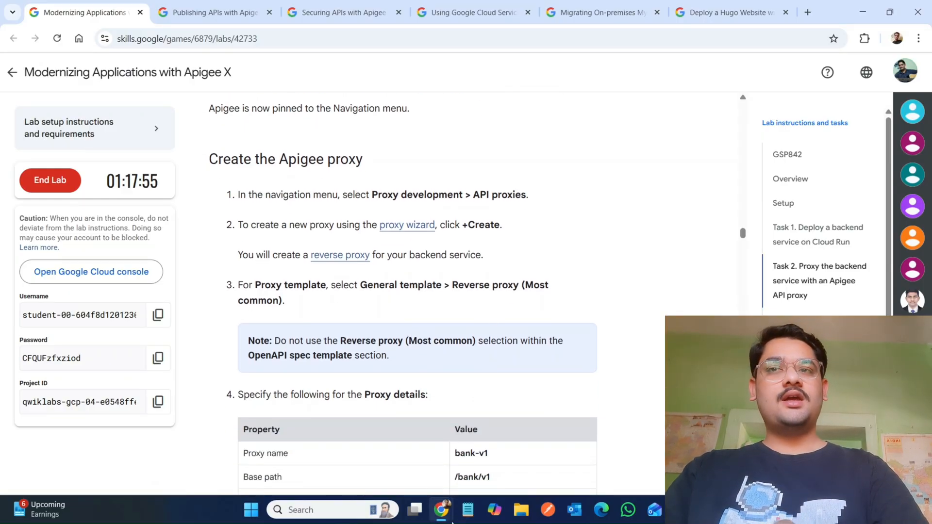
mouse_move(444, 515)
left_click(489, 452)
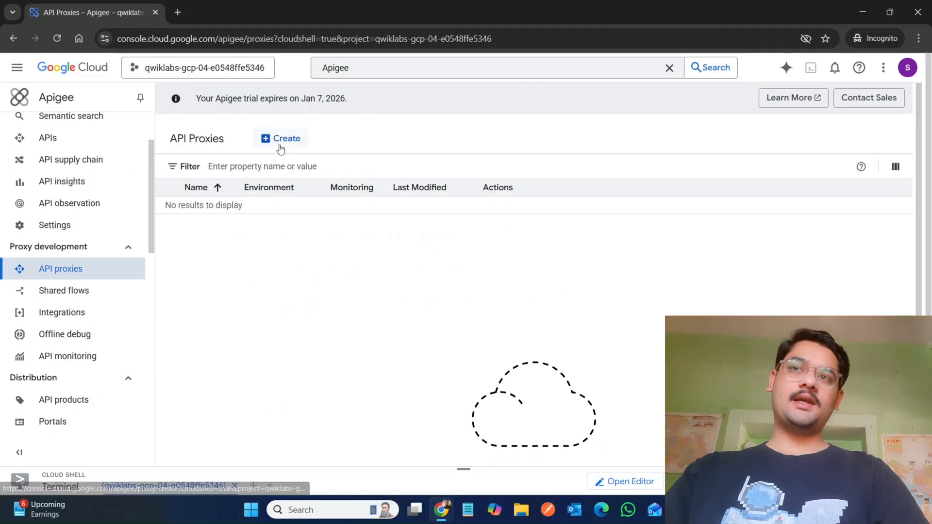
Step: Start creating a new reverse proxy and set its proxy name to bank-v1, copied from the lab instructions
left_click(280, 142)
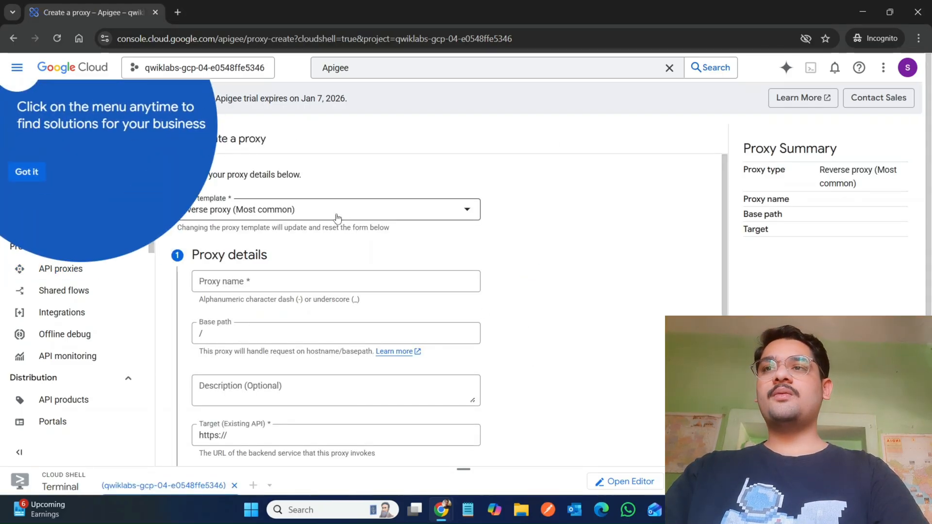
left_click(24, 172)
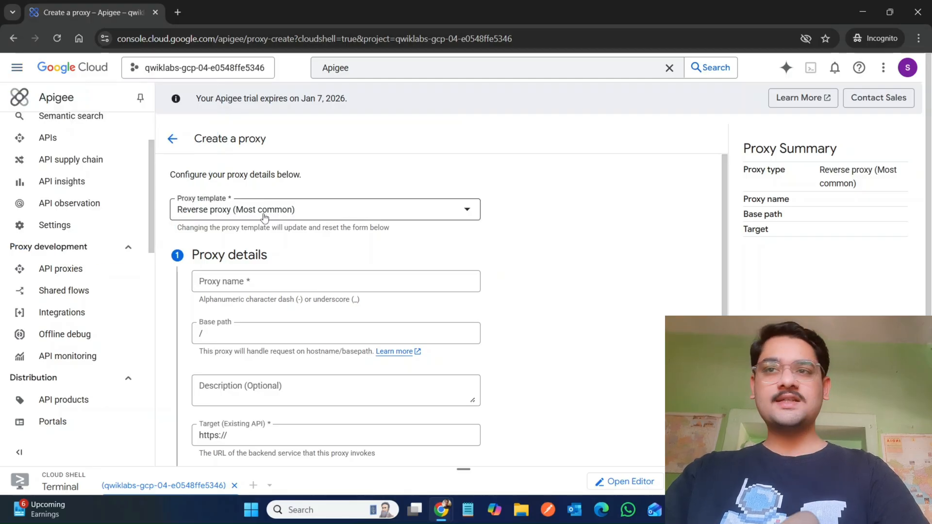
mouse_move(438, 520)
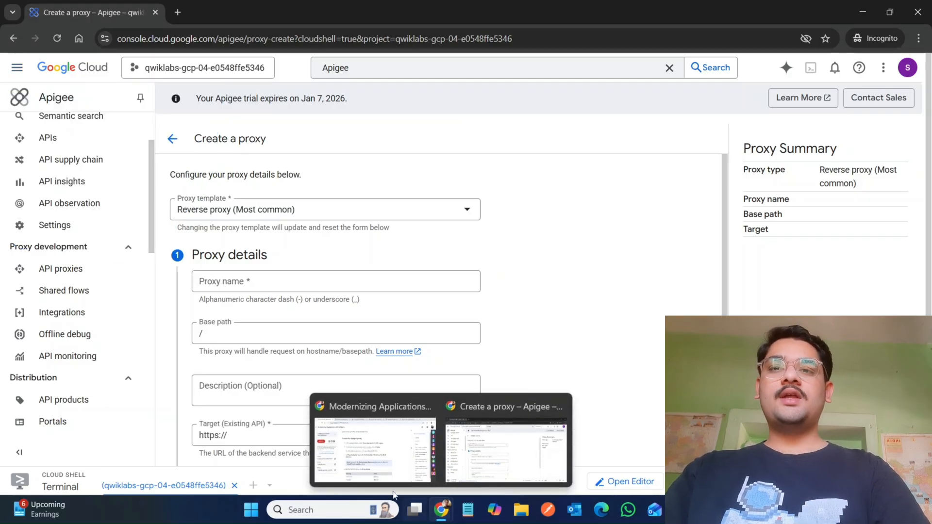
left_click(362, 457)
scroll(361, 458, "down", 3)
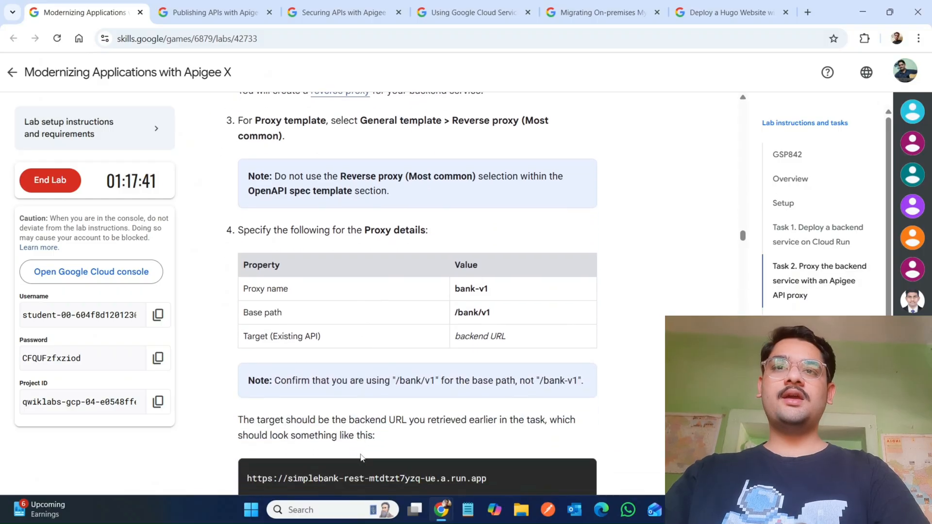
double_click(466, 288)
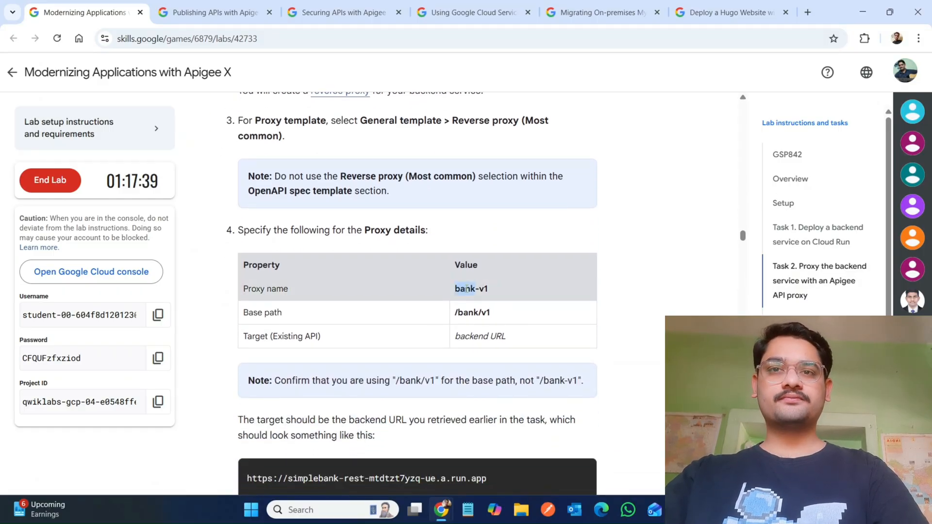
mouse_move(444, 517)
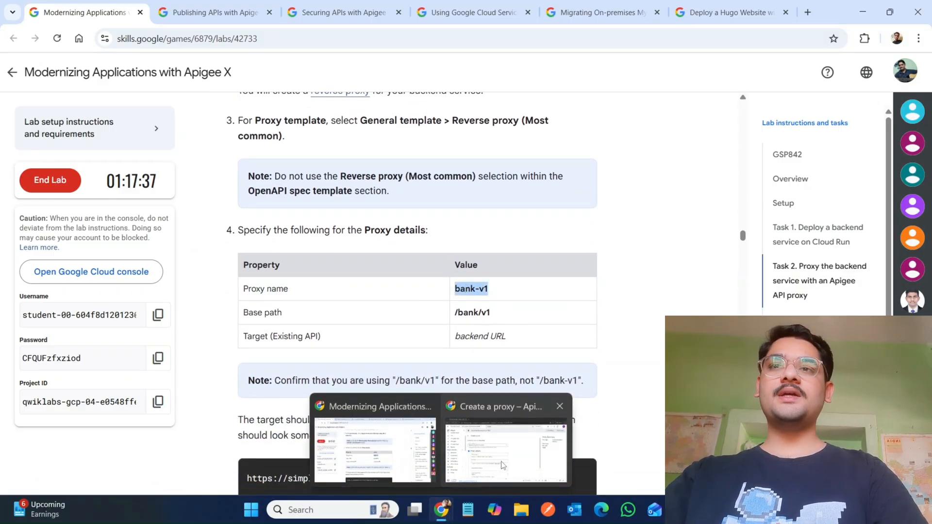
left_click(524, 449)
left_click(279, 286)
type("bank-v1")
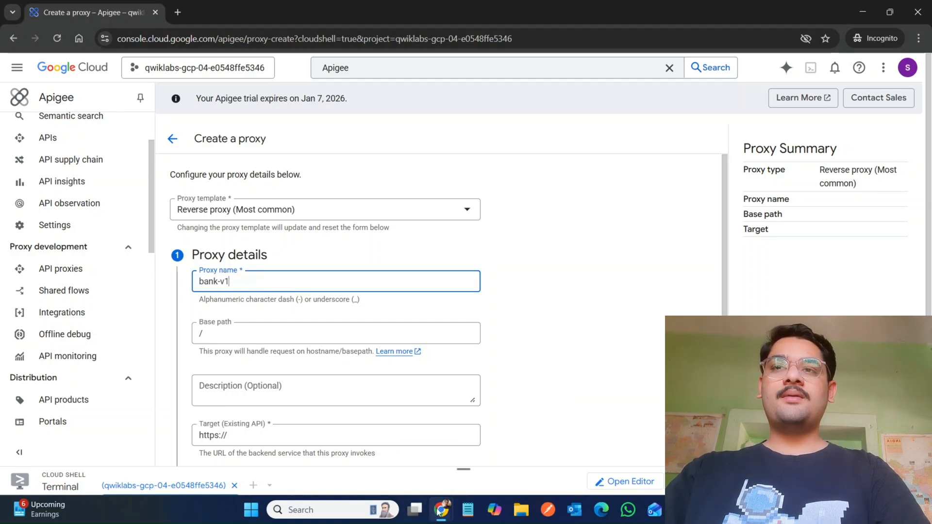
Step: Set the proxy's base path to /bank/v1 using the value from the lab instructions
mouse_move(439, 512)
left_click(383, 471)
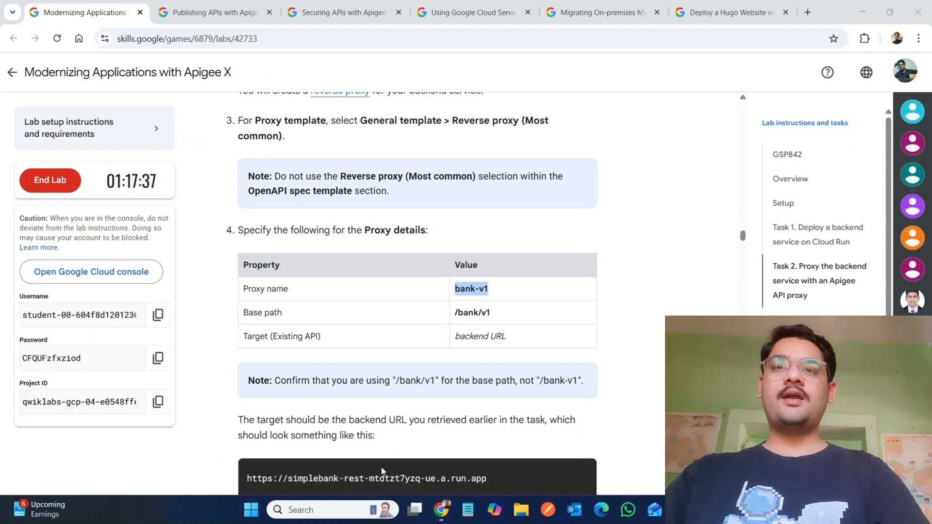
triple_click(459, 313)
key("ctrl+c")
mouse_move(438, 520)
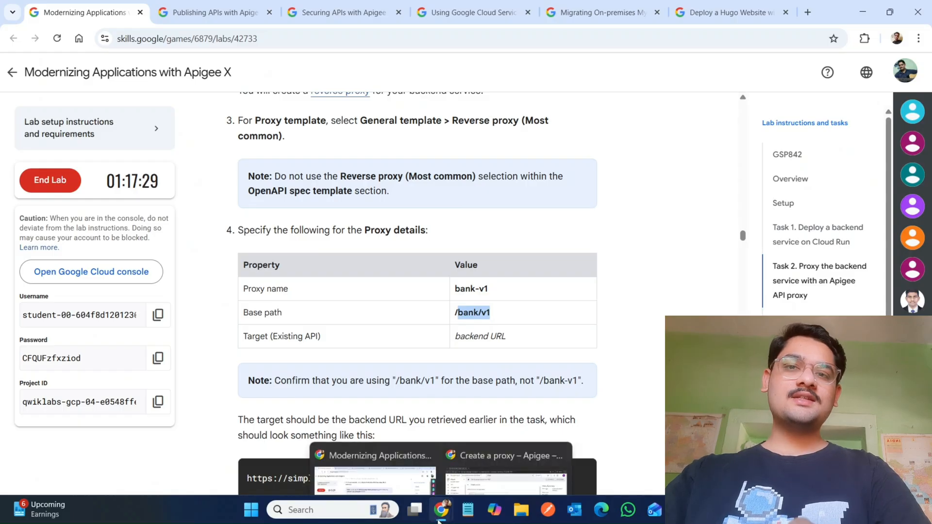
left_click(505, 429)
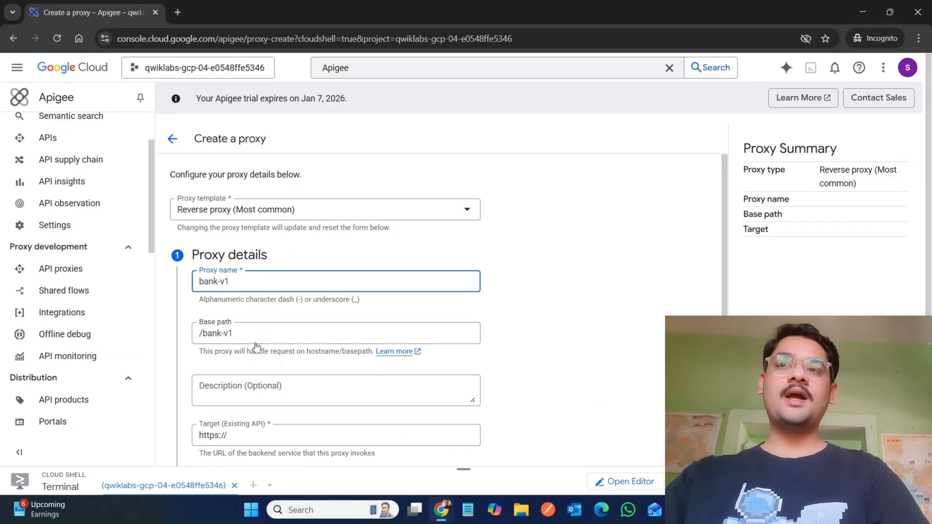
triple_click(249, 328)
key("ctrl+v")
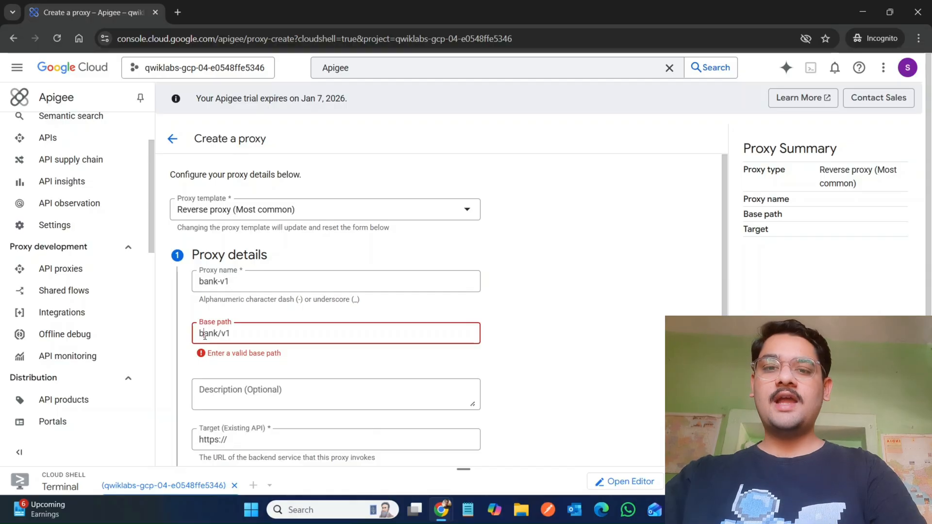
type("/")
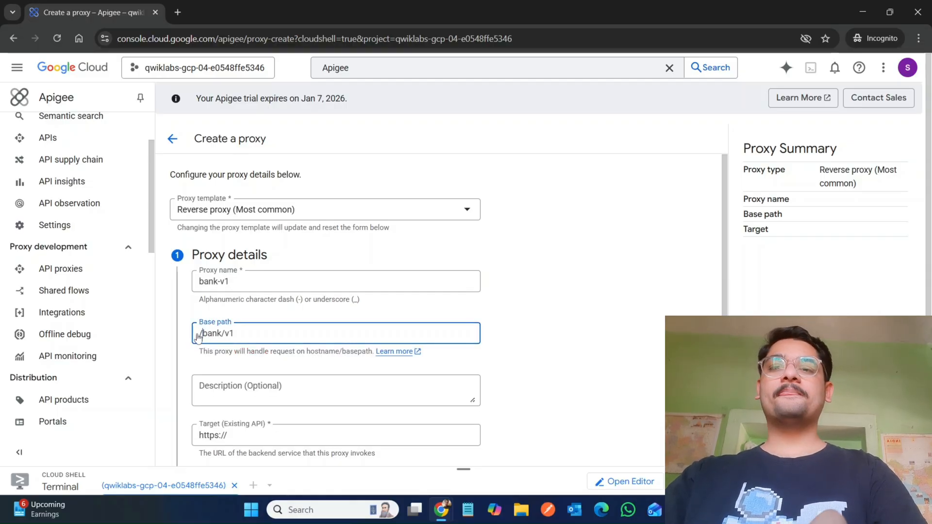
Step: Enlarge the Cloud Shell terminal and copy the simplebank-rest Cloud Run service URL from the deploy output
mouse_move(443, 518)
left_click(366, 463)
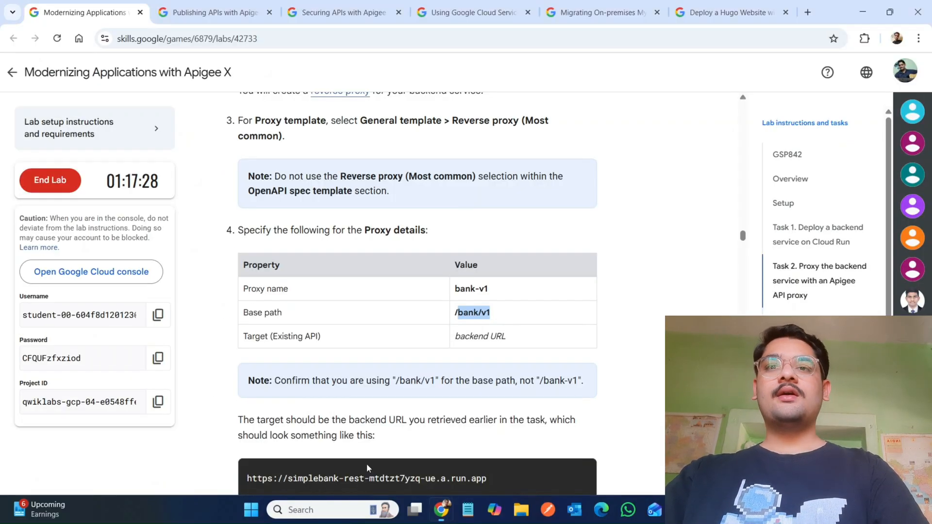
scroll(362, 453, "down", 2)
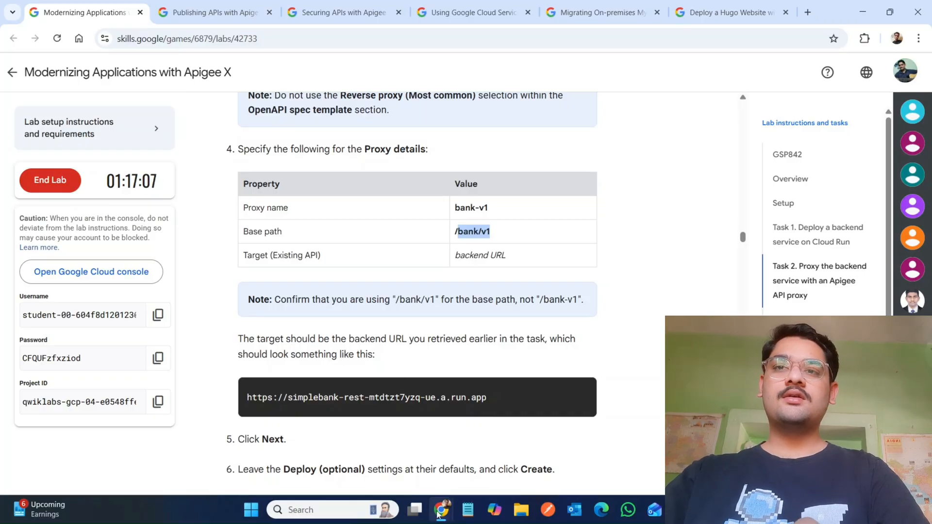
mouse_move(438, 514)
left_click(486, 437)
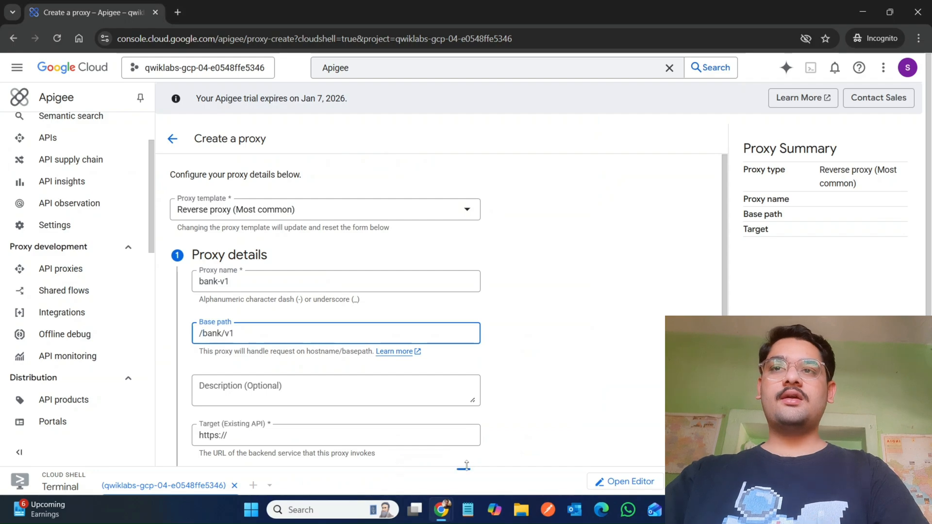
left_click_drag(466, 465, 461, 180)
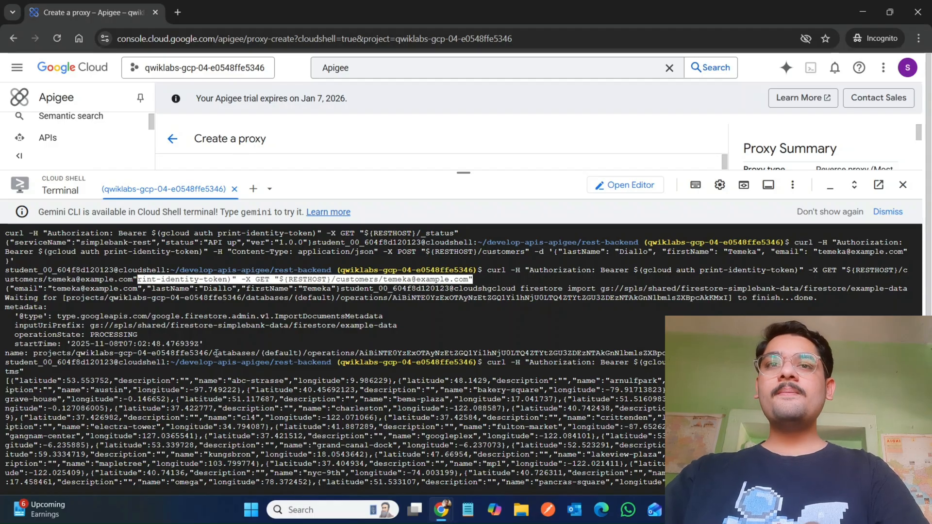
left_click_drag(194, 316, 147, 482)
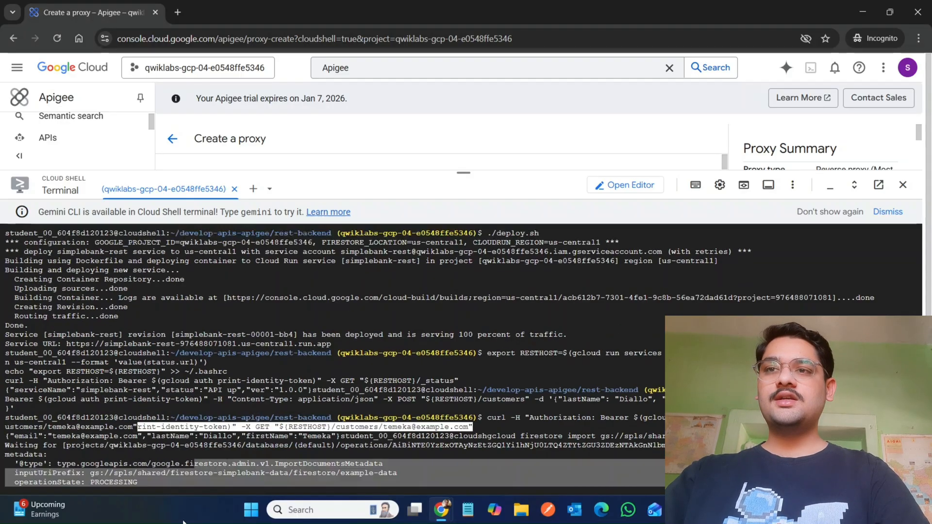
scroll(141, 485, "up", 15)
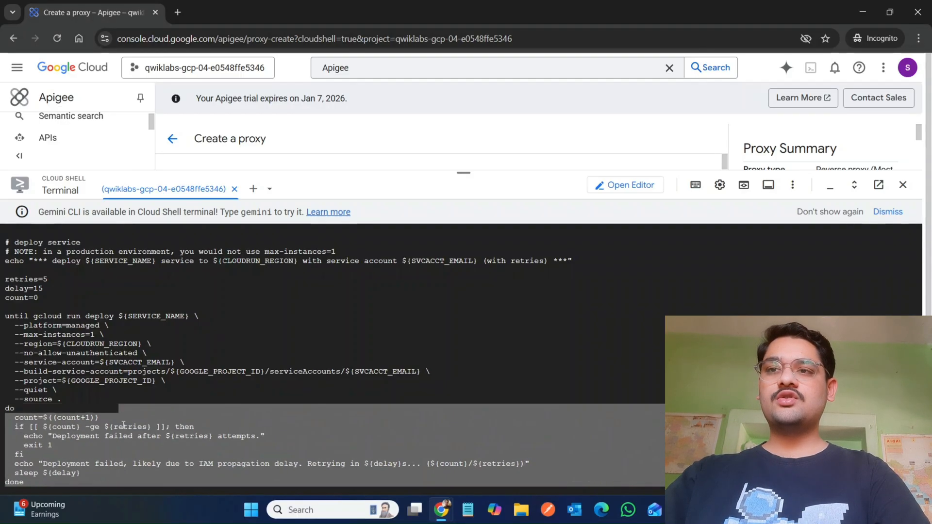
scroll(139, 488, "down", 2)
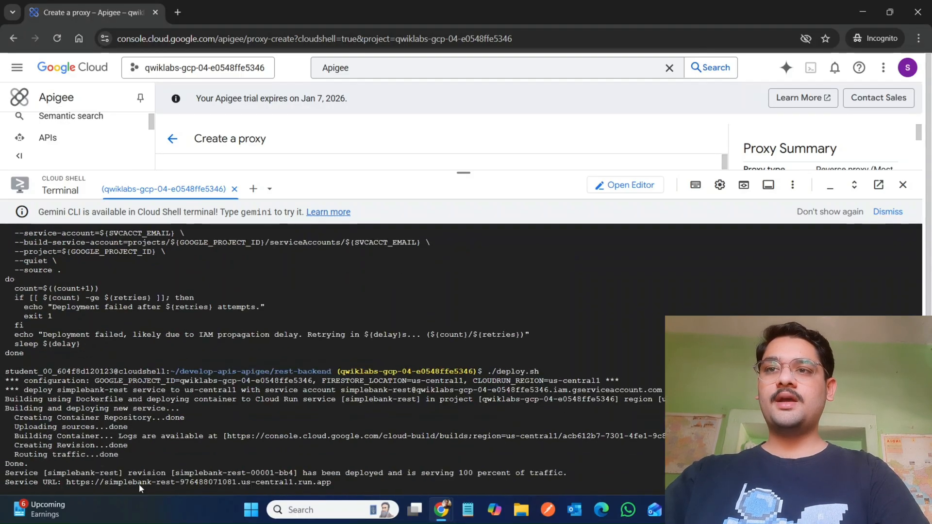
left_click_drag(139, 485, 115, 335)
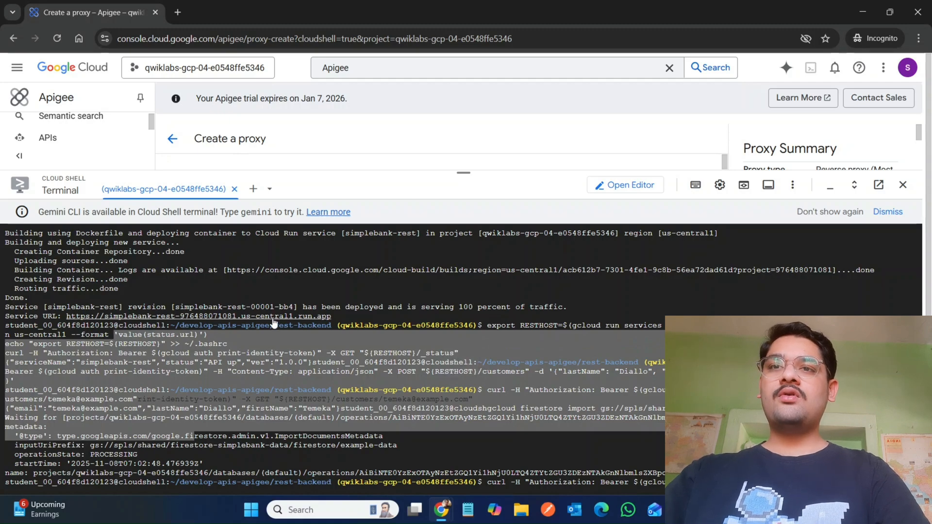
left_click_drag(350, 316, 68, 321)
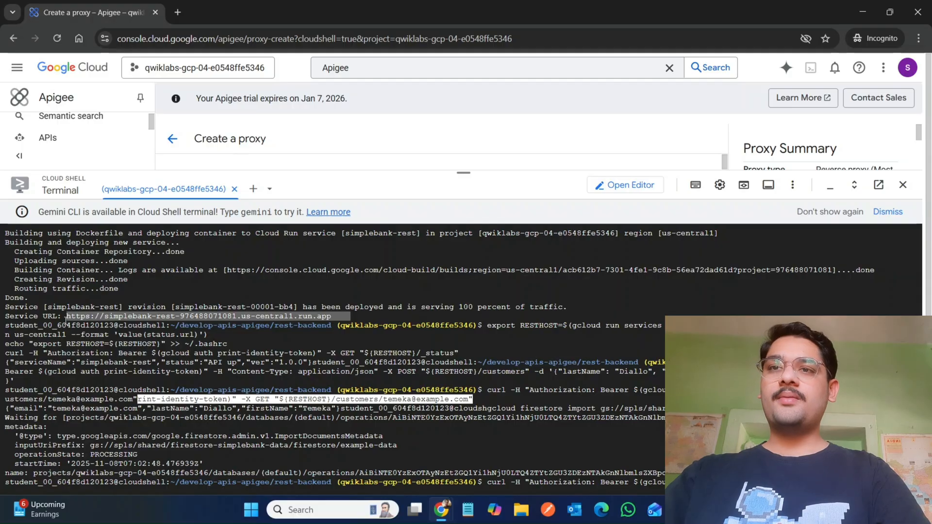
key("ctrl+c")
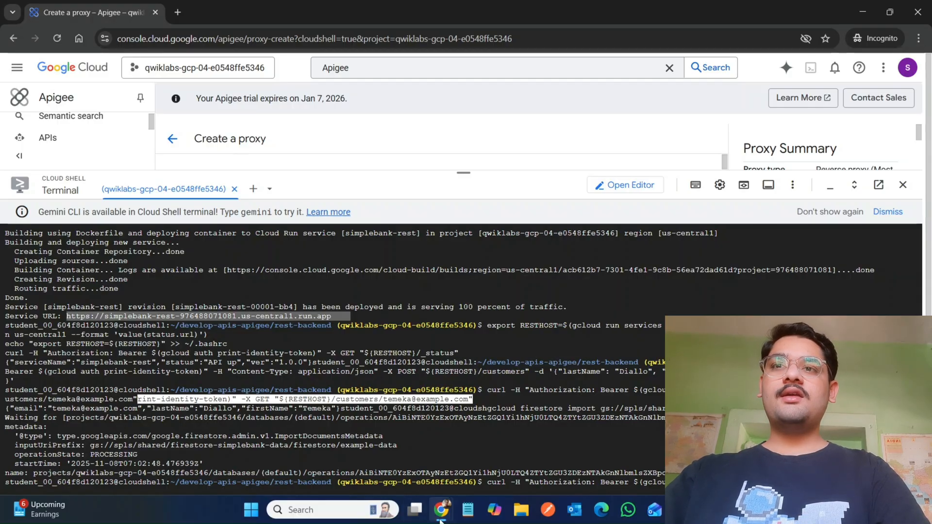
Step: Paste the copied simplebank-rest Cloud Run URL as the proxy's target and continue to the Deploy section
mouse_move(441, 519)
left_click(374, 452)
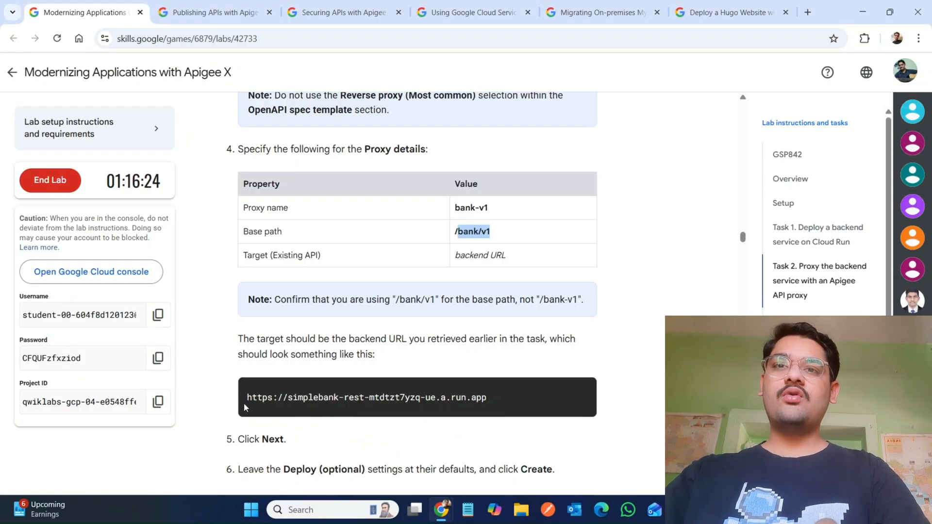
mouse_move(441, 515)
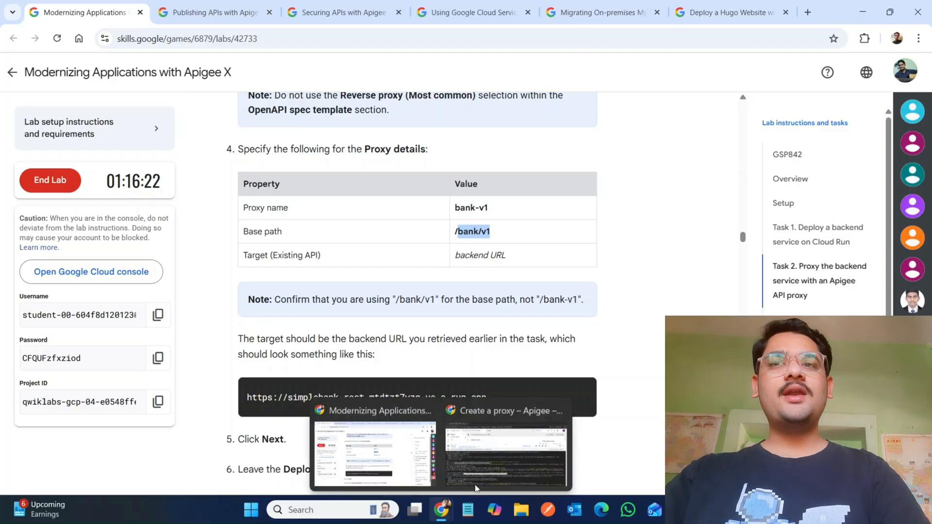
left_click(493, 468)
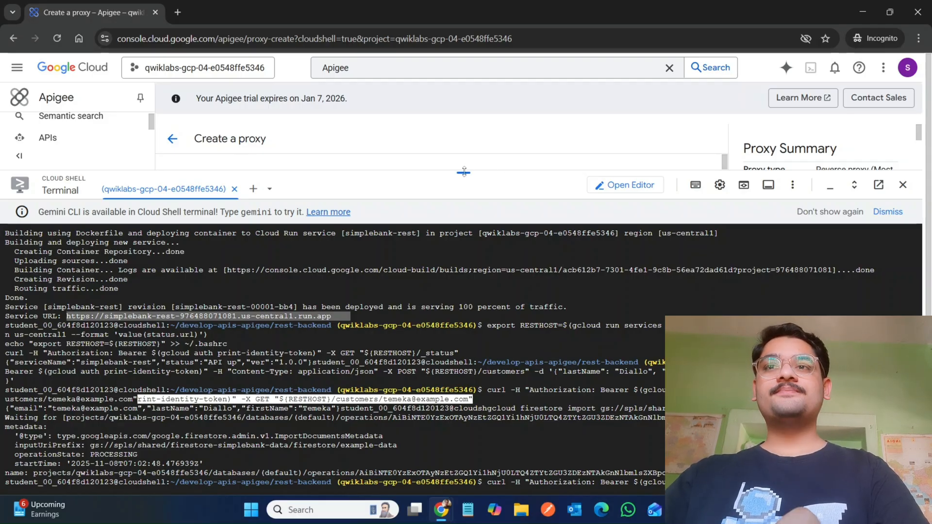
left_click_drag(464, 172, 463, 469)
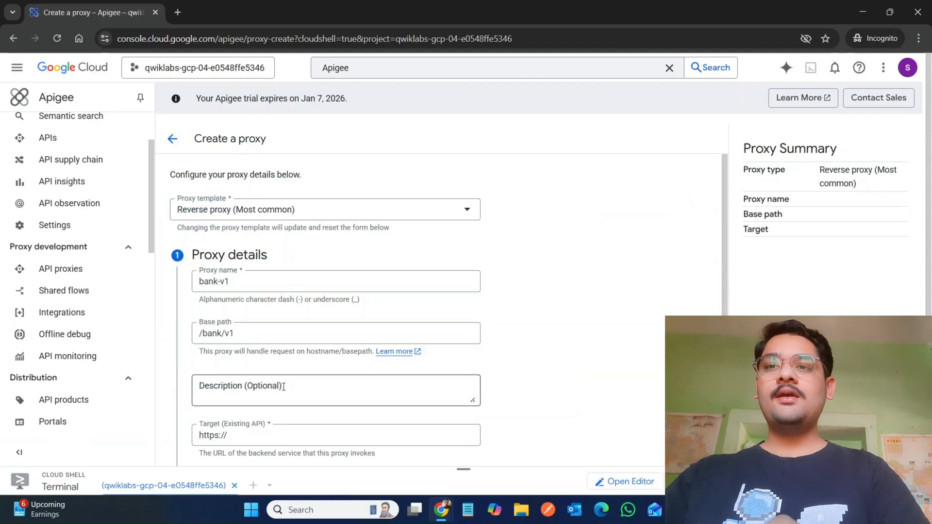
left_click(291, 434)
key("ctrl+a")
key("ctrl+v")
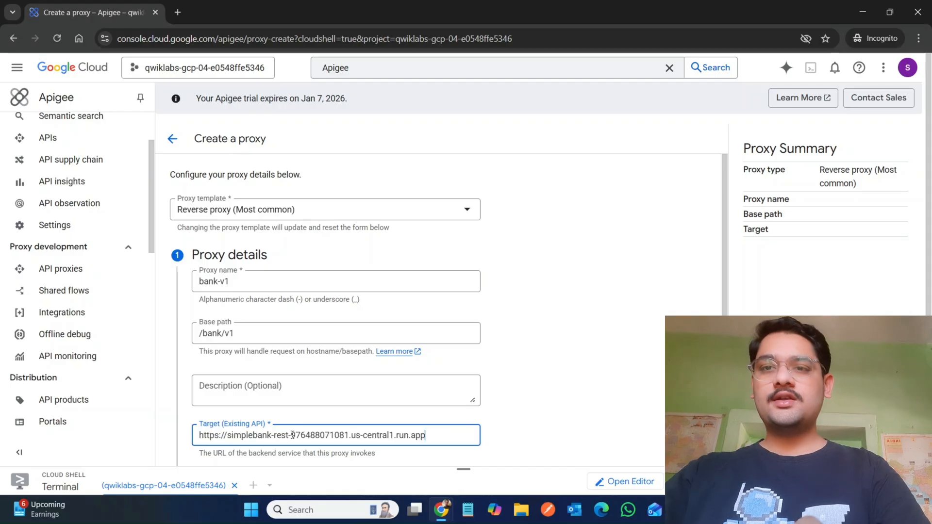
left_click(535, 442)
scroll(536, 442, "down", 2)
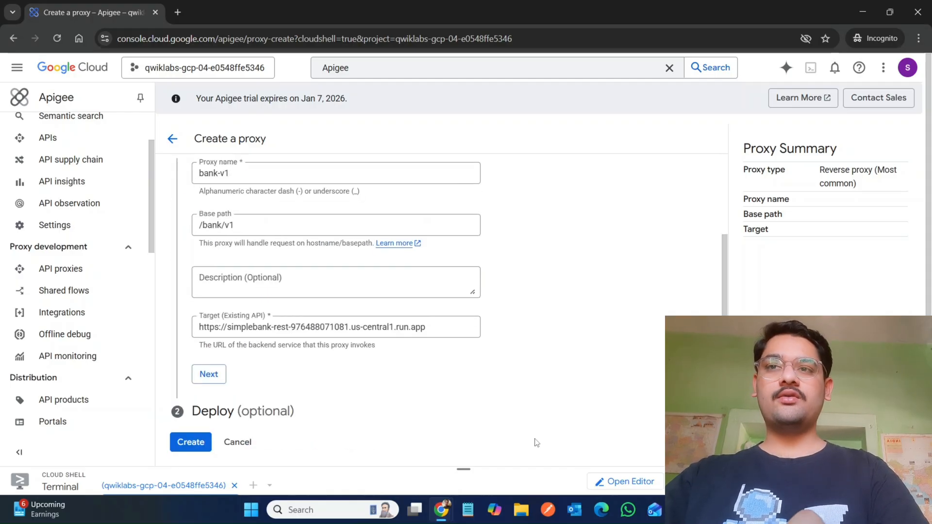
left_click(208, 375)
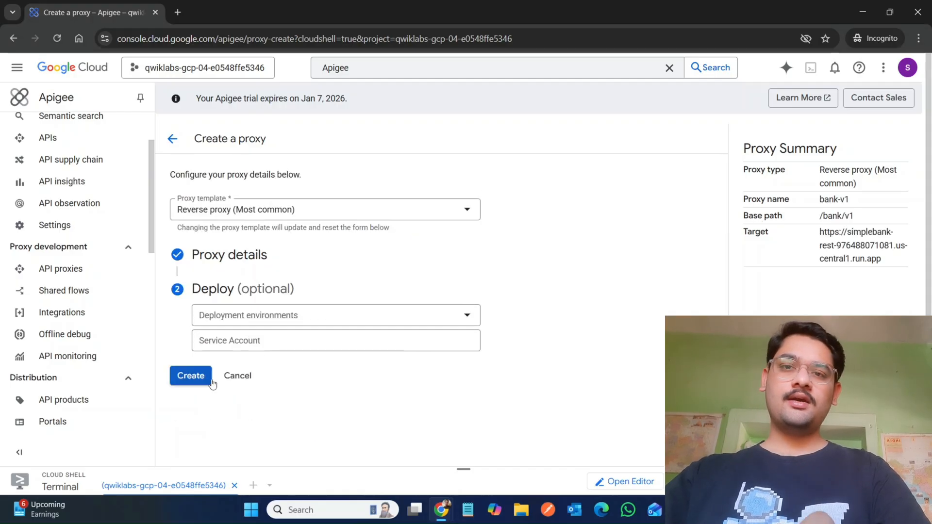
Step: Leave the Deploy settings at their defaults and create the bank-v1 proxy
mouse_move(442, 518)
left_click(352, 429)
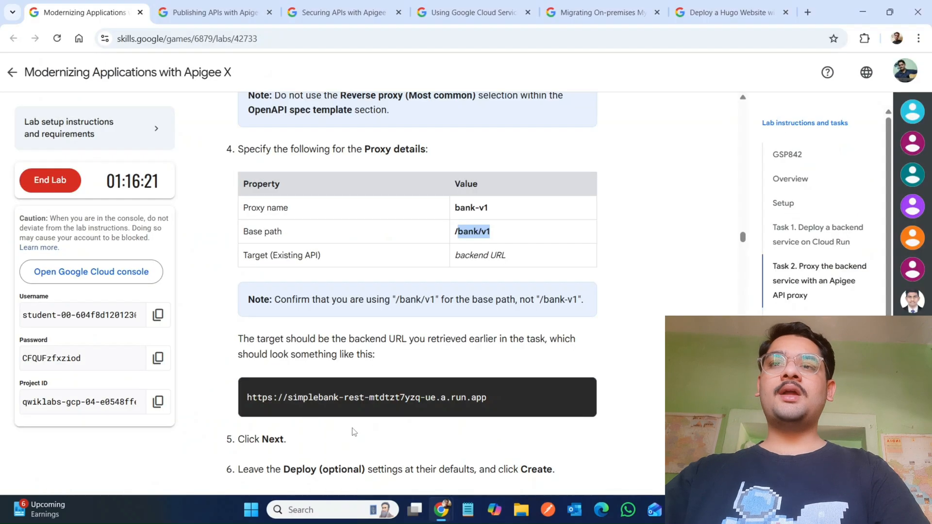
scroll(353, 429, "down", 5)
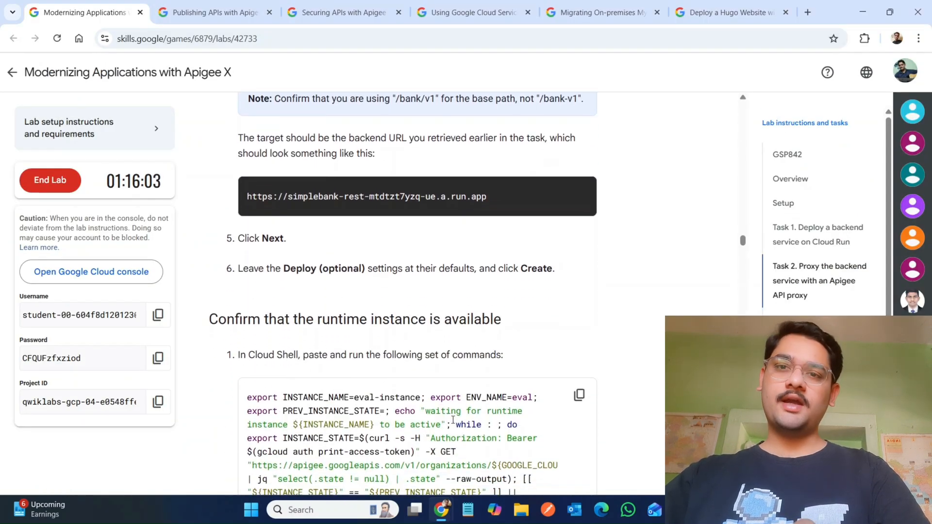
mouse_move(443, 518)
left_click(596, 441)
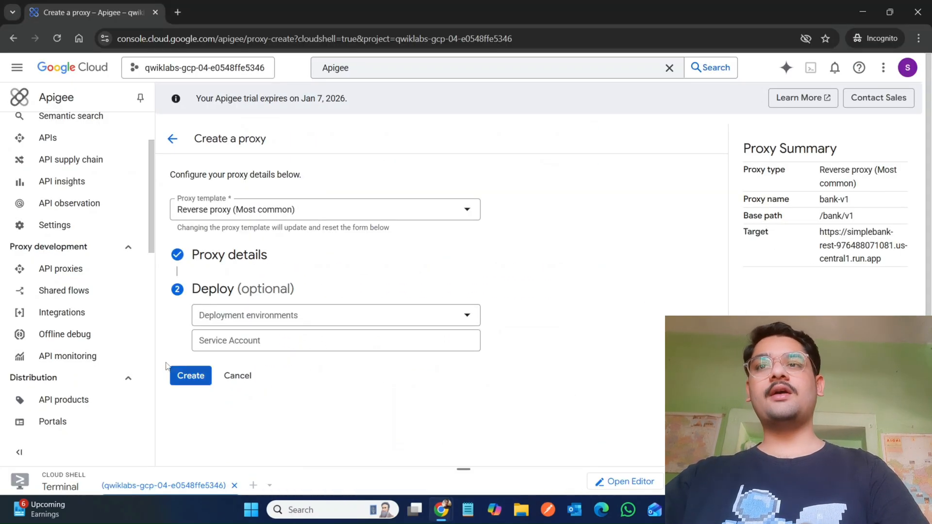
left_click(190, 377)
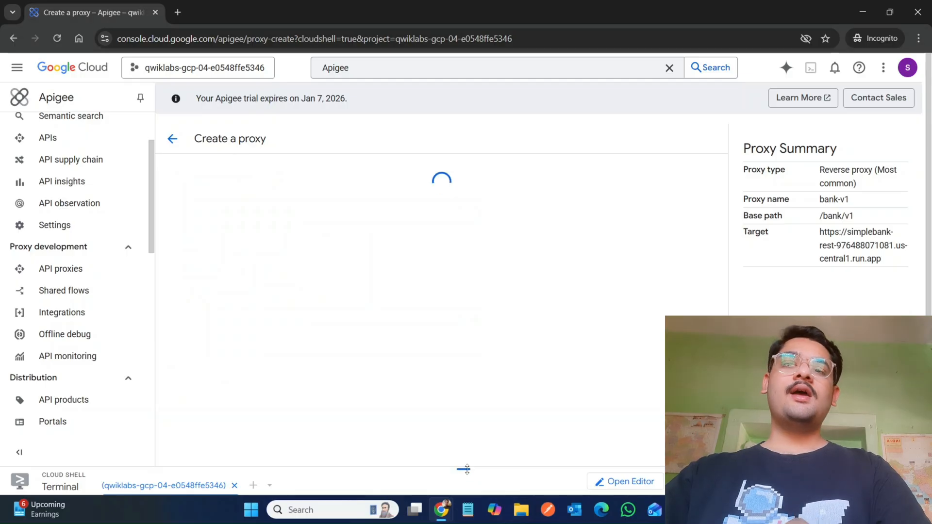
Step: Copy the runtime instance readiness commands from the lab instructions
left_click_drag(465, 467, 522, 335)
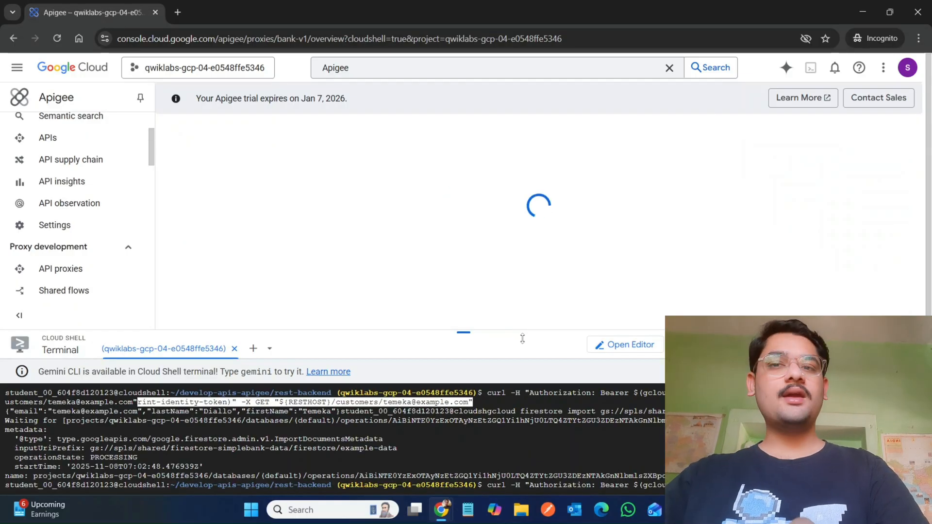
mouse_move(444, 512)
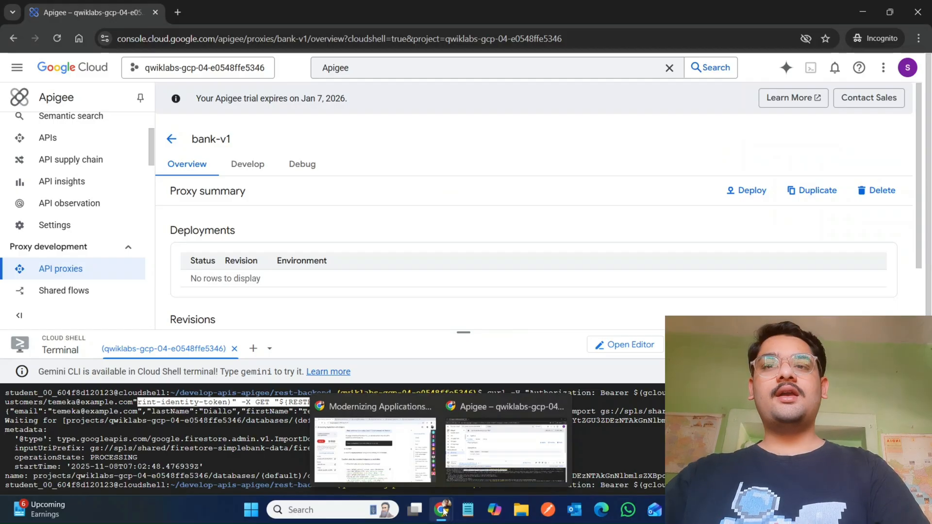
left_click(381, 456)
scroll(342, 385, "down", 3)
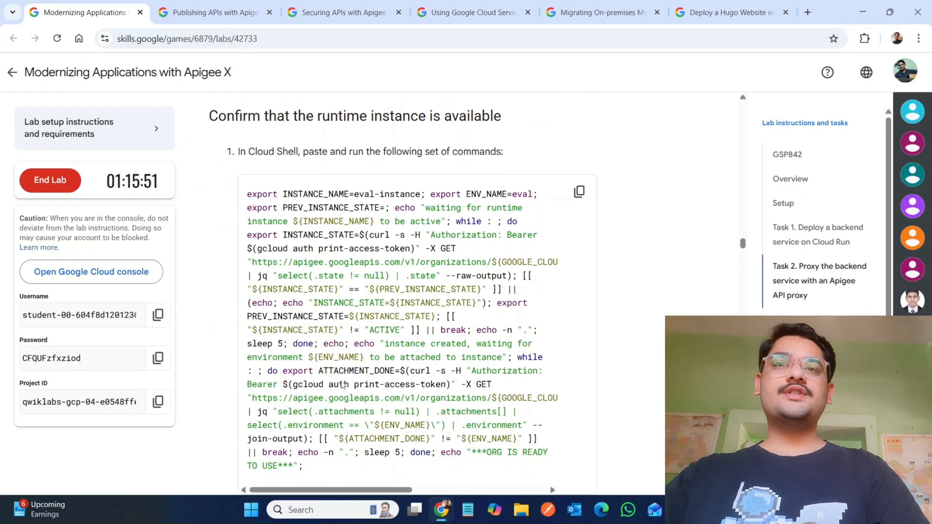
left_click(579, 190)
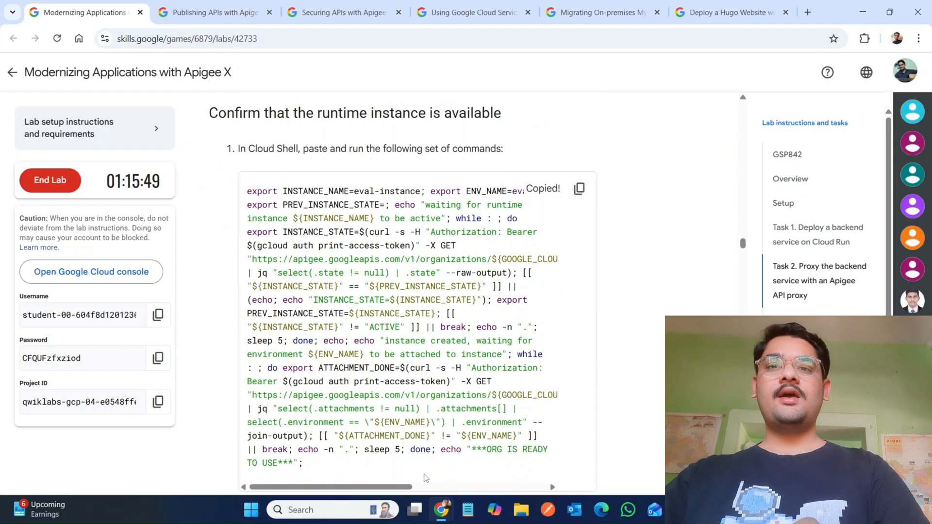
Step: Clear the Cloud Shell prompt, then paste and run the readiness commands
mouse_move(430, 508)
left_click(450, 464)
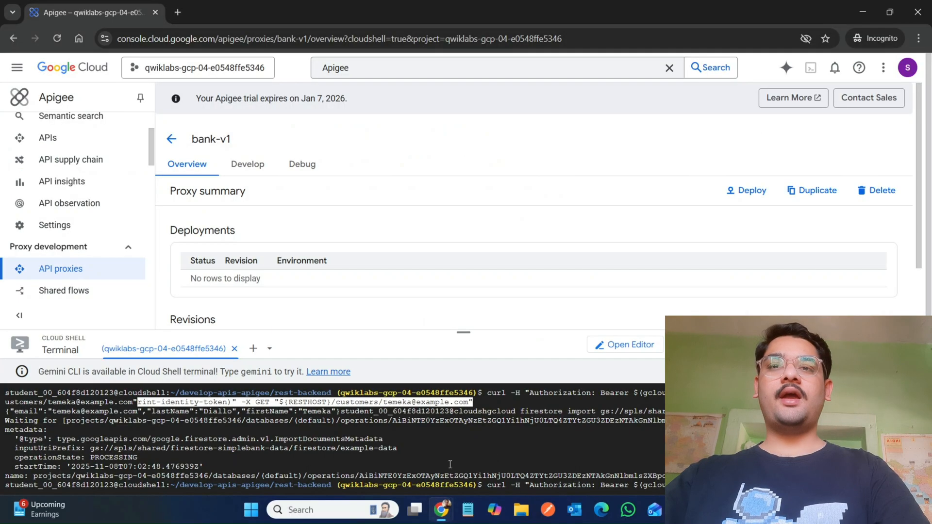
left_click(464, 335)
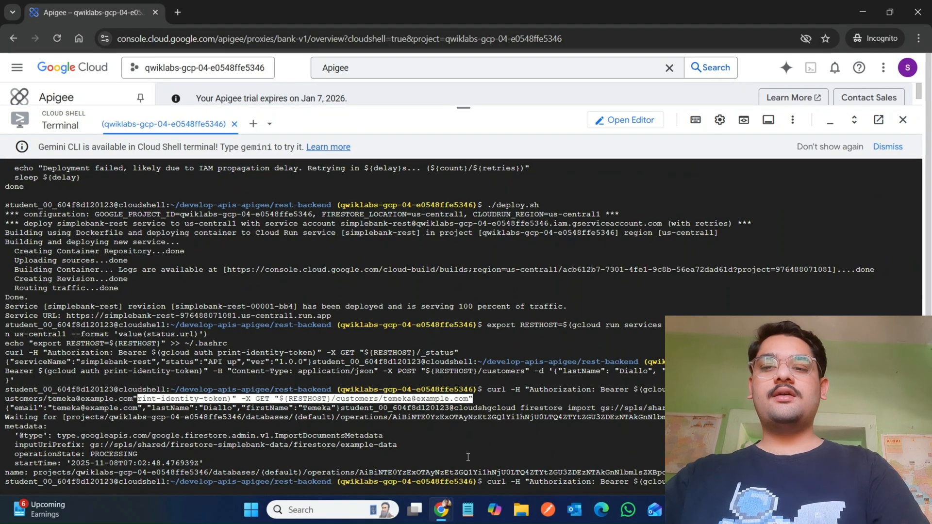
scroll(468, 456, "down", 15)
key("ctrl+c")
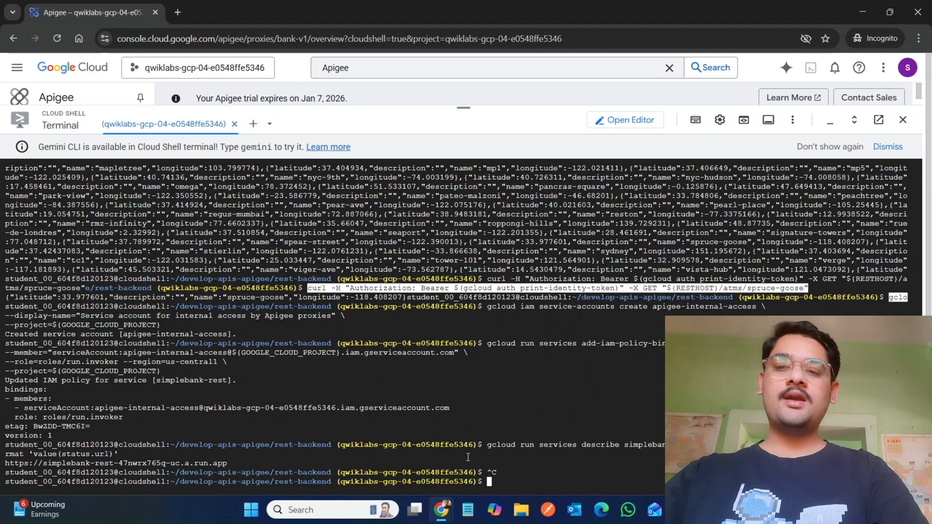
key("ctrl+v")
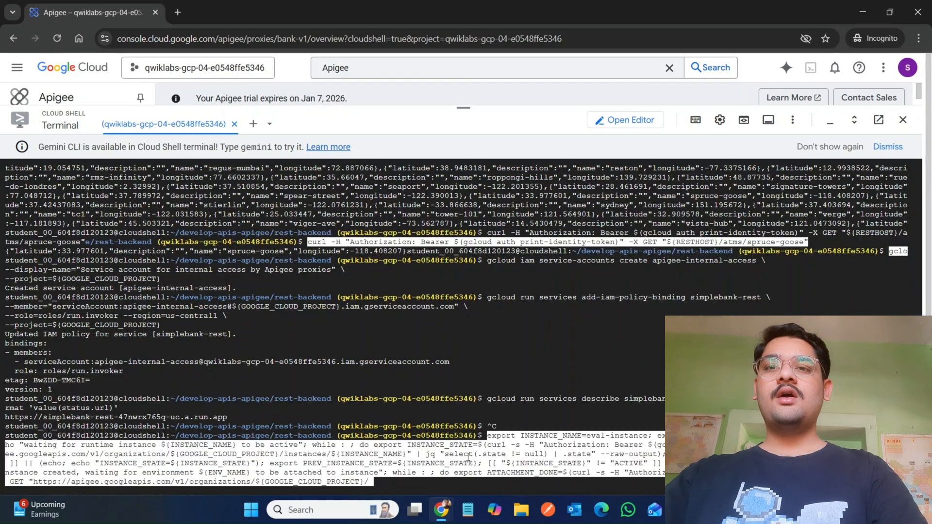
key("Return")
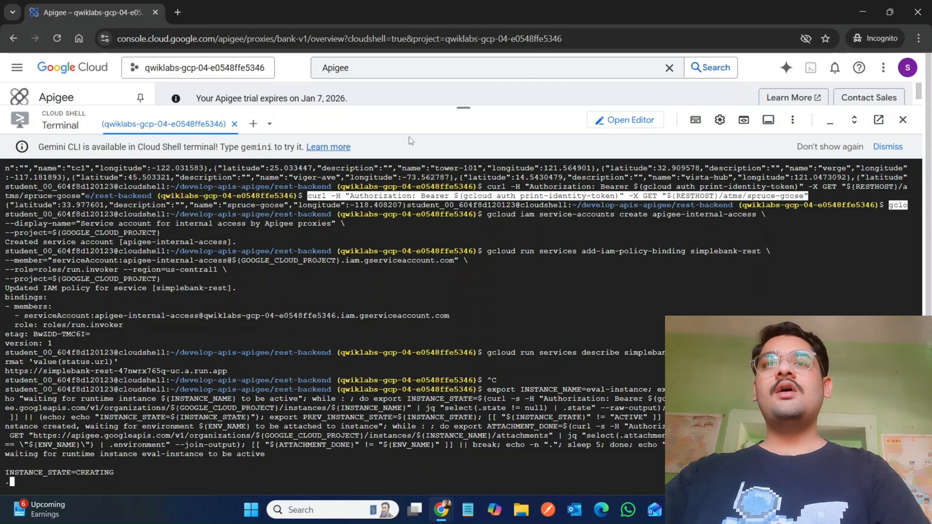
Step: Read the Deploy the API proxy section of the lab instructions
left_click_drag(463, 109, 436, 401)
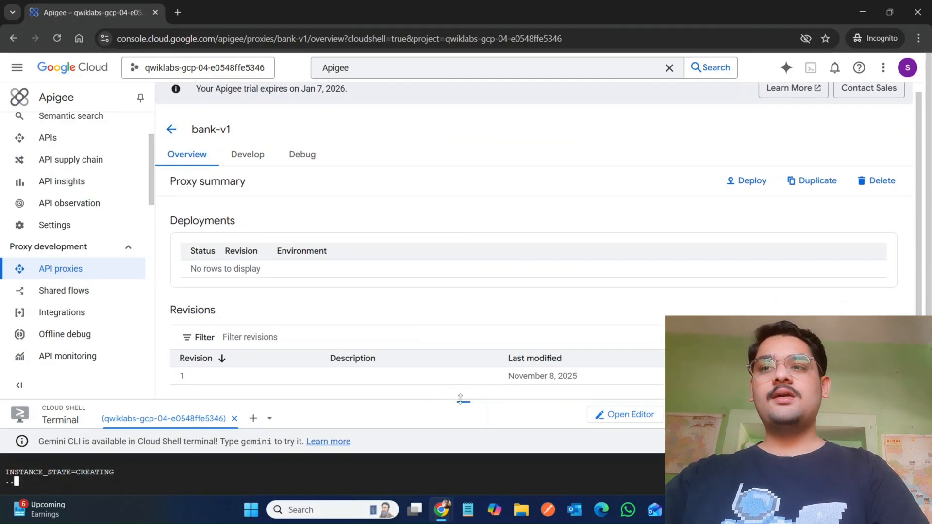
left_click_drag(460, 399, 486, 99)
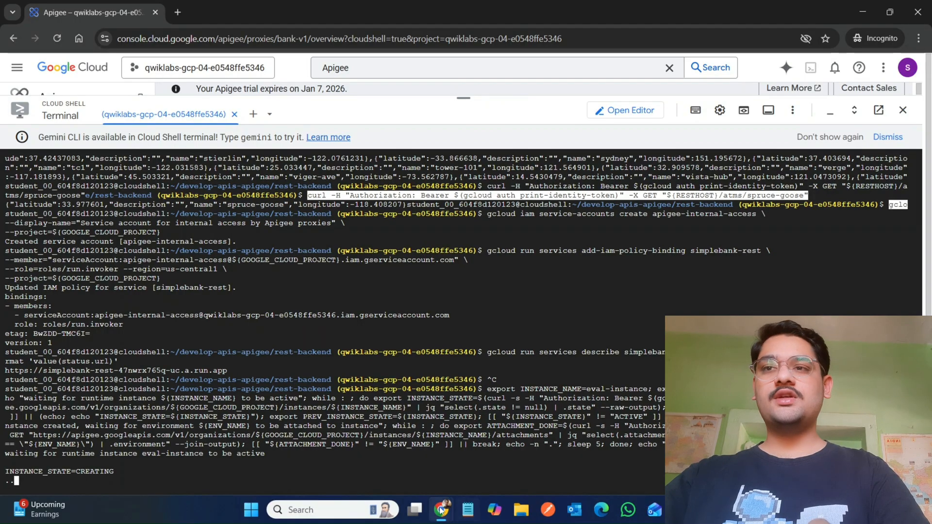
mouse_move(441, 510)
left_click(367, 455)
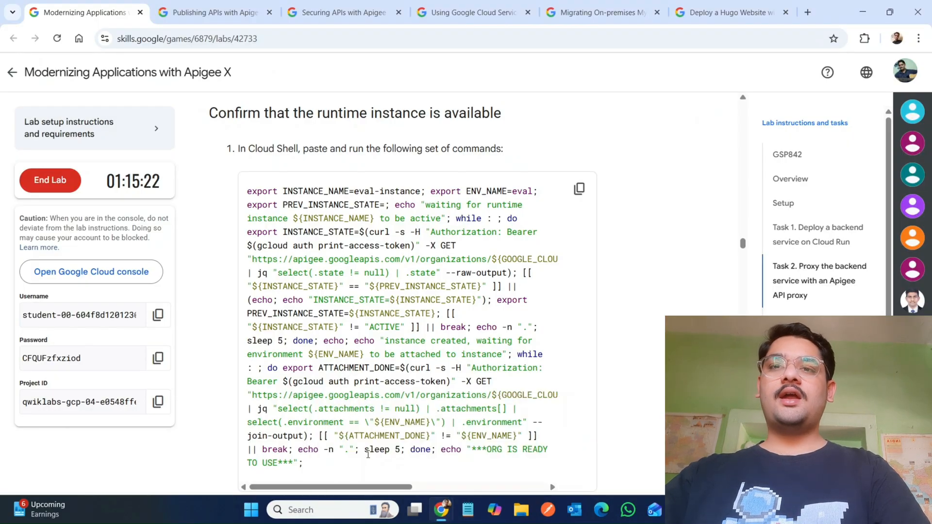
scroll(367, 455, "down", 12)
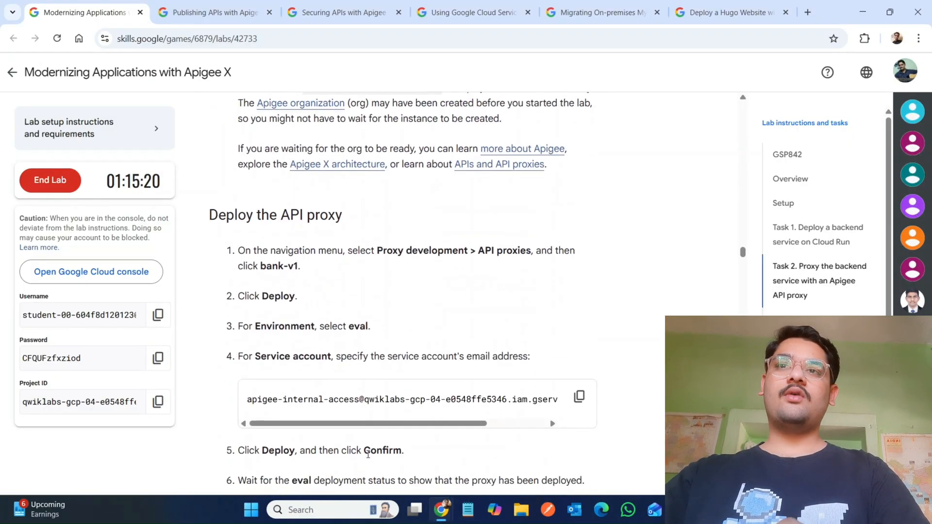
scroll(367, 455, "down", 3)
scroll(367, 455, "up", 2)
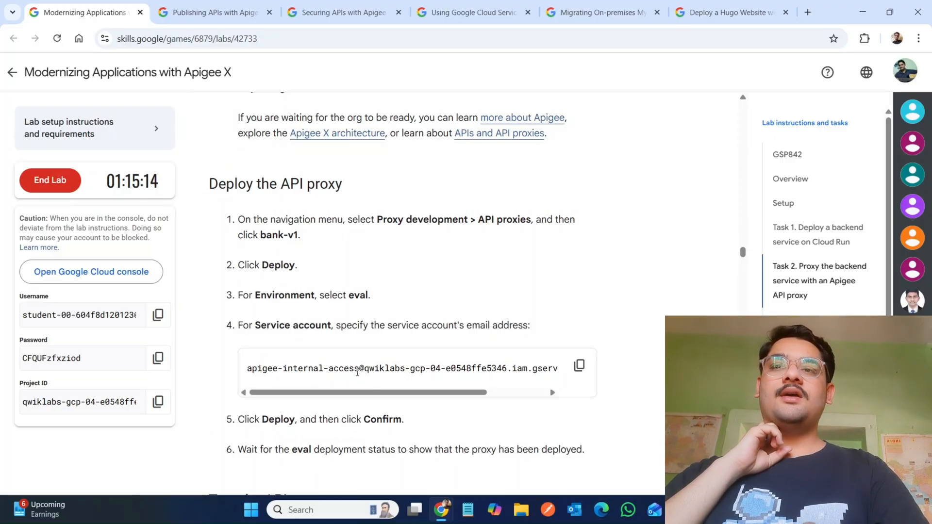
scroll(464, 383, "up", 1)
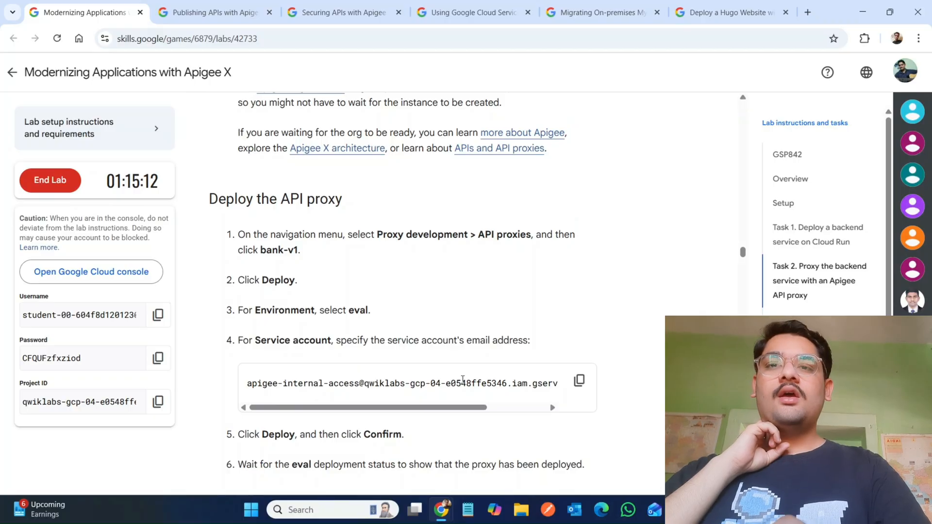
Step: Check the Cloud Shell output for the runtime instance and environment readiness
mouse_move(443, 508)
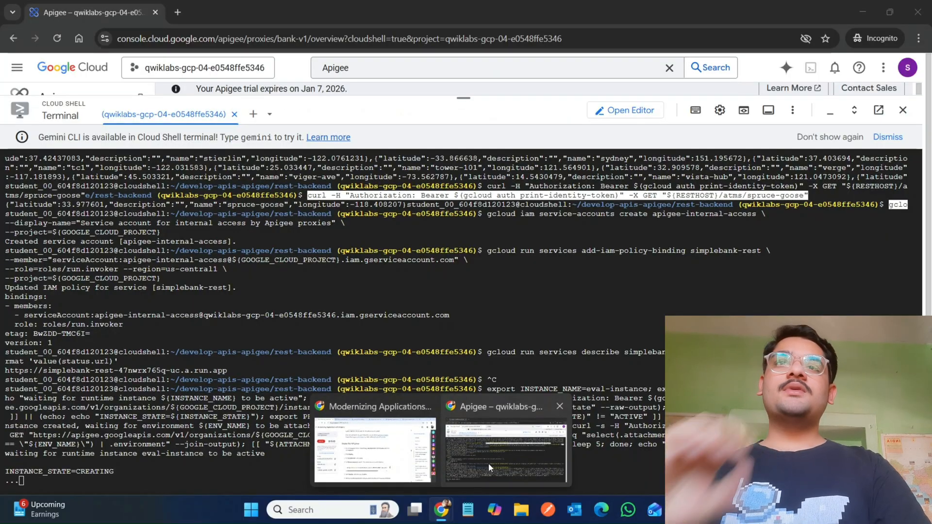
left_click(488, 463)
left_click_drag(466, 101, 451, 466)
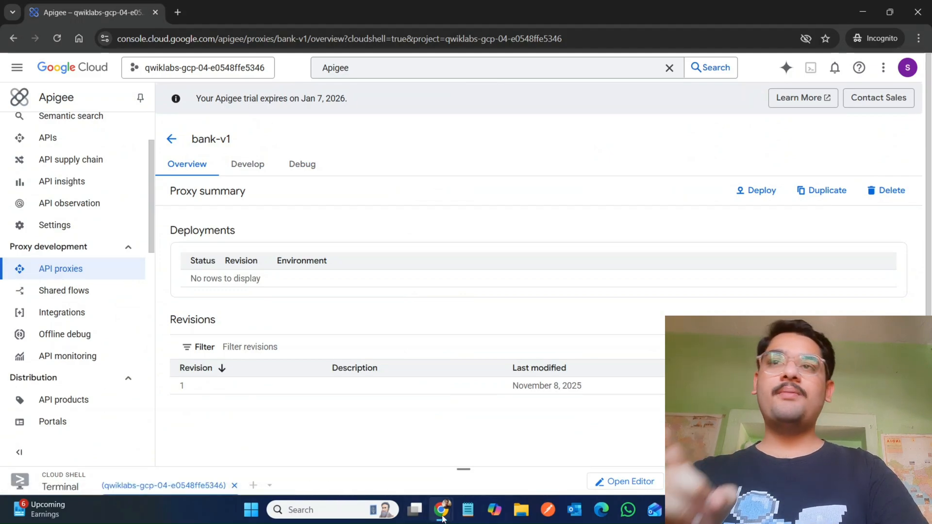
mouse_move(442, 519)
left_click(378, 456)
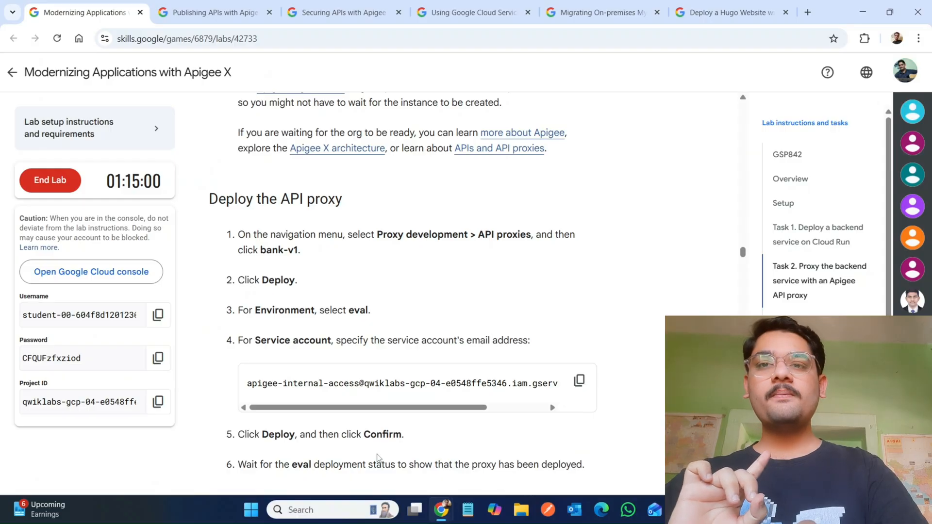
mouse_move(442, 518)
left_click(502, 439)
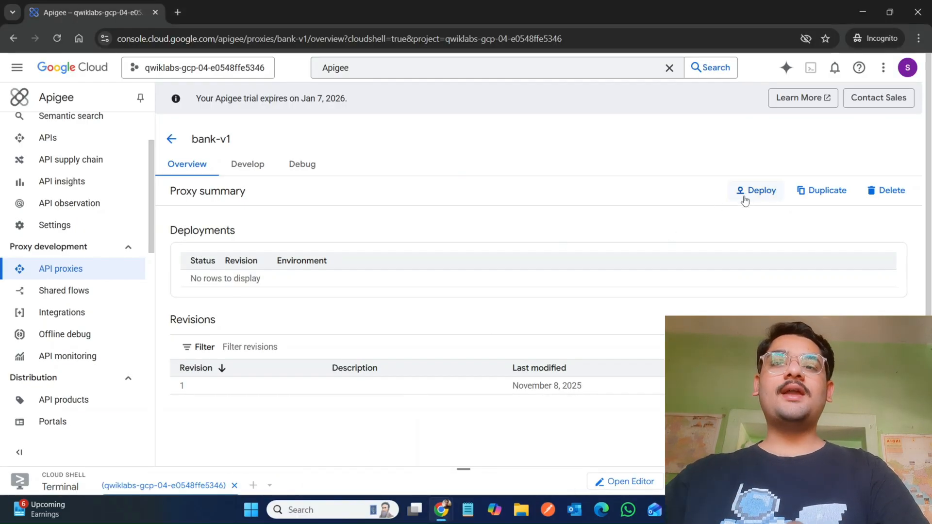
left_click_drag(465, 468, 467, 278)
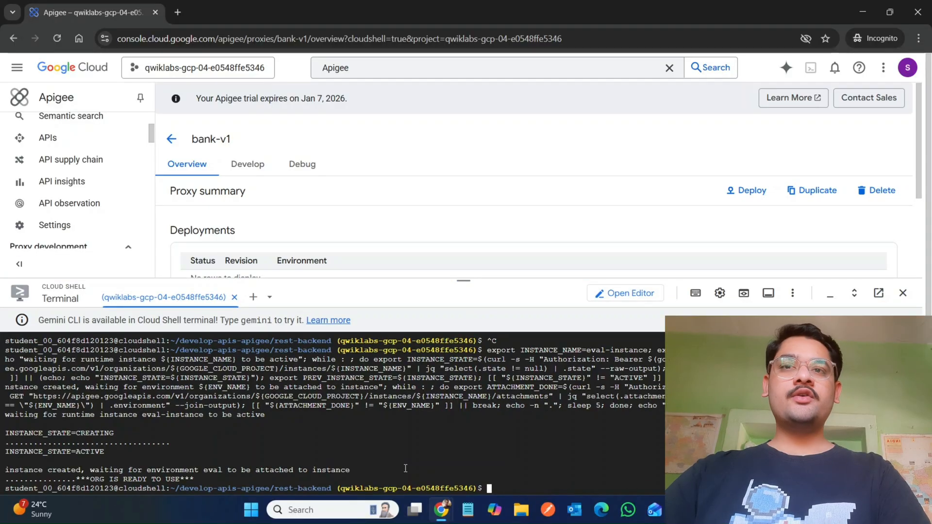
left_click_drag(467, 280, 463, 468)
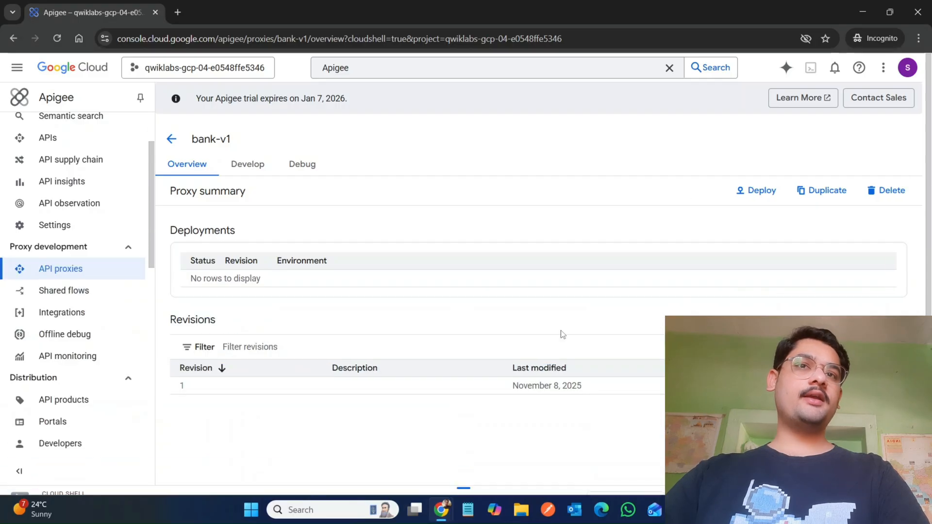
Step: Open the Deploy dialog for bank-v1 and copy the service account's e-mail address from the lab instructions
left_click(744, 196)
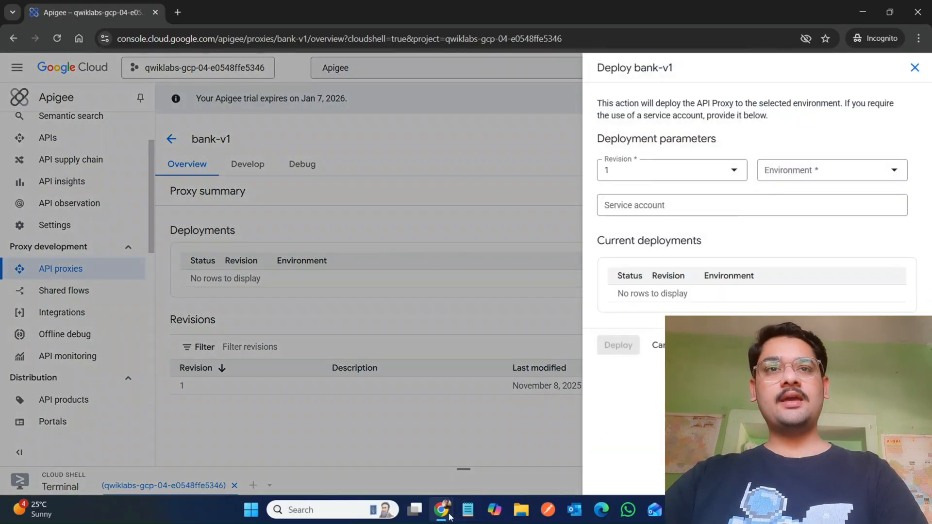
mouse_move(454, 515)
left_click(394, 464)
scroll(394, 465, "down", 2)
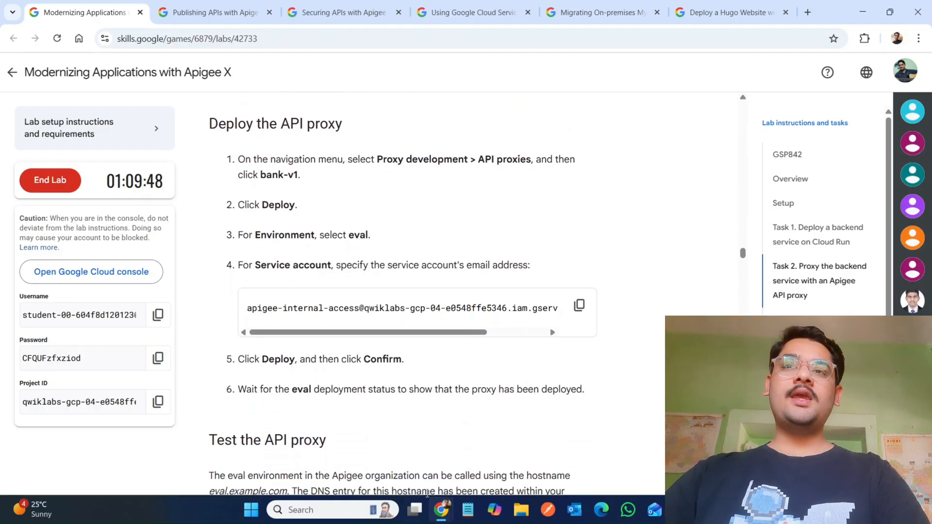
left_click(579, 305)
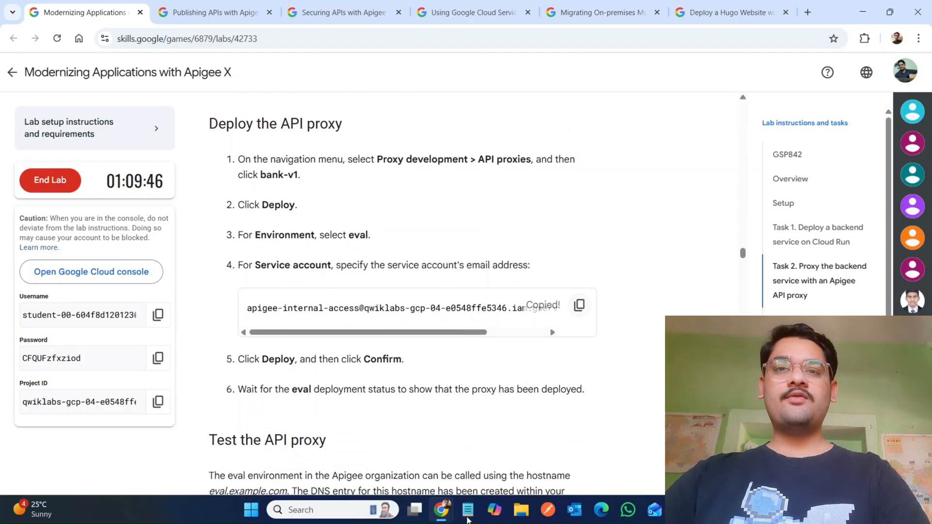
Step: Set the deployment environment to eval and paste the service account's e-mail address into the Service account field
mouse_move(455, 515)
left_click(491, 451)
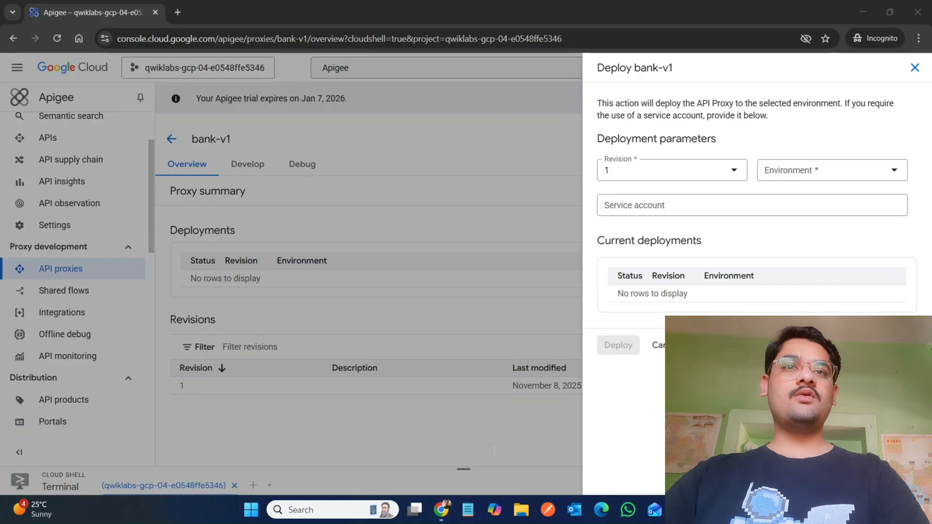
left_click(777, 167)
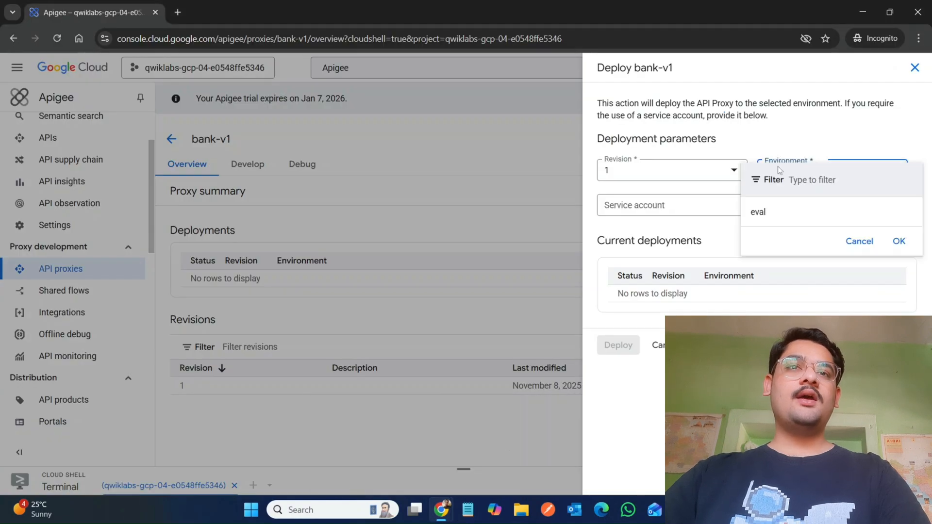
left_click(754, 212)
left_click(709, 206)
key("ctrl+v")
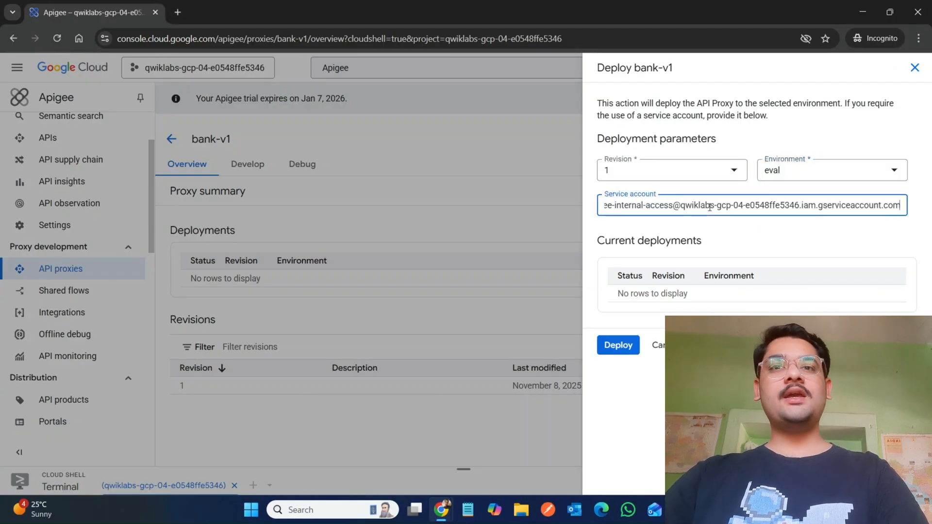
Step: Deploy revision 1 of bank-v1 to eval and confirm the deployment
mouse_move(447, 514)
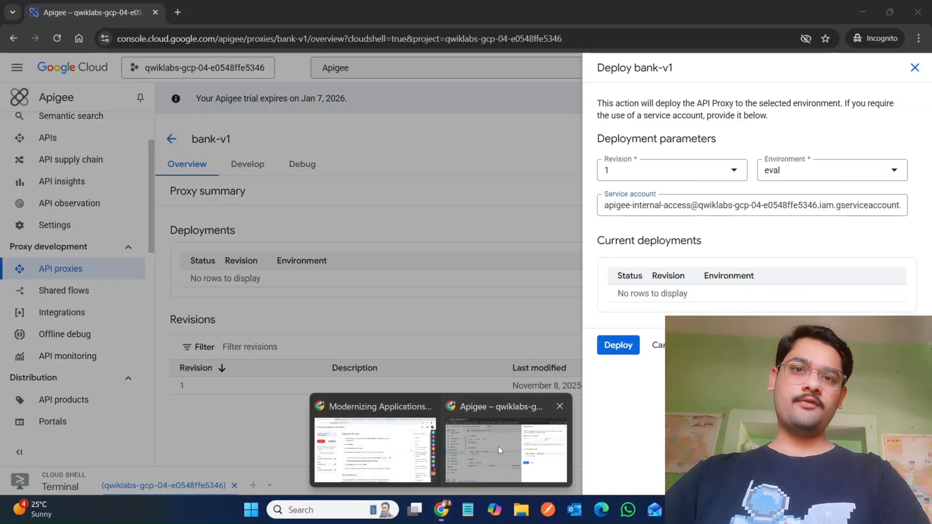
left_click(498, 446)
left_click(625, 345)
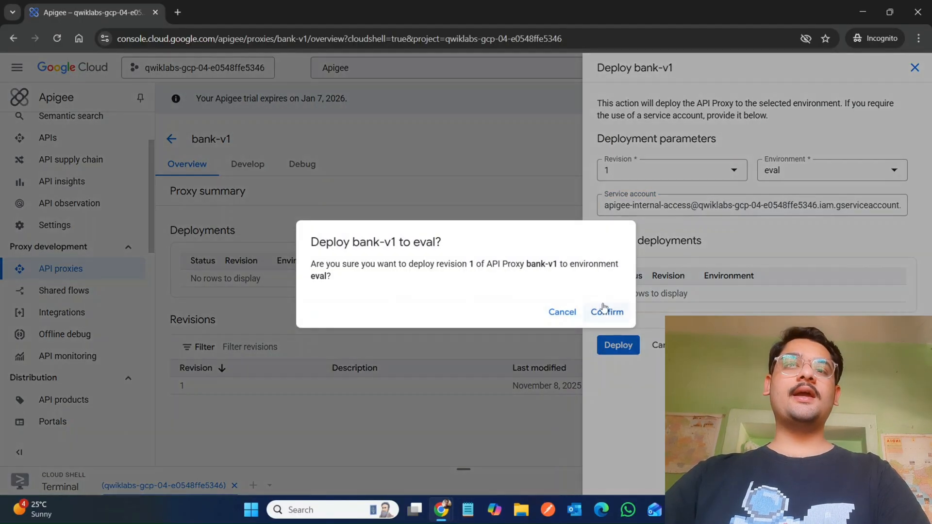
left_click(607, 312)
Step: Read the Test the API proxy instructions and check the eval deployment status of bank-v1
mouse_move(442, 515)
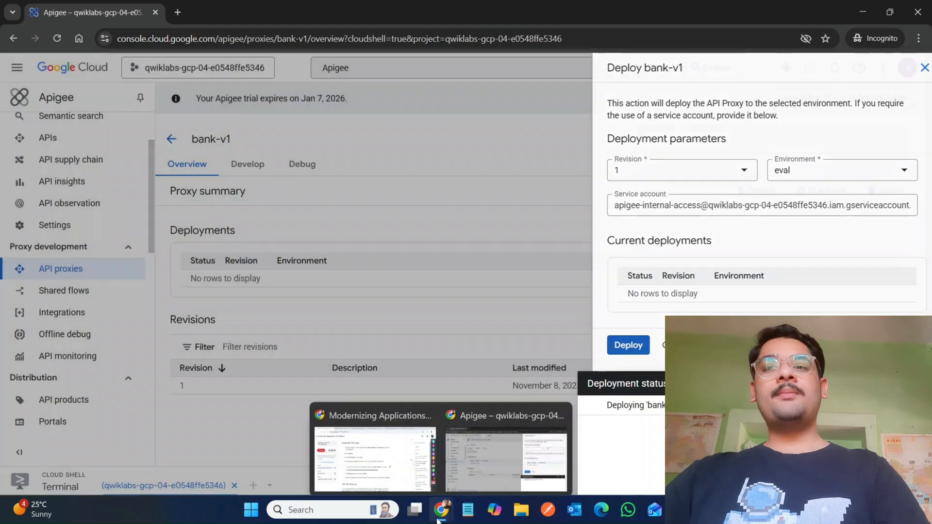
left_click(362, 443)
scroll(359, 441, "down", 3)
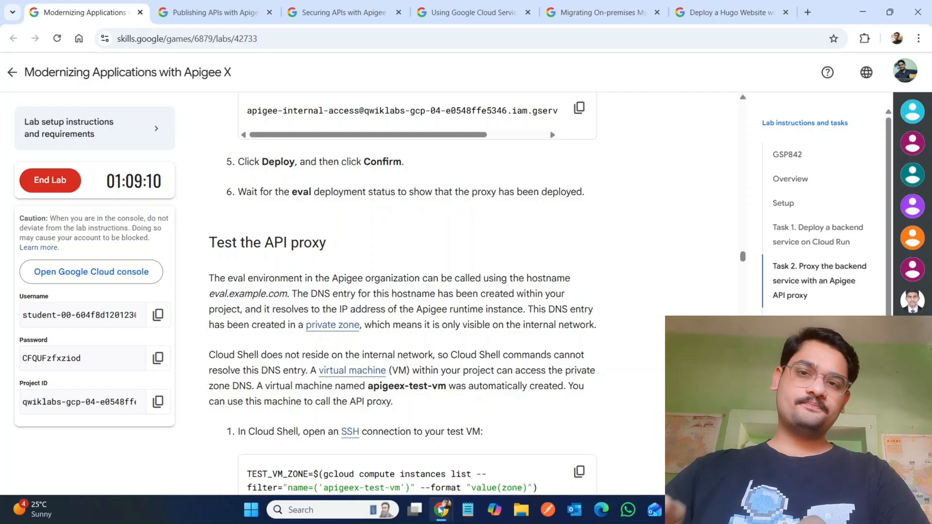
mouse_move(442, 516)
left_click(499, 429)
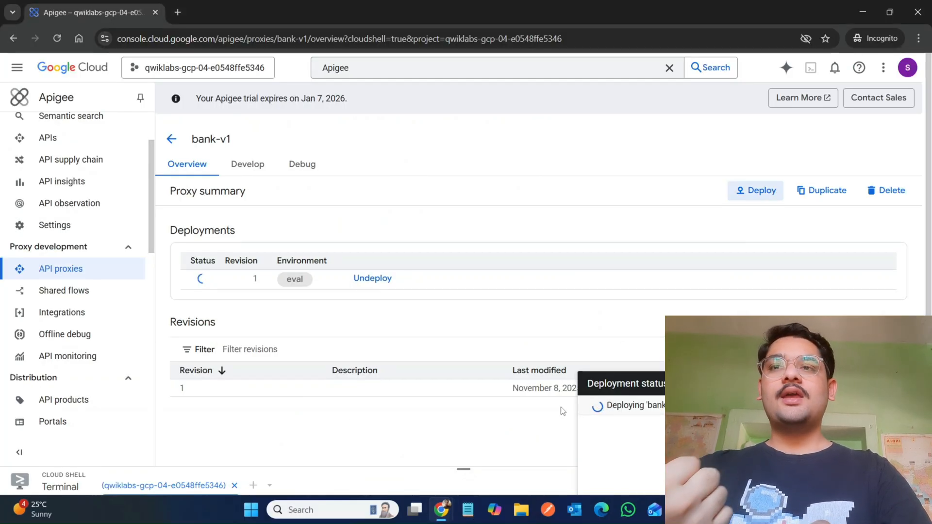
left_click(203, 280)
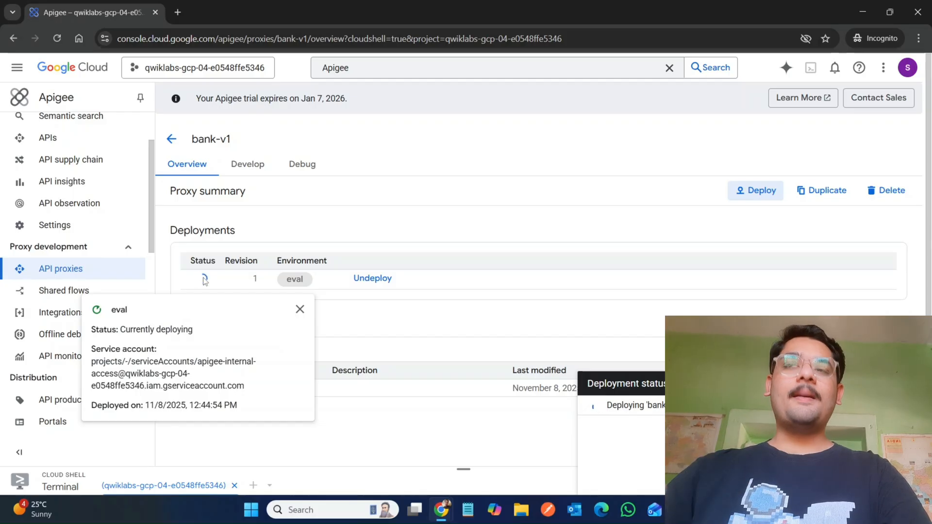
Step: Copy the SSH command for apigeex-test-vm and run it in Cloud Shell, accepting the default answers to its prompts
mouse_move(440, 510)
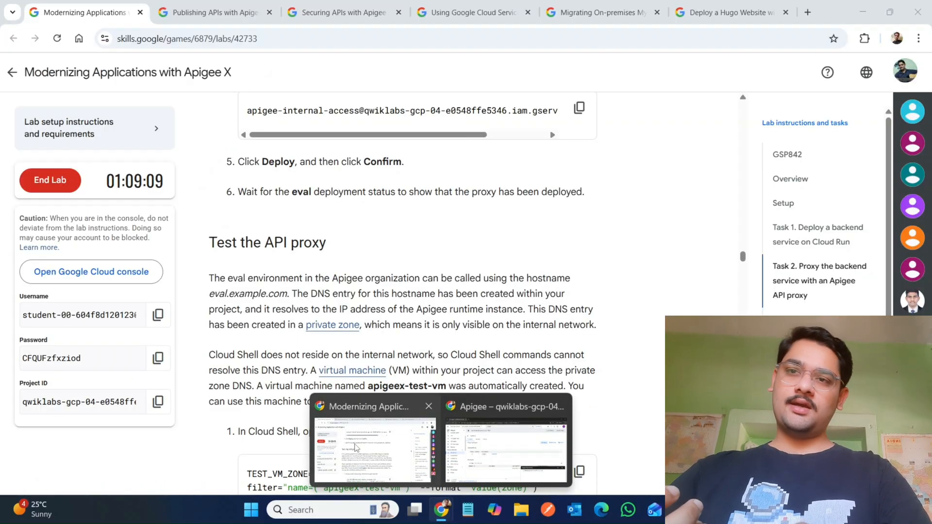
left_click(356, 447)
scroll(356, 447, "down", 5)
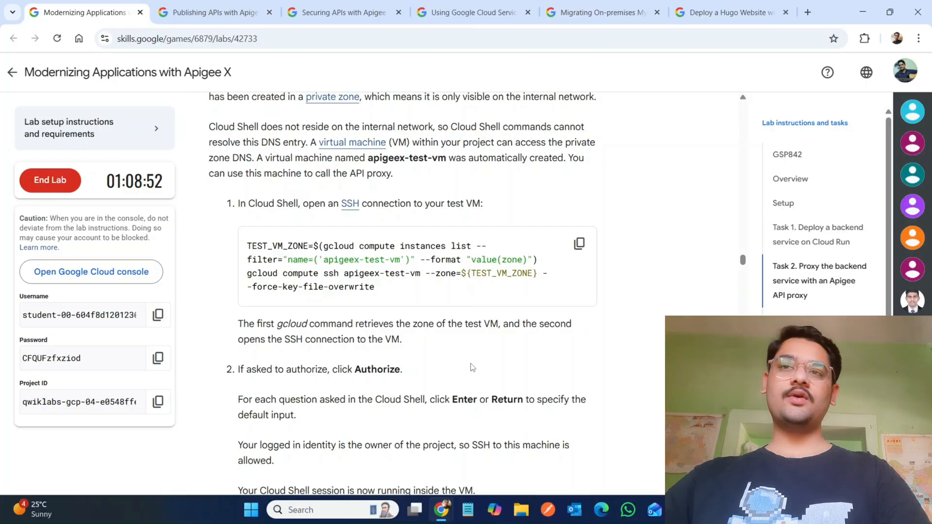
left_click(579, 243)
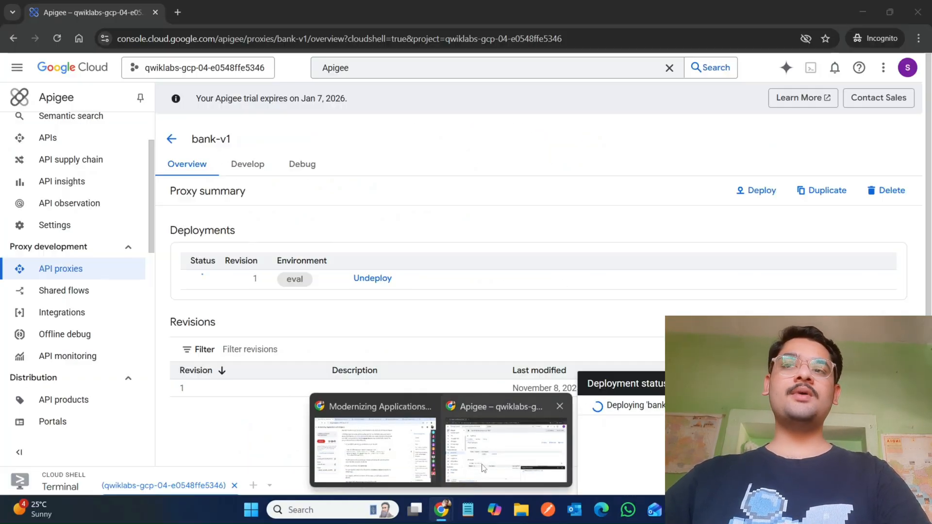
left_click(484, 469)
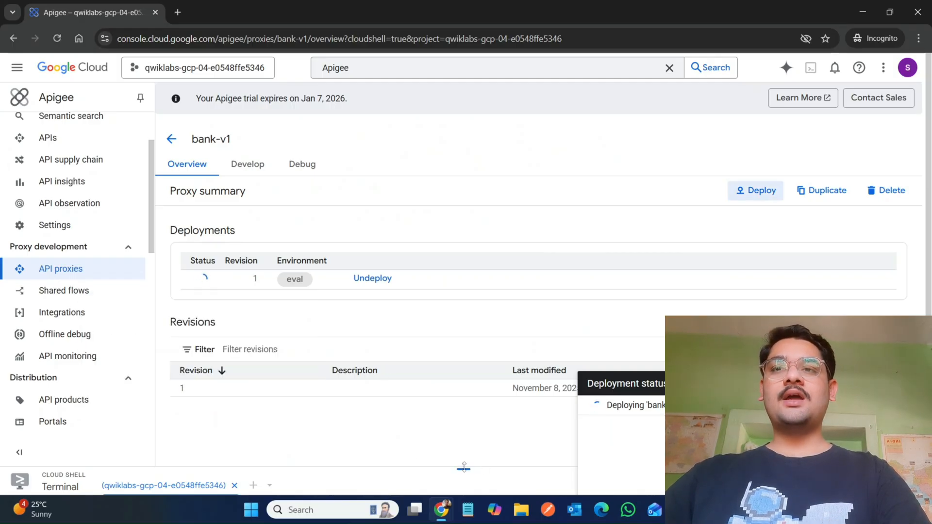
left_click_drag(464, 467, 480, 313)
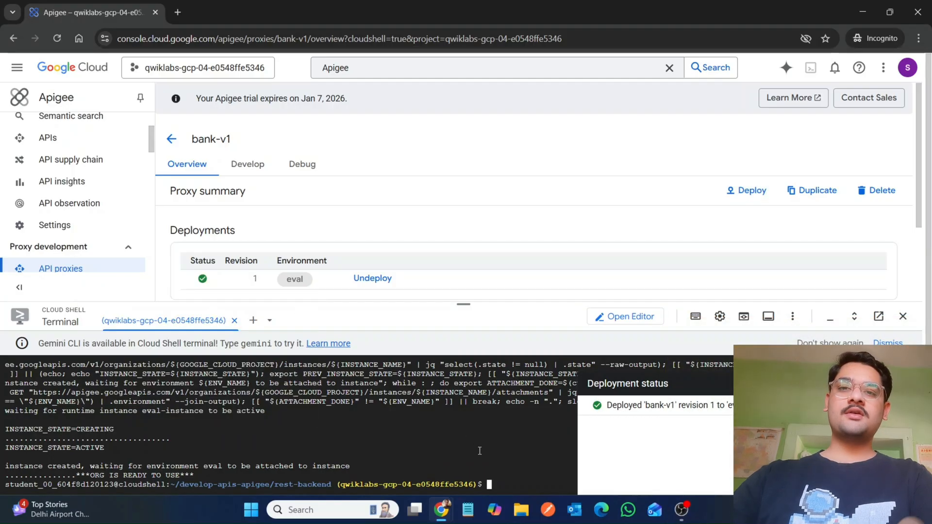
key("ctrl+v")
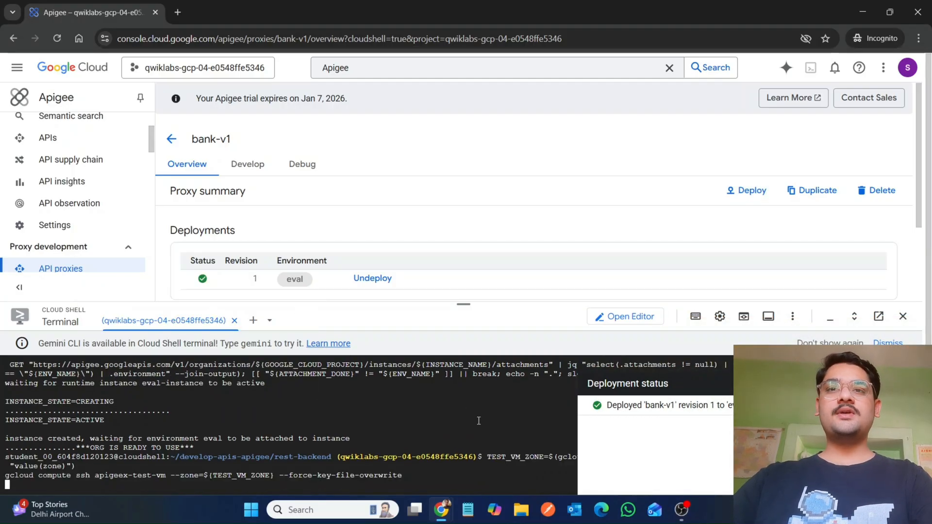
left_click_drag(462, 299, 475, 86)
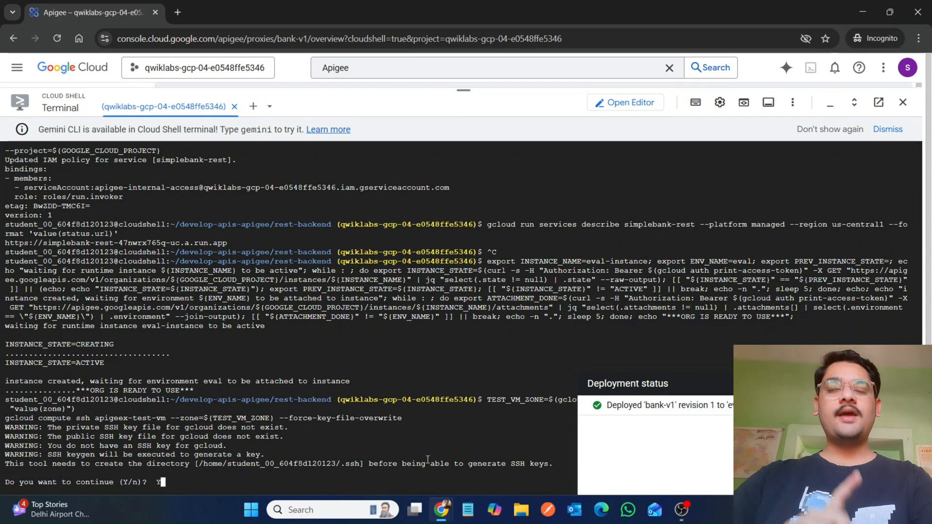
key("Return")
key("Return")
key("Return")
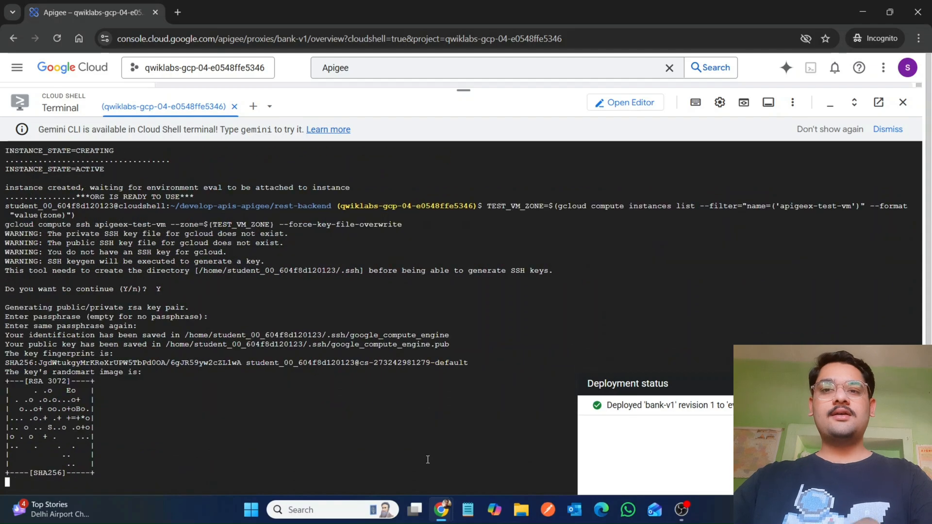
Step: Read the next lab step while the SSH session to the test VM connects
mouse_move(440, 509)
left_click(377, 465)
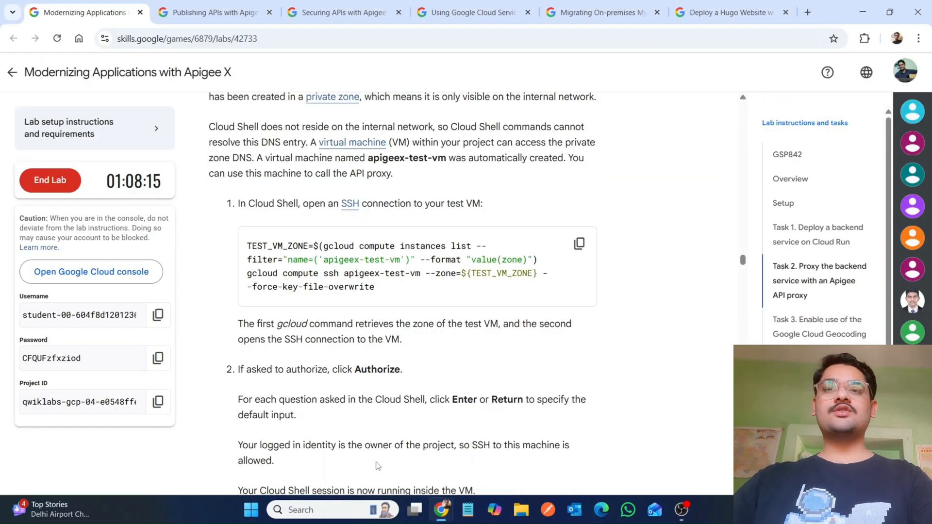
scroll(299, 211, "down", 4)
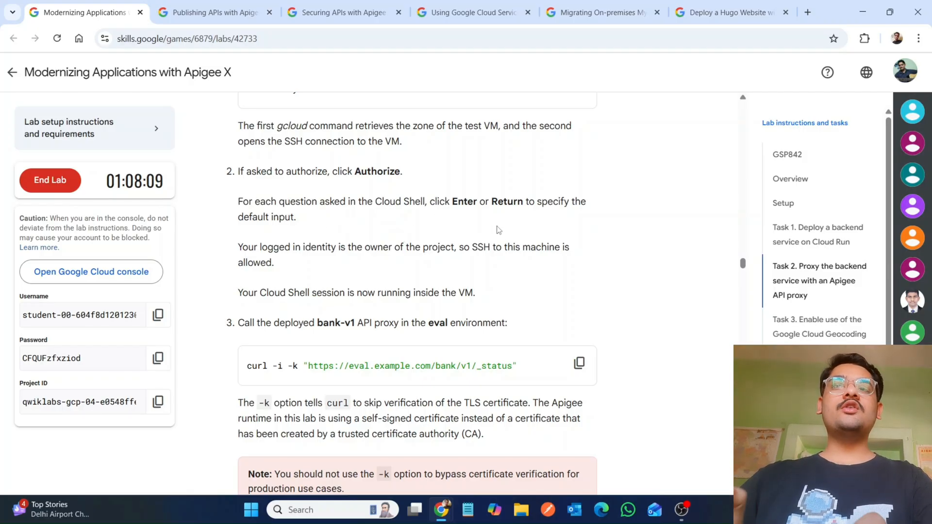
mouse_move(441, 510)
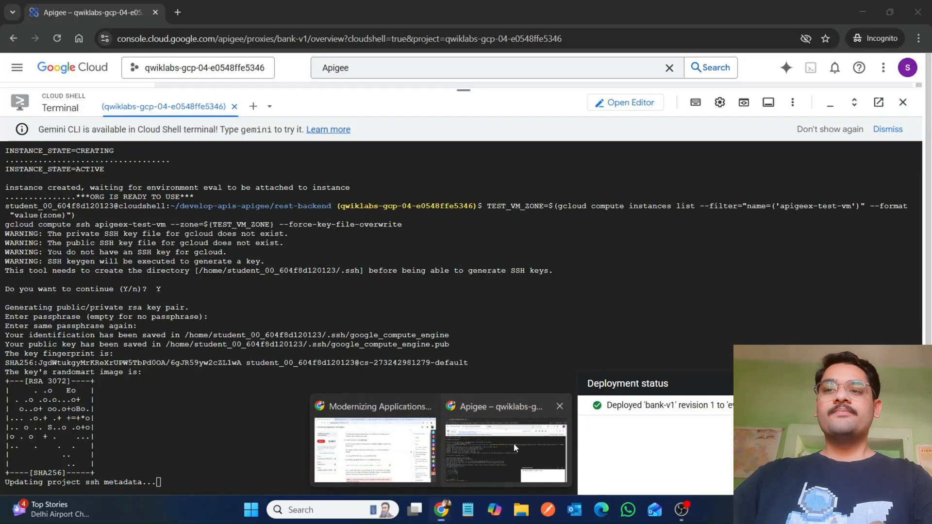
left_click(513, 444)
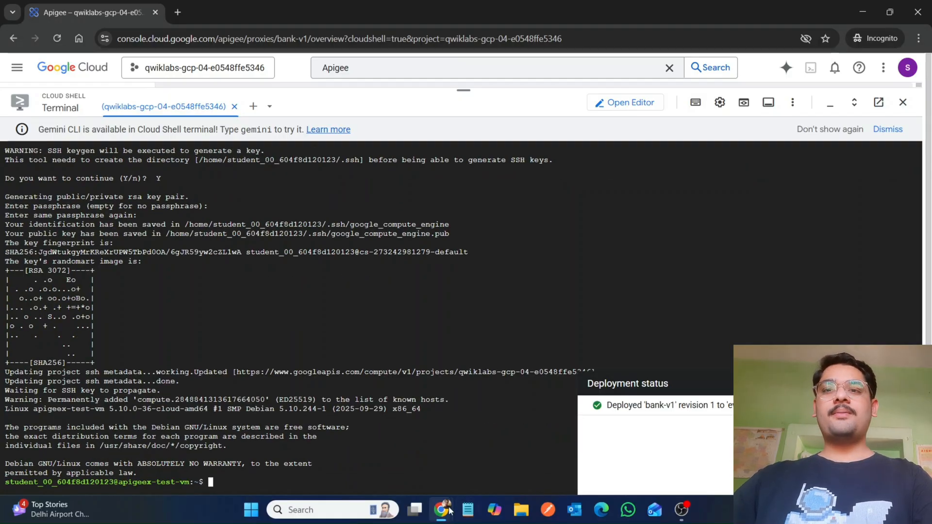
mouse_move(441, 510)
left_click(381, 454)
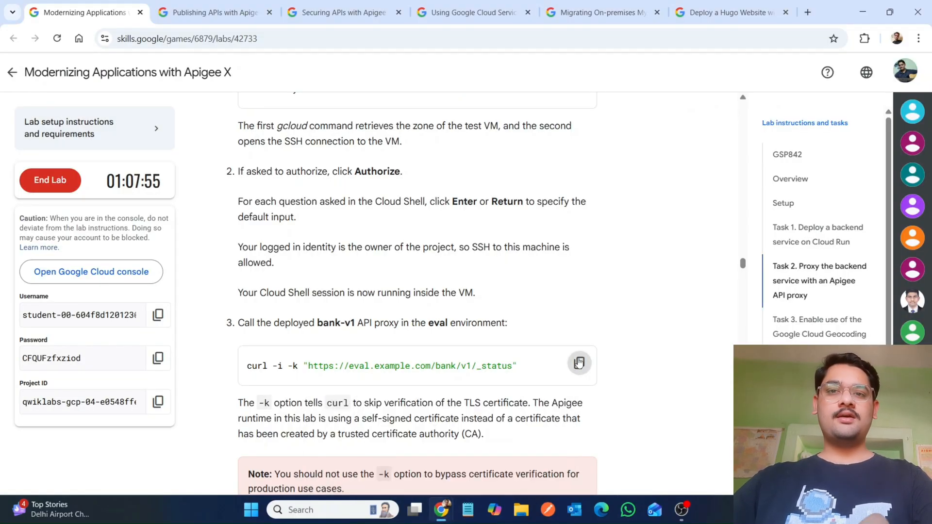
left_click(579, 362)
mouse_move(449, 516)
left_click(487, 474)
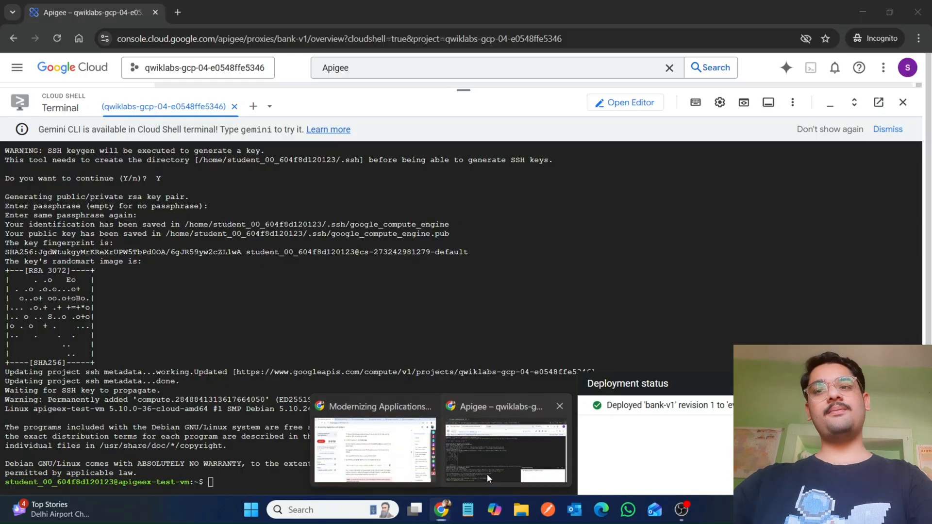
key("ctrl+v")
key("Return")
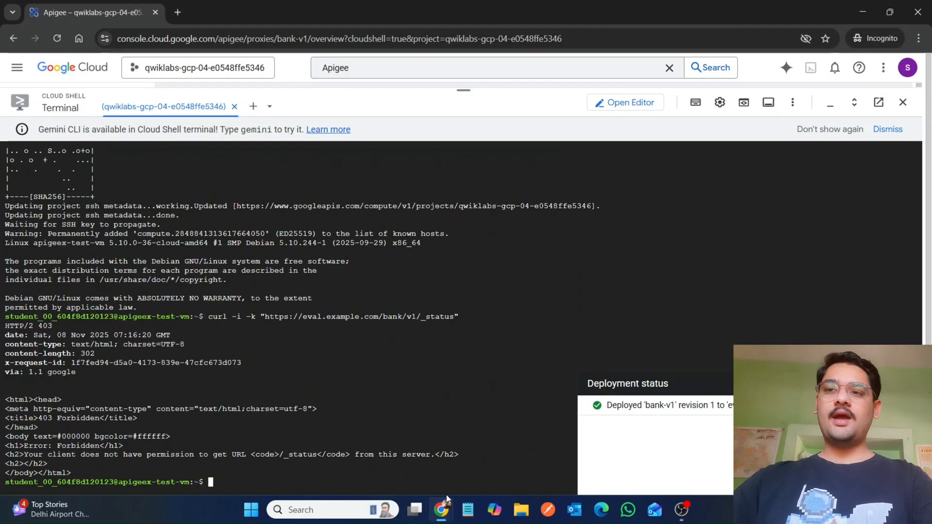
Step: Read the instructions for adding a GoogleIDToken Authentication section to the target endpoint's PreFlow
mouse_move(442, 508)
left_click(375, 447)
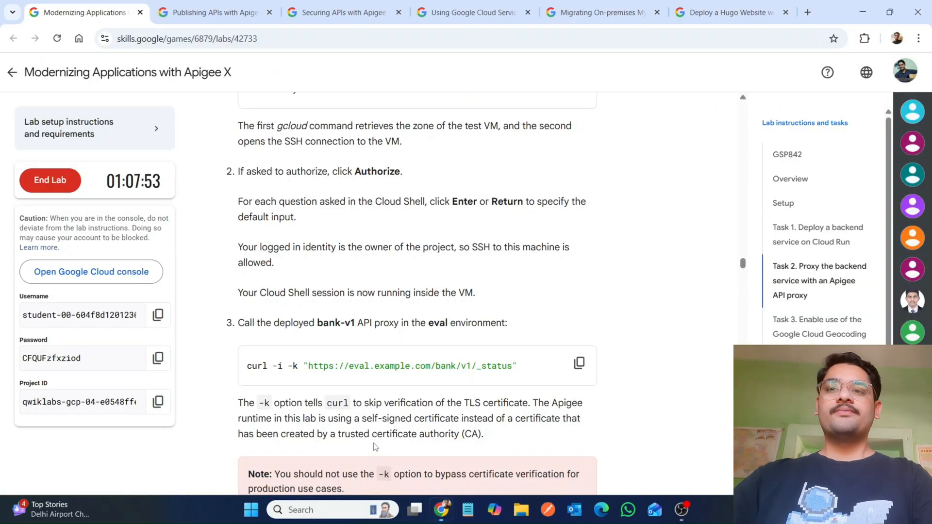
scroll(375, 446, "down", 9)
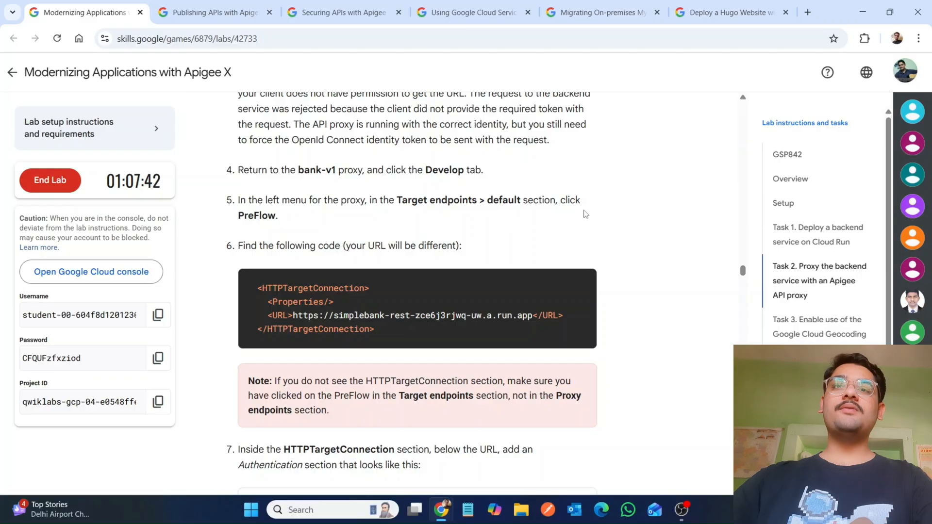
scroll(445, 352, "down", 2)
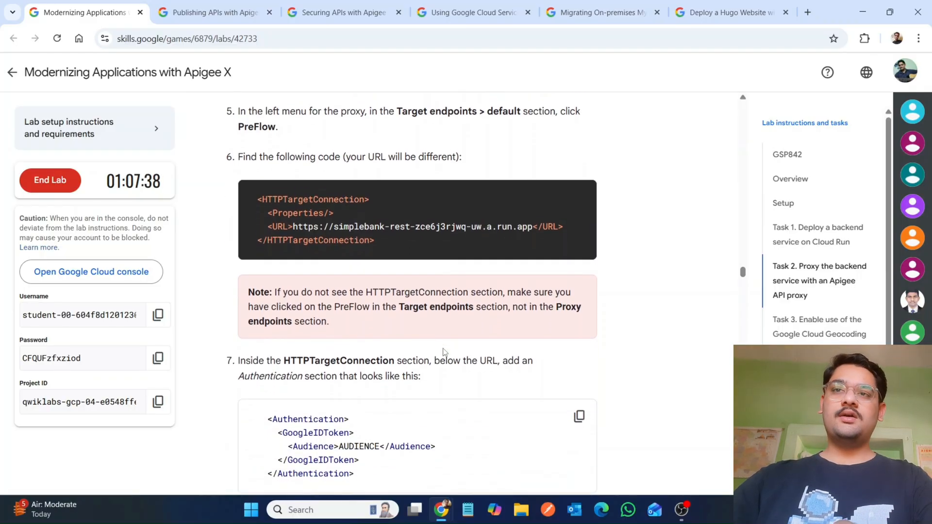
scroll(444, 352, "down", 2)
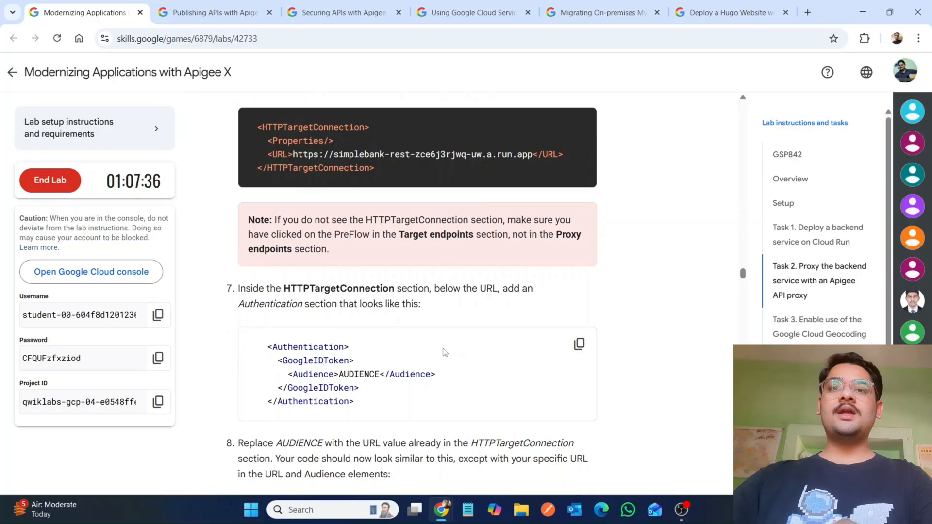
scroll(445, 352, "down", 2)
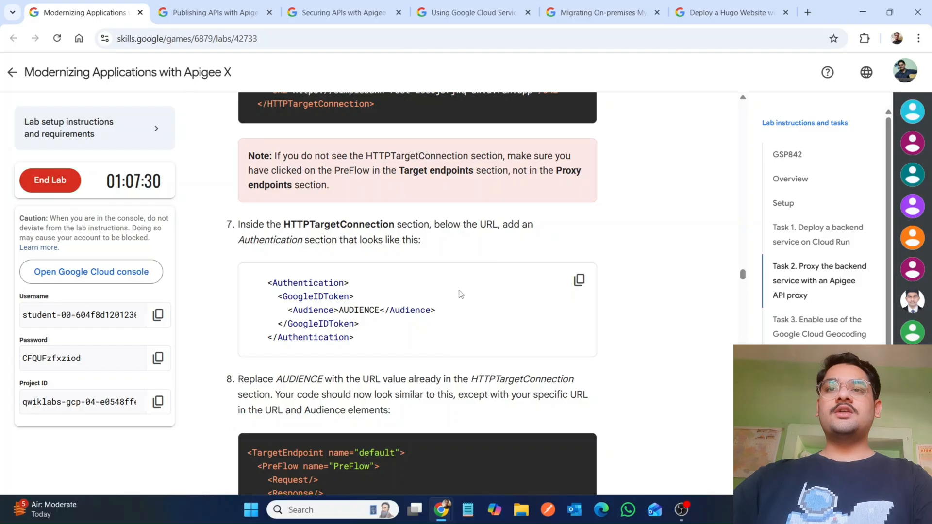
scroll(460, 294, "up", 5)
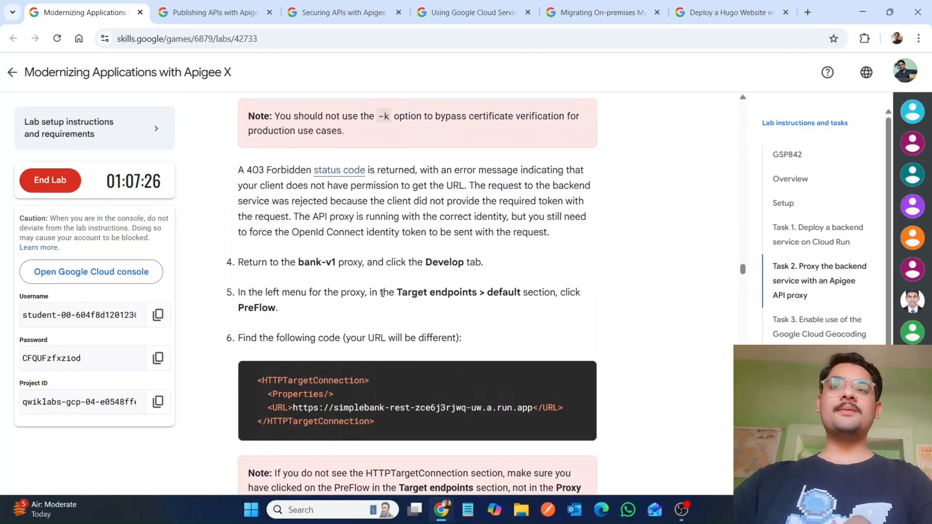
Step: Open the bank-v1 proxy's Develop tab to find the Target endpoints default PreFlow
mouse_move(440, 507)
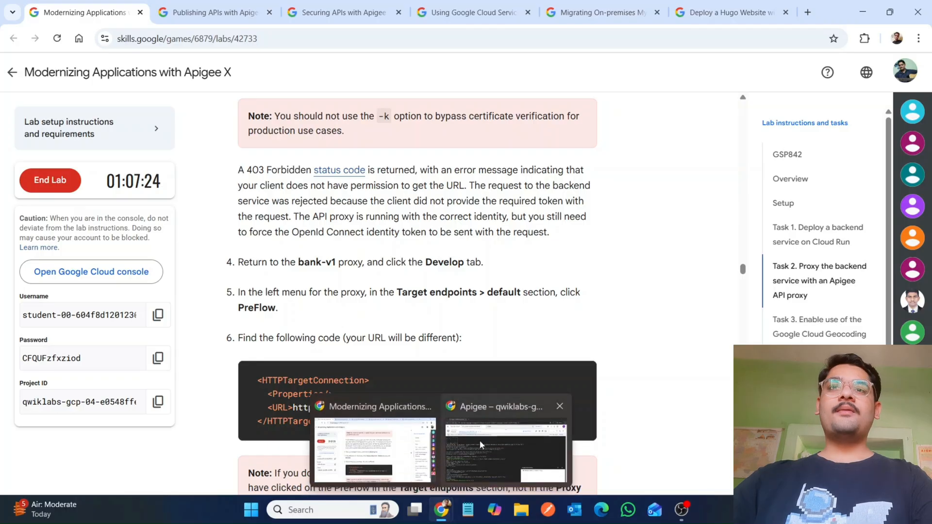
left_click(480, 441)
left_click_drag(461, 95, 463, 468)
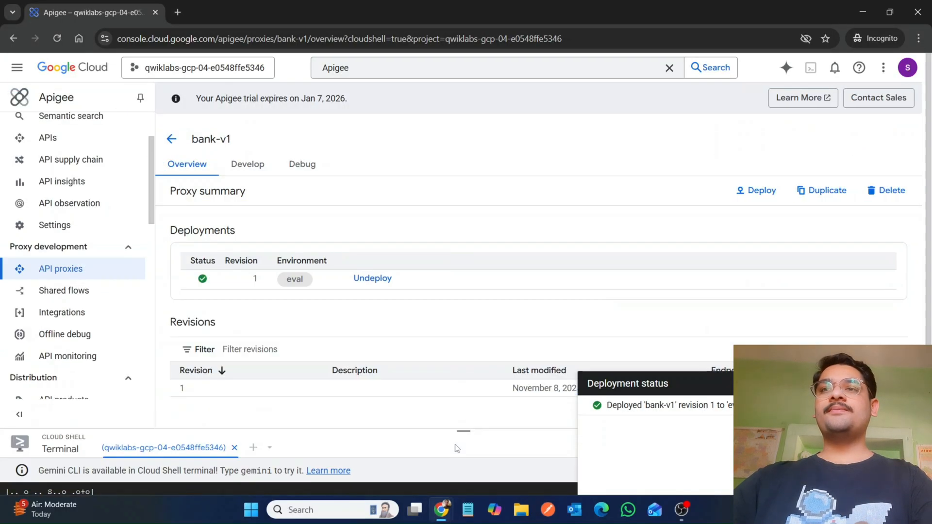
left_click(244, 165)
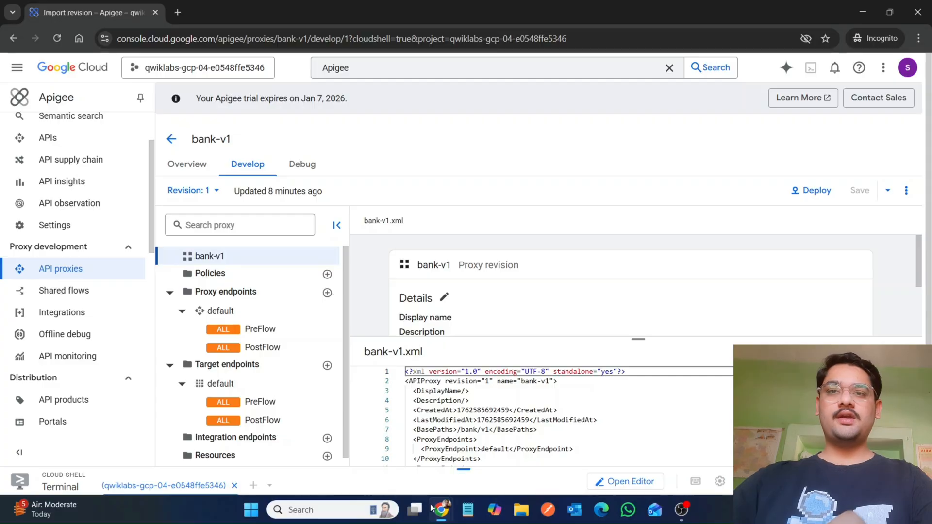
mouse_move(435, 509)
left_click(383, 455)
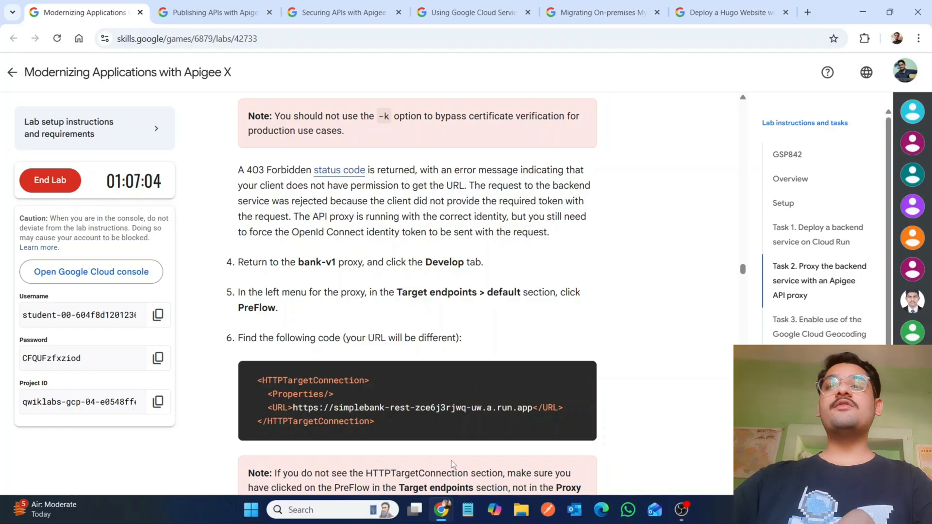
mouse_move(441, 515)
left_click(509, 442)
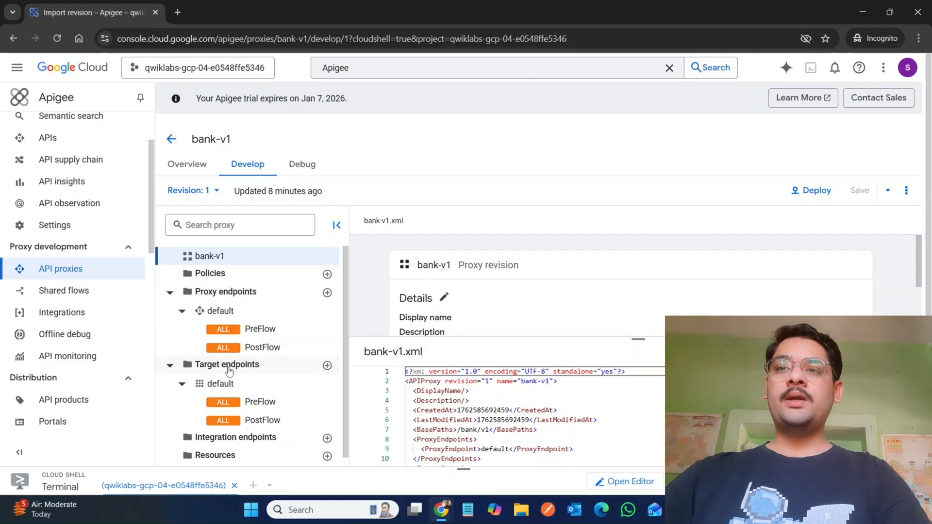
Step: Open the default target endpoint's PreFlow and enlarge its default.xml editor to the HTTPTargetConnection section
left_click(263, 404)
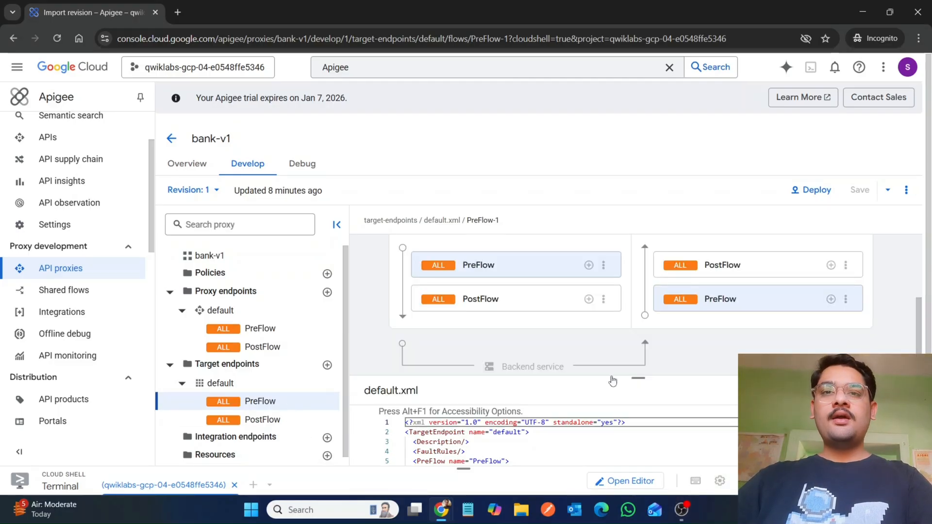
left_click_drag(634, 378, 627, 287)
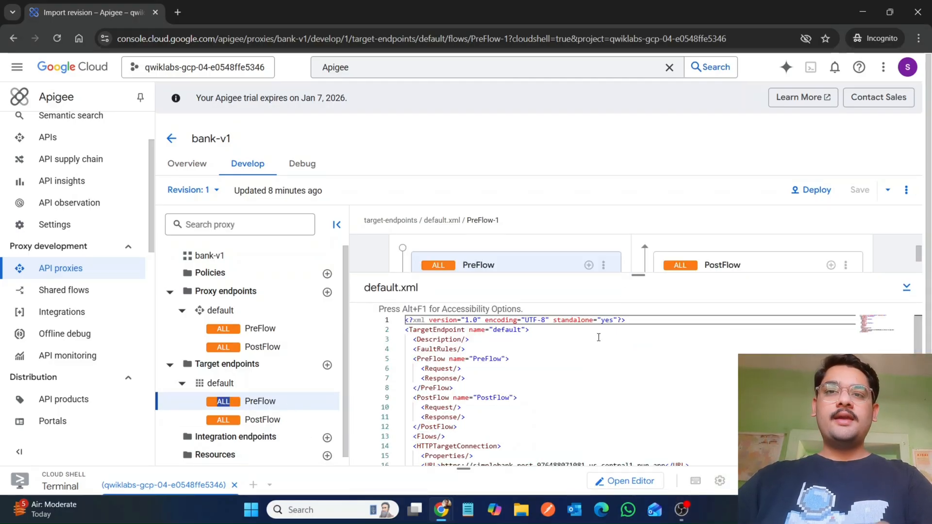
left_click(584, 406)
key("Down")
key("Down")
key("Down")
key("Down")
key("Down")
key("Down")
key("Down")
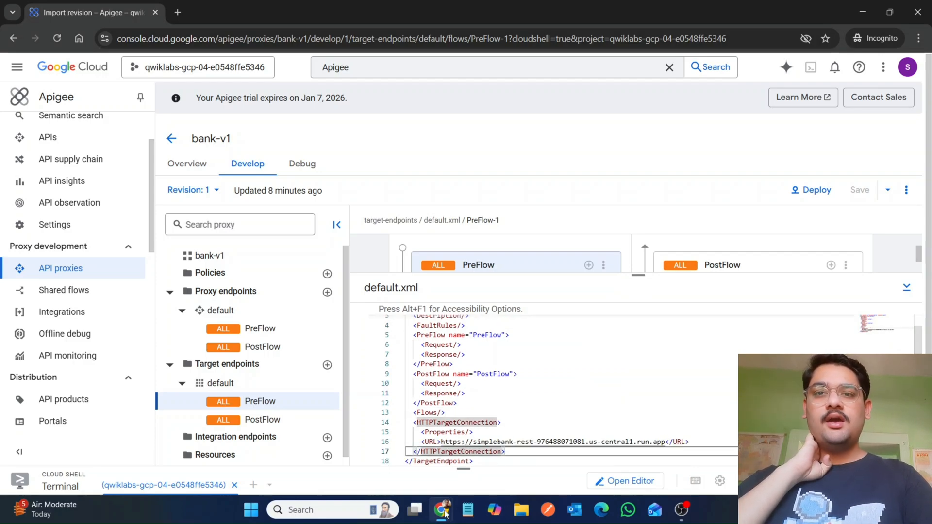
Step: Copy the Authentication snippet with GoogleIDToken and AUDIENCE from the lab instructions
mouse_move(441, 509)
left_click(316, 413)
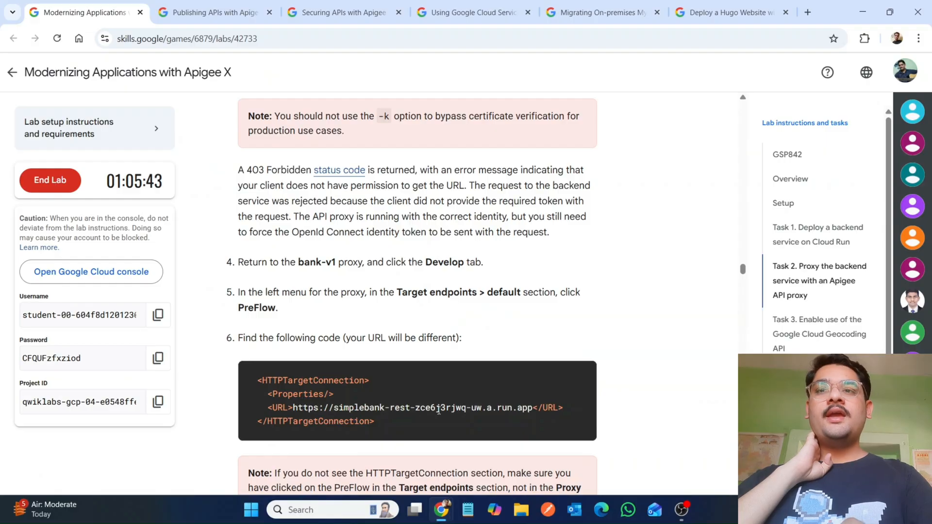
scroll(439, 411, "down", 6)
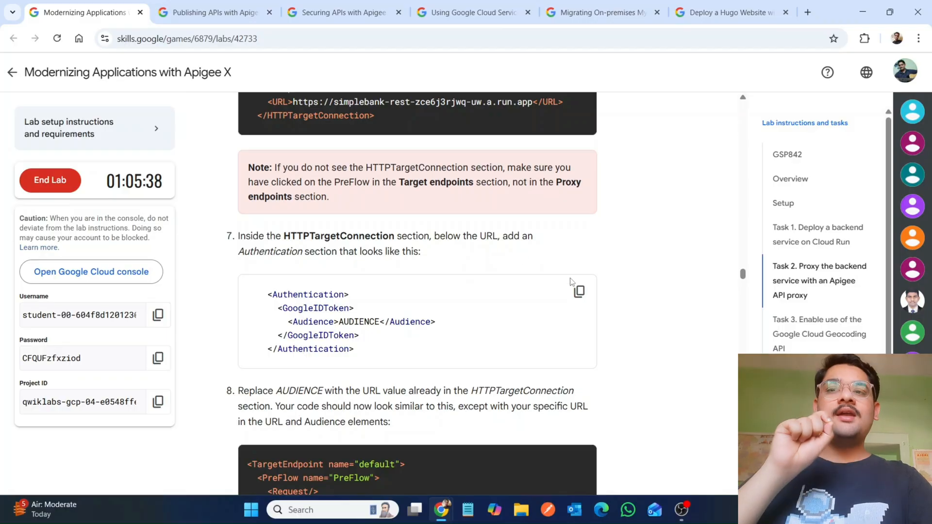
left_click(579, 291)
Step: Paste the Authentication section into default.xml below the URL inside HTTPTargetConnection and fix its indentation
mouse_move(441, 510)
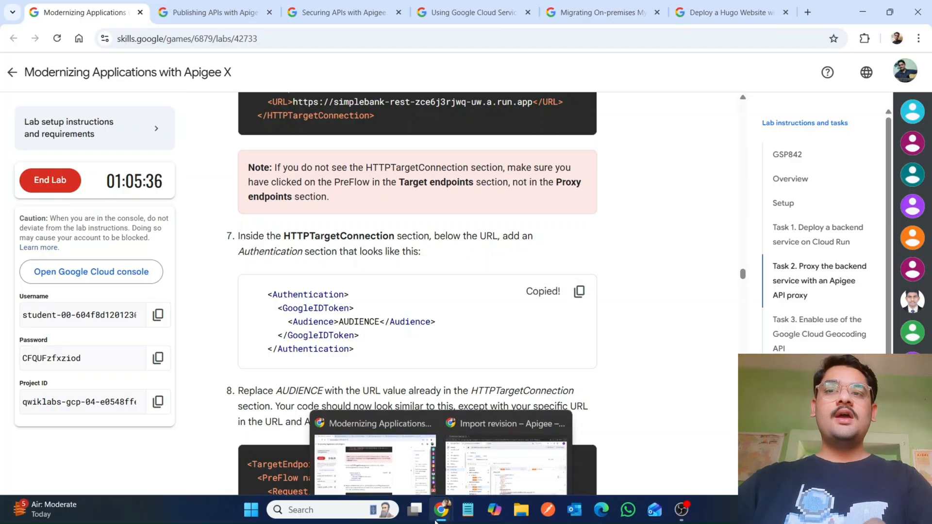
left_click(529, 417)
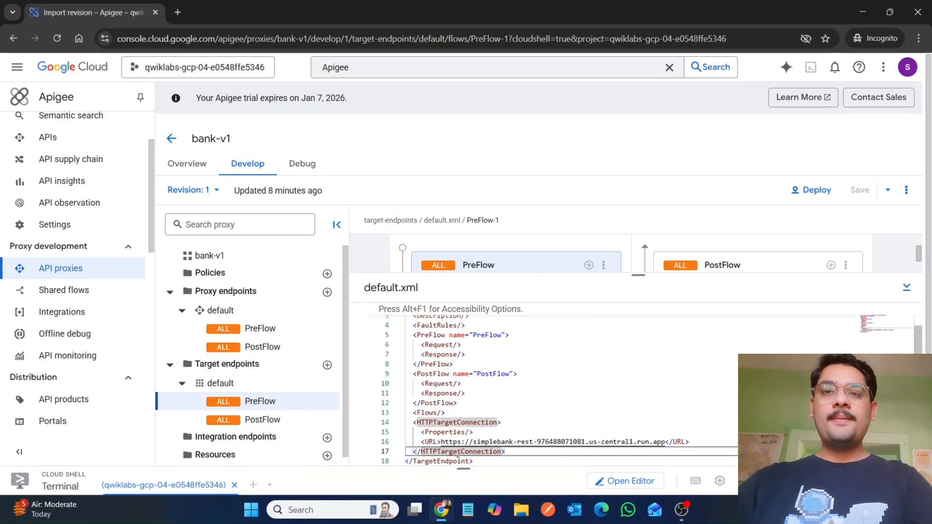
left_click(412, 452)
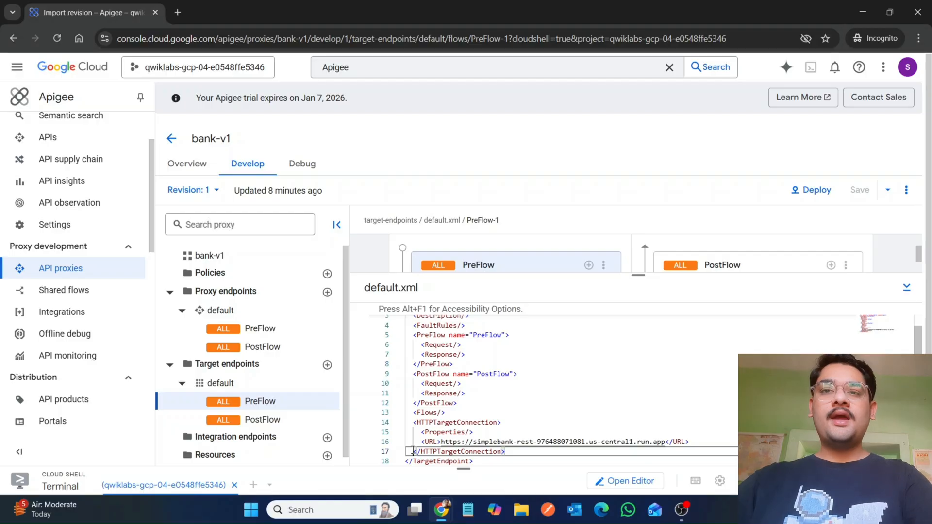
key("Return")
key("Up")
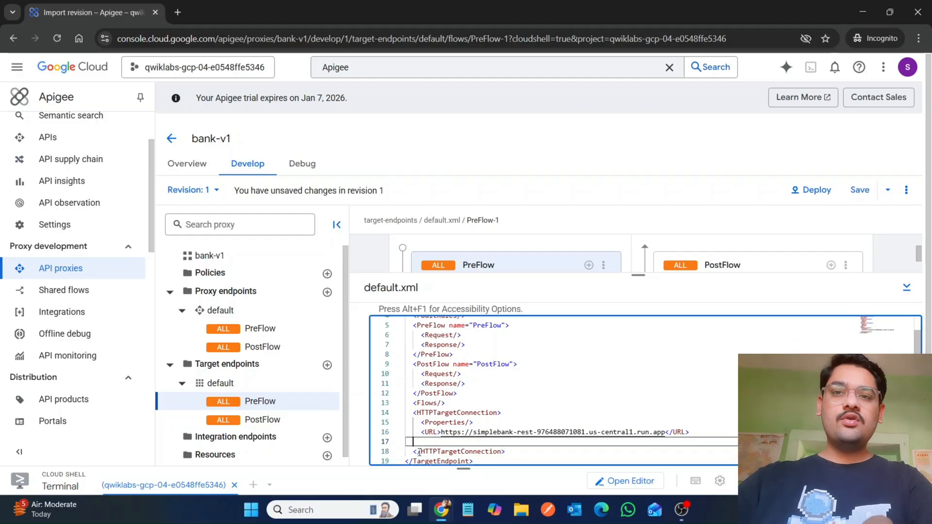
key("ctrl+v")
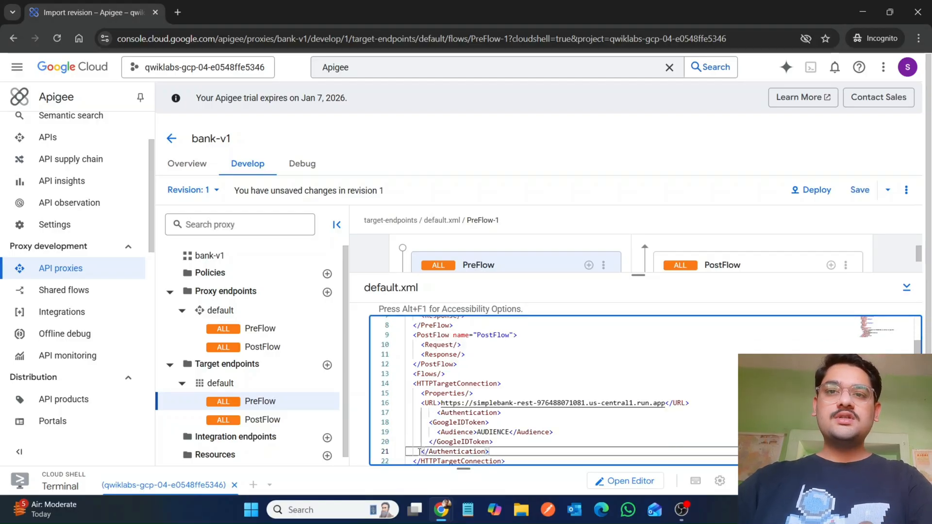
left_click(433, 411)
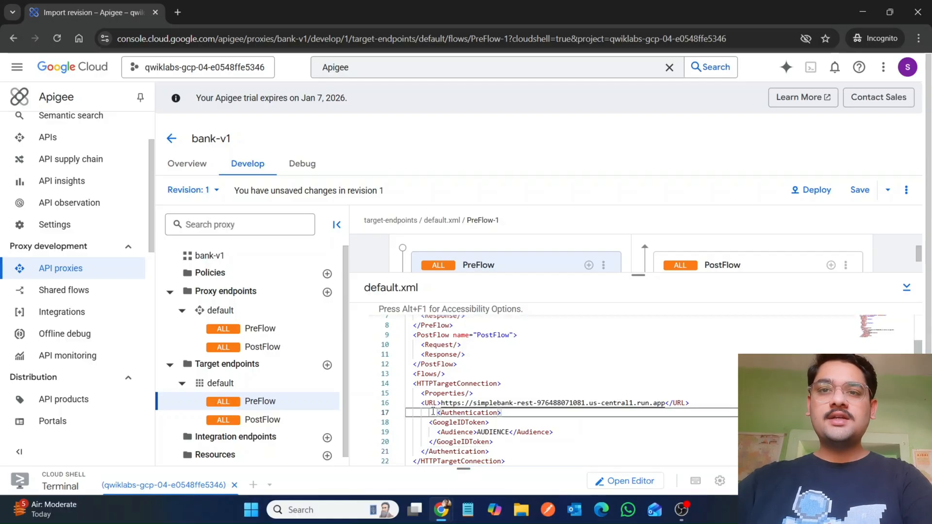
key("BackSpace")
key("BackSpace")
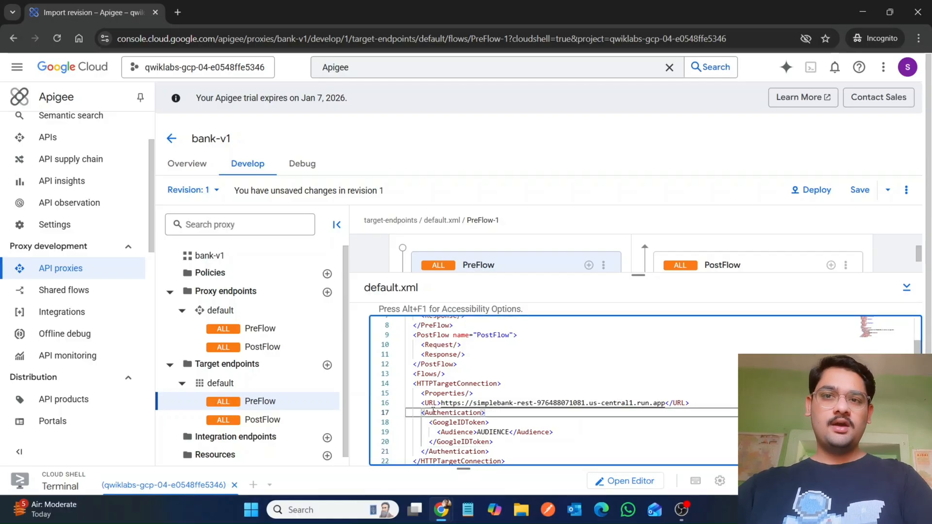
Step: Read the step on replacing AUDIENCE, then select the Cloud Run URL inside the URL element
mouse_move(442, 510)
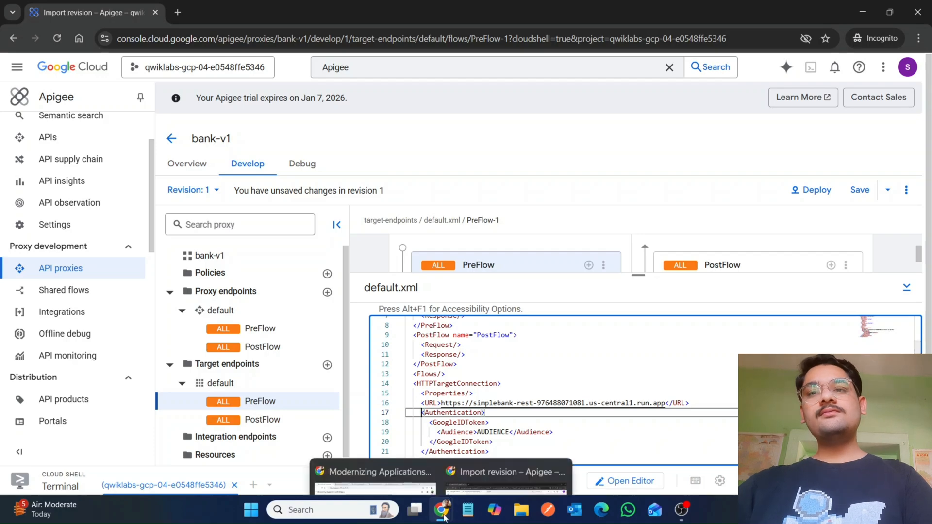
left_click(351, 454)
scroll(353, 458, "down", 2)
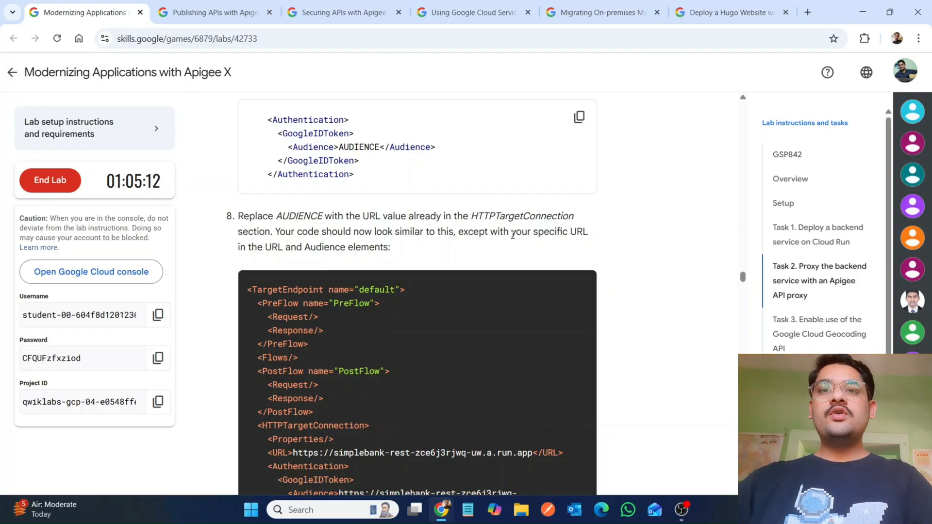
scroll(436, 248, "up", 1)
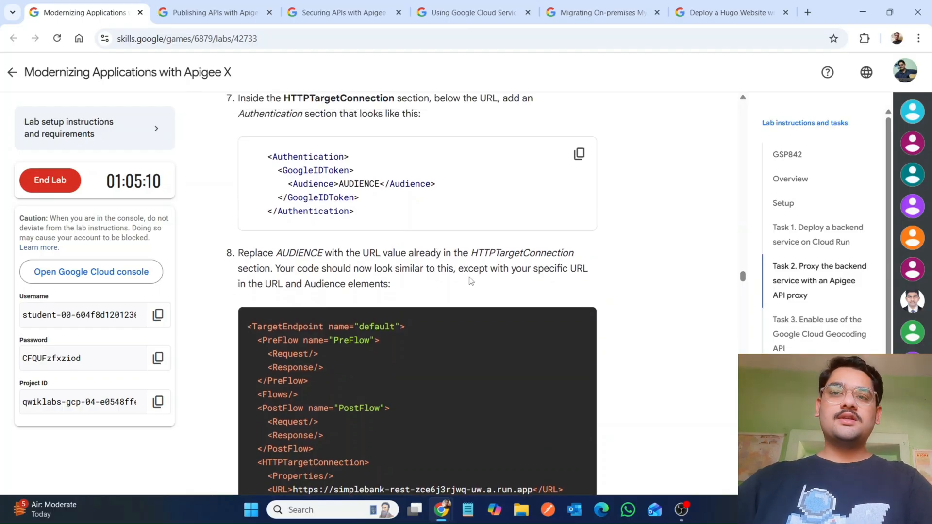
mouse_move(441, 510)
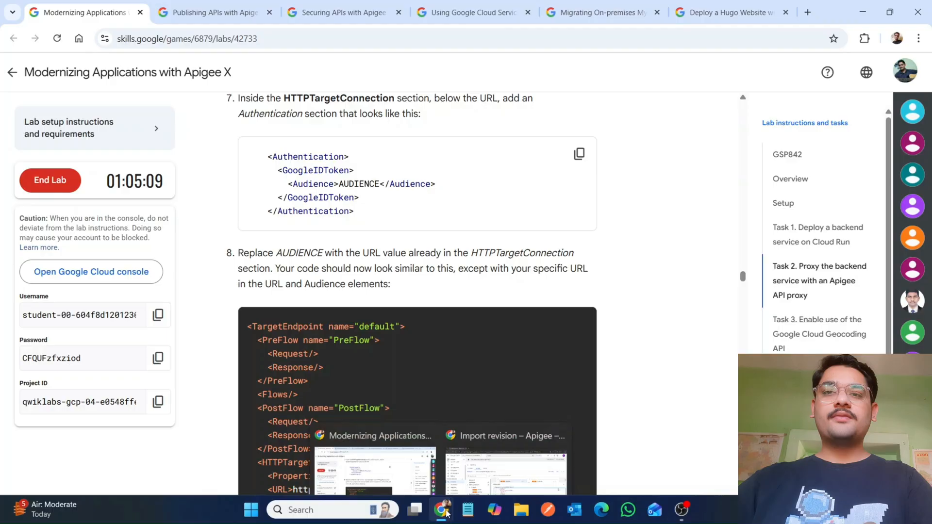
left_click(484, 461)
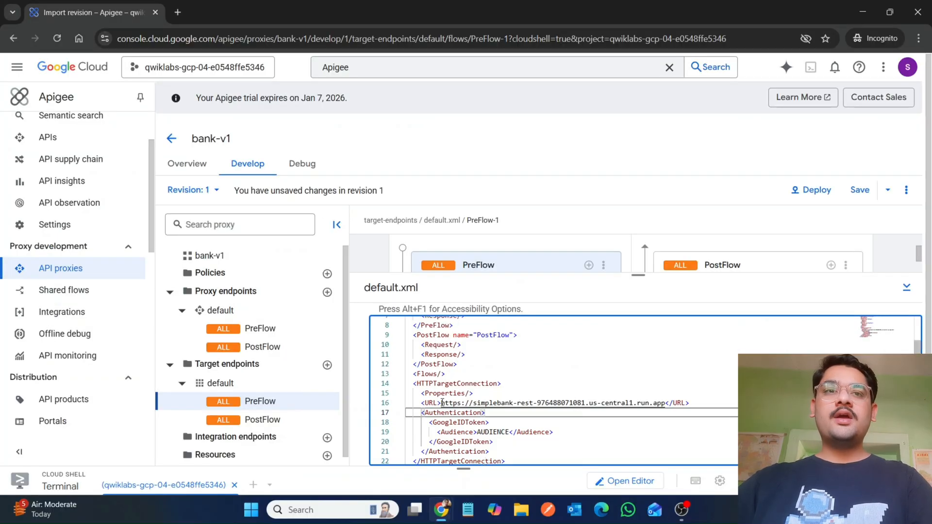
left_click_drag(637, 275, 641, 148)
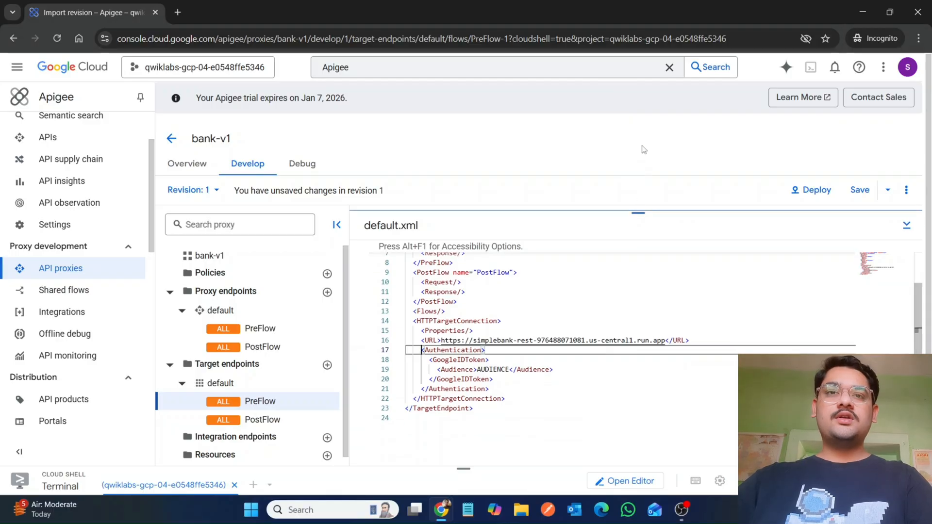
left_click_drag(441, 340, 666, 341)
Step: Replace AUDIENCE in the Audience element with the Cloud Run backend URL
left_click(508, 373)
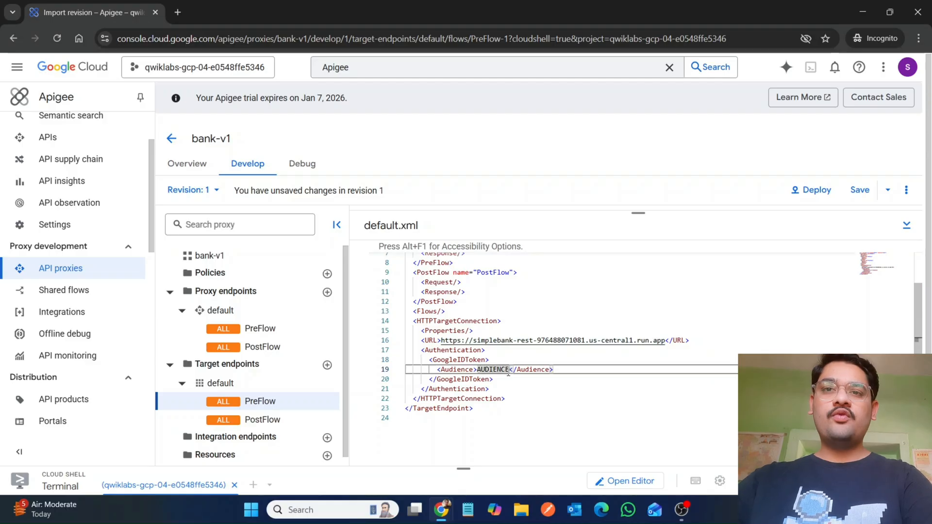
key("BackSpace")
key("BackSpace")
key("BackSpace")
key("BackSpace")
key("BackSpace")
key("BackSpace")
key("BackSpace")
key("BackSpace")
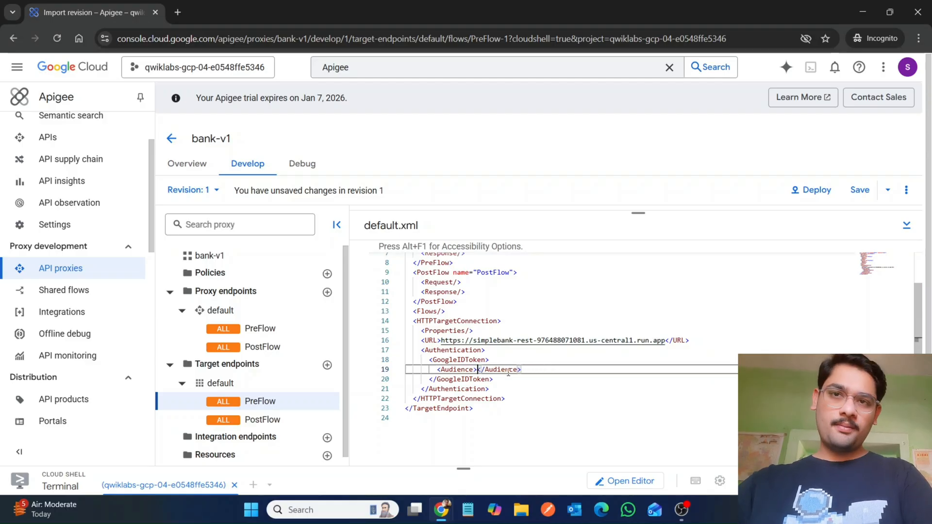
key("ctrl+v")
Step: Save the edited proxy as a new revision
mouse_move(441, 509)
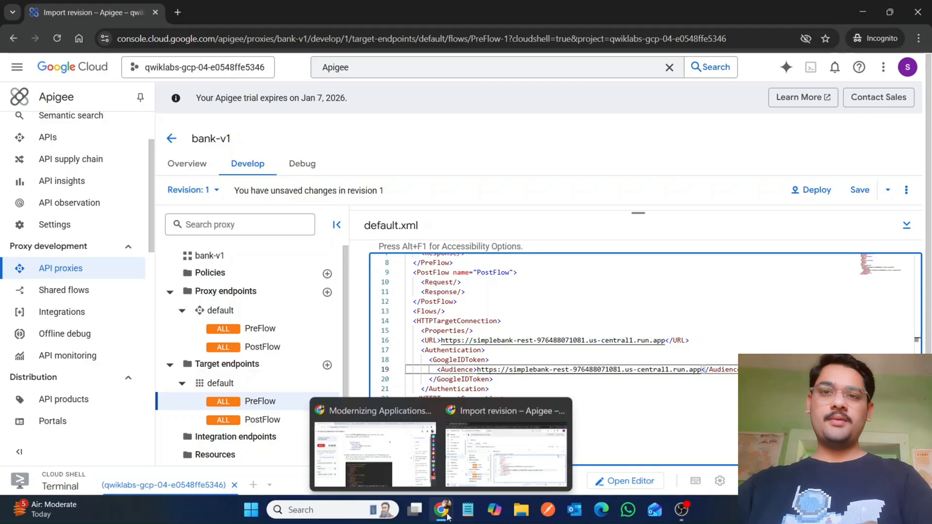
left_click(370, 445)
scroll(370, 449, "down", 5)
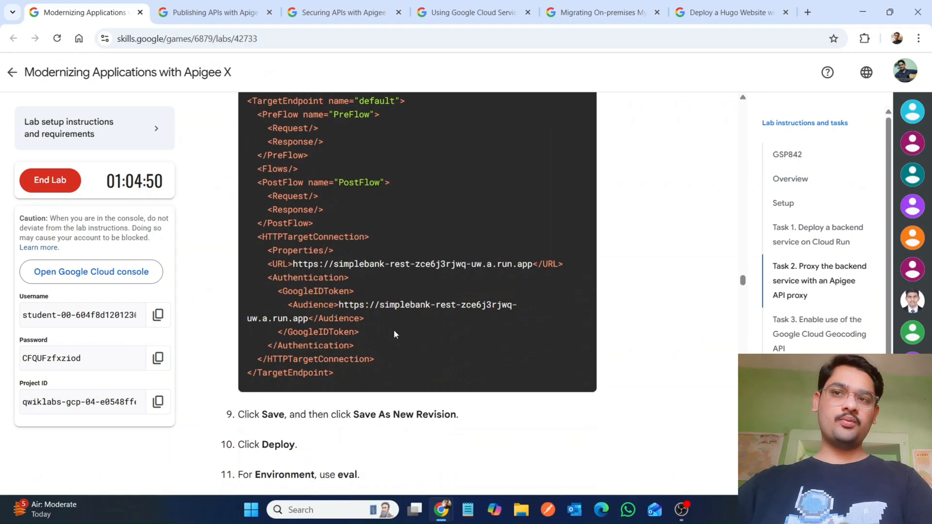
scroll(385, 328, "down", 4)
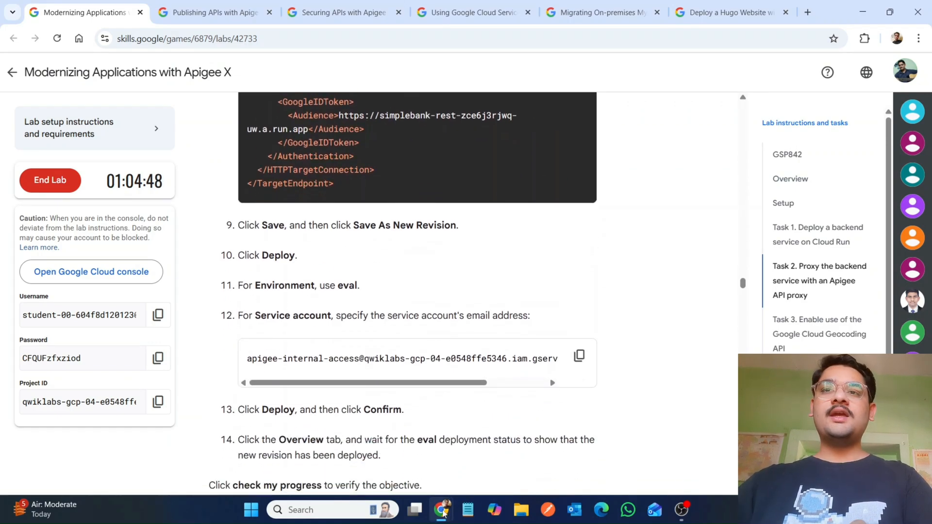
mouse_move(443, 512)
left_click(490, 465)
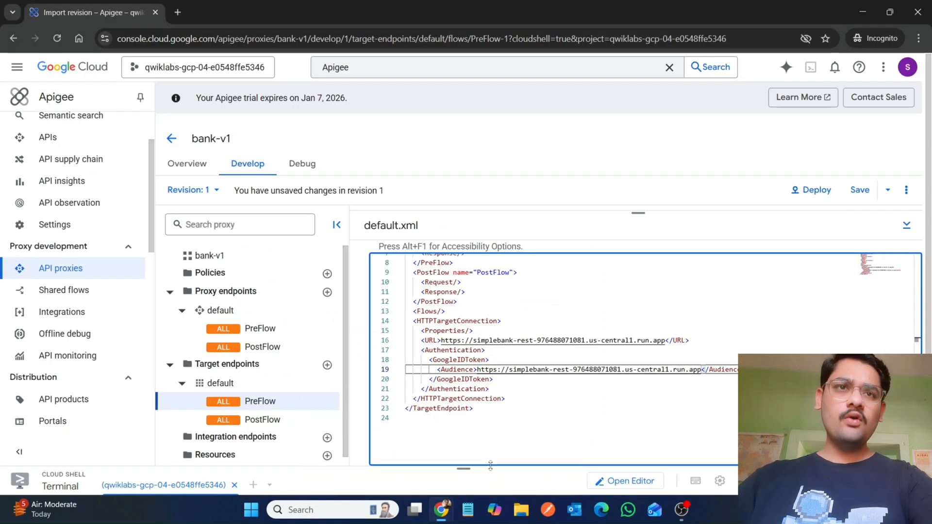
left_click(856, 192)
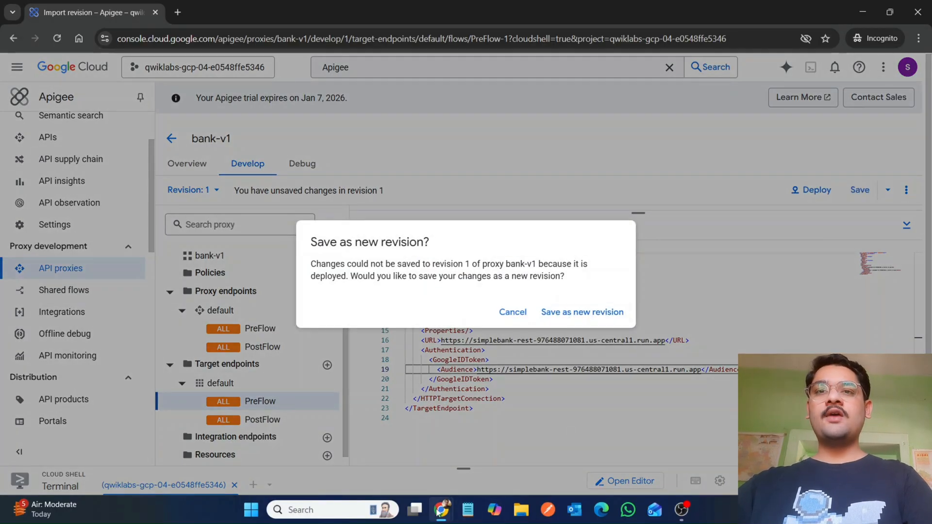
mouse_move(438, 513)
left_click(383, 464)
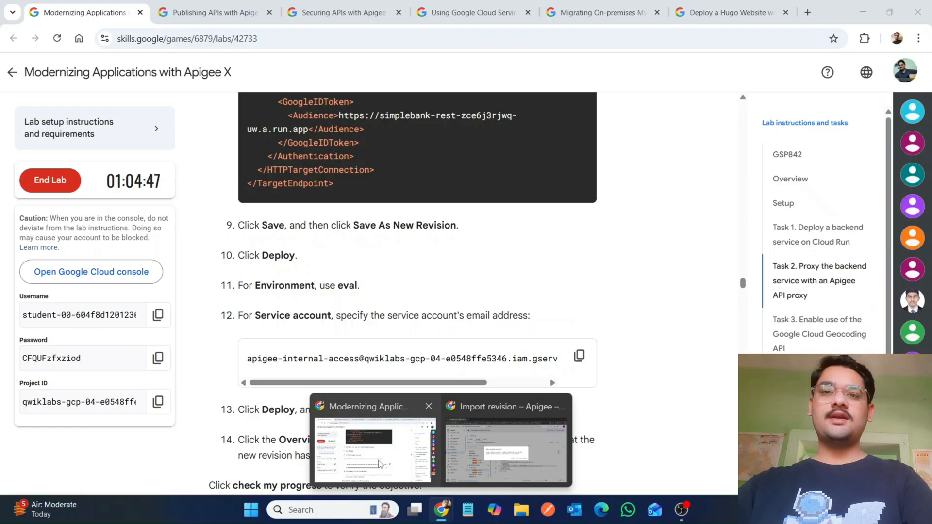
left_click(504, 451)
left_click(583, 313)
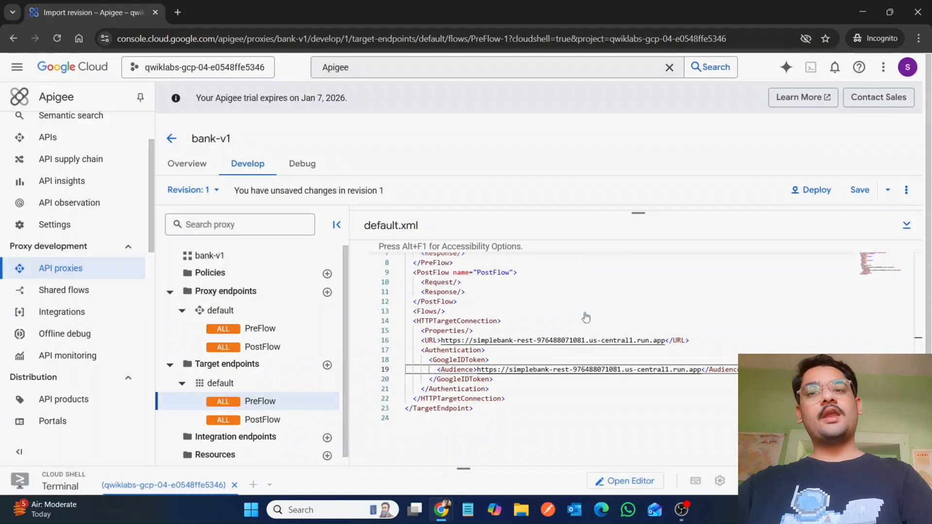
Step: Open the Deploy dialog for bank-v1 and choose the eval environment for revision 2
mouse_move(440, 510)
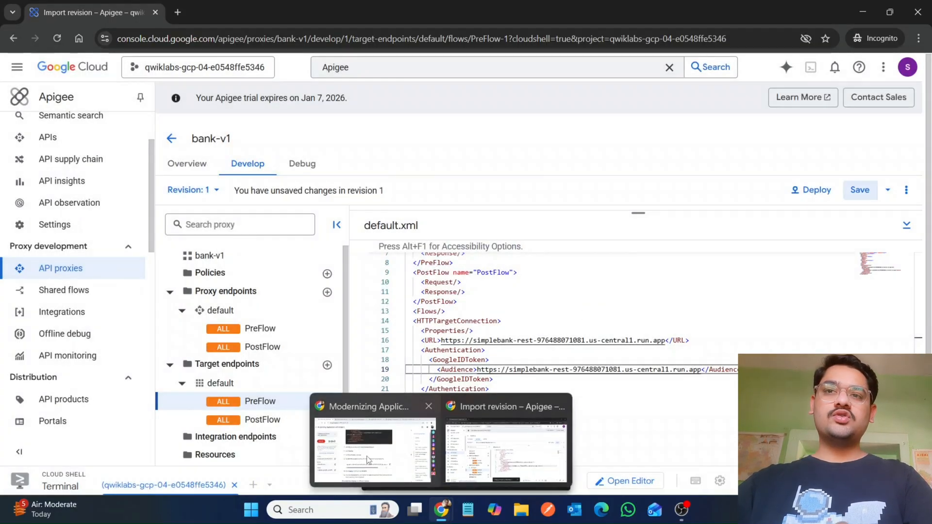
left_click(368, 460)
scroll(249, 260, "down", 3)
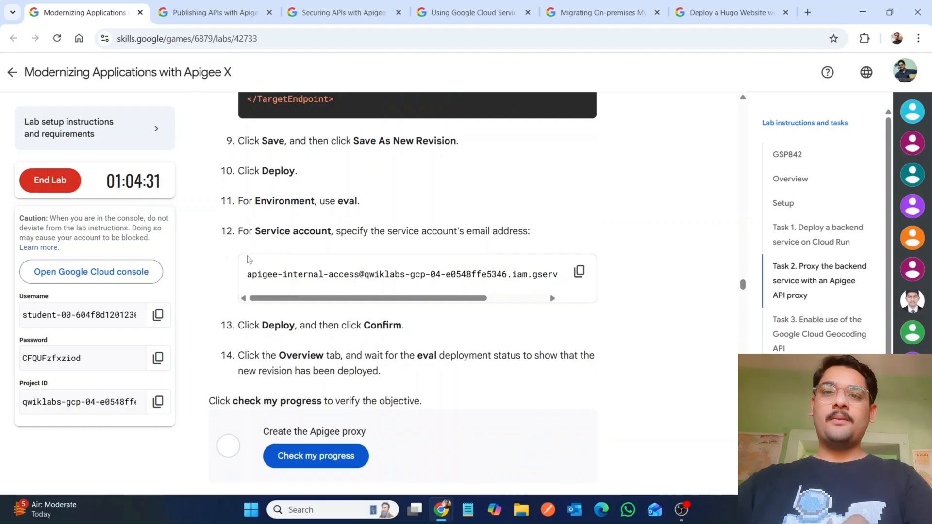
mouse_move(441, 510)
left_click(500, 466)
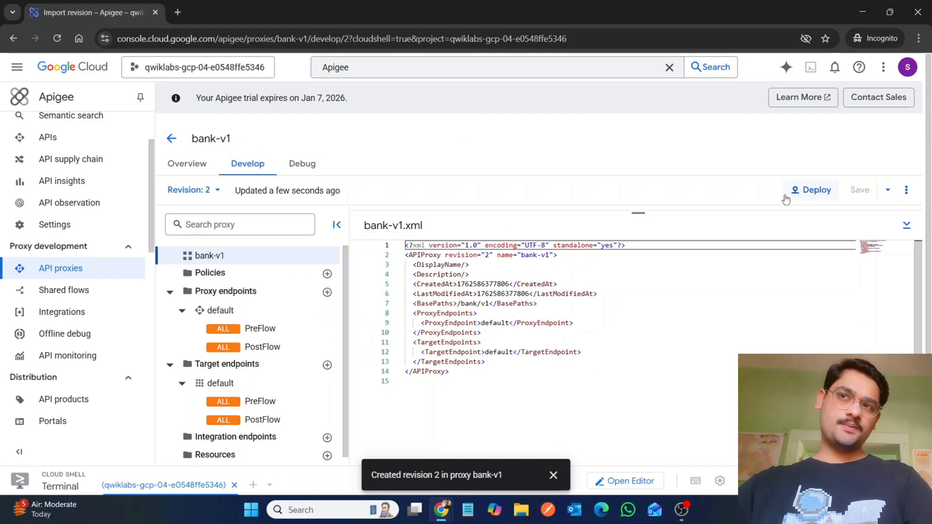
left_click(798, 191)
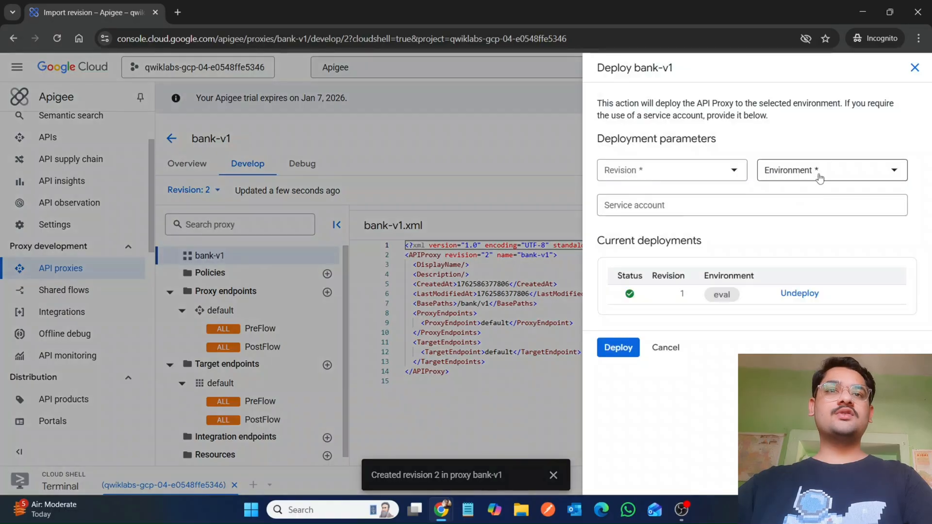
left_click(767, 174)
left_click(774, 216)
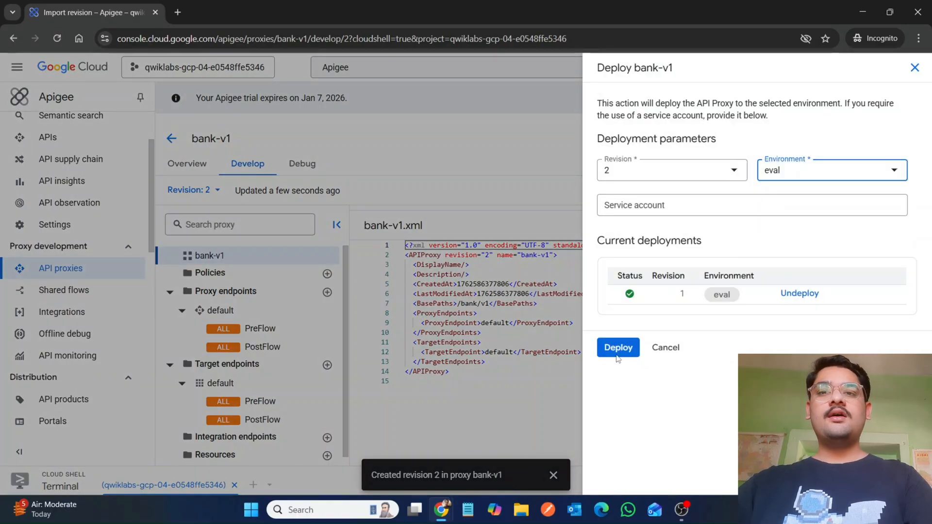
Step: Copy the service account e-mail from the lab instructions into the Service account field and deploy revision 2 to eval
mouse_move(447, 511)
left_click(373, 456)
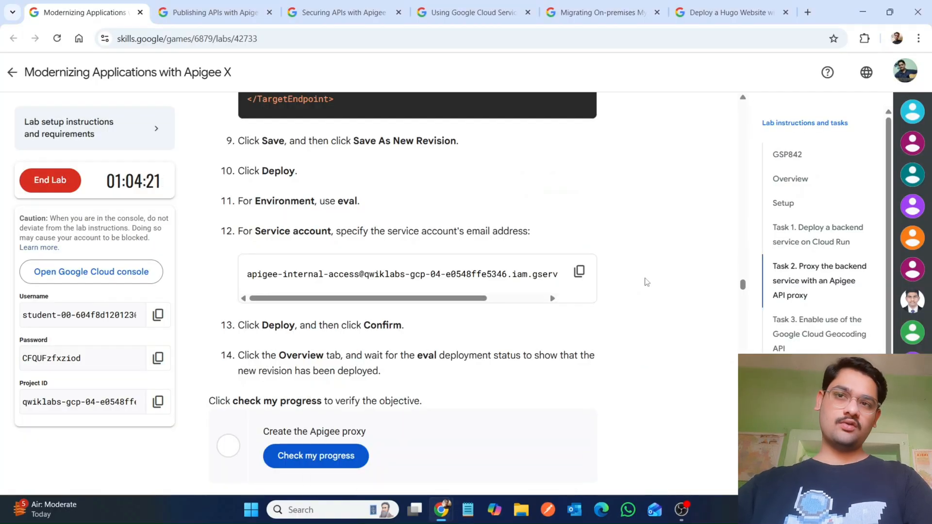
left_click(580, 272)
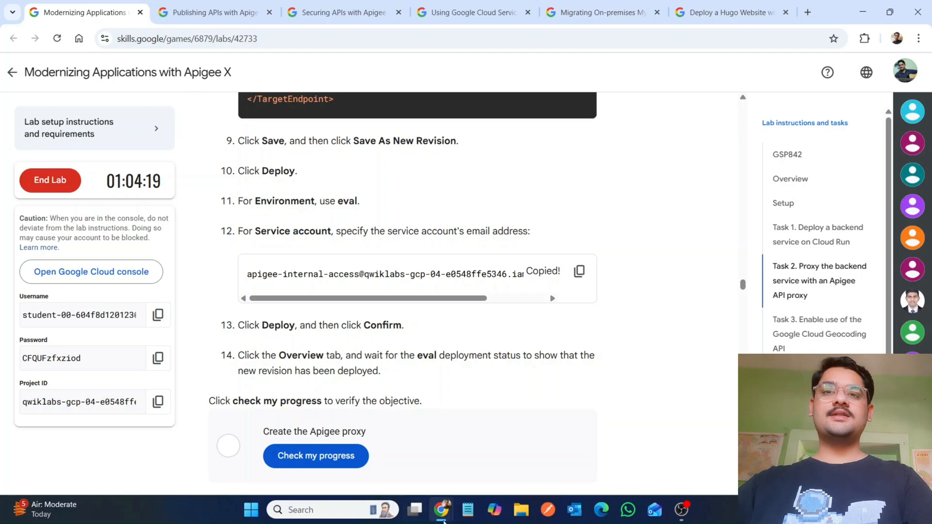
mouse_move(441, 510)
left_click(488, 461)
left_click(647, 206)
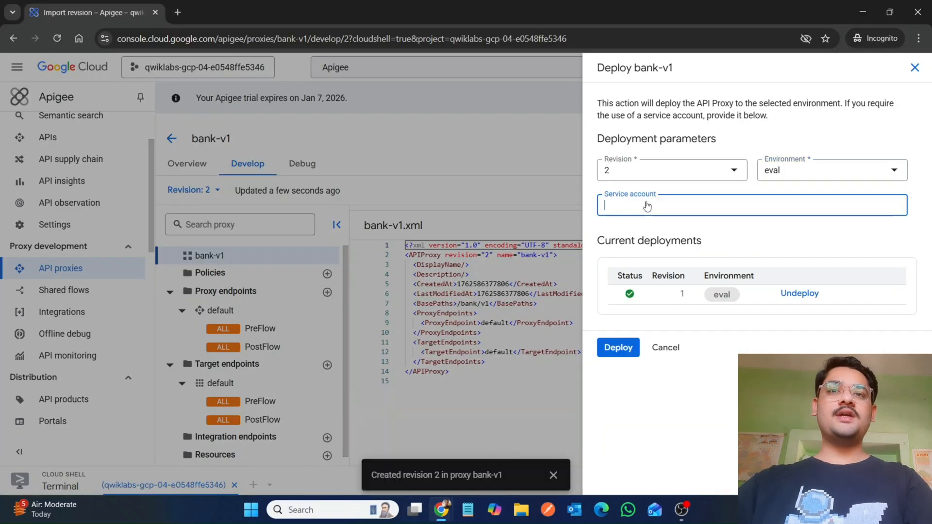
key("ctrl+v")
mouse_move(614, 293)
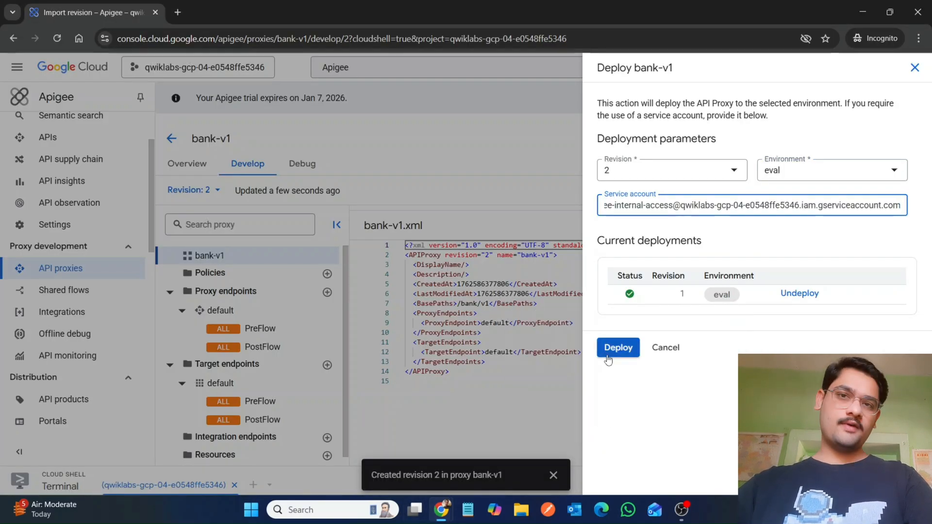
left_click(617, 347)
left_click(607, 311)
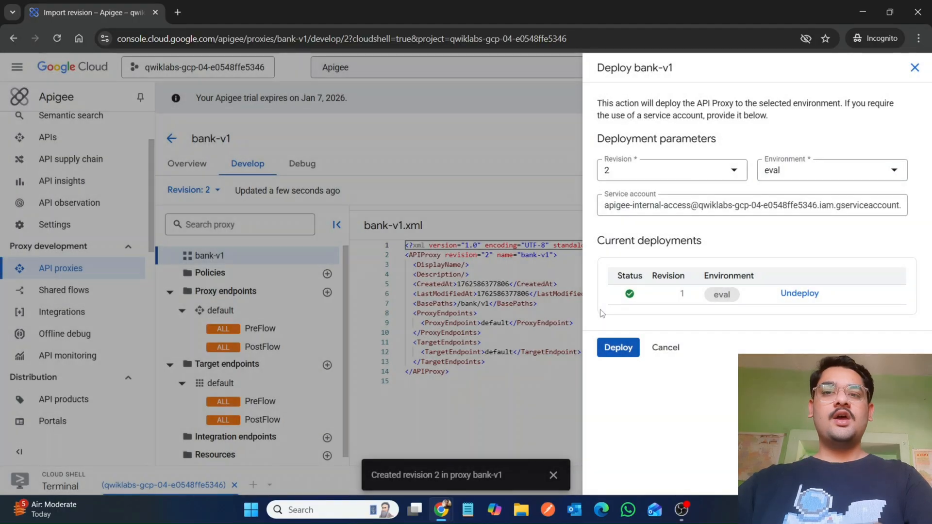
Step: Run the lab's progress check for the Create the Apigee proxy objective
mouse_move(441, 510)
left_click(373, 435)
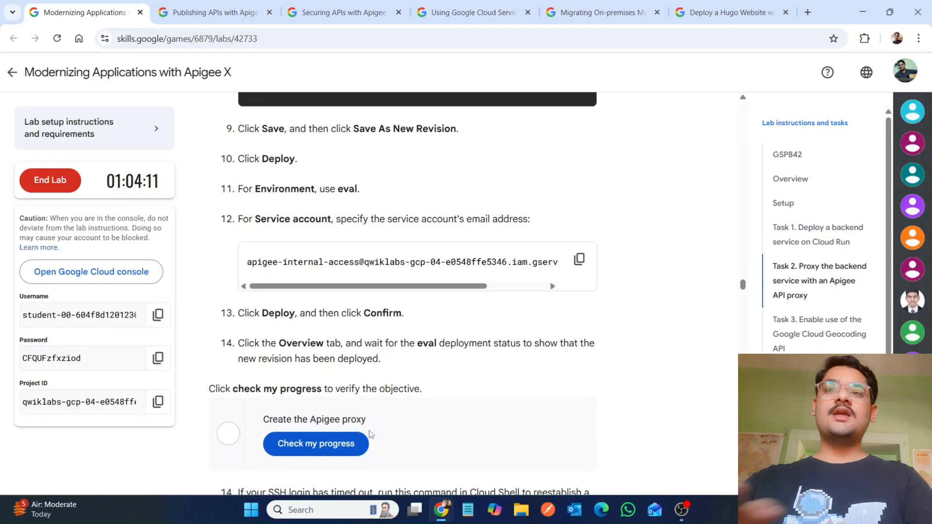
scroll(371, 434, "down", 20)
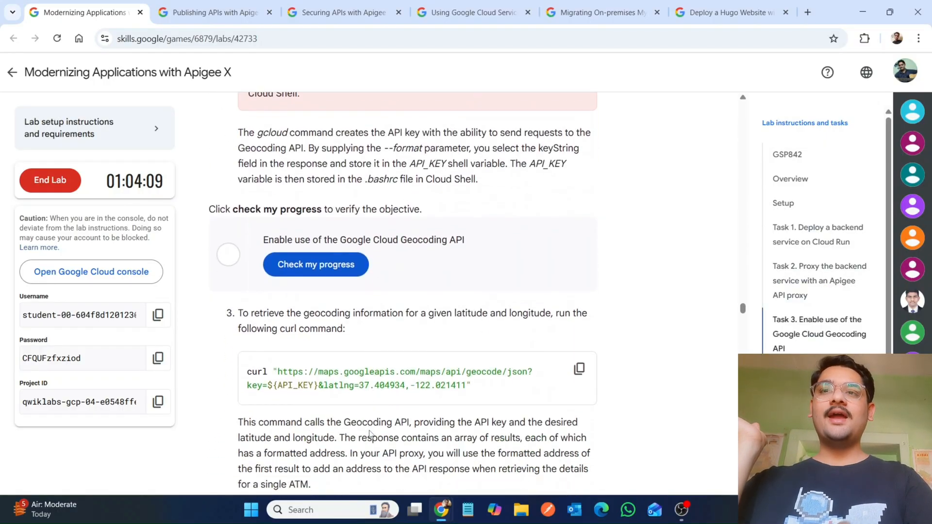
scroll(372, 434, "down", 20)
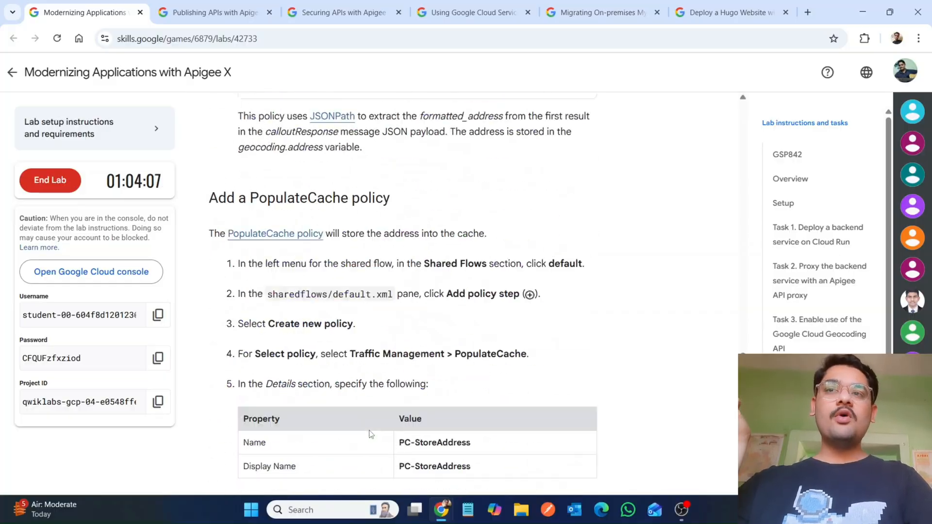
scroll(371, 434, "down", 20)
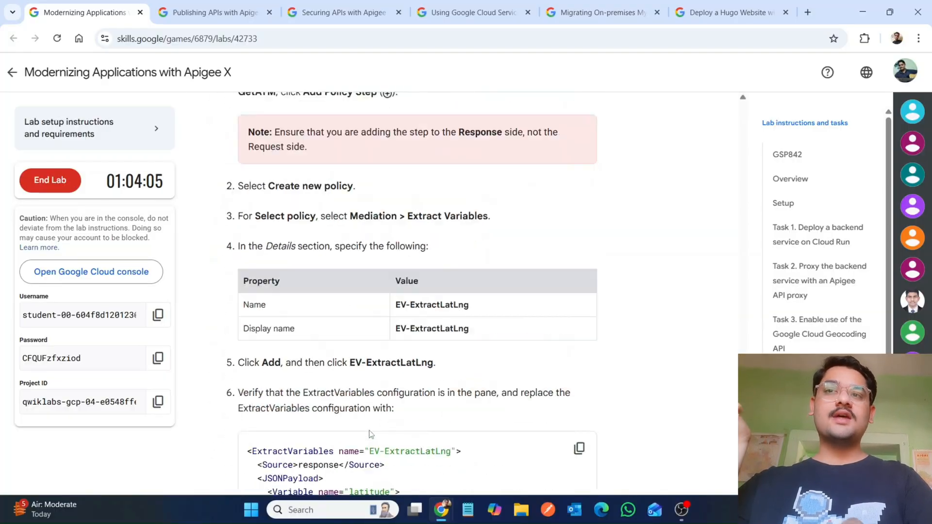
scroll(372, 434, "down", 20)
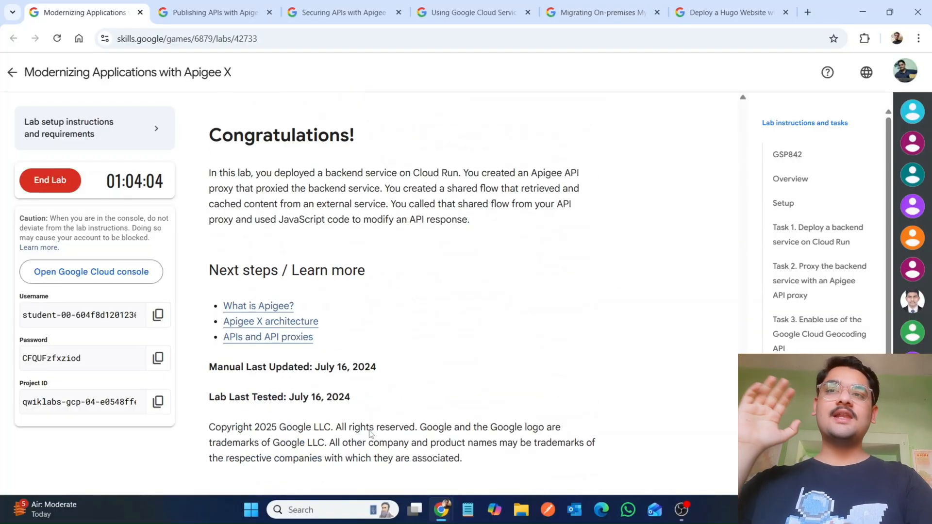
scroll(371, 434, "up", 20)
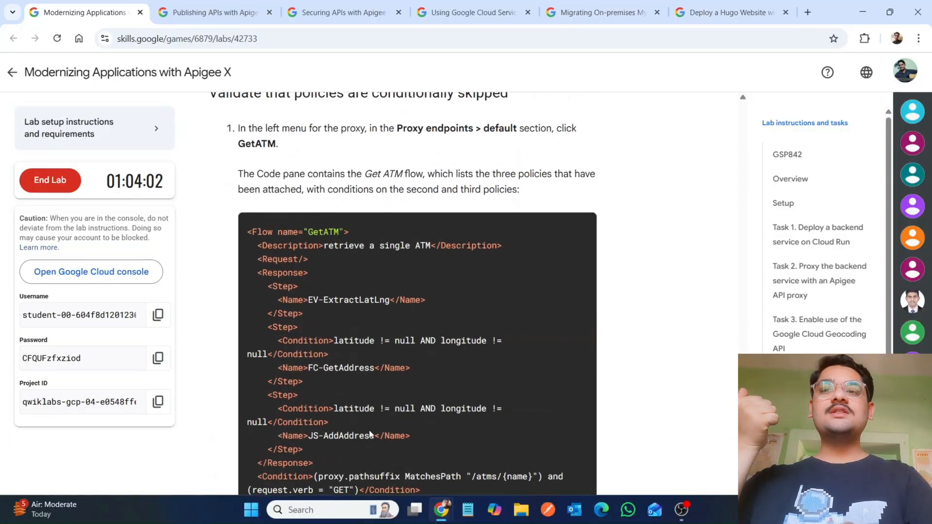
scroll(371, 434, "down", 5)
scroll(371, 434, "down", 15)
scroll(371, 434, "up", 10)
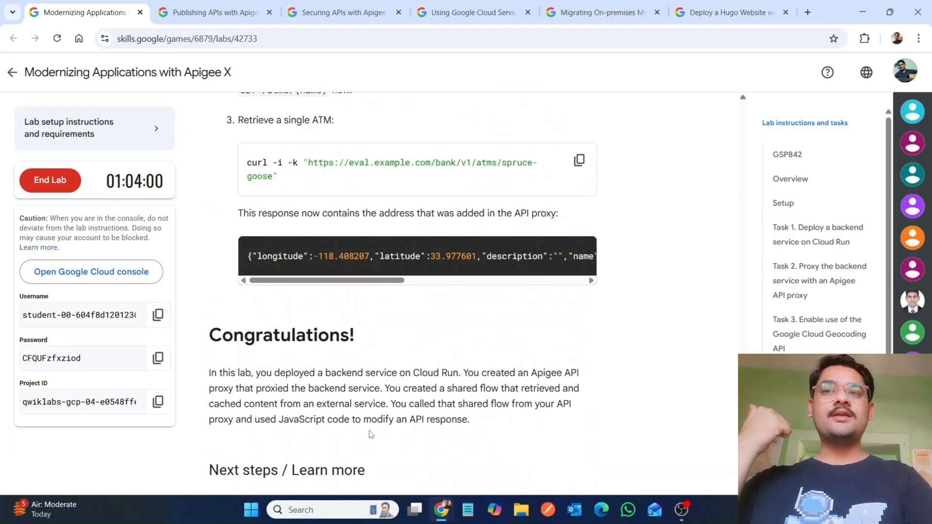
scroll(371, 434, "up", 20)
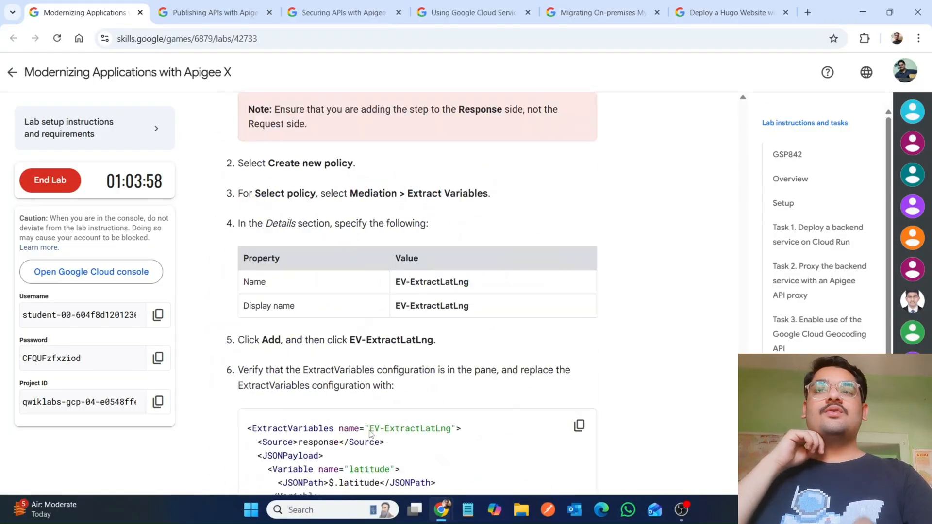
scroll(370, 433, "down", 20)
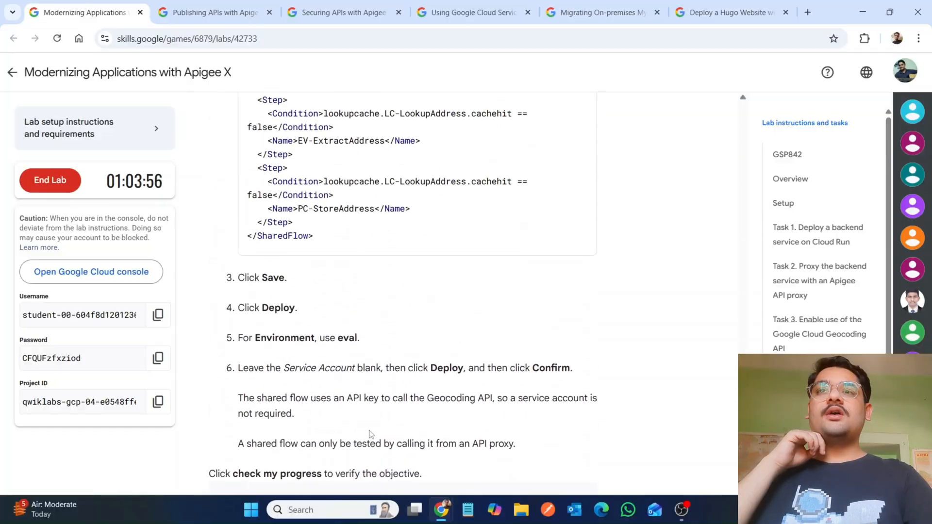
scroll(369, 433, "up", 5)
scroll(370, 434, "up", 20)
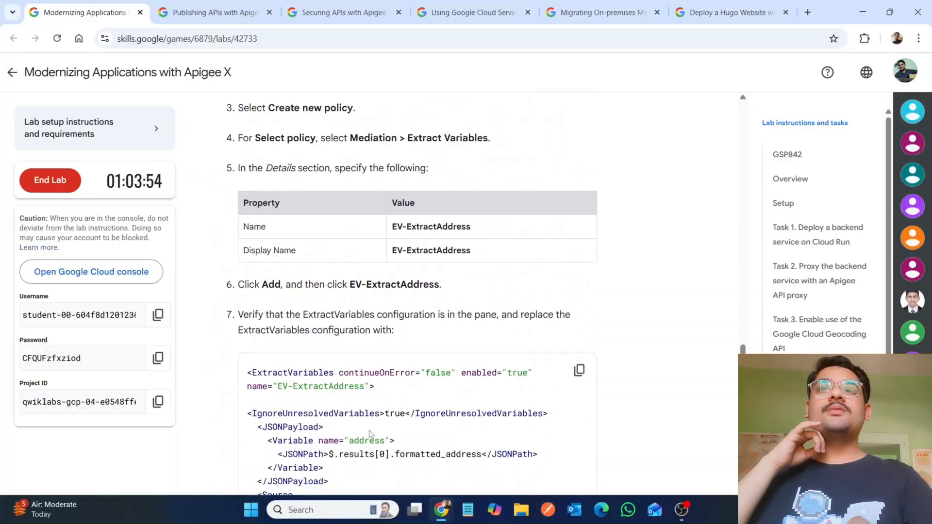
scroll(371, 434, "up", 20)
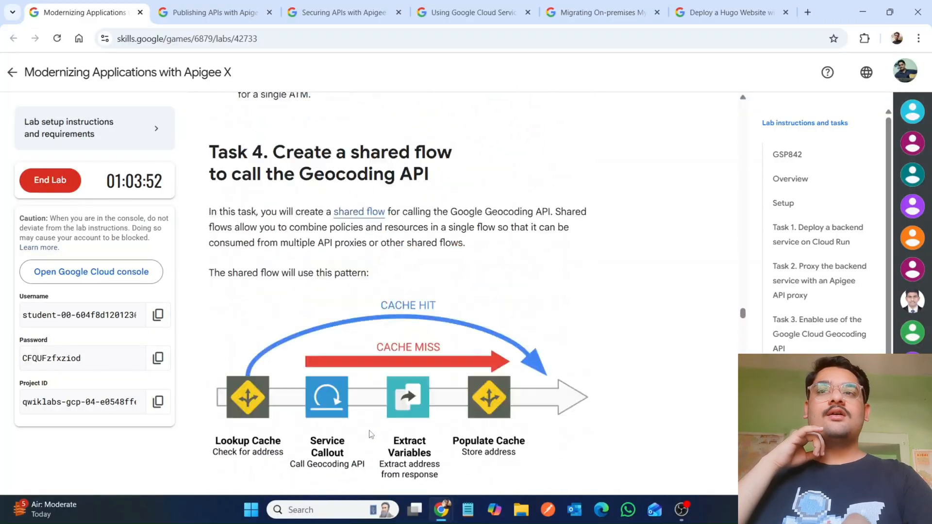
scroll(369, 434, "up", 15)
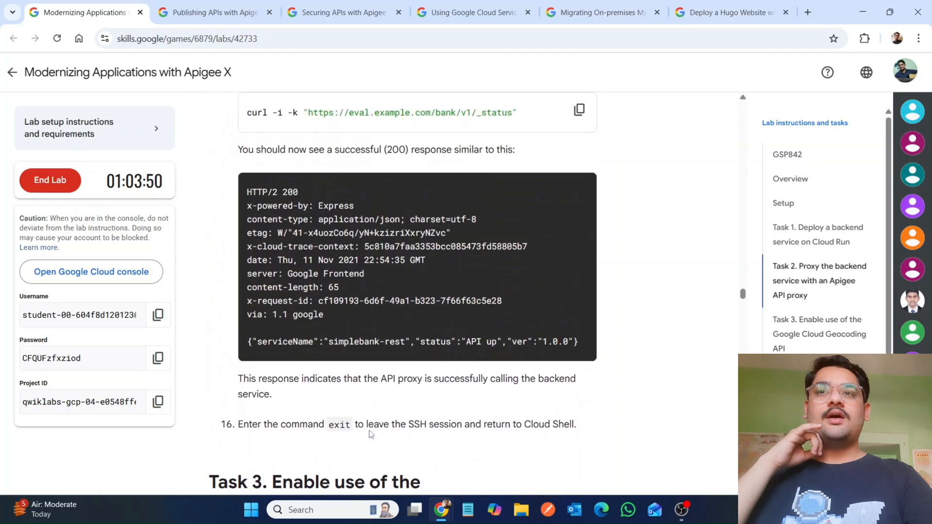
scroll(369, 430, "up", 8)
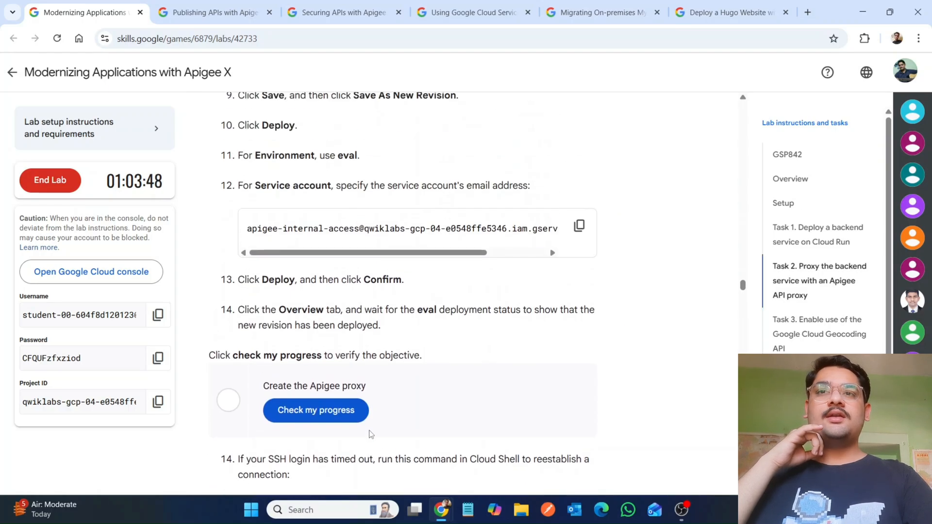
scroll(371, 434, "up", 7)
scroll(371, 433, "down", 6)
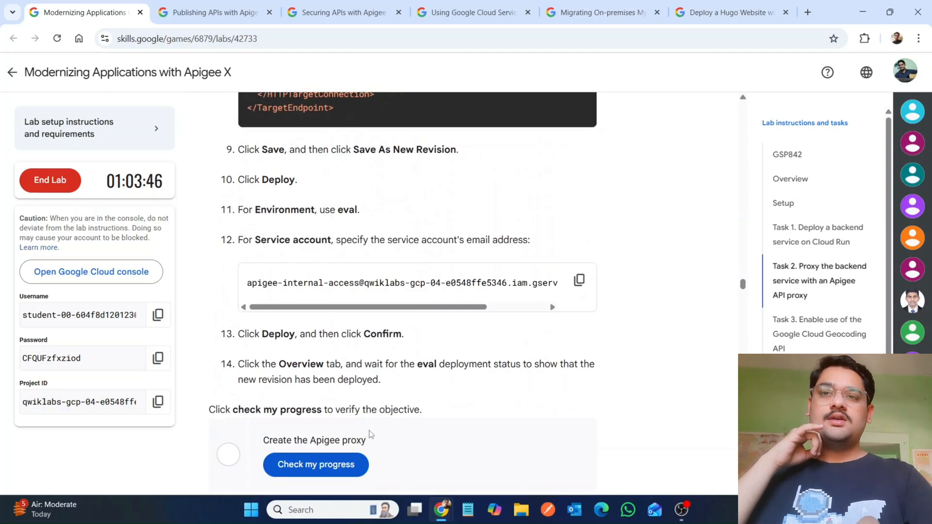
left_click(351, 466)
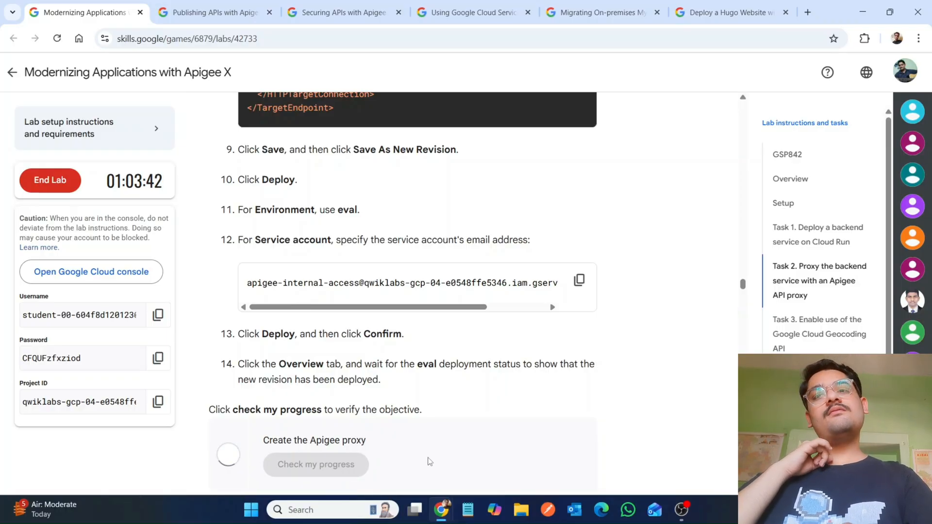
Step: Copy the SSH reconnect command for apigeex-test-vm from the lab and paste it into the Cloud Shell terminal
scroll(429, 462, "down", 8)
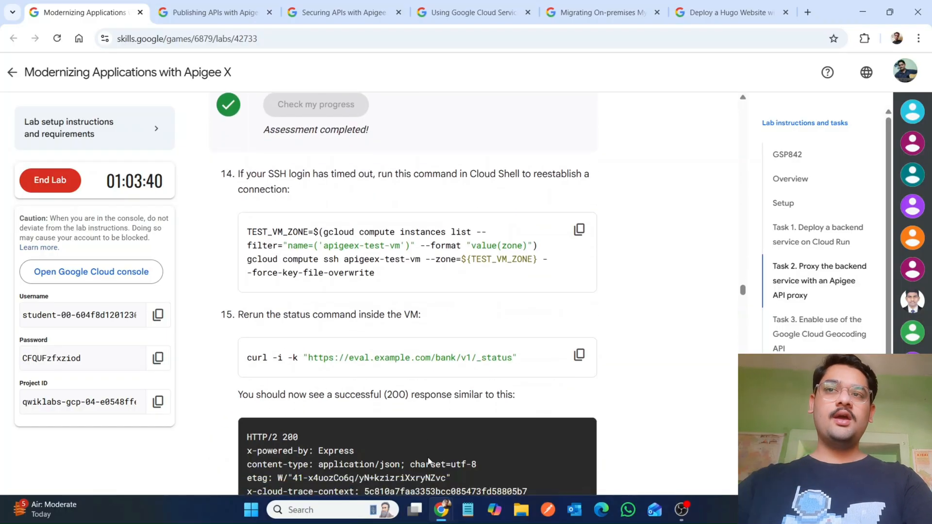
left_click(579, 158)
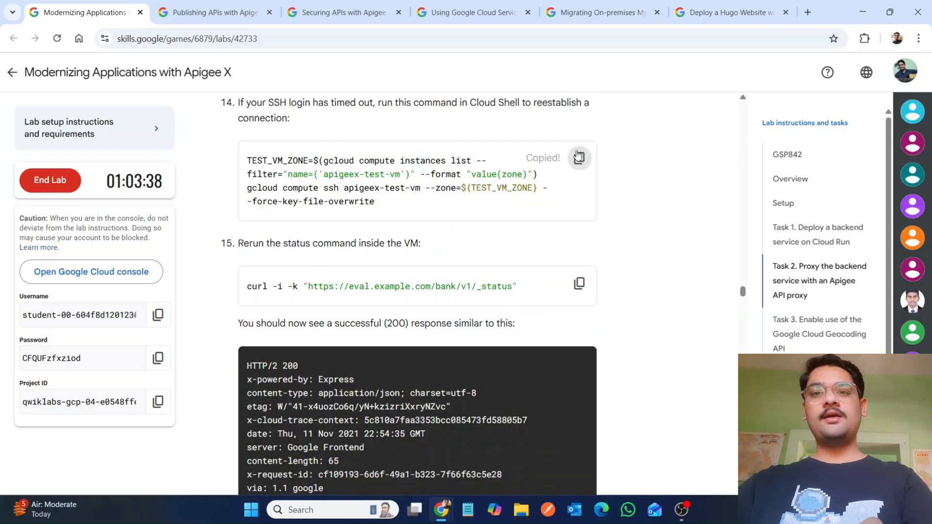
mouse_move(437, 507)
left_click(500, 456)
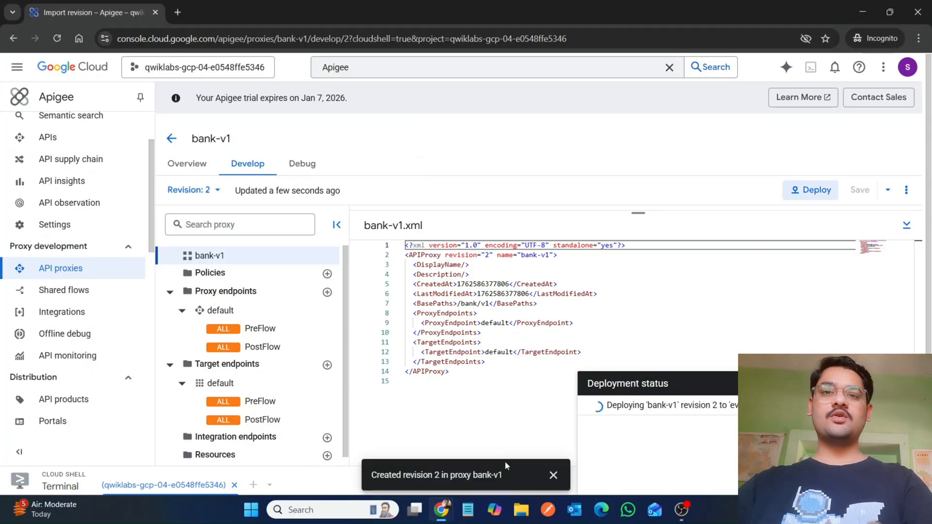
left_click(550, 476)
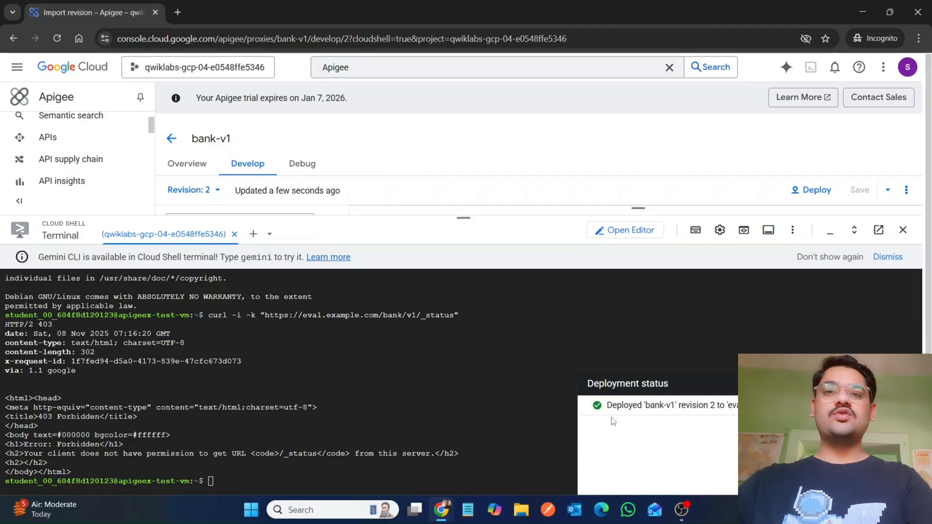
key("ctrl+v")
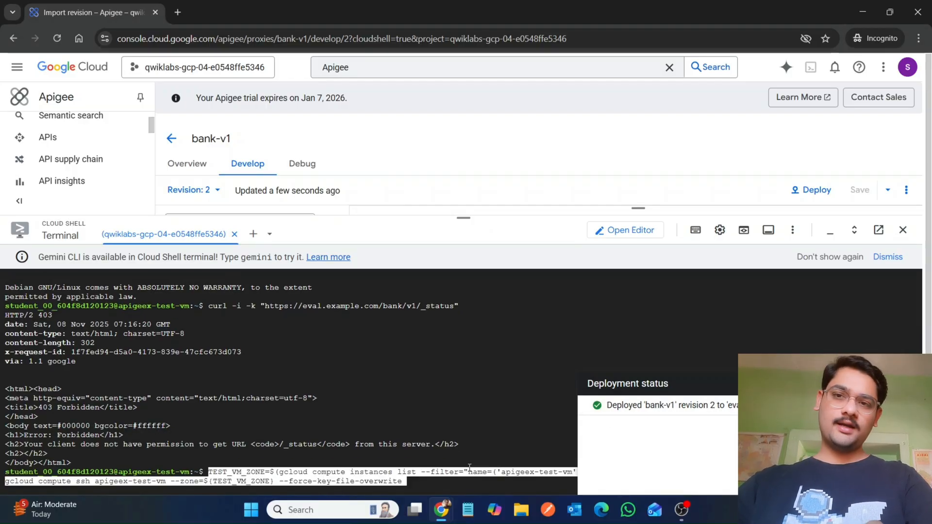
mouse_move(440, 511)
left_click(370, 456)
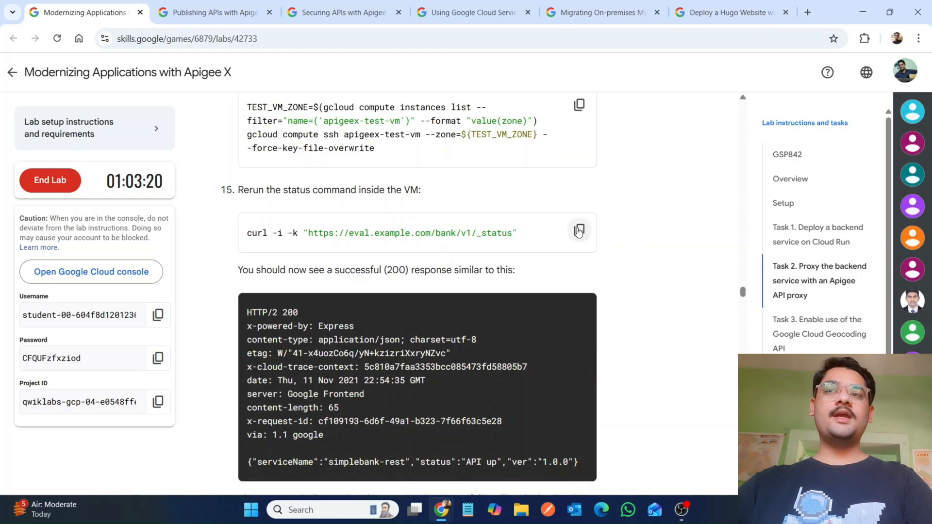
left_click(579, 230)
Step: Leave the new SSH key's passphrase empty, confirming it twice in the terminal
mouse_move(440, 510)
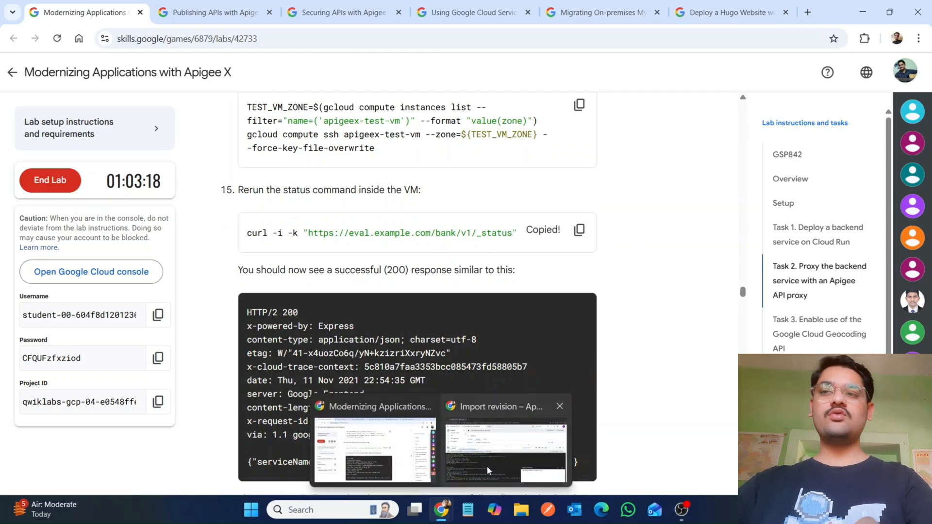
left_click(487, 466)
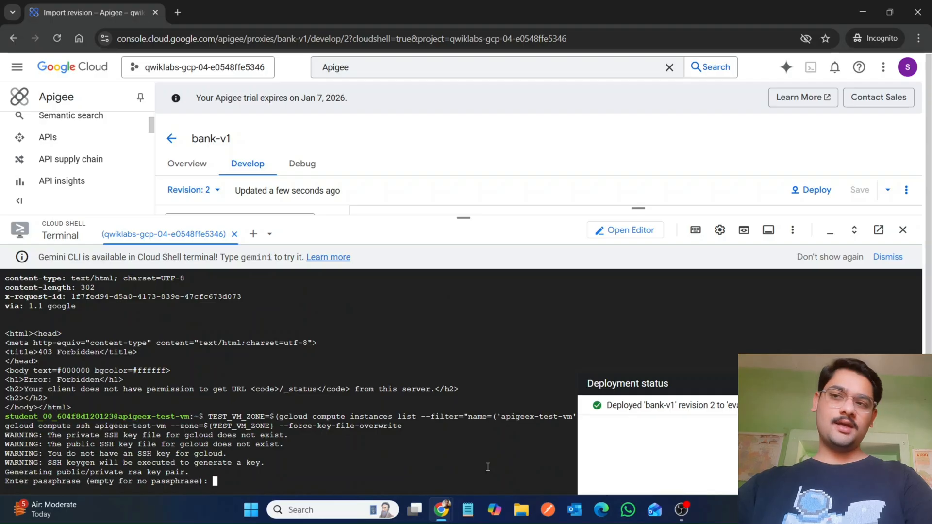
key("Return")
key("Return")
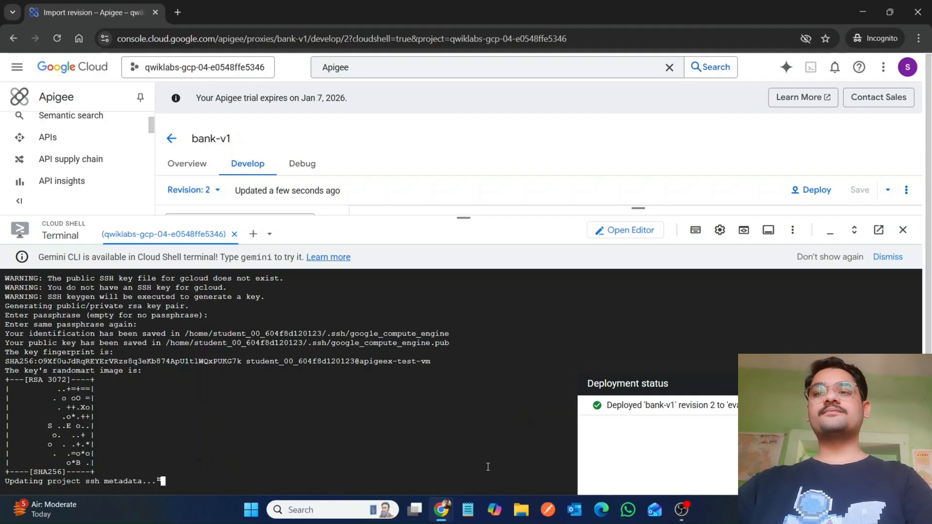
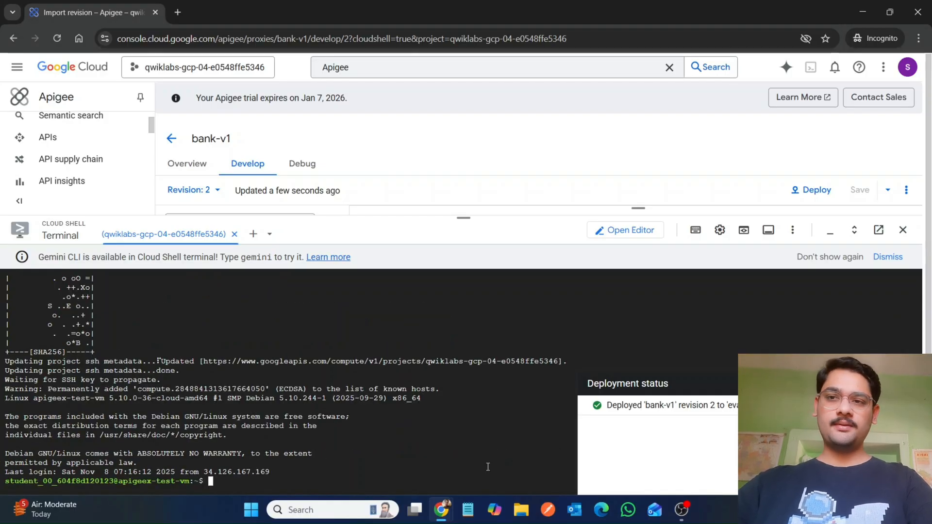
type("curl -i -k \"https://eval.example.com/bank/v1/_status\"")
key("Return")
mouse_move(442, 522)
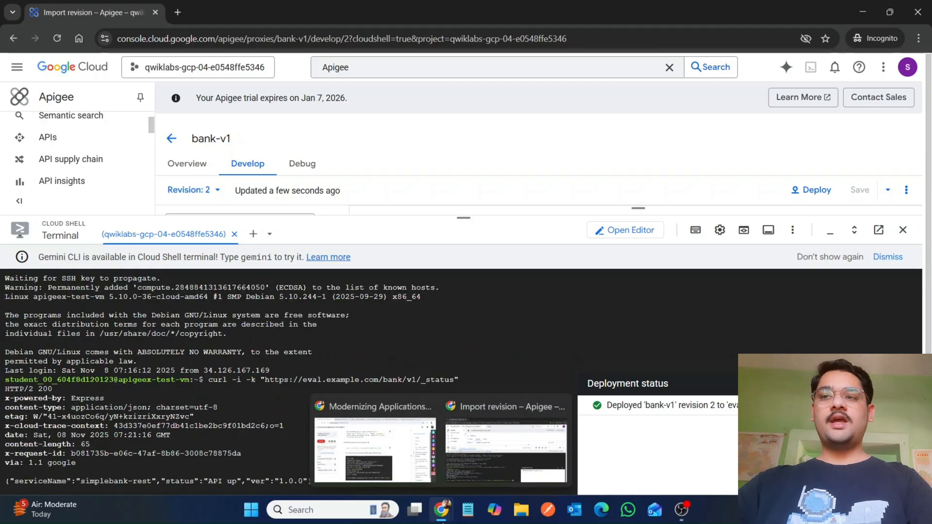
Step: Copy the exit command from the lab instructions and run it to leave the SSH session on apigeex-test-vm
left_click(376, 446)
scroll(403, 485, "down", 8)
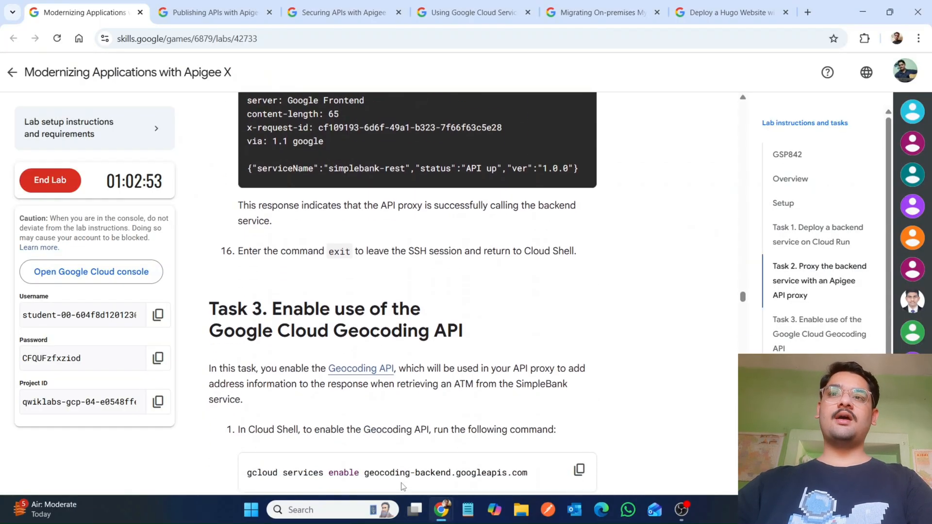
scroll(403, 486, "down", 2)
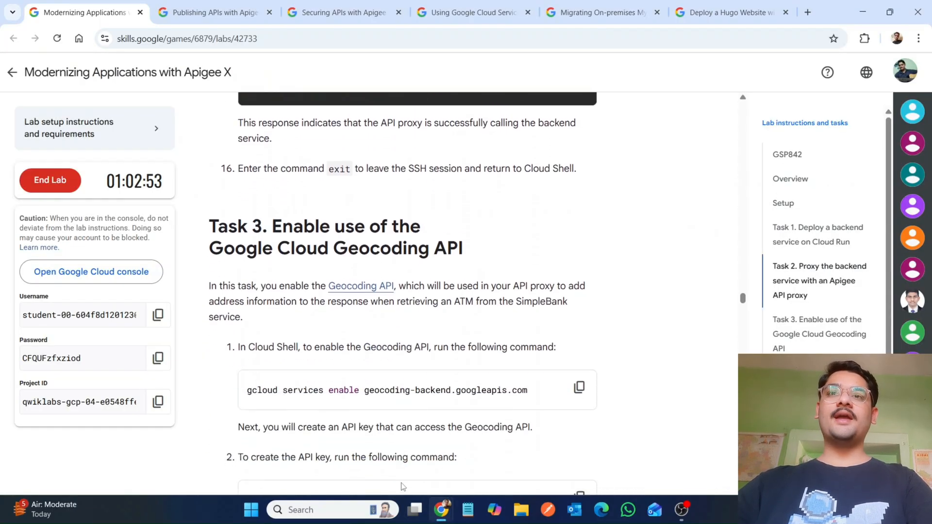
double_click(336, 167)
key("ctrl+c")
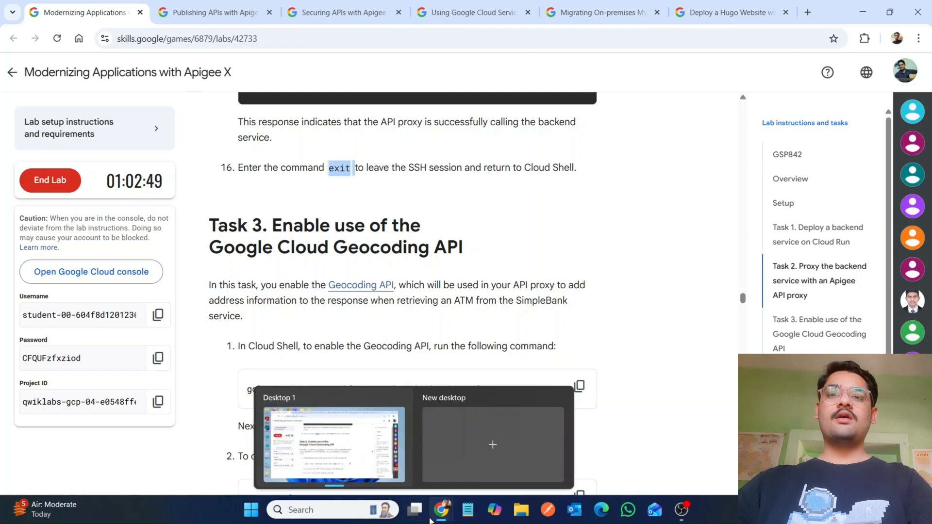
mouse_move(441, 509)
left_click(462, 473)
key("ctrl+v")
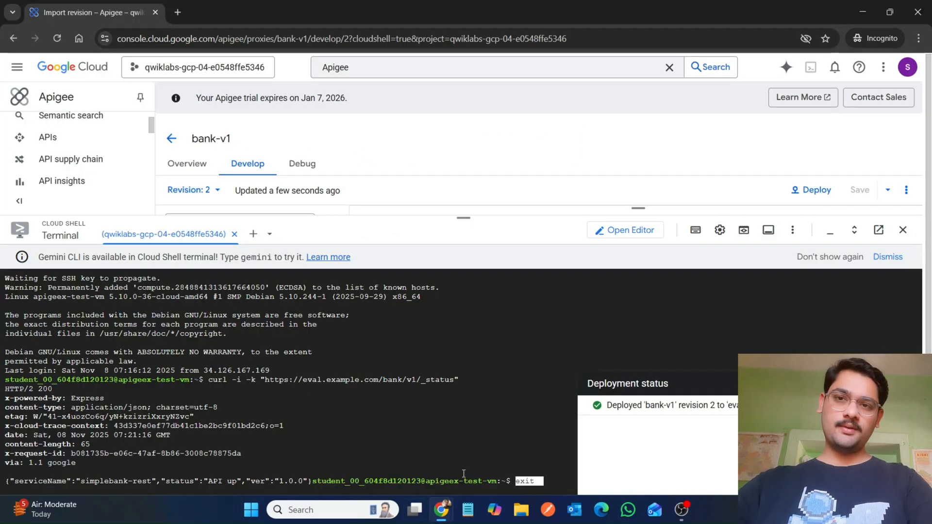
key("Return")
Step: Run exit again in the terminal to close the remaining SSH session and return to Cloud Shell
mouse_move(438, 515)
left_click(395, 483)
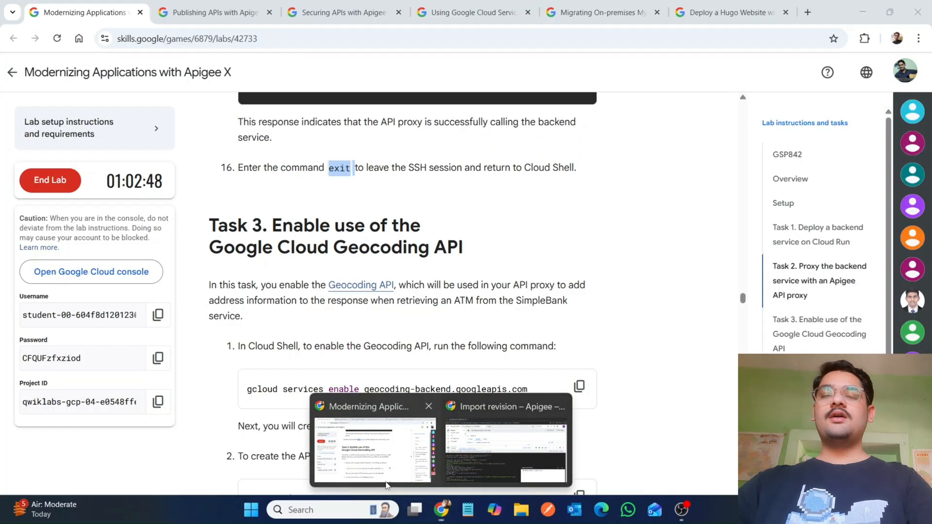
left_click(483, 455)
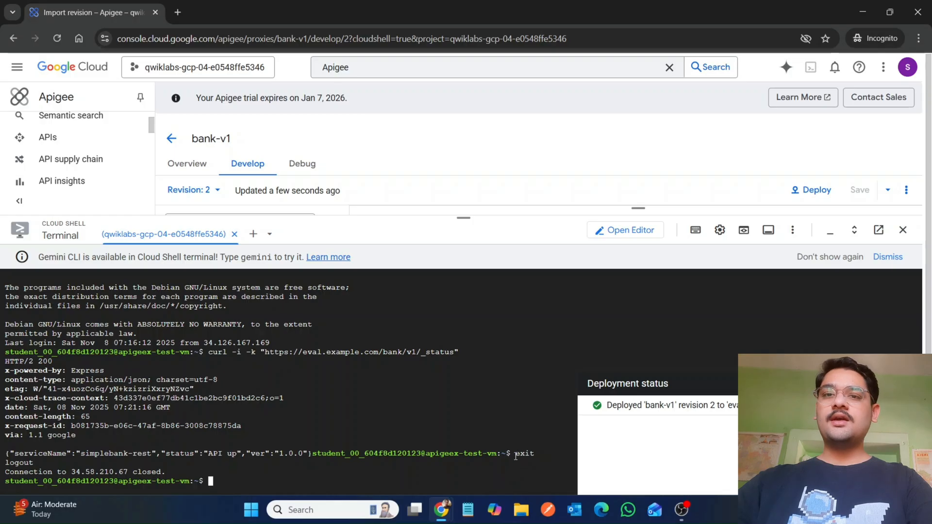
left_click_drag(513, 447, 531, 453)
double_click(532, 453)
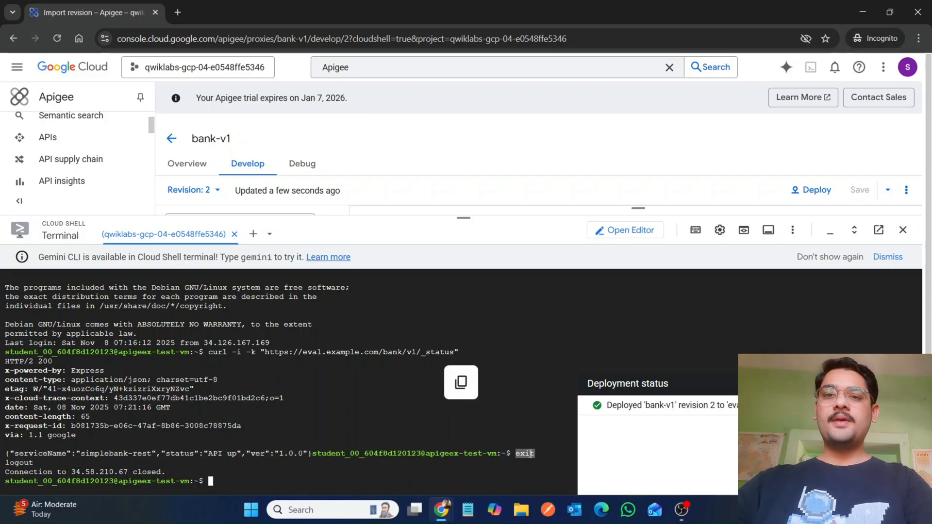
key("ctrl+v")
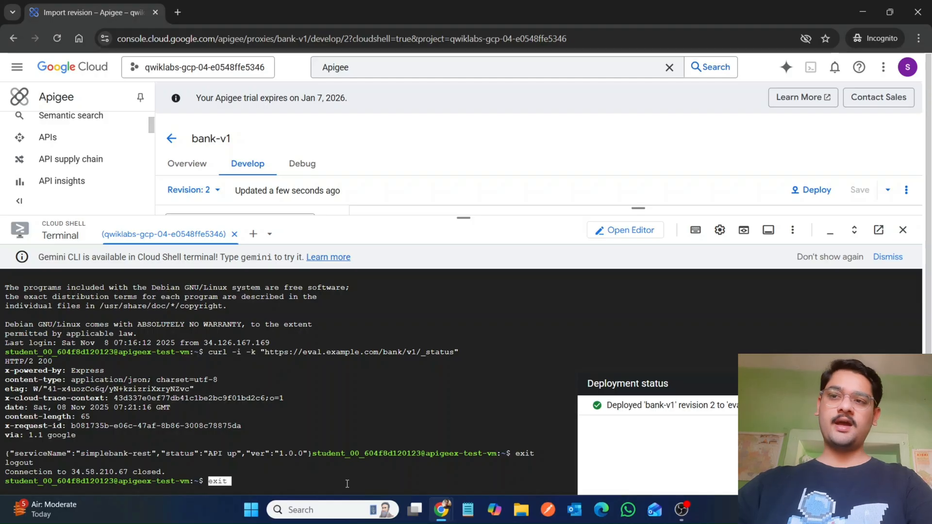
key("Return")
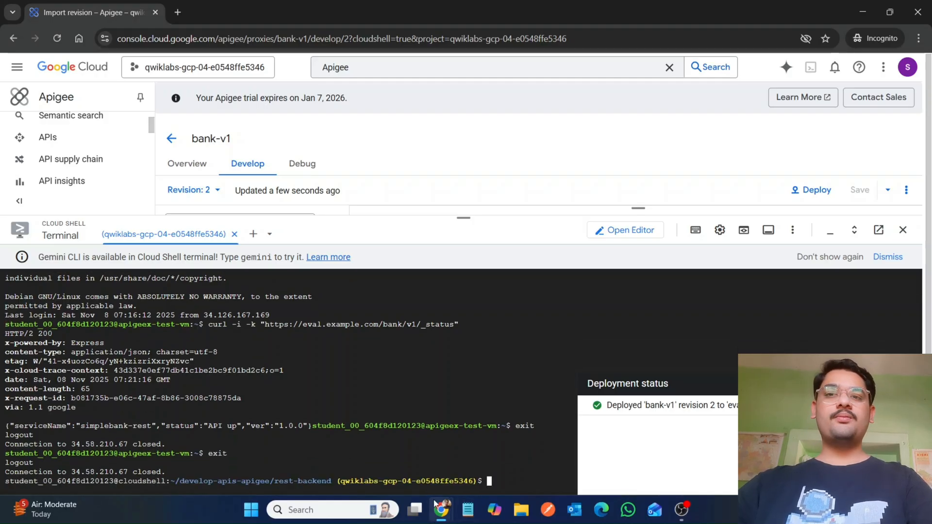
Step: Enable the Geocoding API by running gcloud services enable geocoding-backend.googleapis.com in Cloud Shell
mouse_move(441, 510)
left_click(358, 456)
scroll(358, 456, "down", 3)
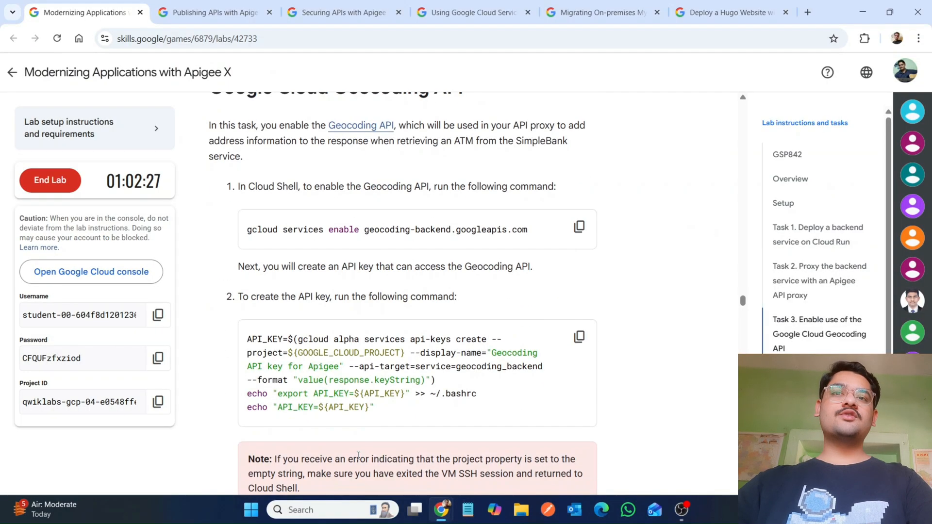
left_click(579, 226)
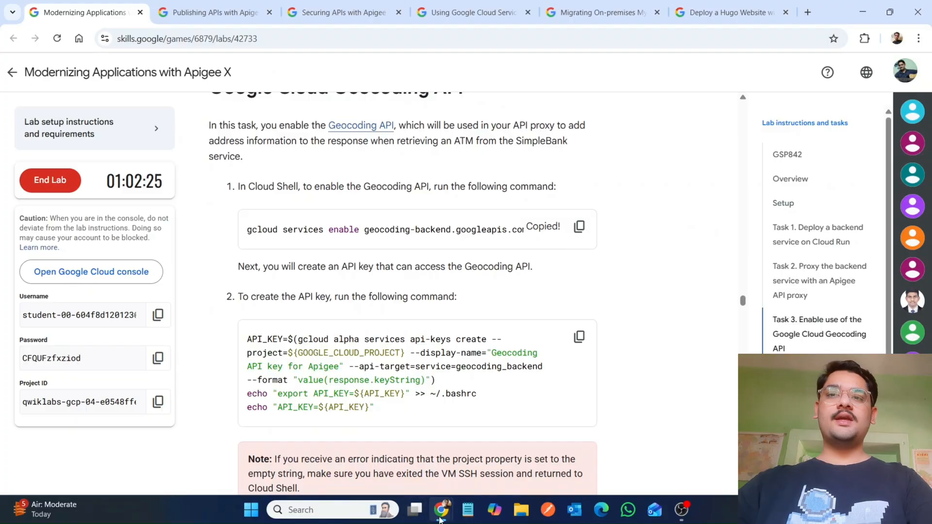
mouse_move(440, 514)
left_click(490, 468)
key("ctrl+v")
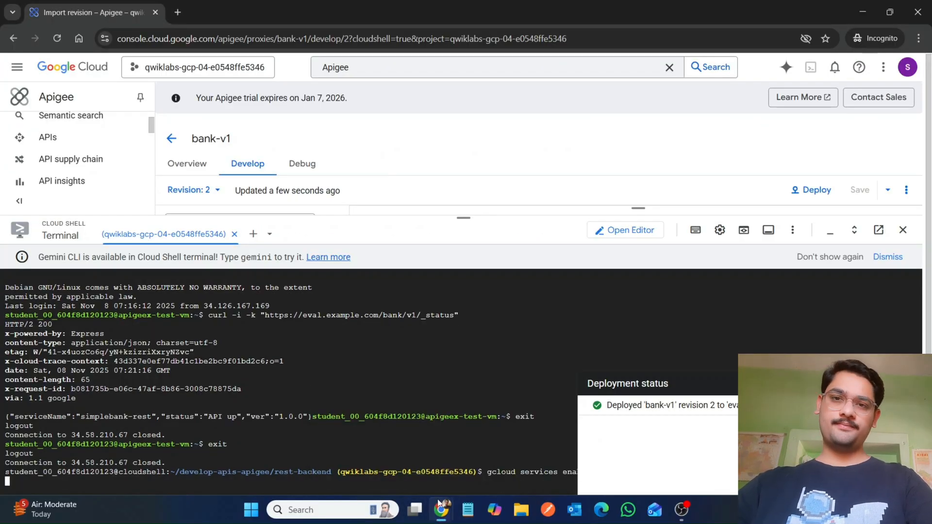
Step: Copy the lab's API_KEY creation command for the Geocoding API key for Apigee and run it in Cloud Shell
left_click(367, 457)
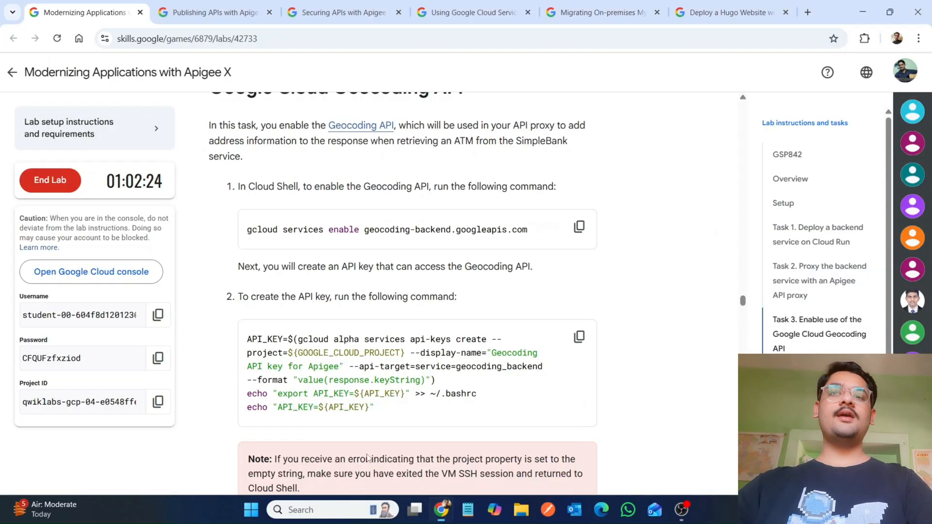
left_click(579, 335)
mouse_move(441, 515)
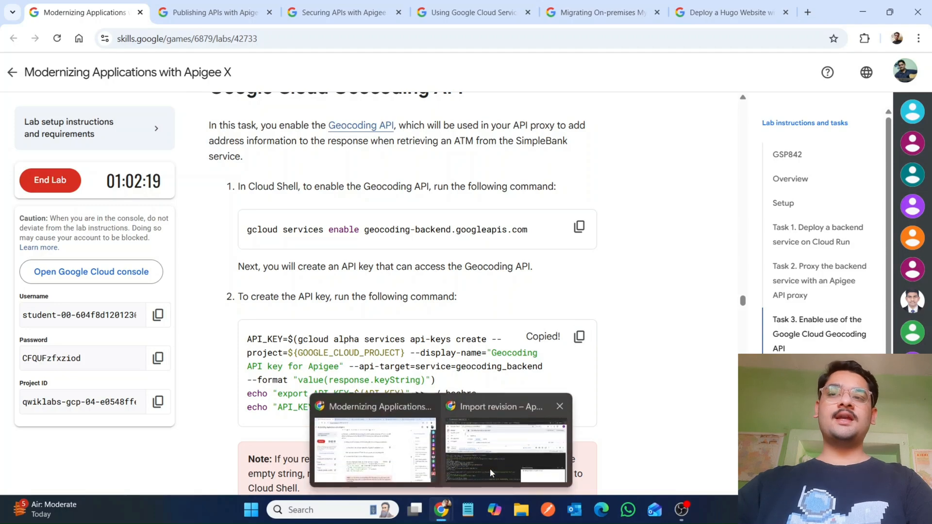
left_click(490, 468)
key("ctrl+v")
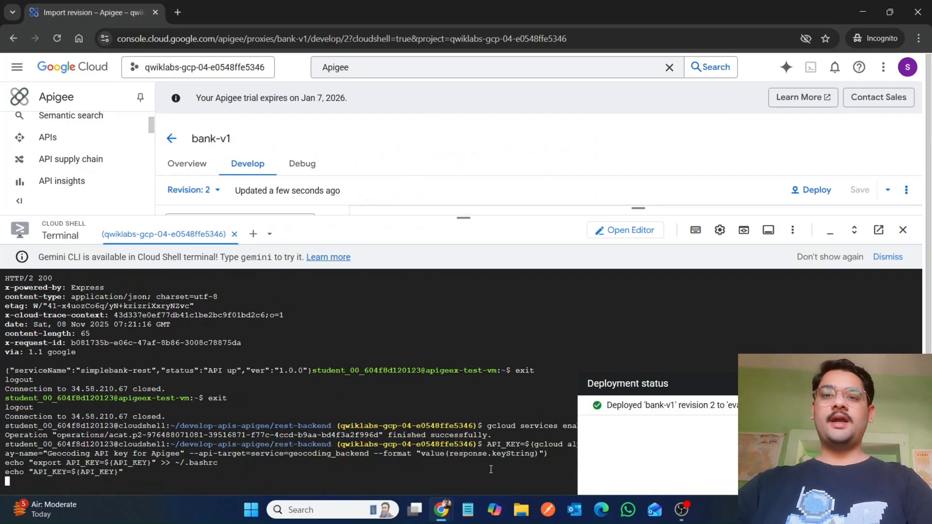
Step: Run the lab's progress check for the Enable use of the Google Cloud Geocoding API objective
mouse_move(433, 505)
left_click(398, 478)
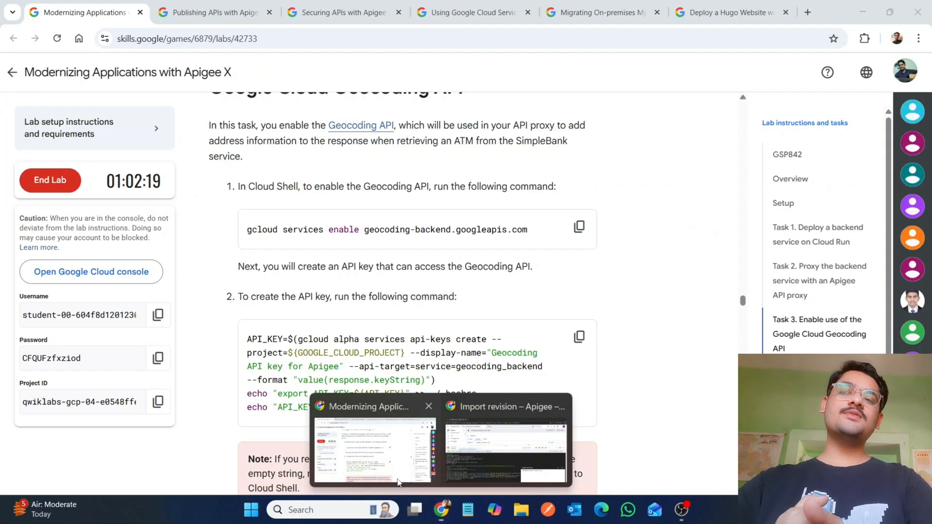
scroll(398, 478, "down", 4)
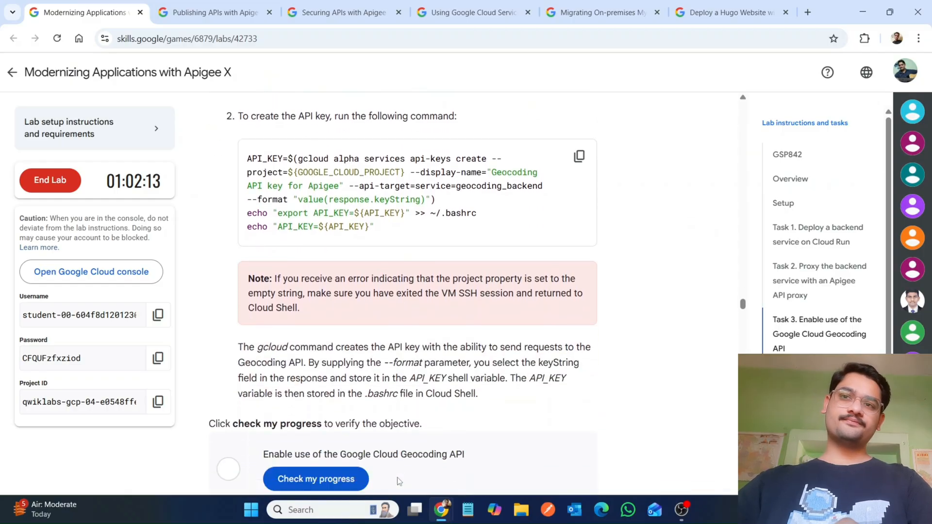
scroll(327, 431, "down", 3)
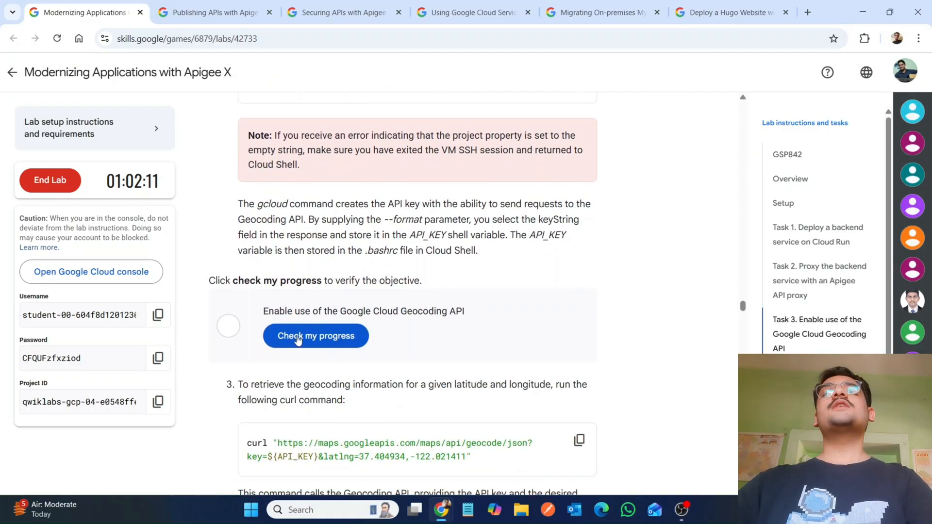
left_click(296, 334)
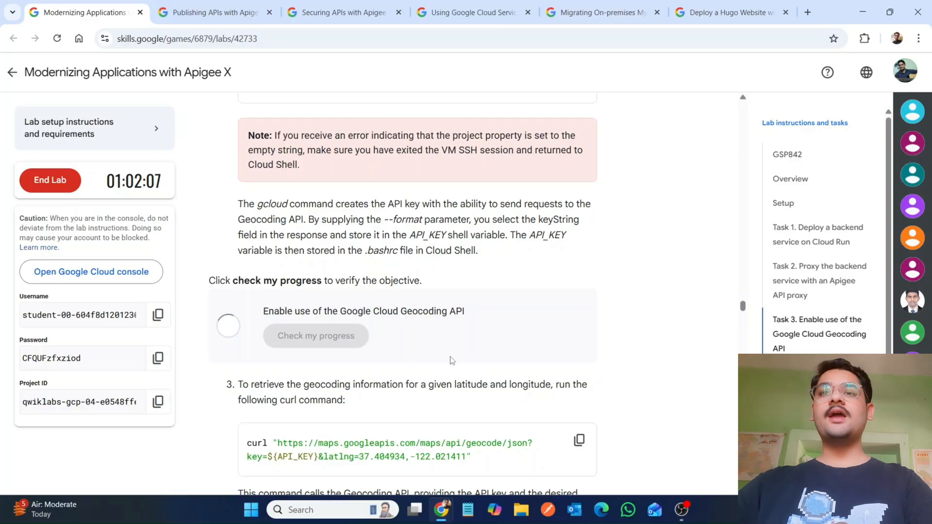
left_click(331, 336)
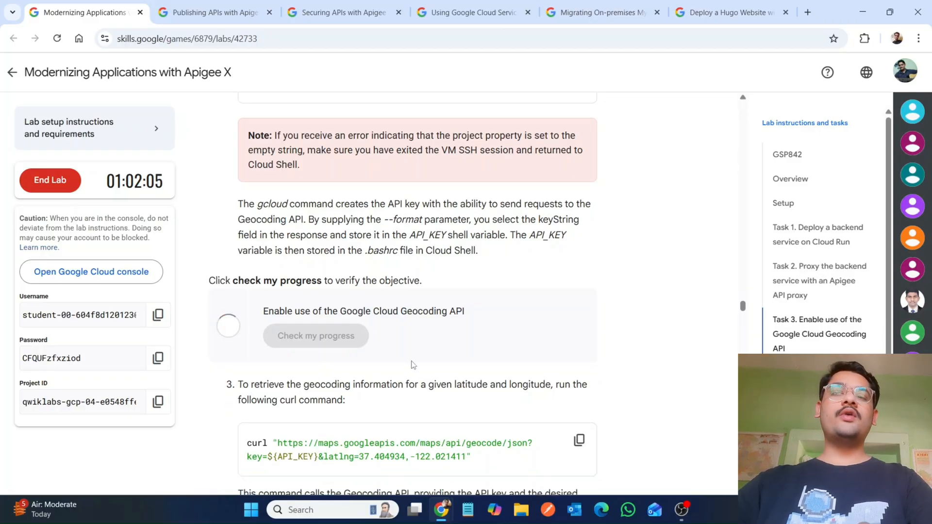
mouse_move(441, 510)
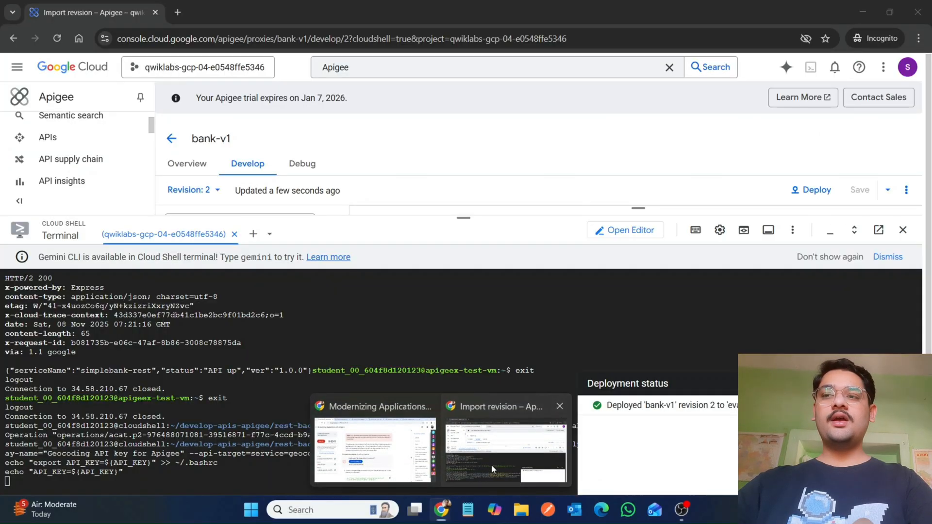
left_click(491, 465)
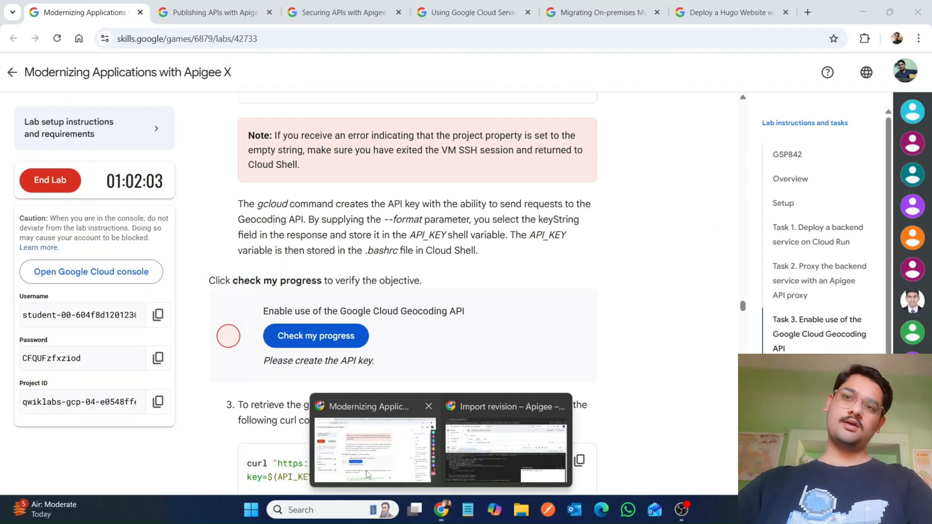
left_click(367, 475)
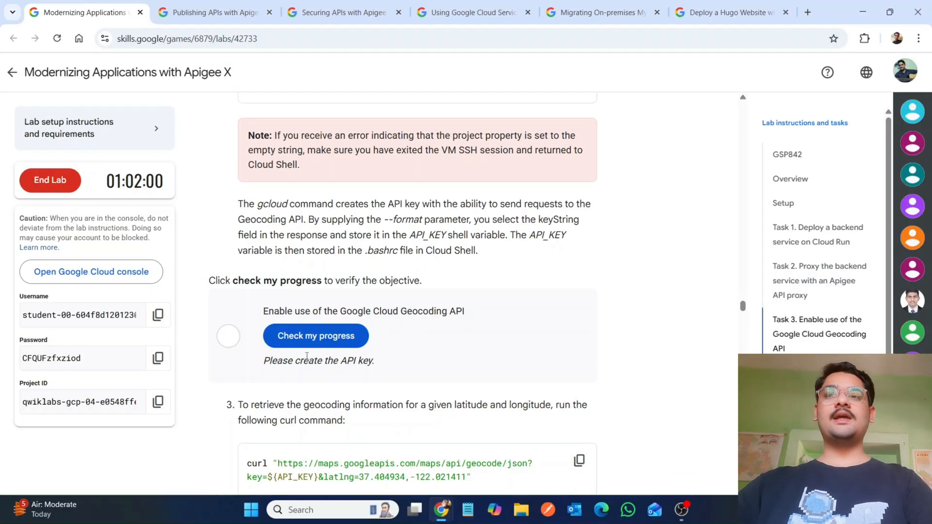
left_click(310, 344)
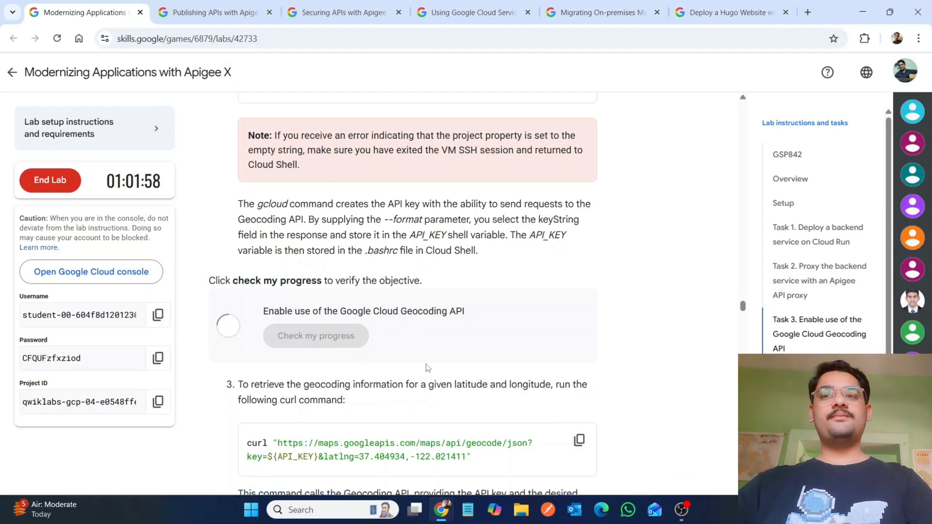
Step: Run the lab's Geocoding curl command for latlng 37.404934,-122.021411 in Cloud Shell
scroll(549, 230, "down", 5)
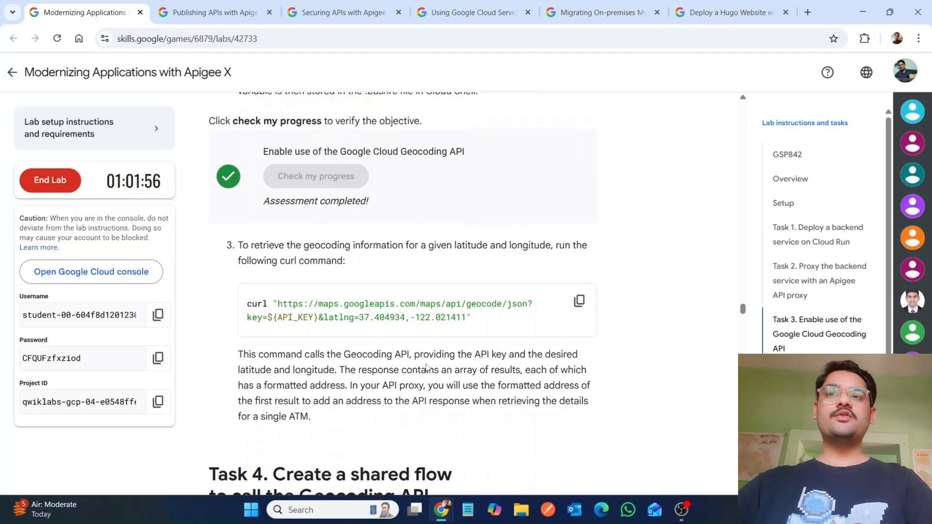
left_click(579, 240)
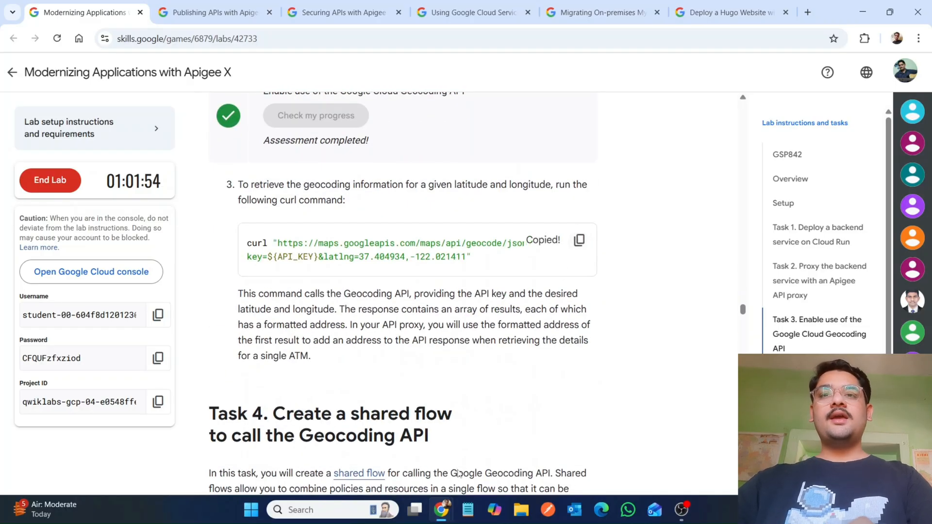
mouse_move(442, 513)
left_click(493, 455)
key("ctrl+v")
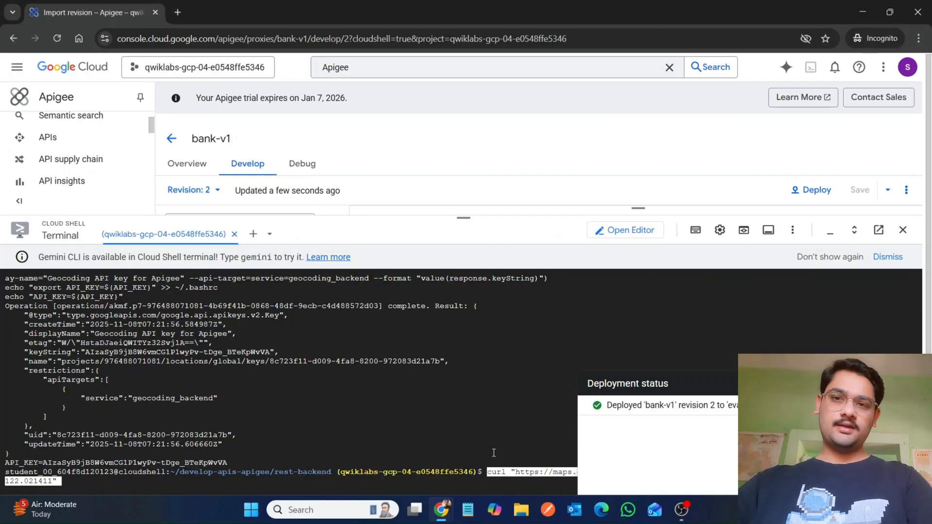
key("Return")
Step: Select the shared flow name get-address-for-location in the lab, shrink Cloud Shell, and open Apigee's Shared flows page
left_click(371, 468)
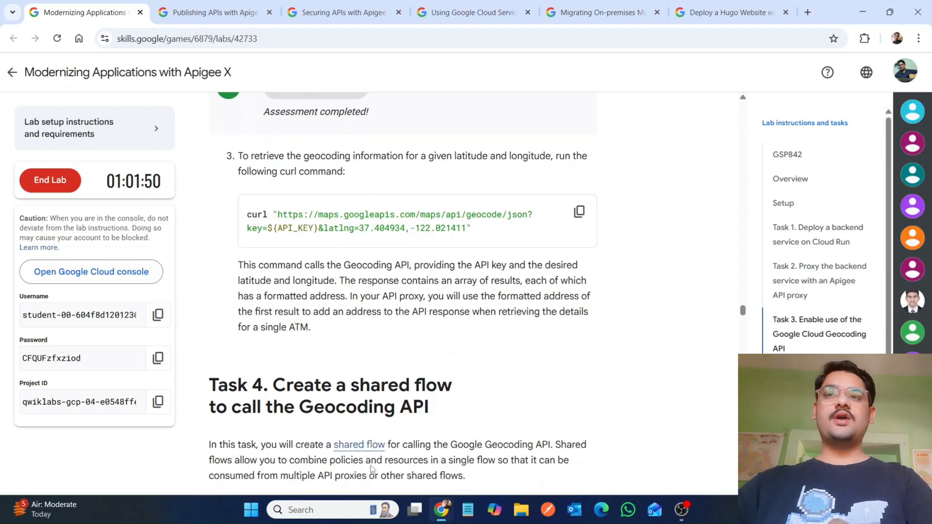
scroll(372, 469, "down", 5)
scroll(371, 468, "down", 8)
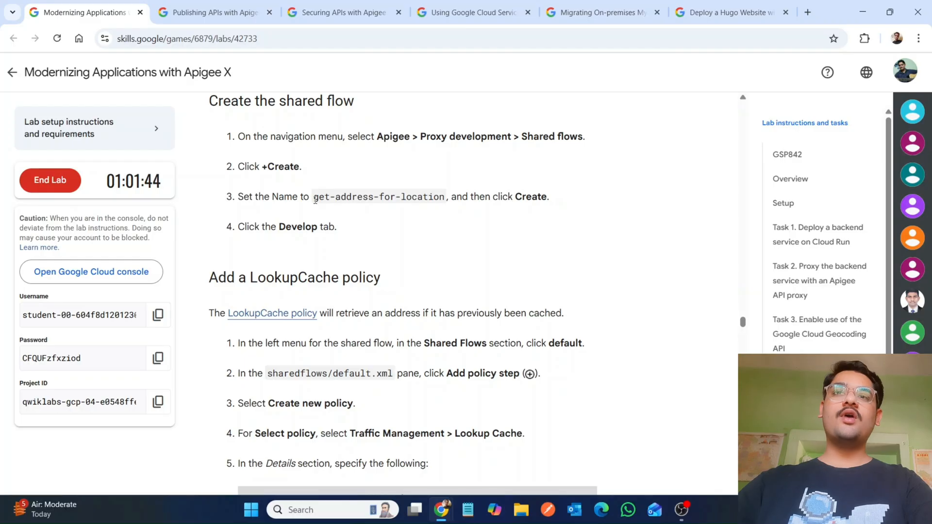
left_click_drag(315, 199, 445, 200)
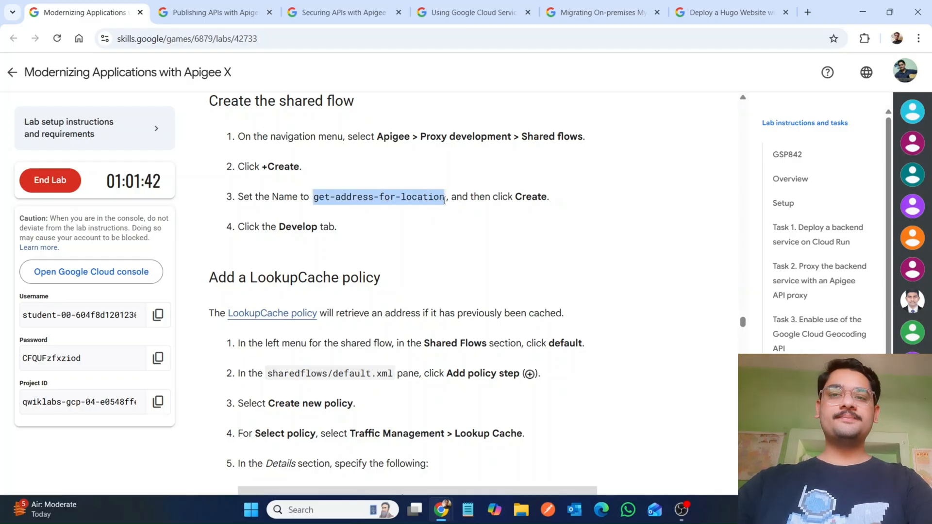
mouse_move(441, 509)
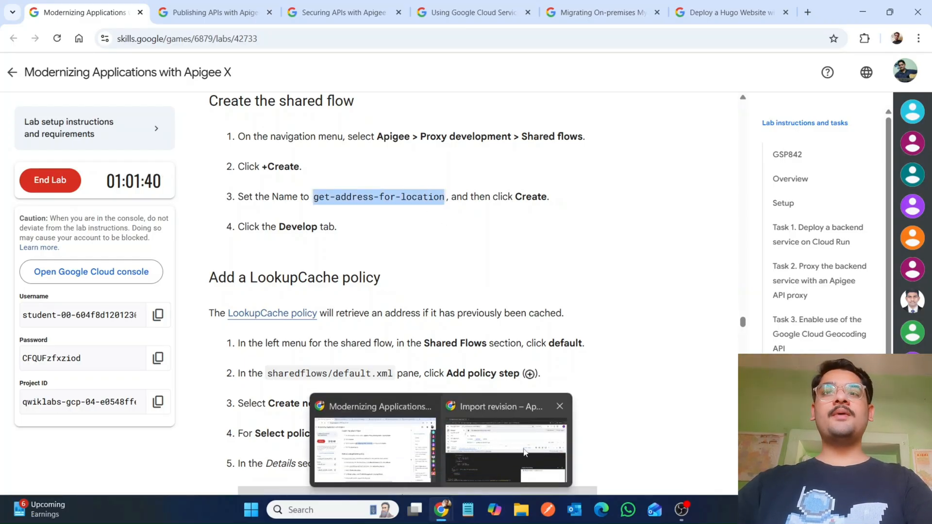
left_click(507, 461)
left_click_drag(467, 214, 463, 468)
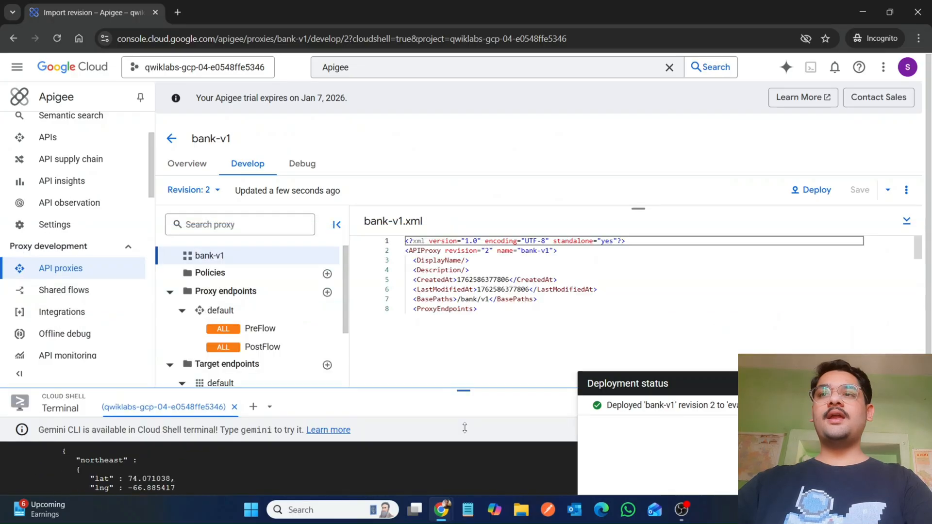
left_click(85, 277)
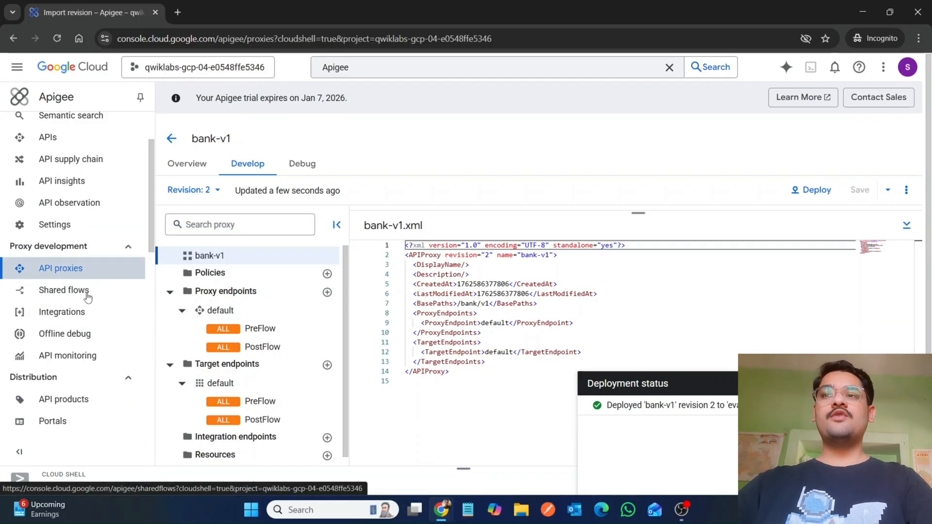
left_click(62, 293)
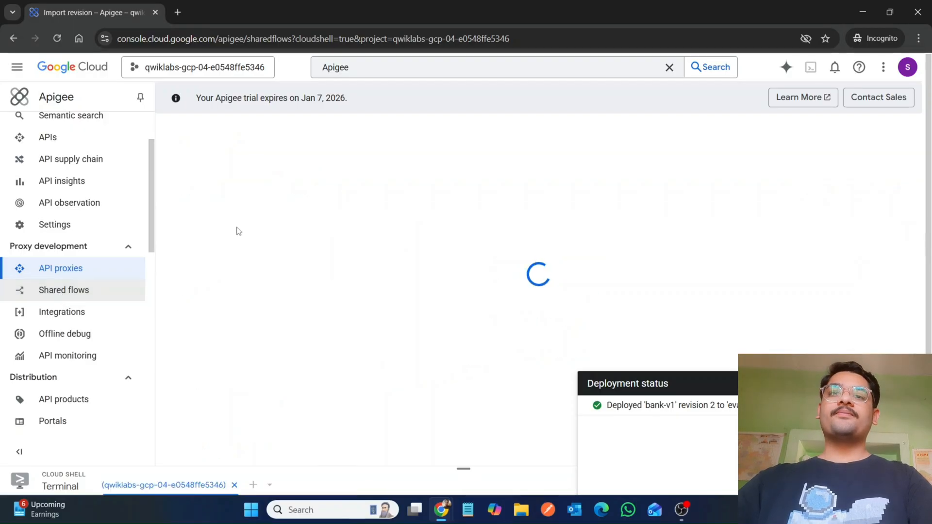
Step: Create a new shared flow named get-address-for-location
left_click(292, 139)
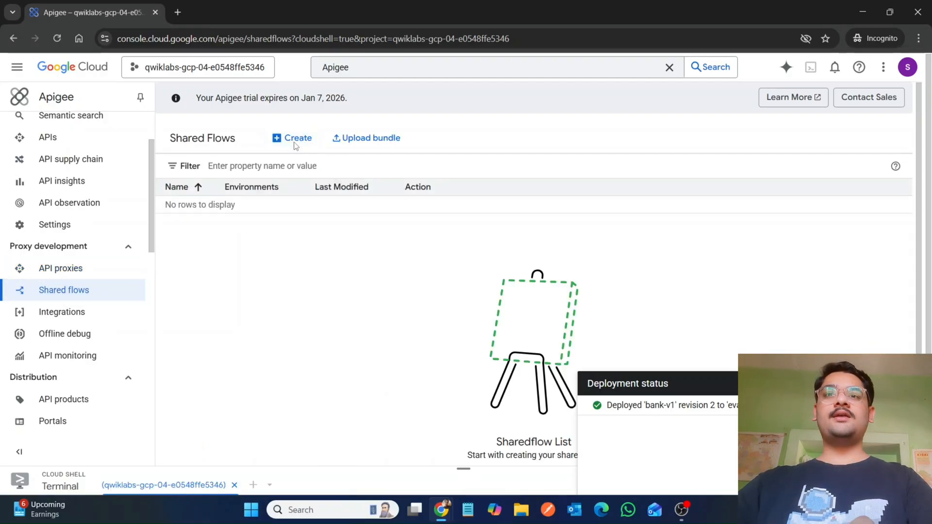
key("ctrl+v")
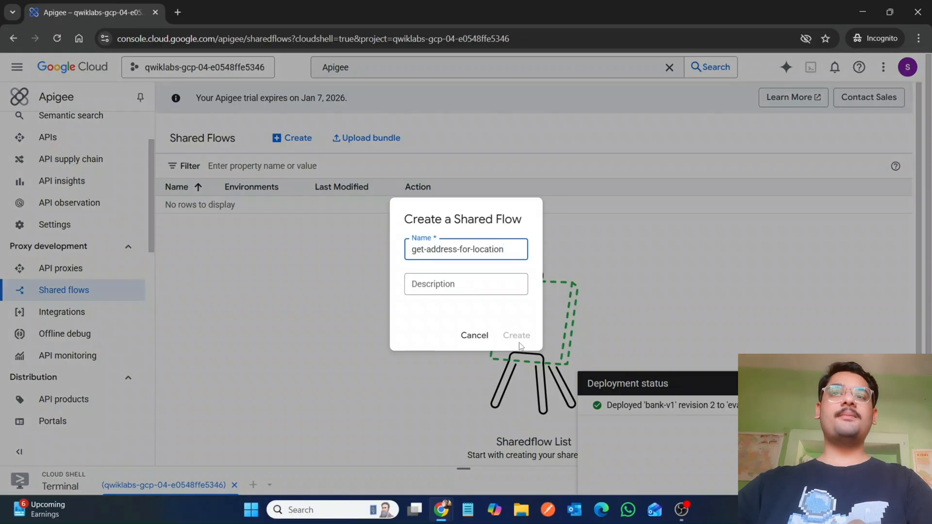
left_click(517, 335)
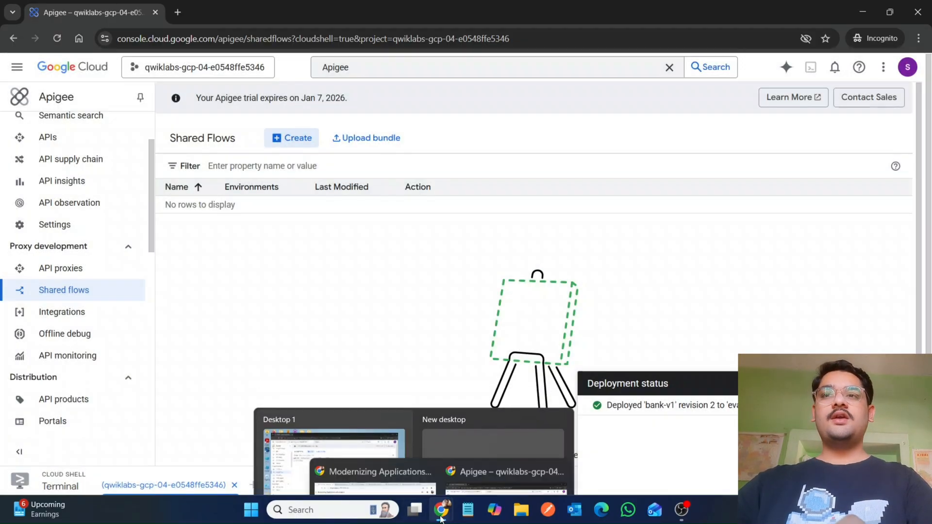
Step: Read the lab's next instructions and open the shared flow's Develop view
mouse_move(440, 510)
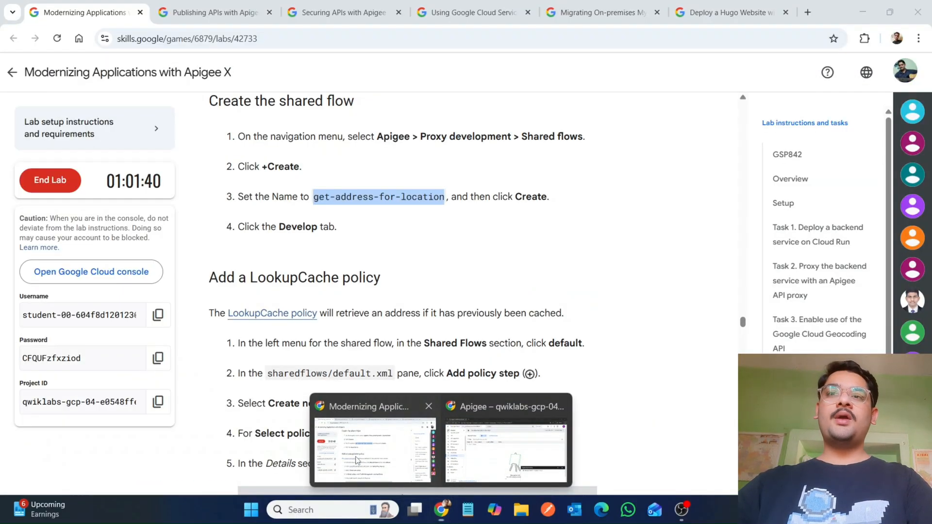
left_click(356, 460)
scroll(356, 460, "down", 1)
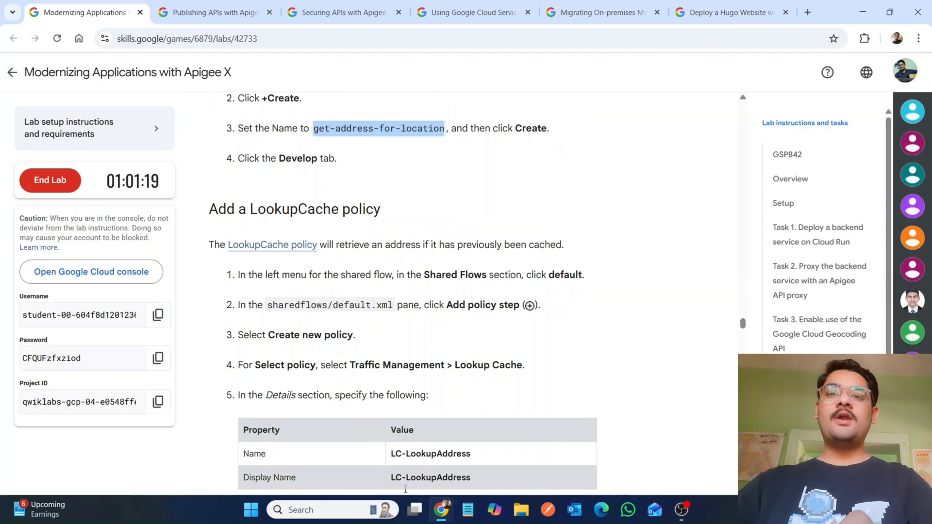
mouse_move(440, 509)
left_click(510, 391)
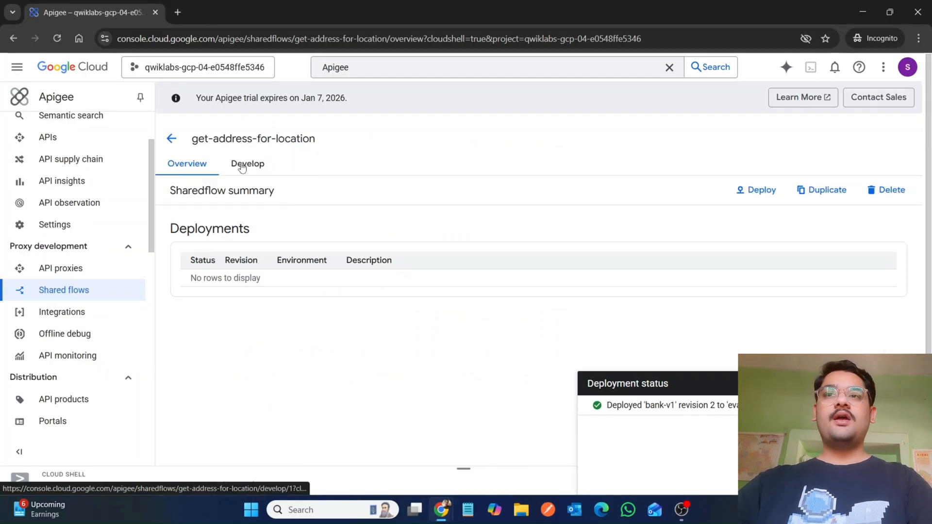
left_click(242, 165)
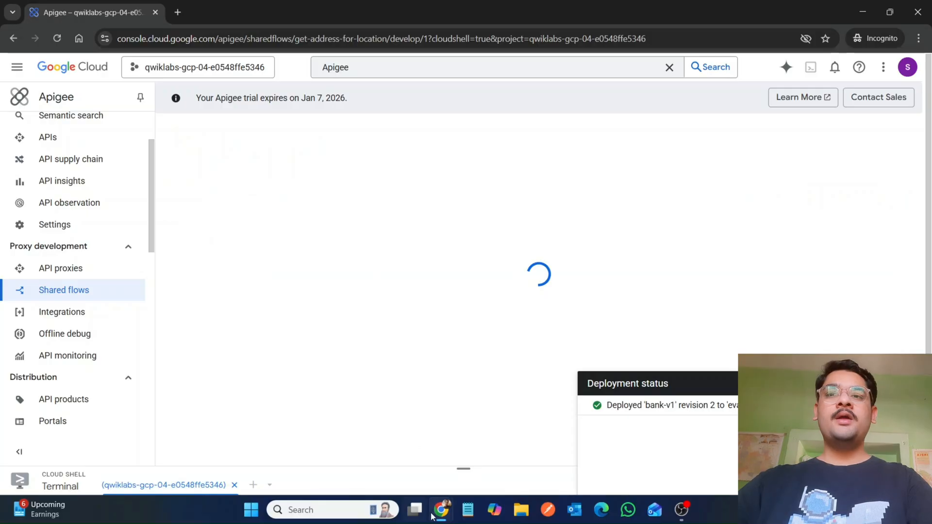
Step: Open the default flow under Shared flows and start adding a policy step to it
mouse_move(432, 517)
left_click(347, 463)
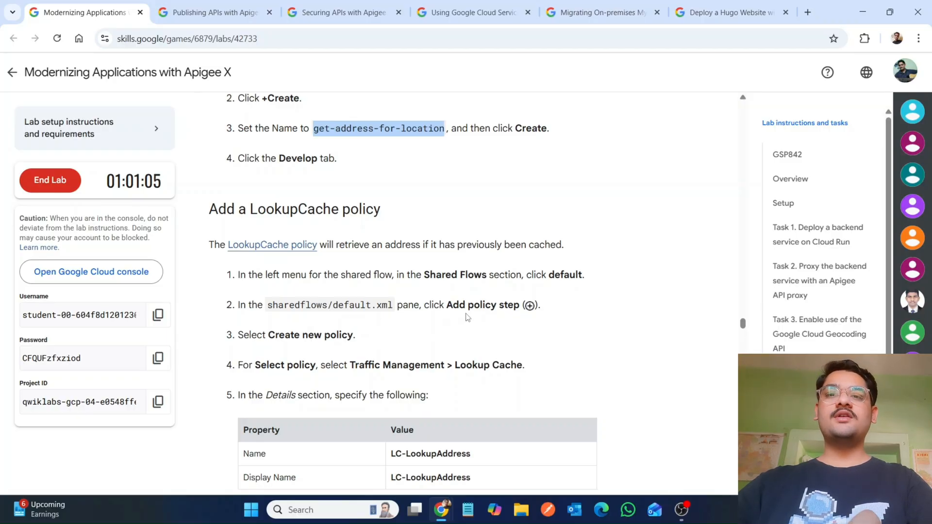
mouse_move(443, 520)
left_click(505, 444)
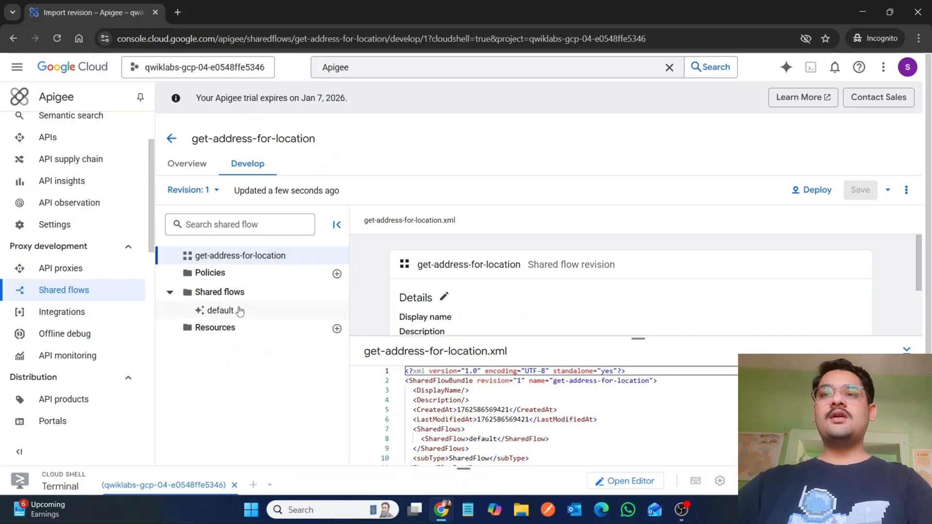
left_click(225, 313)
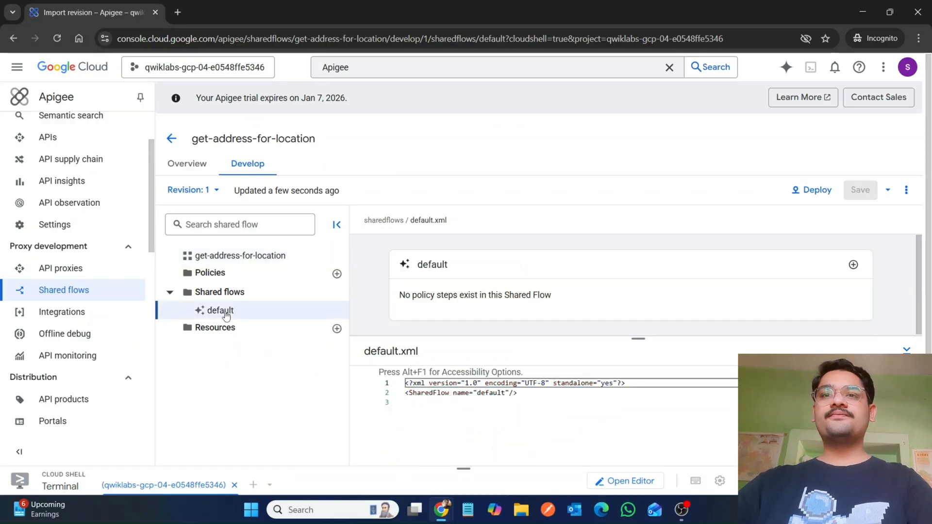
left_click(853, 264)
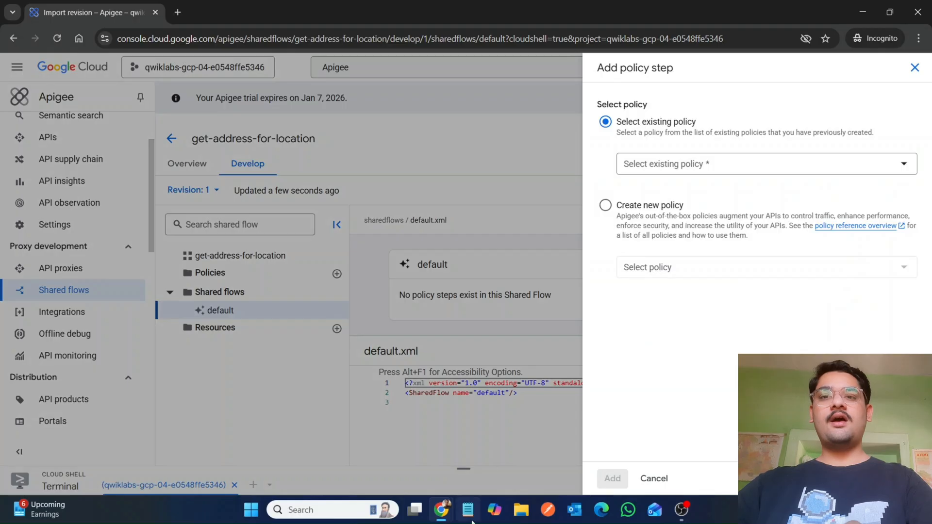
Step: Choose to create a new policy in the policy step panel and open the policy type list
mouse_move(440, 512)
left_click(375, 459)
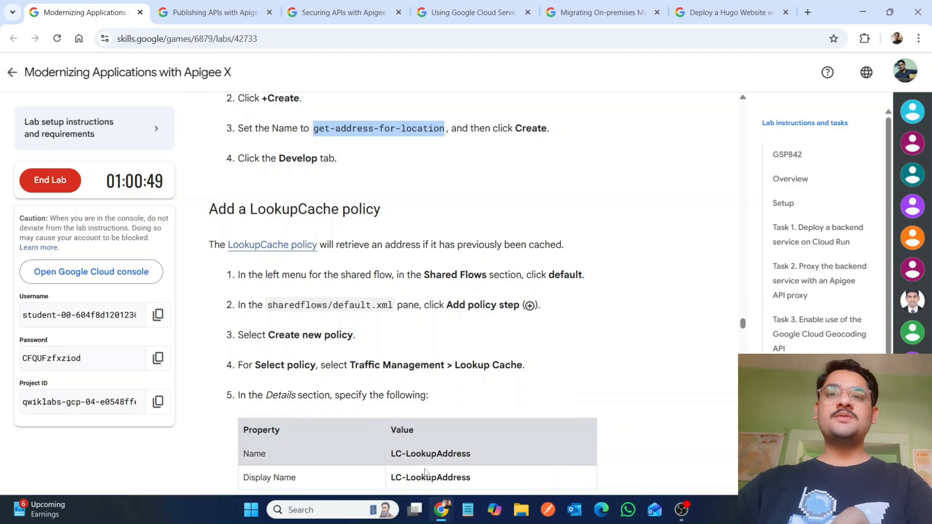
mouse_move(441, 510)
left_click(486, 482)
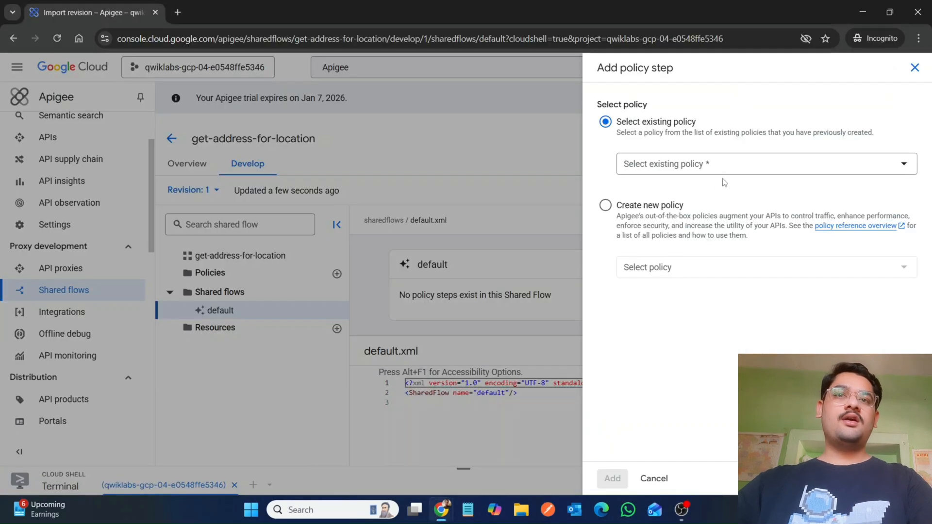
left_click(641, 207)
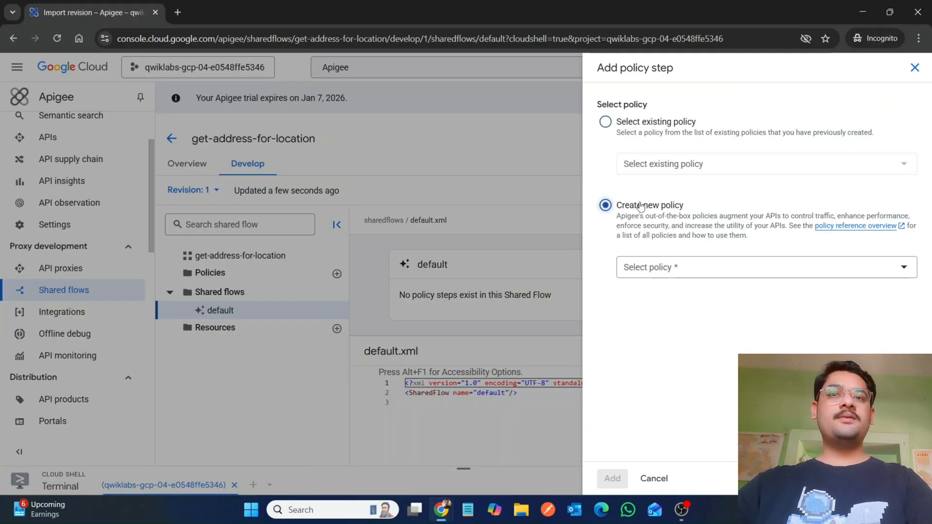
left_click(664, 266)
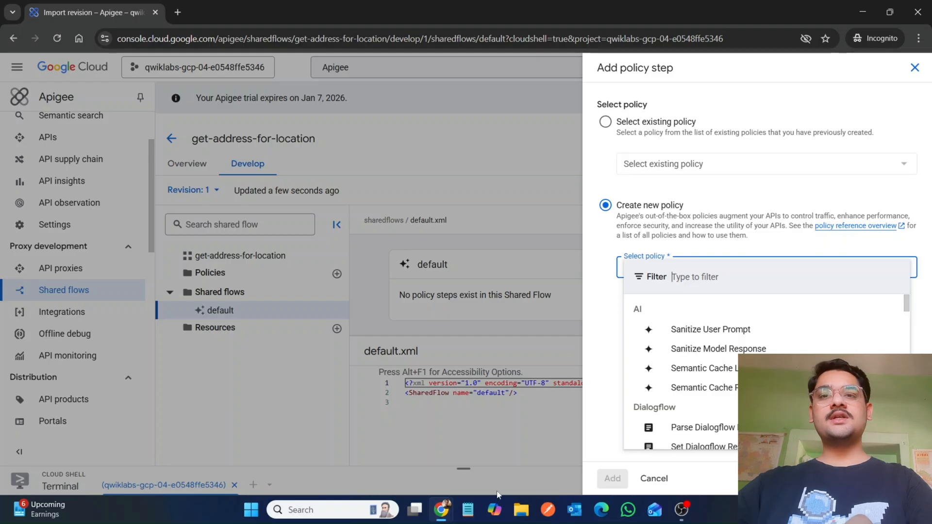
mouse_move(441, 510)
left_click(374, 447)
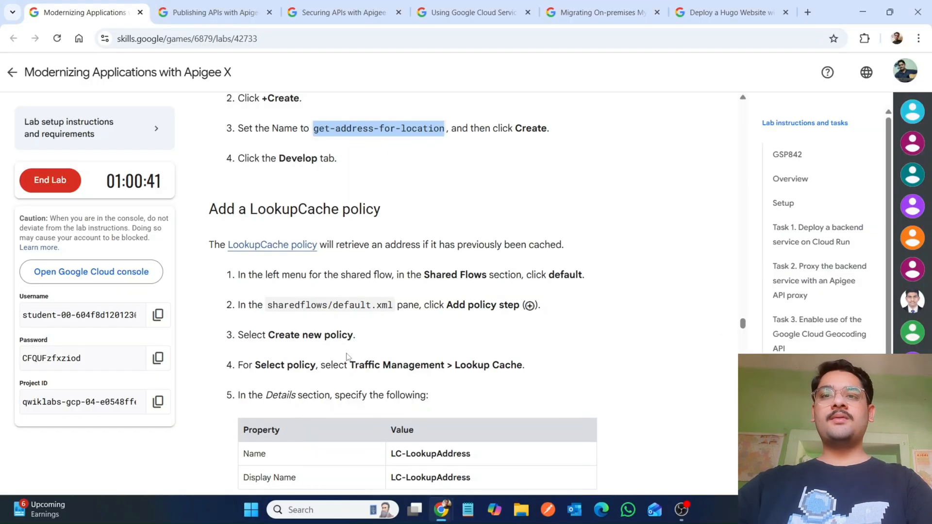
left_click_drag(349, 365, 446, 364)
key("ctrl+c")
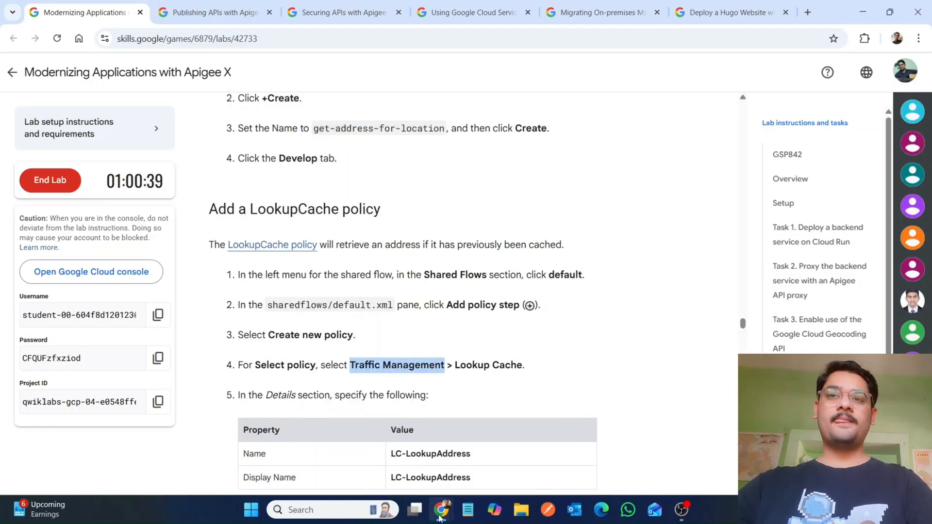
mouse_move(440, 510)
left_click(507, 459)
key("ctrl+v")
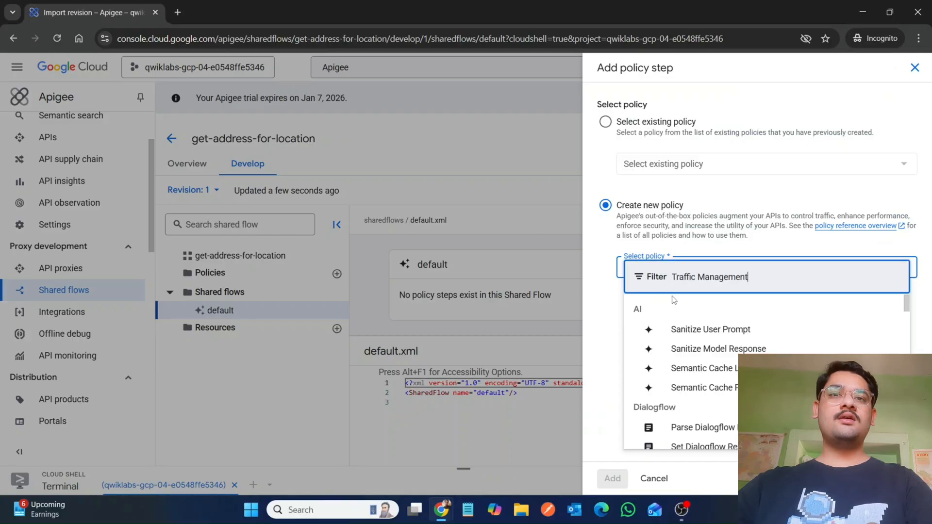
key("ctrl+z")
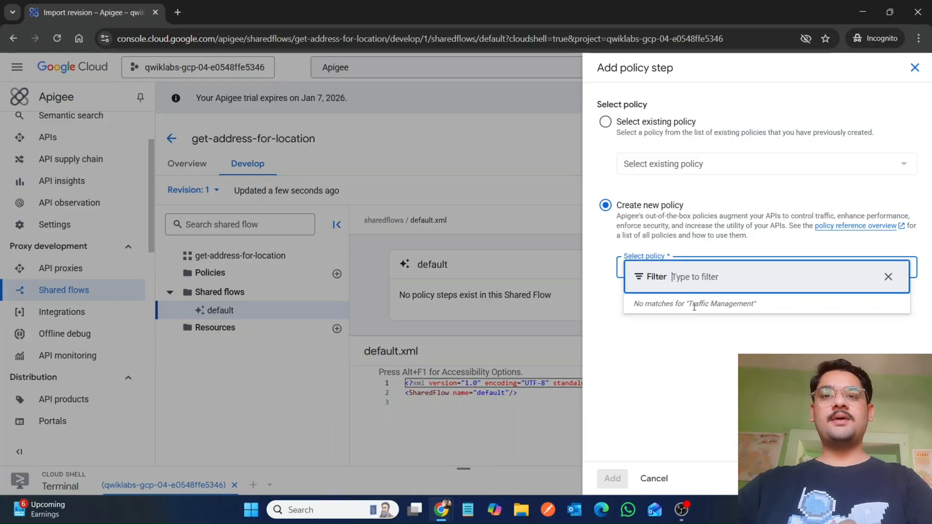
Step: Filter the policy list for Lookup Cache and select the Lookup Cache policy type
mouse_move(445, 515)
left_click(372, 439)
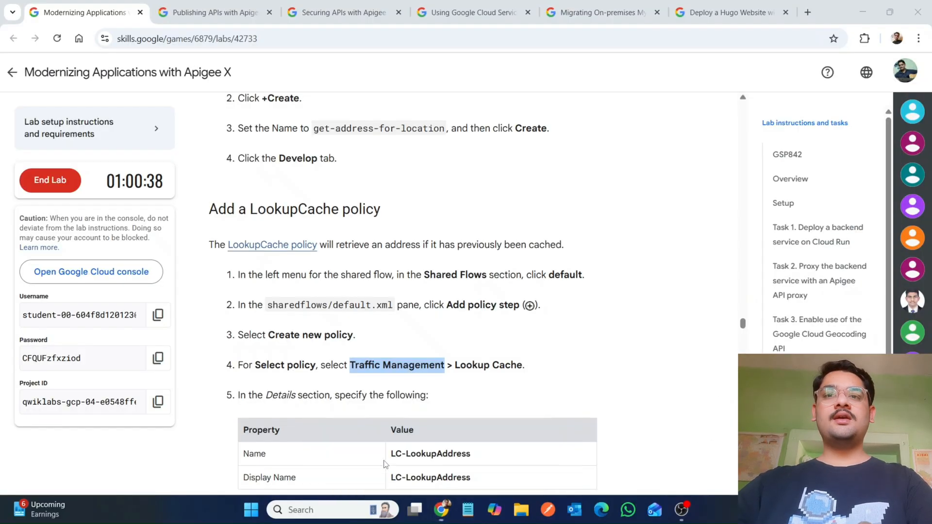
left_click_drag(455, 365, 532, 371)
key("ctrl+c")
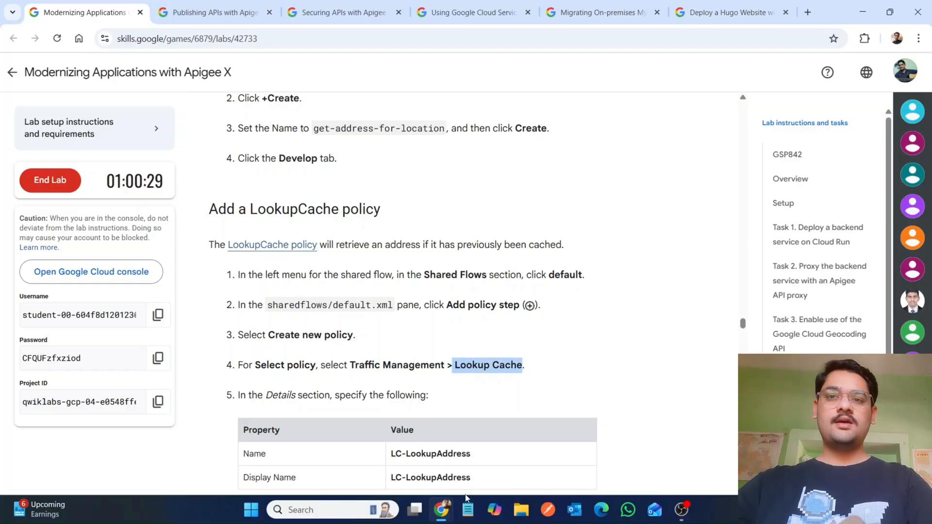
mouse_move(439, 510)
left_click(508, 439)
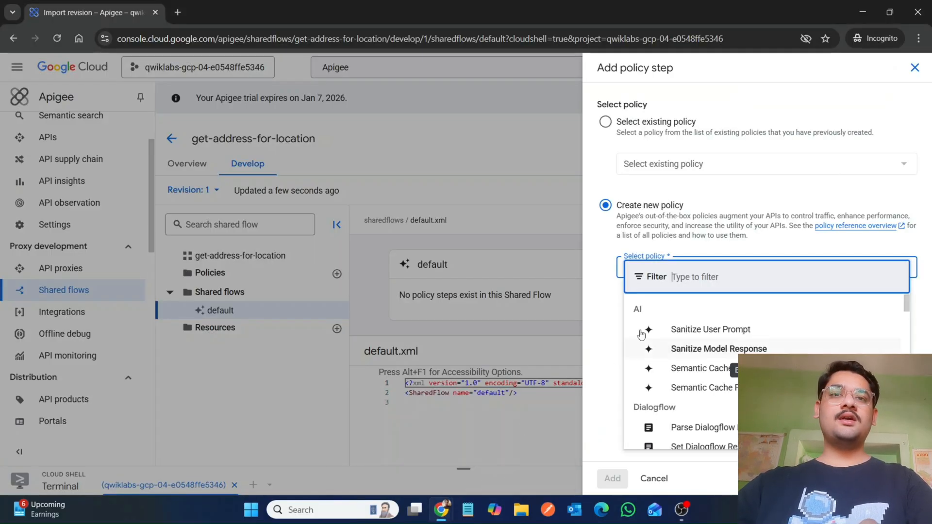
key("ctrl+v")
left_click(673, 277)
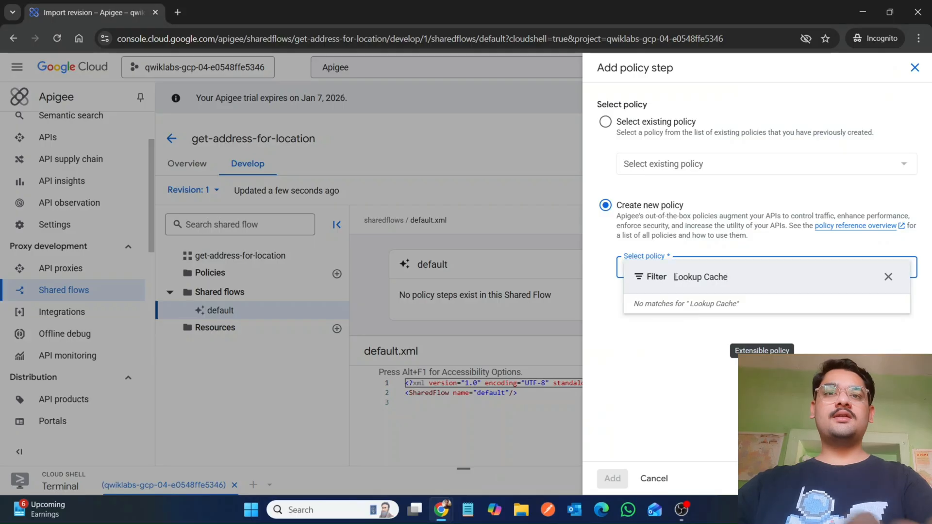
key("BackSpace")
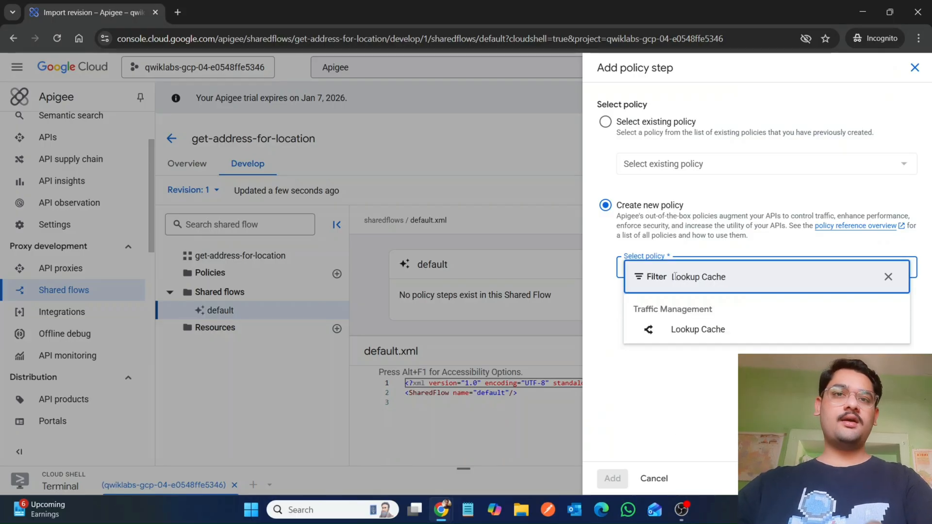
left_click(689, 329)
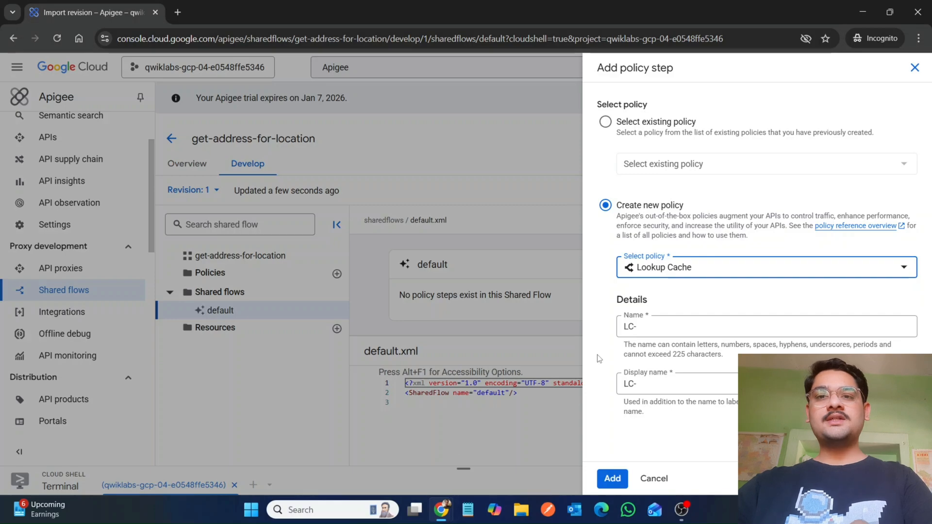
Step: Set the policy's name and display name to LC-LookupAddress and add it to the default flow
mouse_move(441, 509)
left_click(387, 456)
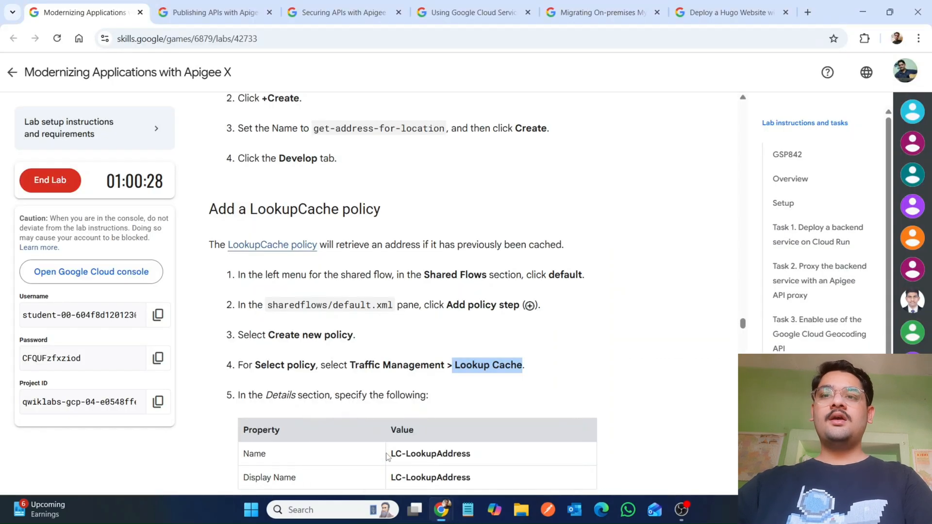
scroll(388, 436, "down", 4)
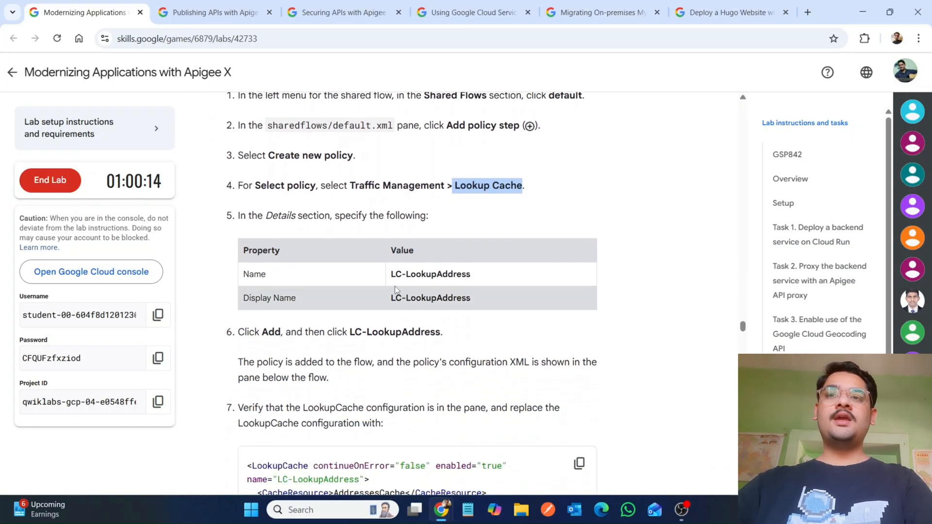
left_click_drag(390, 274, 471, 275)
key("ctrl+c")
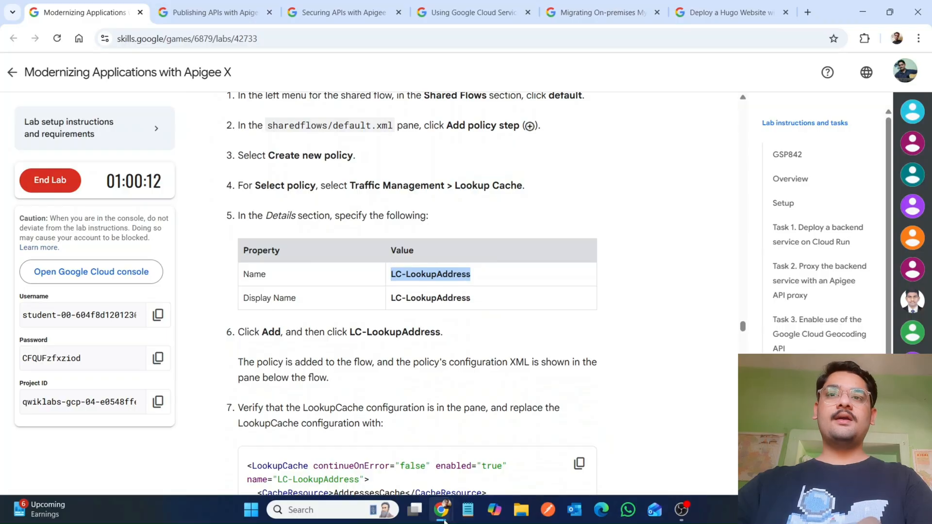
mouse_move(441, 510)
left_click(511, 455)
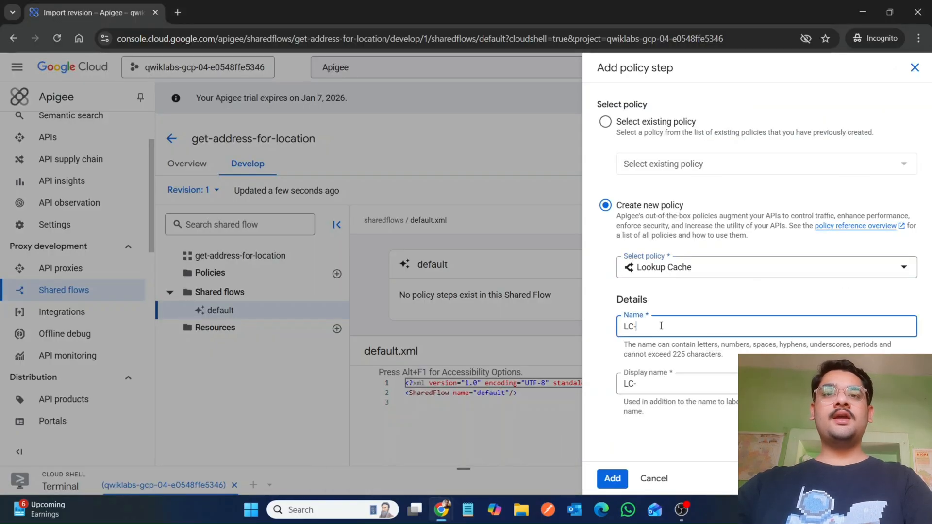
key("ctrl+a")
key("ctrl+v")
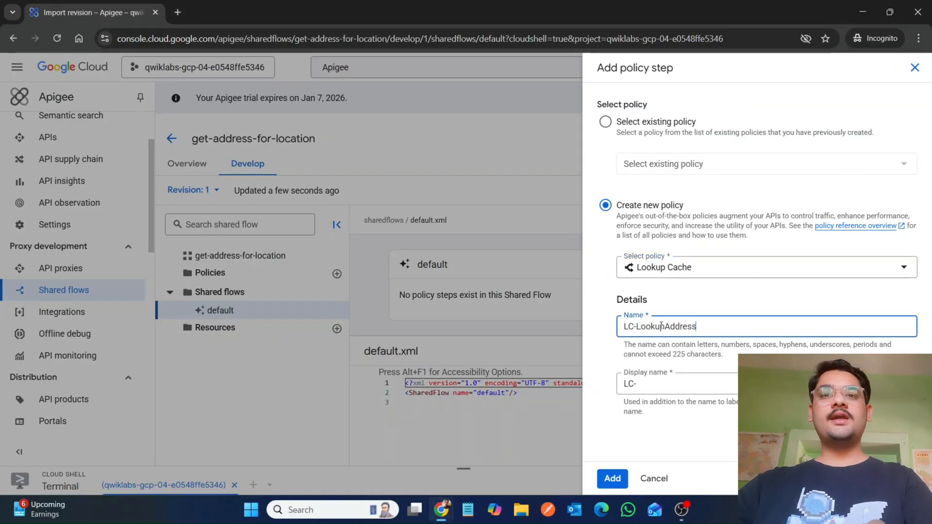
left_click(628, 385)
key("ctrl+a")
key("ctrl+v")
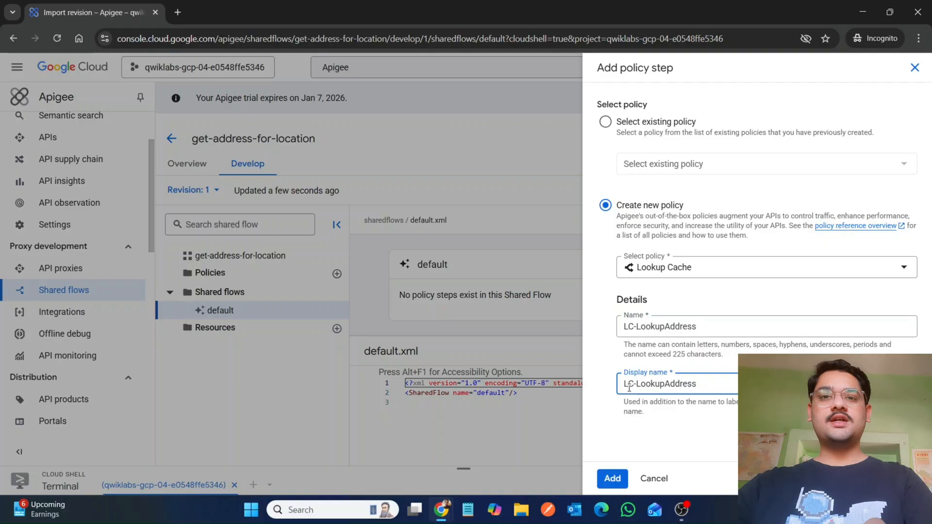
left_click(612, 479)
Step: Copy the lab's replacement LookupCache XML configuration for LC-LookupAddress
mouse_move(437, 519)
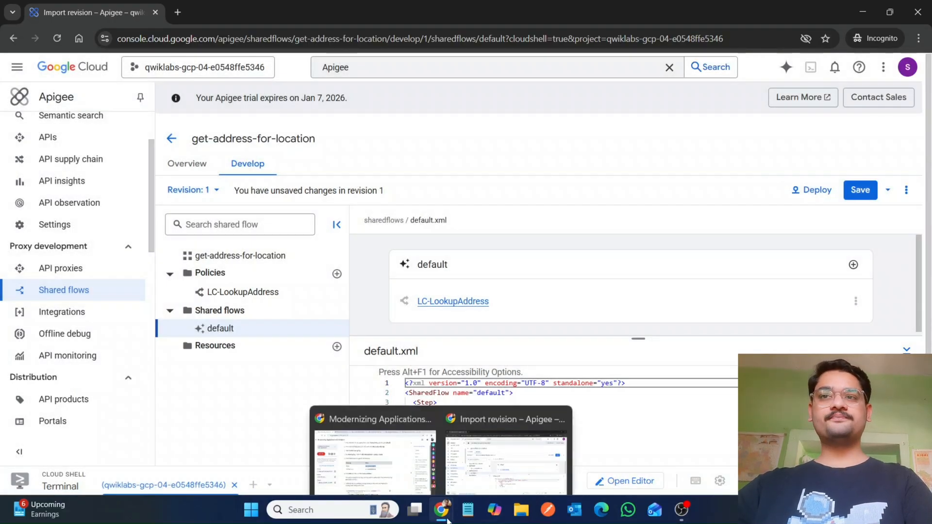
left_click(378, 427)
scroll(384, 465, "down", 1)
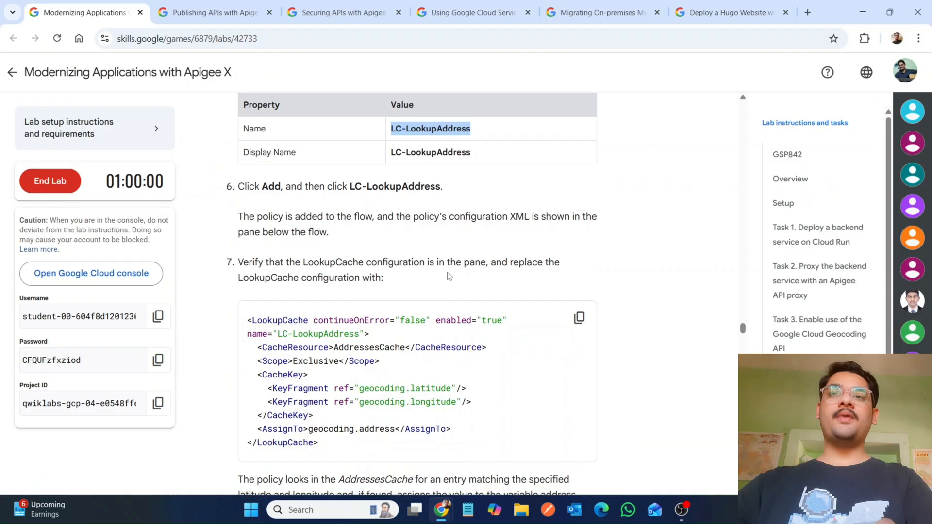
left_click(580, 319)
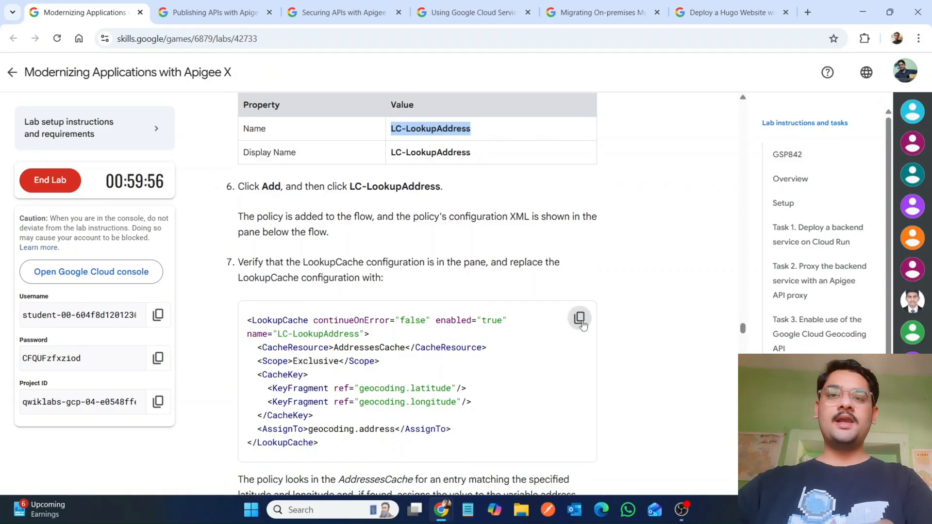
mouse_move(443, 516)
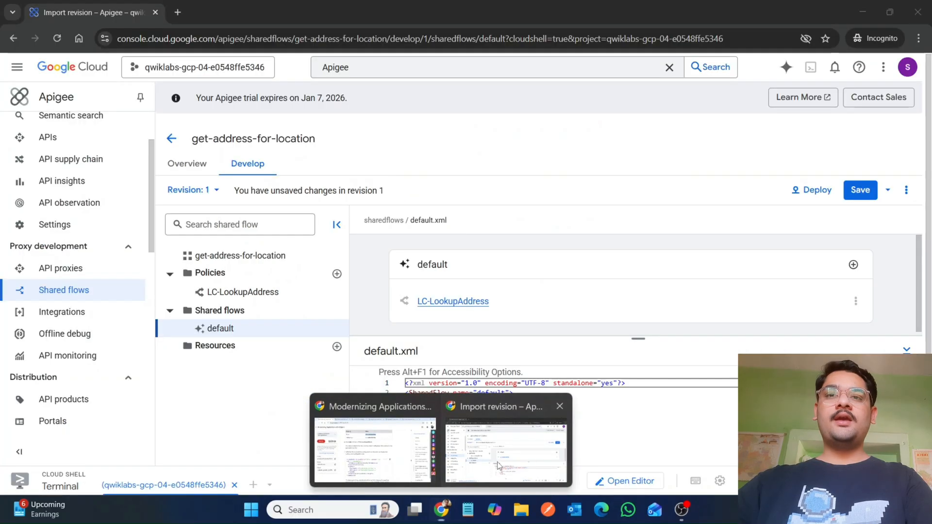
Step: Try pasting the LookupCache configuration into the default.xml shared flow file, then undo the paste
left_click(497, 461)
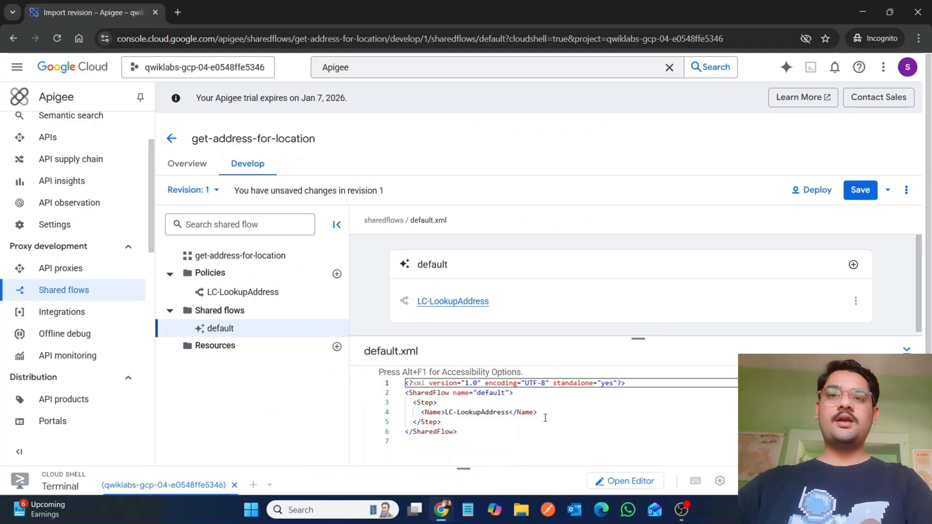
left_click(475, 454)
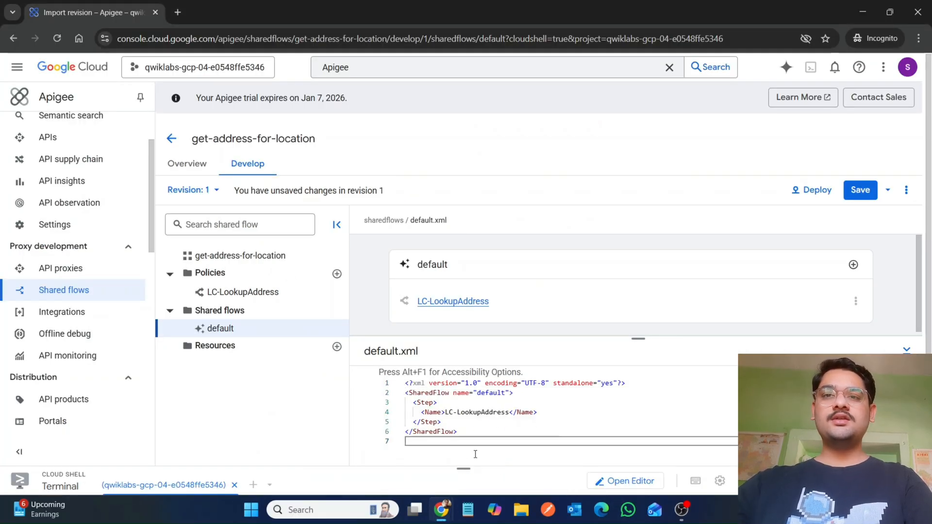
key("ctrl+v")
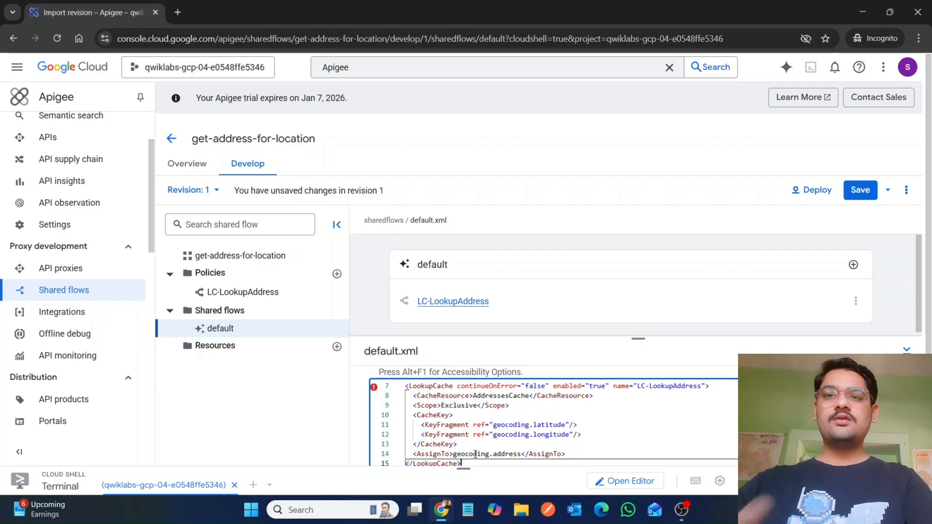
key("ctrl+z")
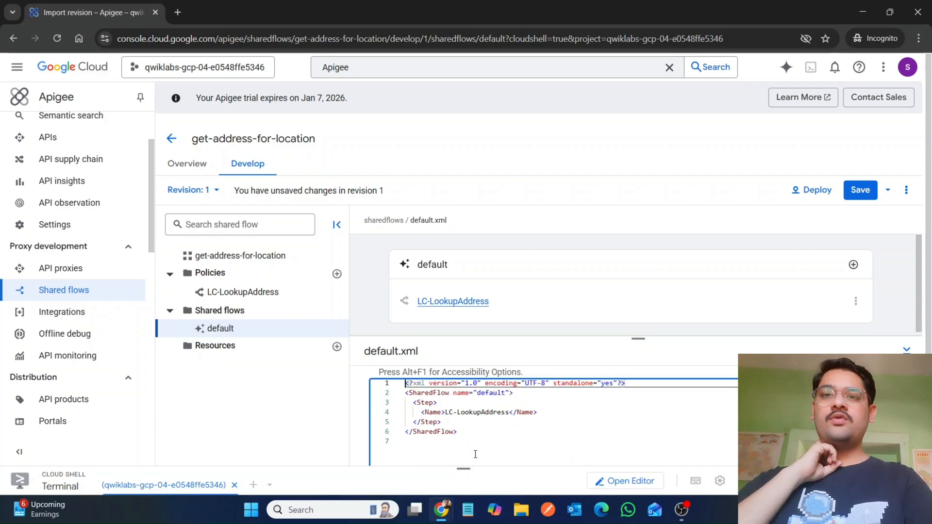
Step: Open the LC-LookupAddress policy and replace its entire XML with the copied LookupCache configuration
mouse_move(441, 510)
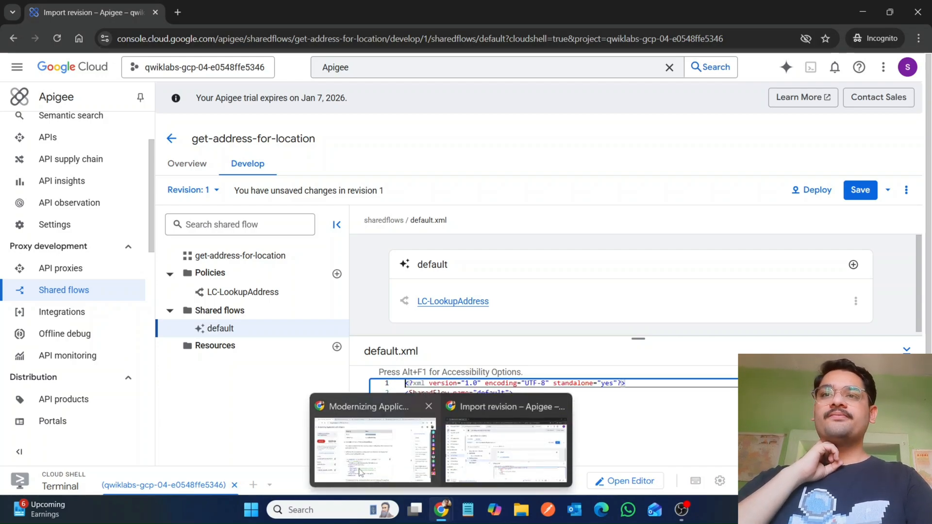
left_click(372, 444)
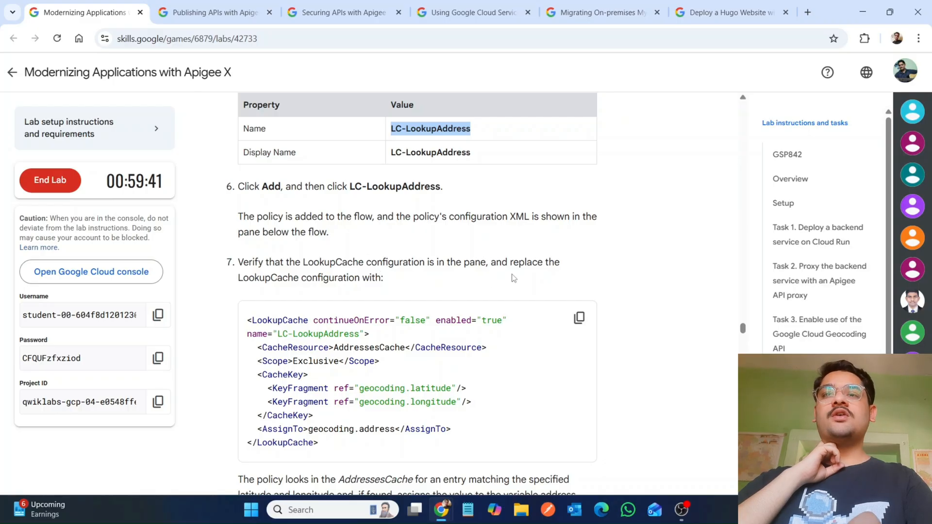
mouse_move(442, 514)
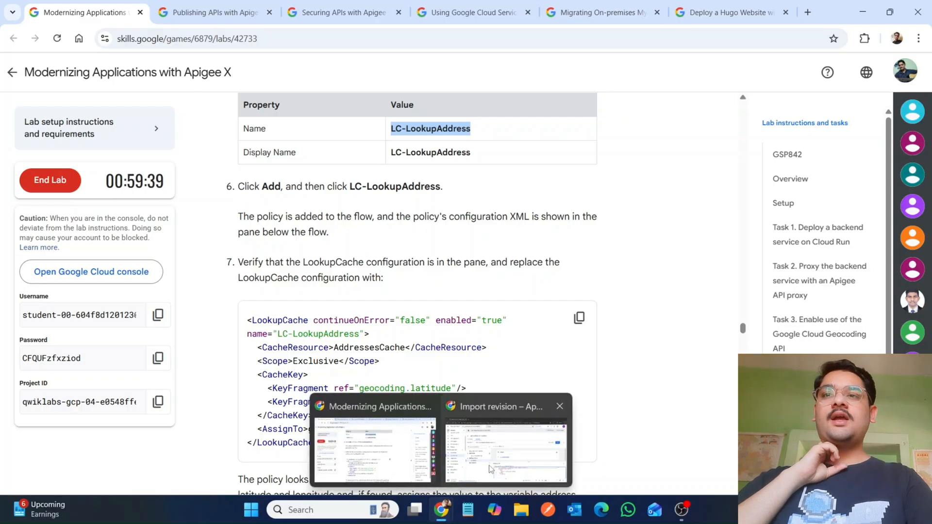
left_click(500, 416)
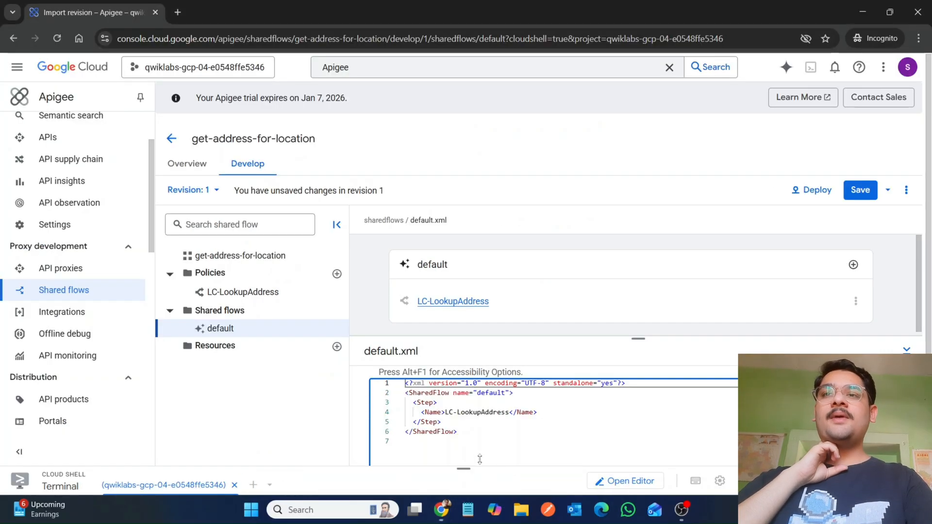
left_click(252, 294)
double_click(249, 294)
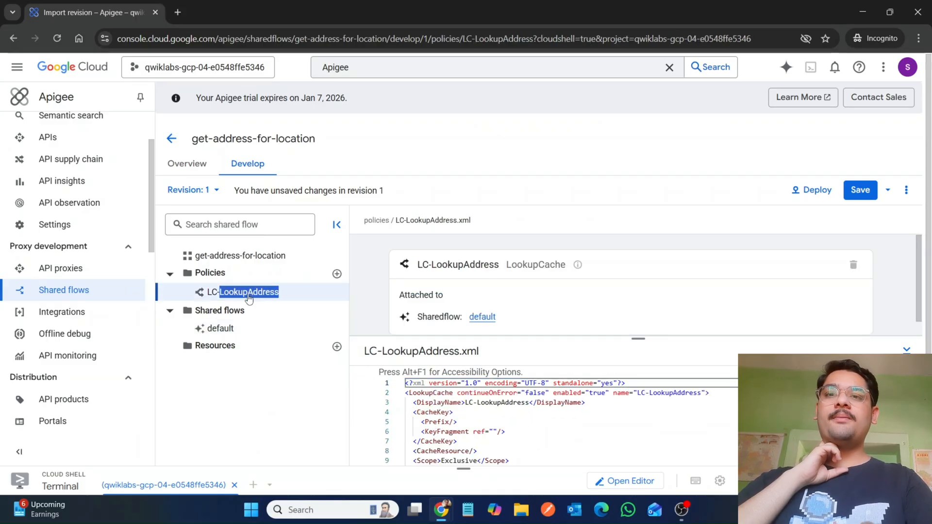
left_click(549, 422)
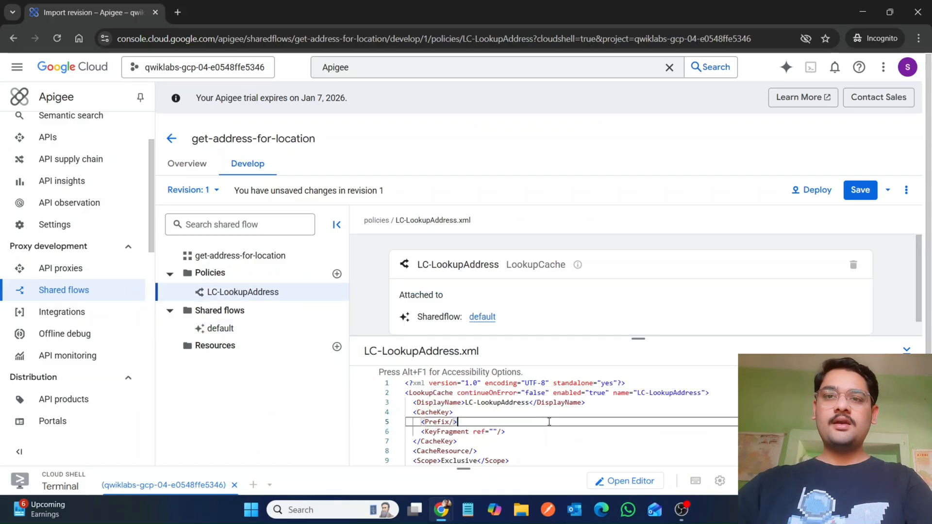
scroll(485, 417, "down", 1)
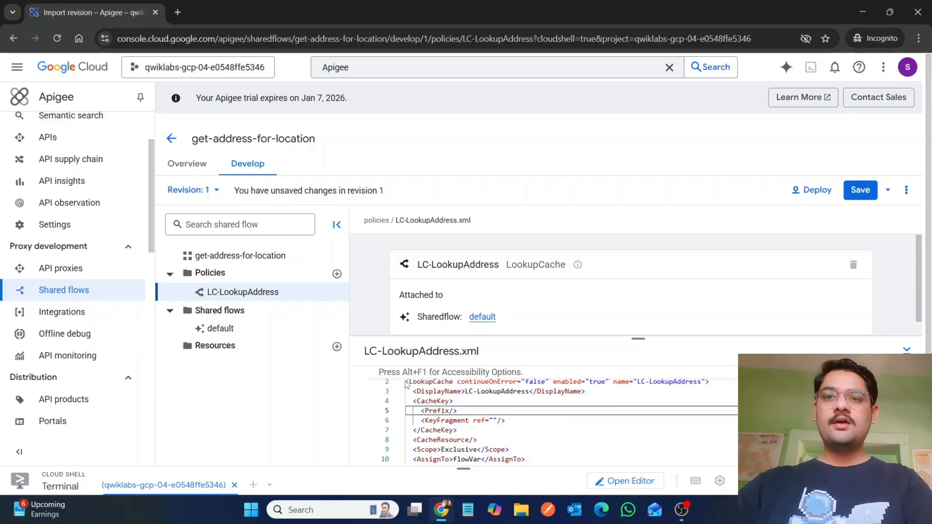
left_click_drag(406, 382, 478, 475)
key("BackSpace")
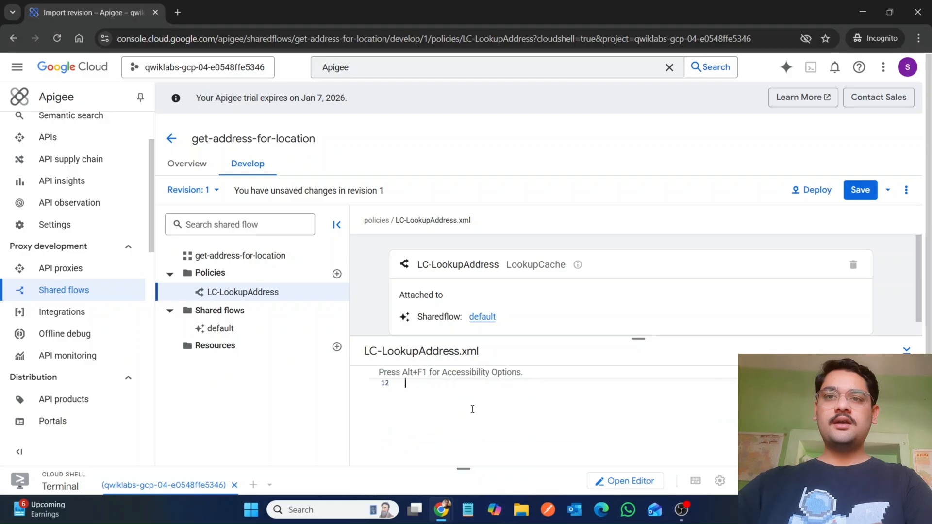
key("ctrl+z")
key("BackSpace")
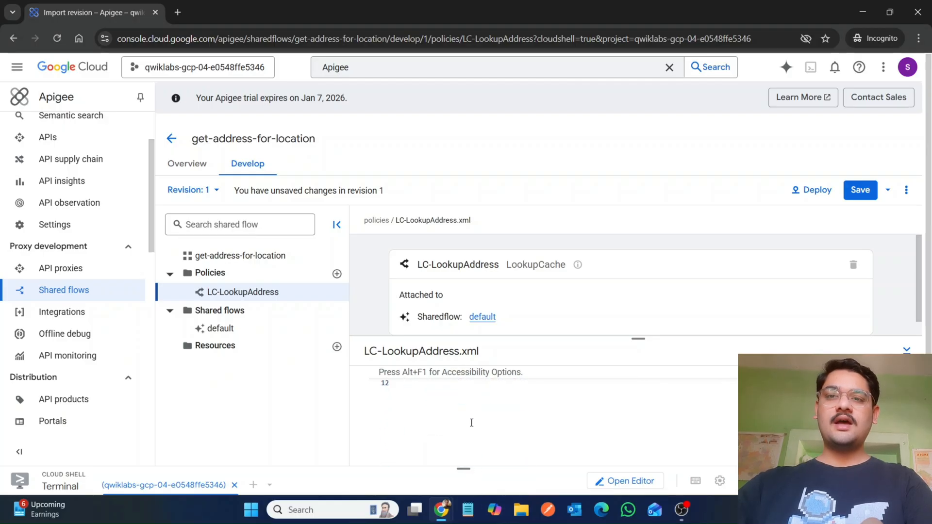
key("ctrl+v")
scroll(472, 429, "up", 5)
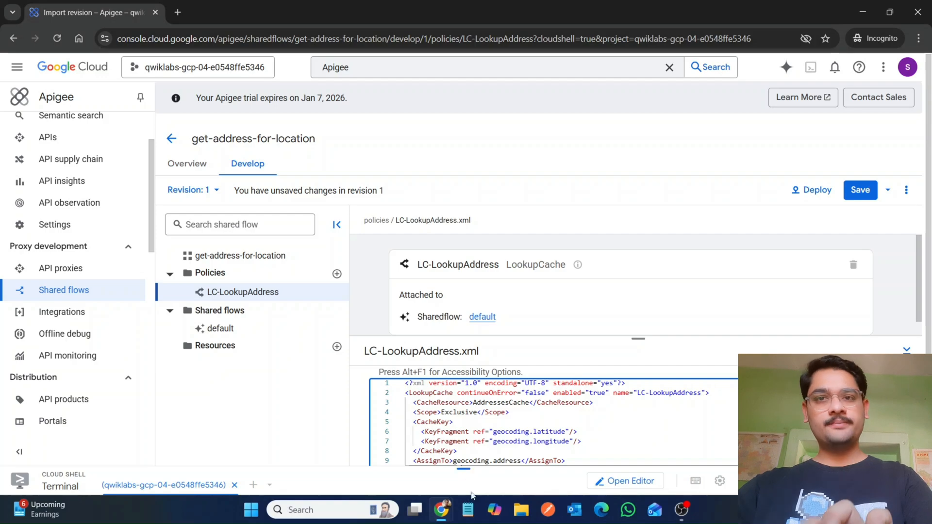
Step: Start adding a new policy step to the default shared flow, choosing to create a new policy and opening the policy type list
mouse_move(443, 509)
left_click(380, 462)
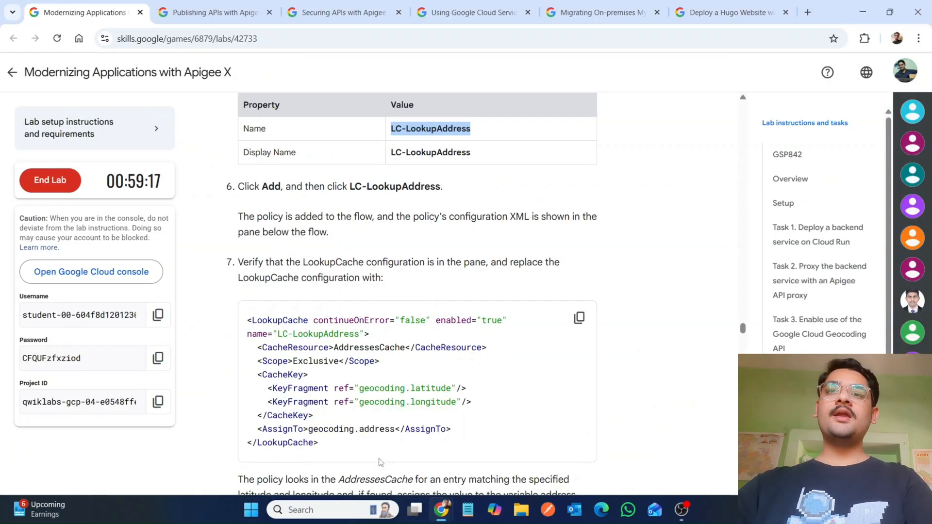
scroll(380, 462, "down", 9)
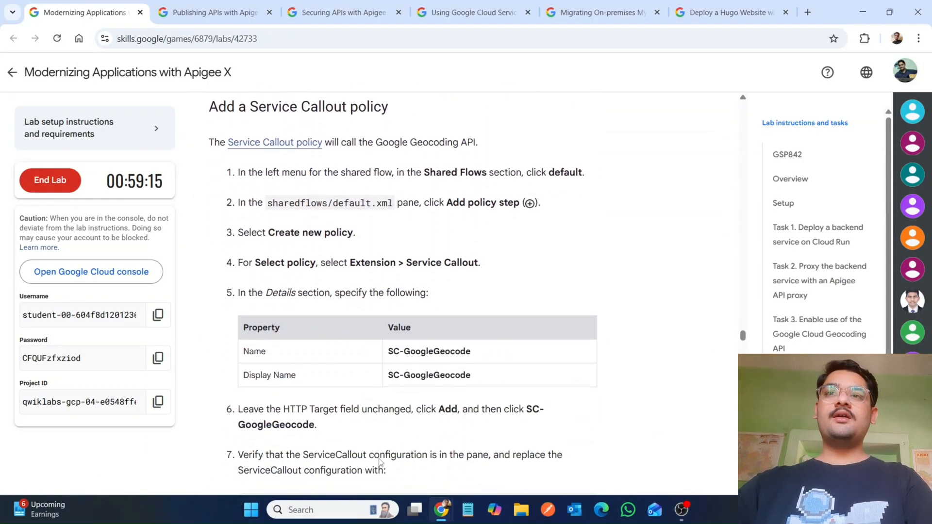
scroll(380, 462, "up", 2)
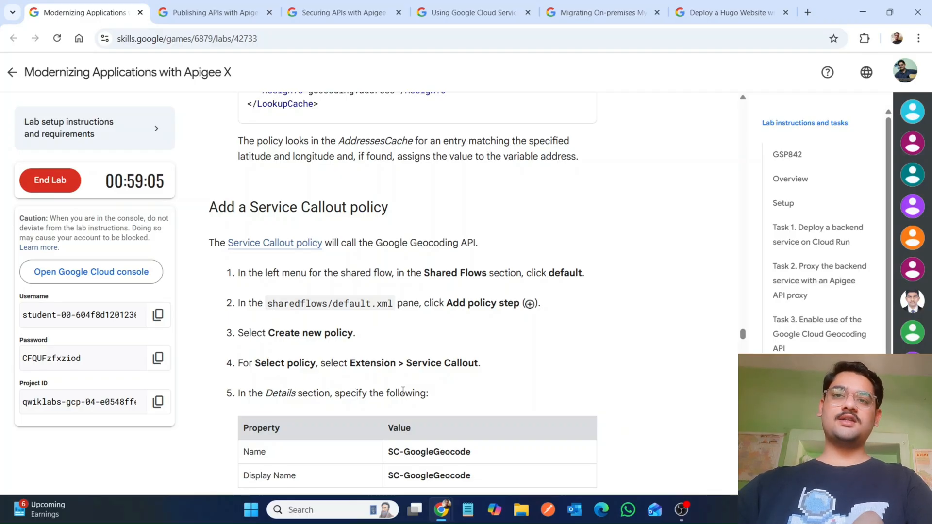
mouse_move(442, 512)
left_click(506, 452)
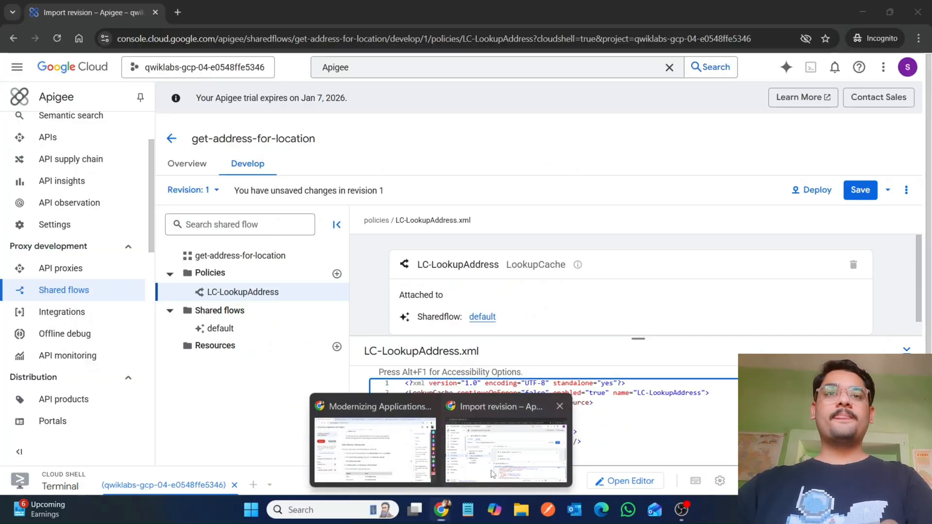
left_click(221, 329)
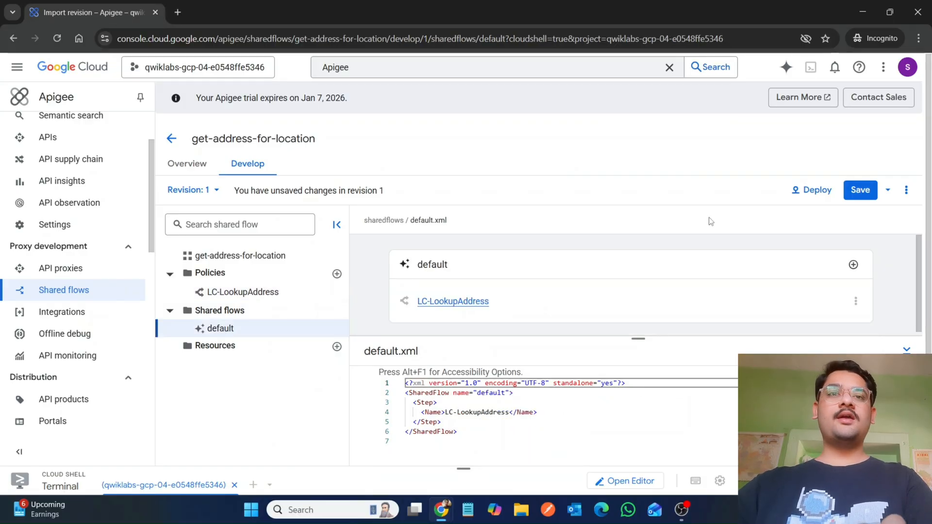
left_click(853, 265)
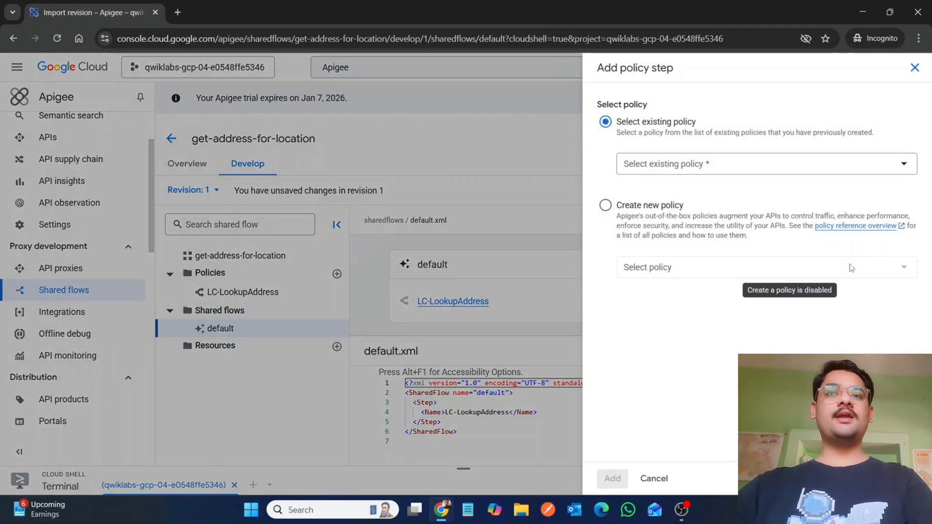
left_click(622, 209)
left_click(659, 266)
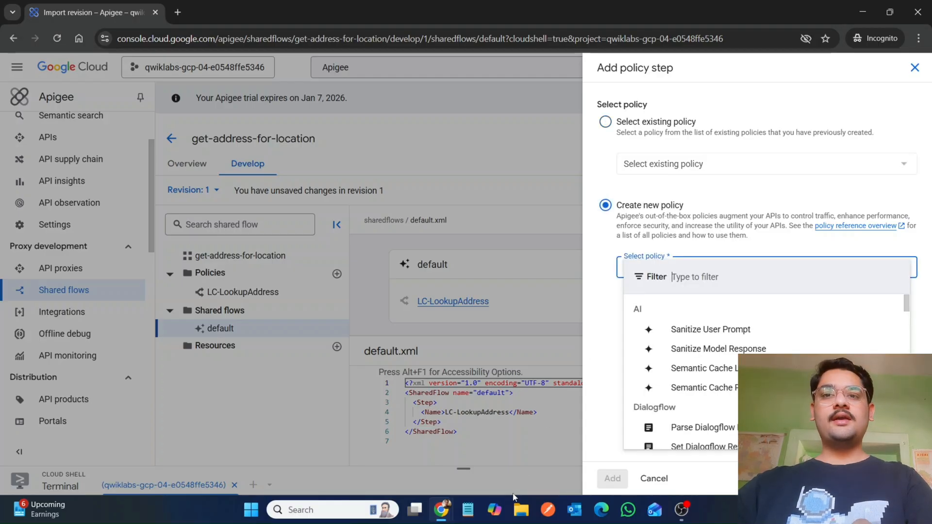
Step: Filter the policy list for Service Callout and select the Service Callout policy type
mouse_move(441, 510)
left_click(371, 461)
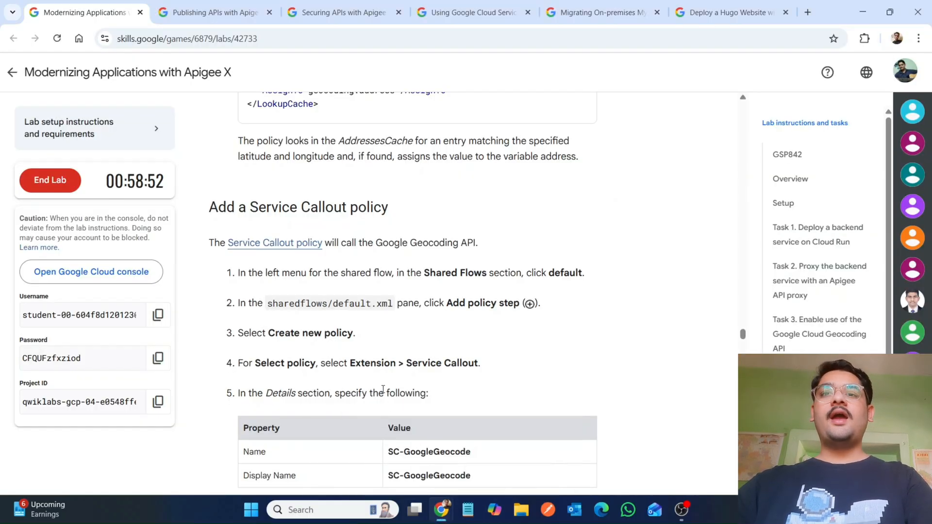
left_click_drag(406, 364, 479, 362)
key("ctrl+c")
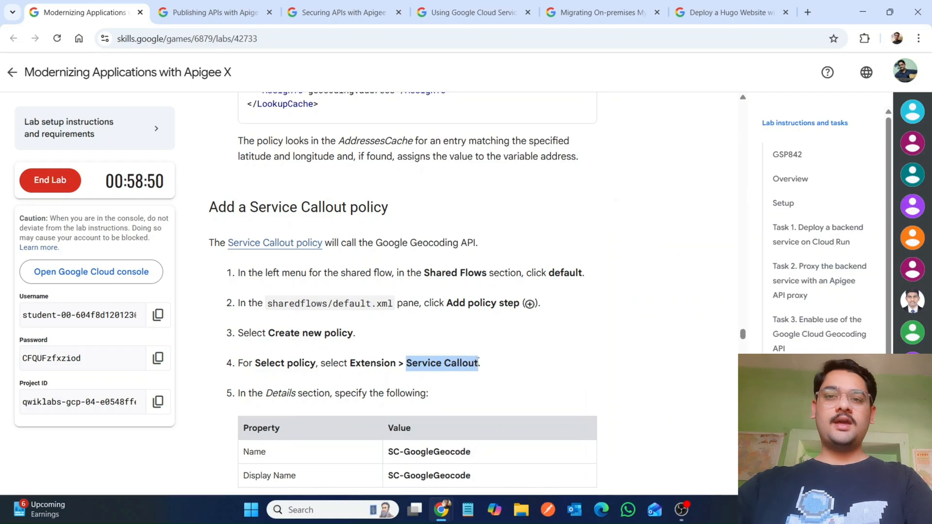
mouse_move(441, 509)
left_click(501, 458)
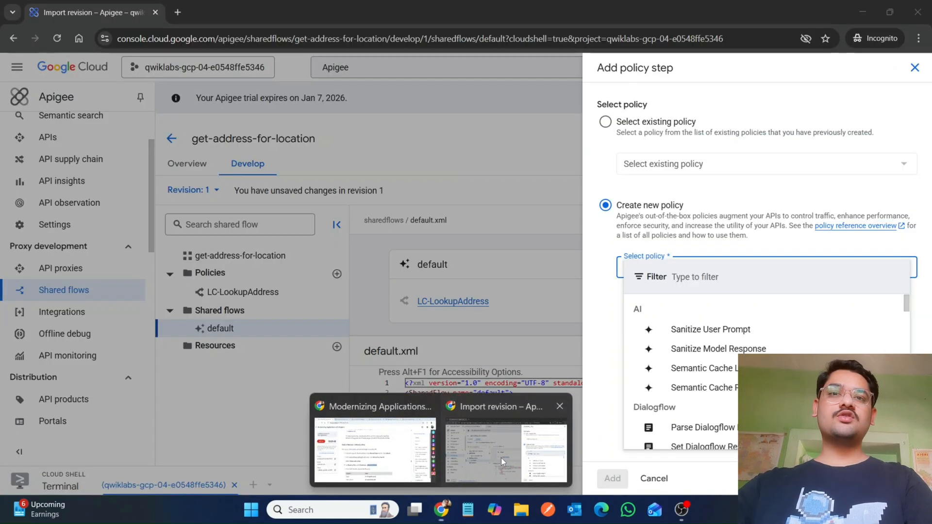
key("ctrl+v")
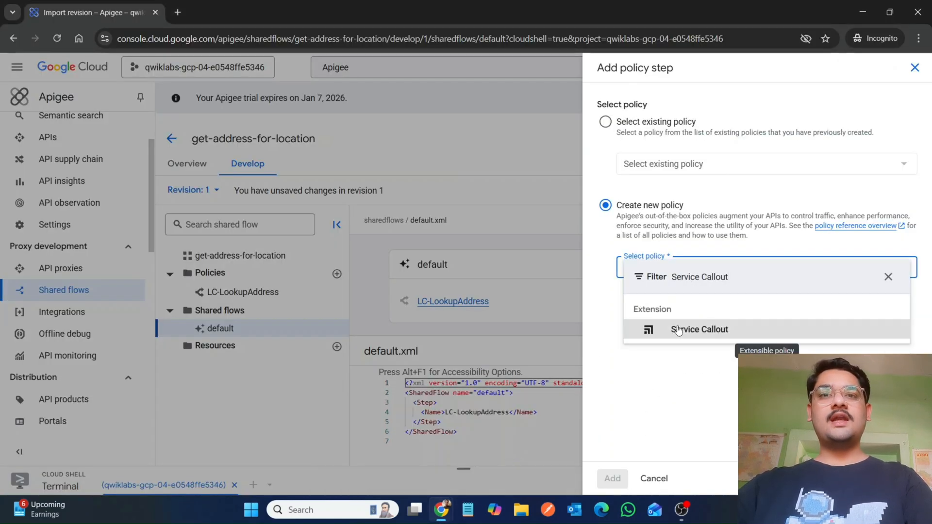
left_click(662, 328)
Step: Set the policy's name and display name to SC-GoogleGeocode and add it to the default flow
key("alt+Tab")
scroll(404, 246, "down", 3)
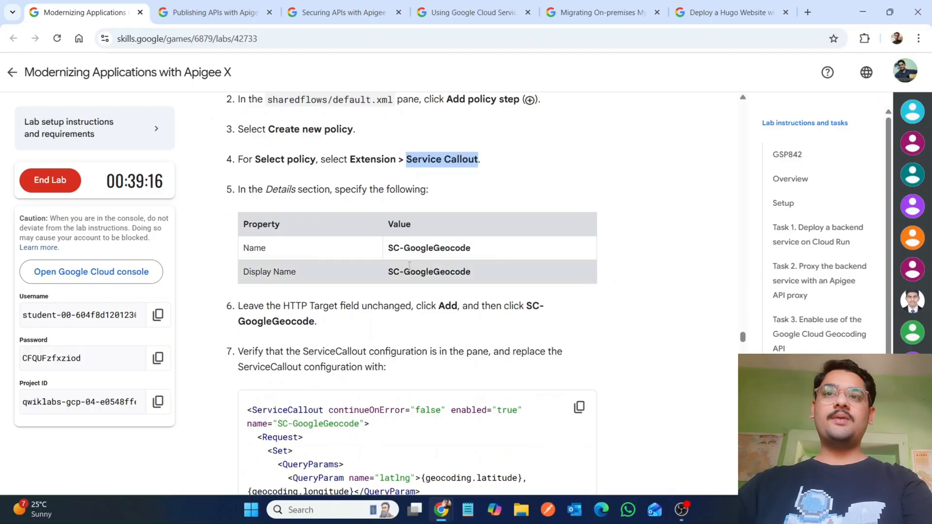
left_click_drag(404, 246, 479, 246)
key("ctrl+c")
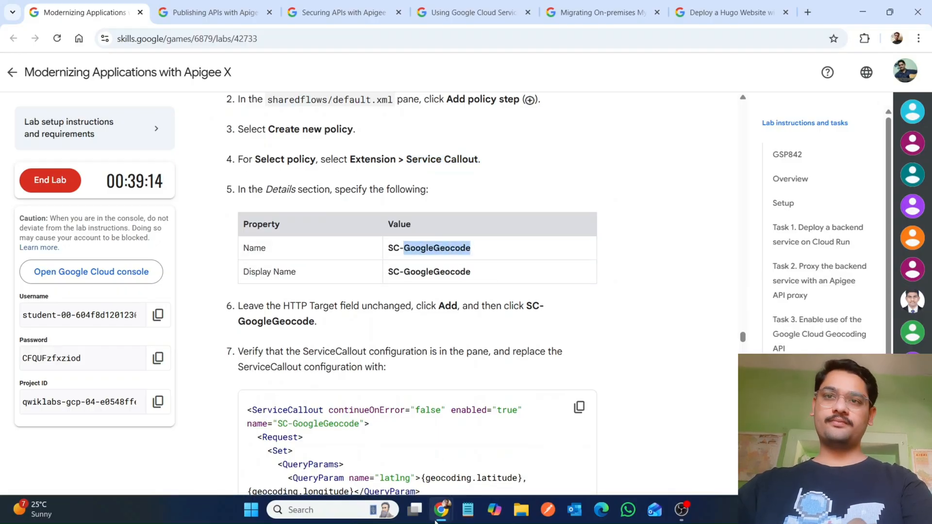
mouse_move(437, 515)
left_click(490, 386)
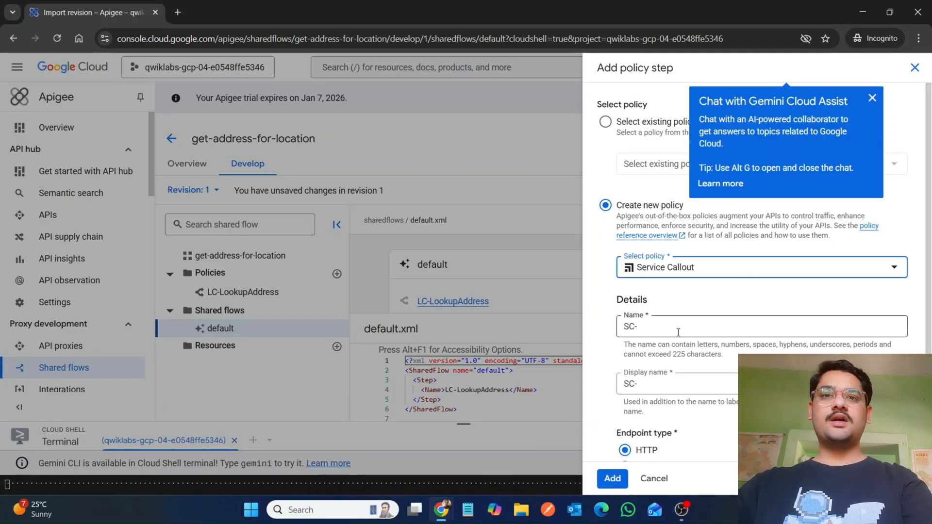
left_click(678, 332)
key("ctrl+v")
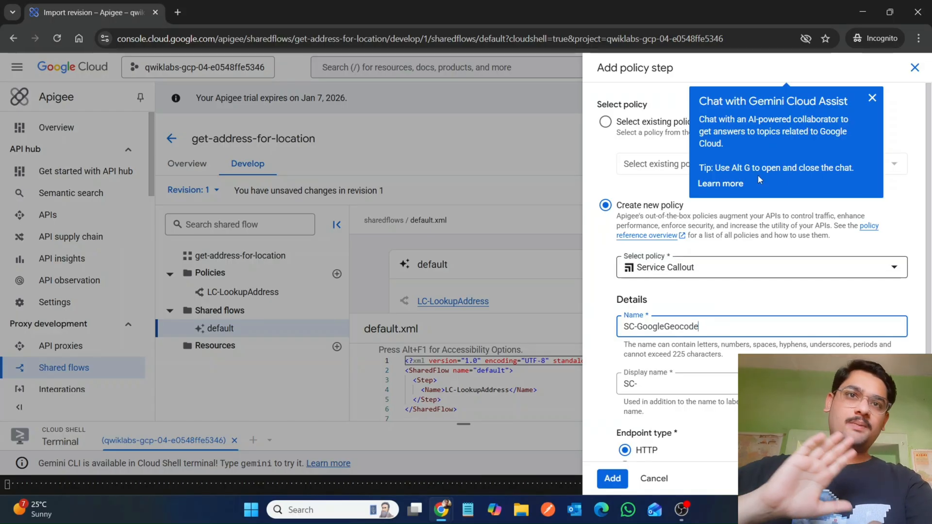
left_click(872, 99)
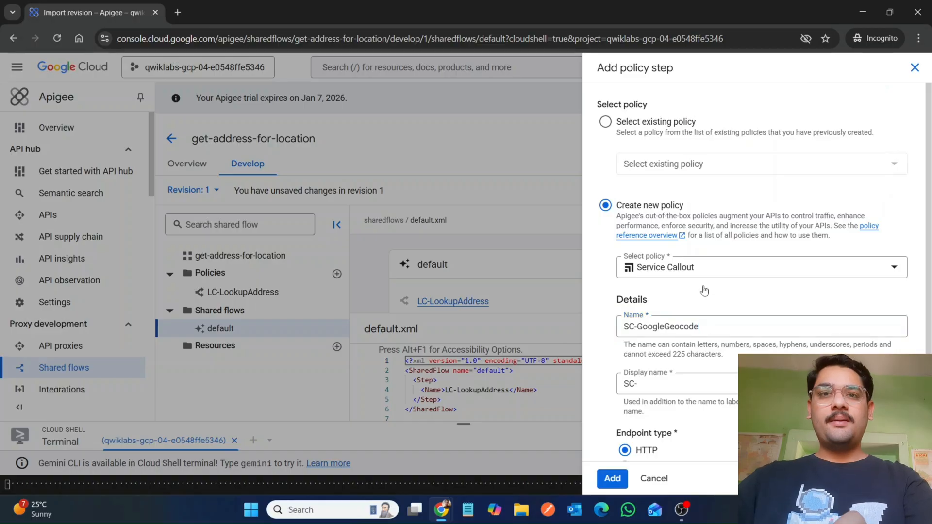
left_click(666, 382)
key("ctrl+v")
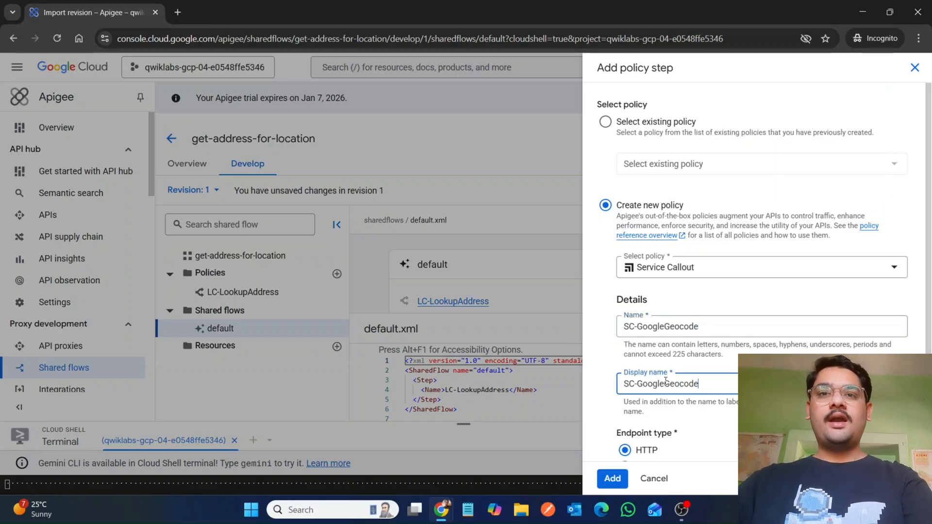
scroll(666, 381, "down", 2)
left_click(604, 482)
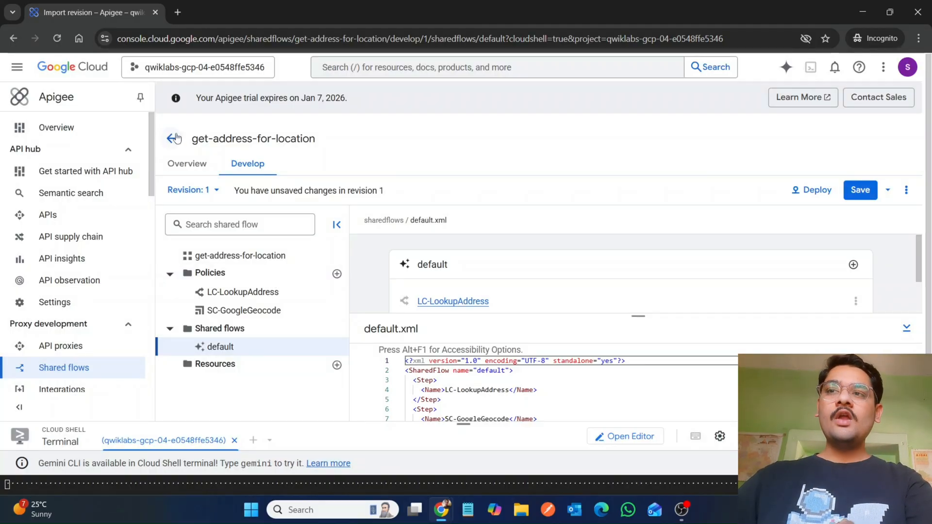
Step: Open the Shared flows list in a new browser tab
right_click(81, 373)
left_click(100, 248)
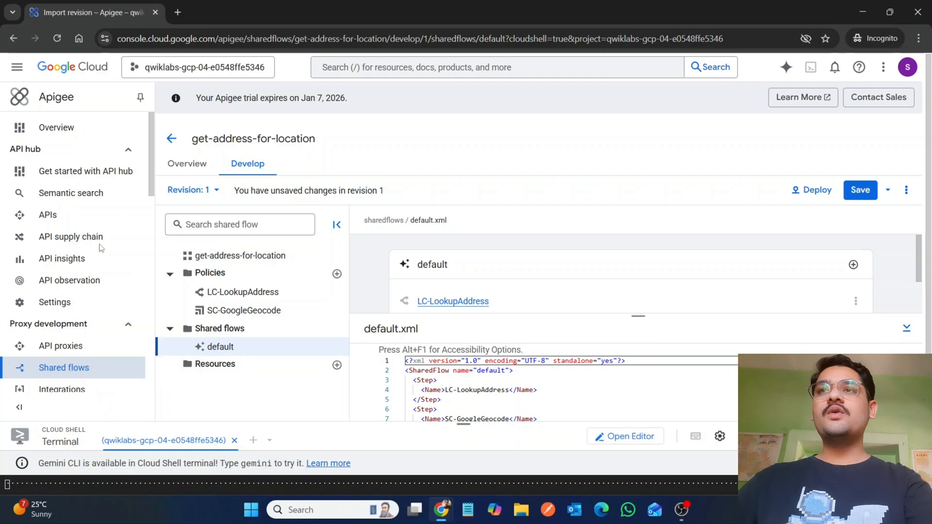
left_click(286, 12)
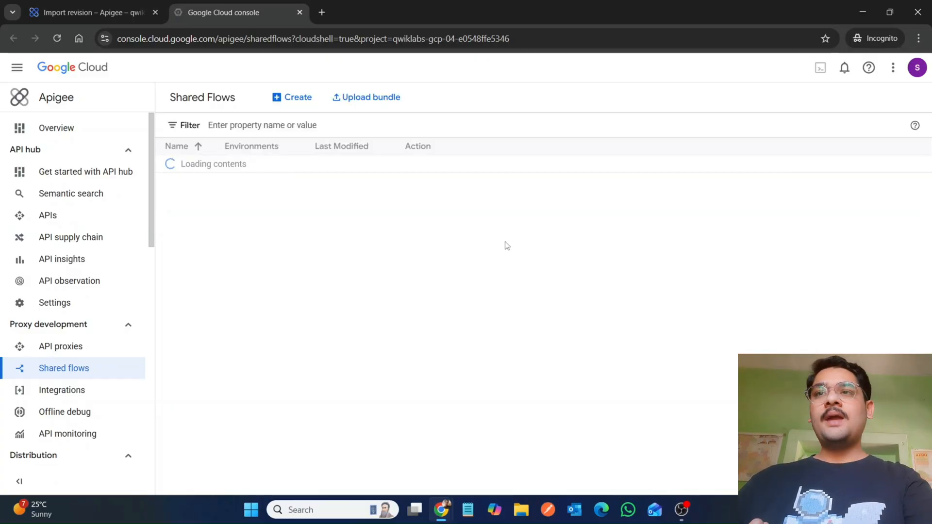
mouse_move(470, 214)
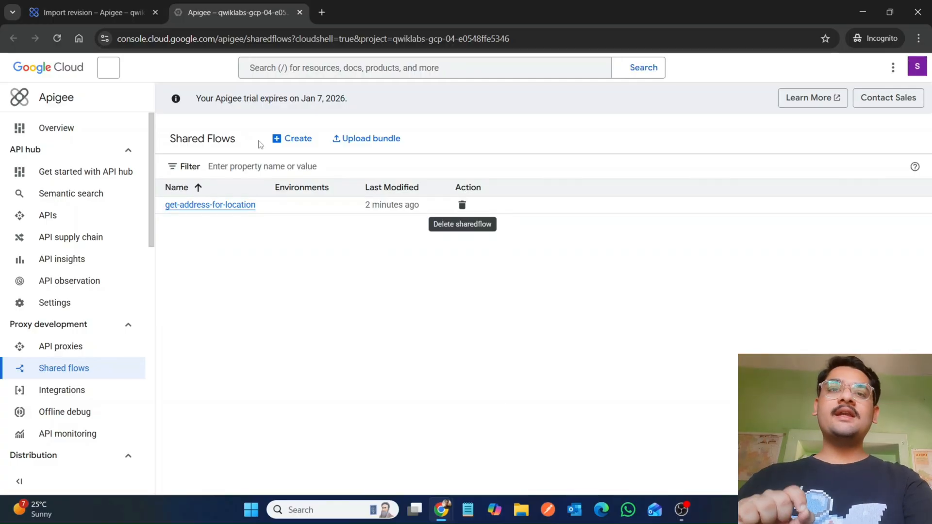
Step: Close the duplicate Shared flows browser tab
left_click(293, 142)
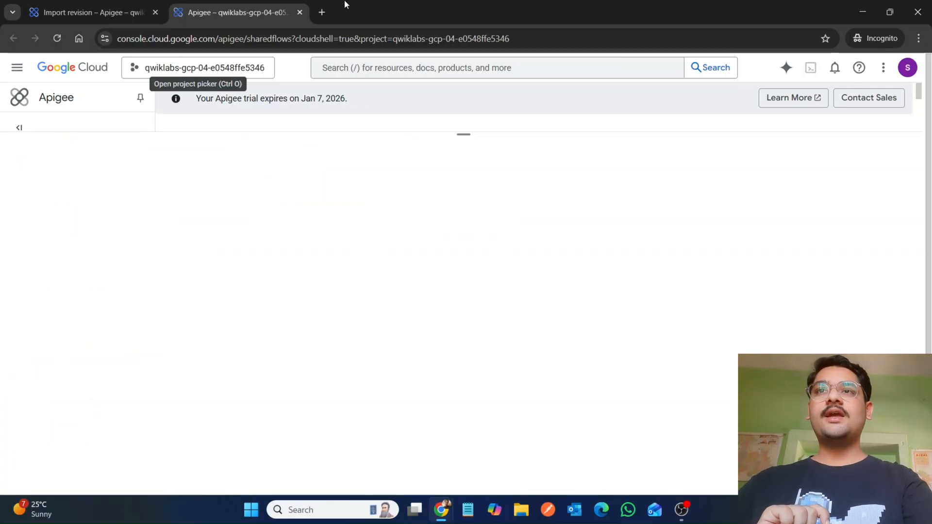
left_click(299, 13)
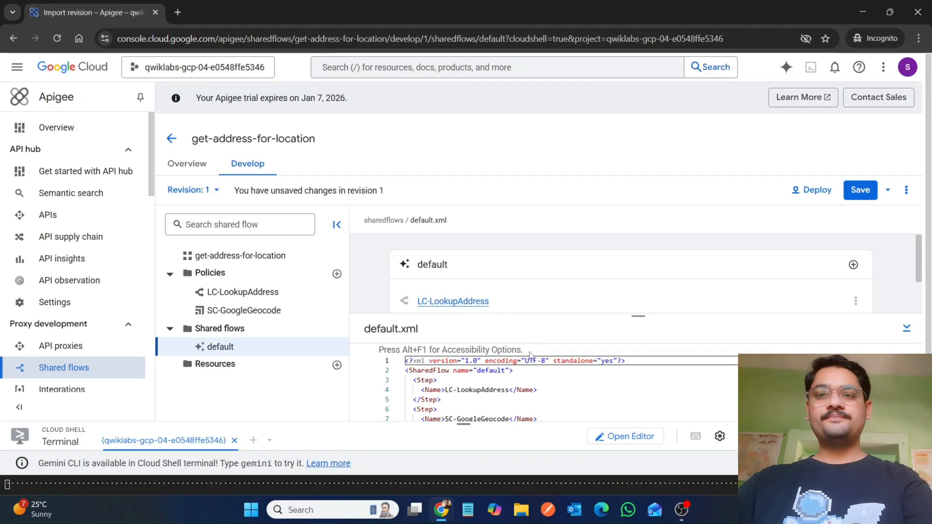
Step: Copy the ServiceCallout configuration from the lab instructions and paste it over the SC-GoogleGeocode policy's XML
mouse_move(443, 519)
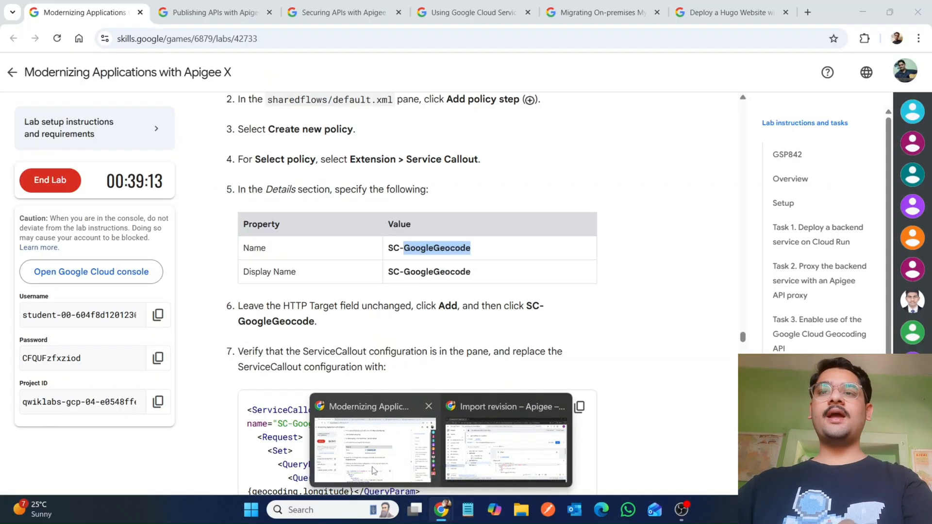
left_click(372, 467)
scroll(372, 470, "down", 1)
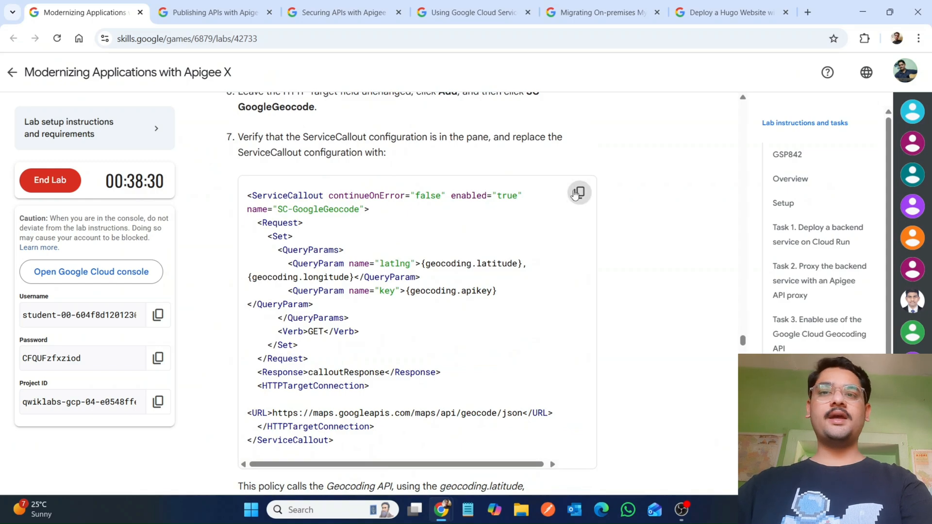
left_click(579, 192)
mouse_move(447, 517)
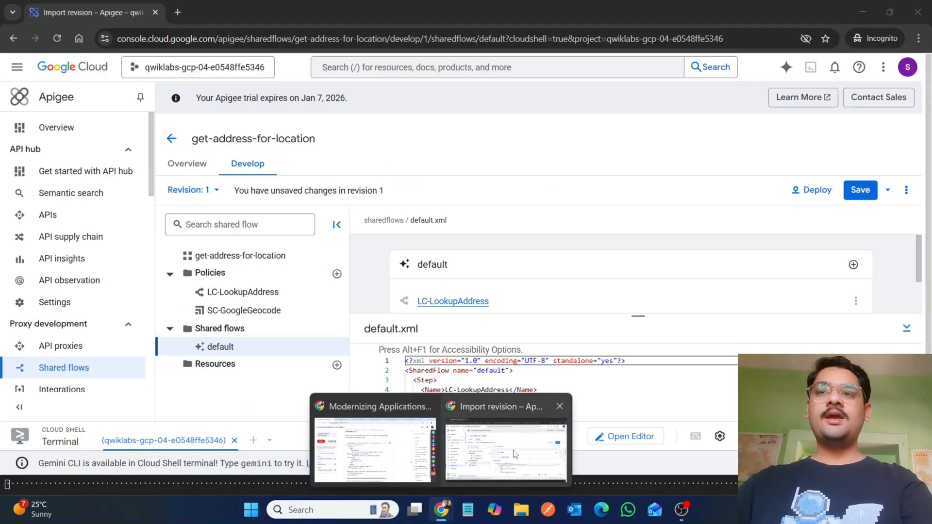
left_click(507, 451)
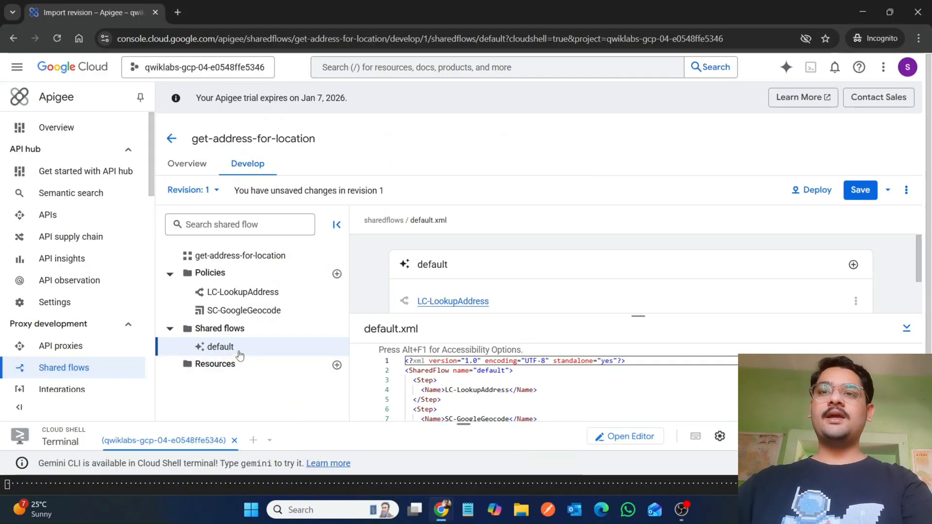
left_click(229, 311)
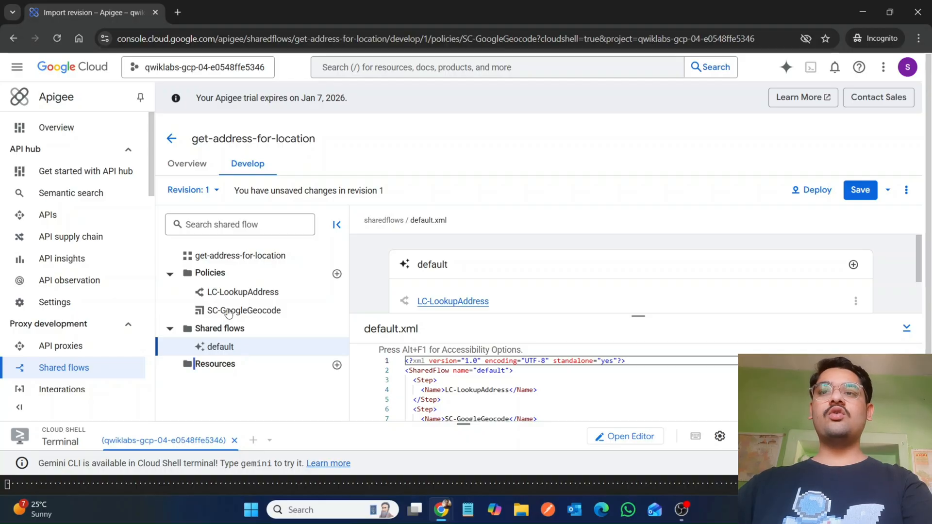
triple_click(265, 315)
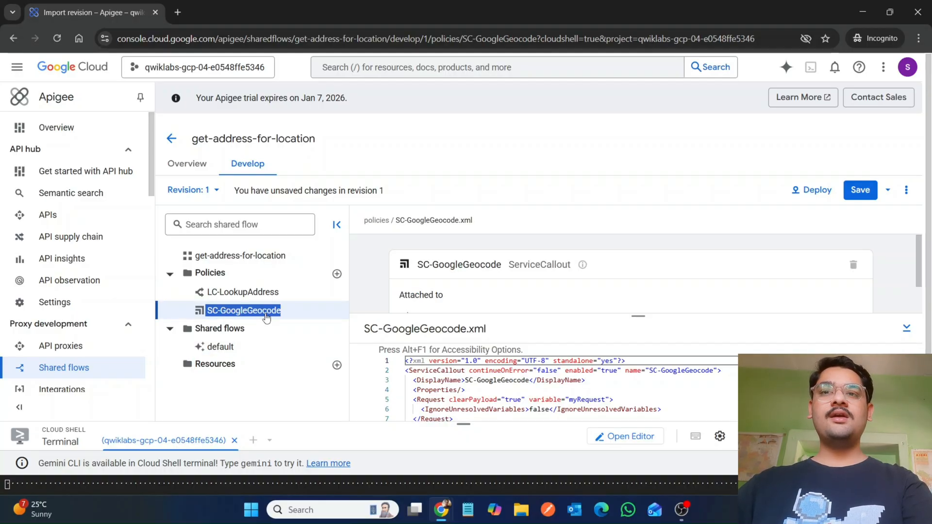
left_click(398, 373)
left_click_drag(476, 382, 412, 371)
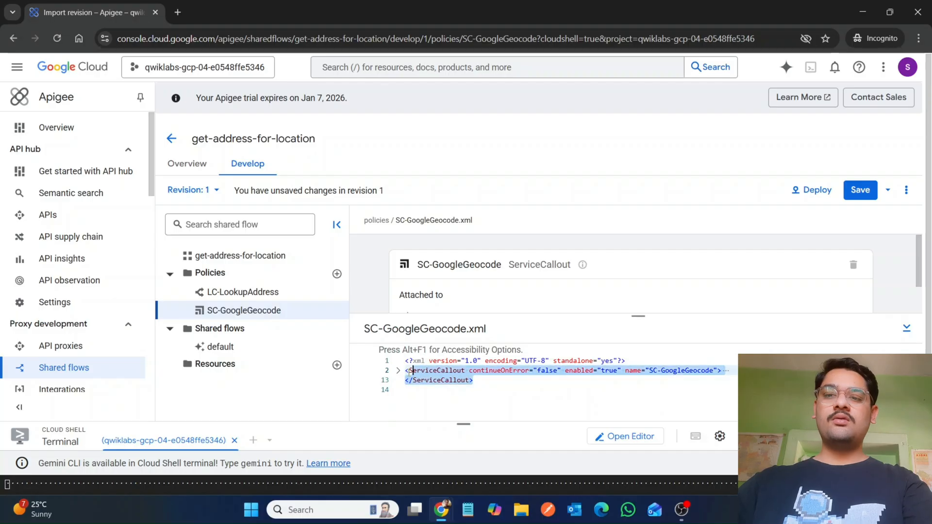
left_click(398, 372)
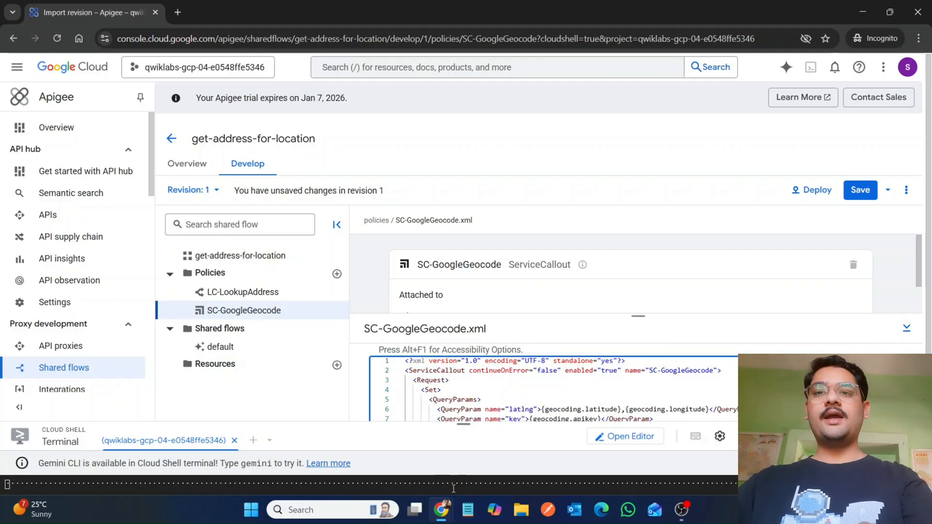
Step: Copy the Extract Variables policy type name from the lab instructions and open the default shared flow
mouse_move(439, 510)
left_click(369, 452)
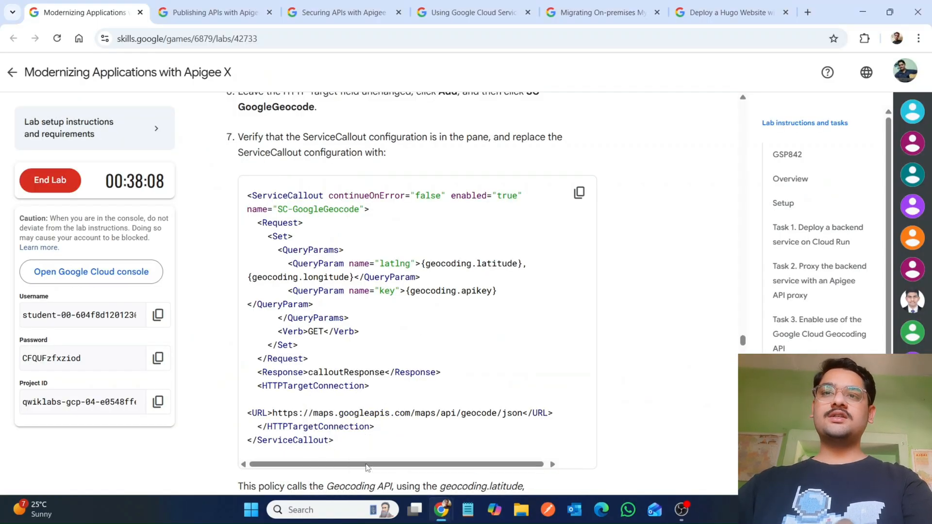
scroll(368, 467, "down", 5)
scroll(367, 467, "down", 4)
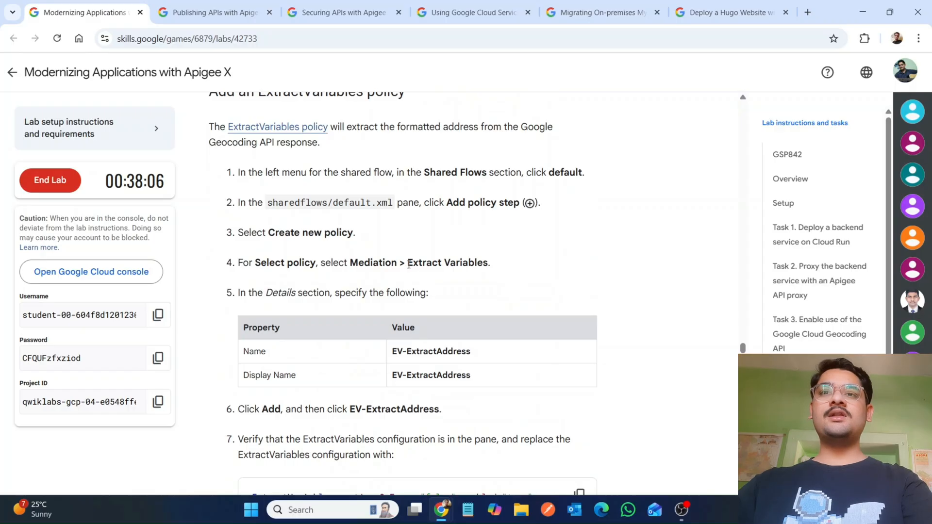
left_click_drag(408, 263, 486, 261)
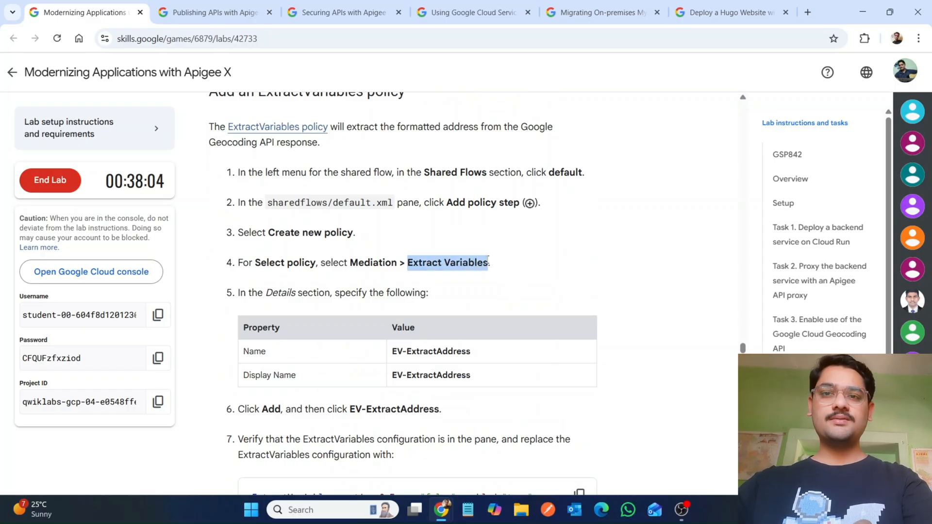
mouse_move(434, 512)
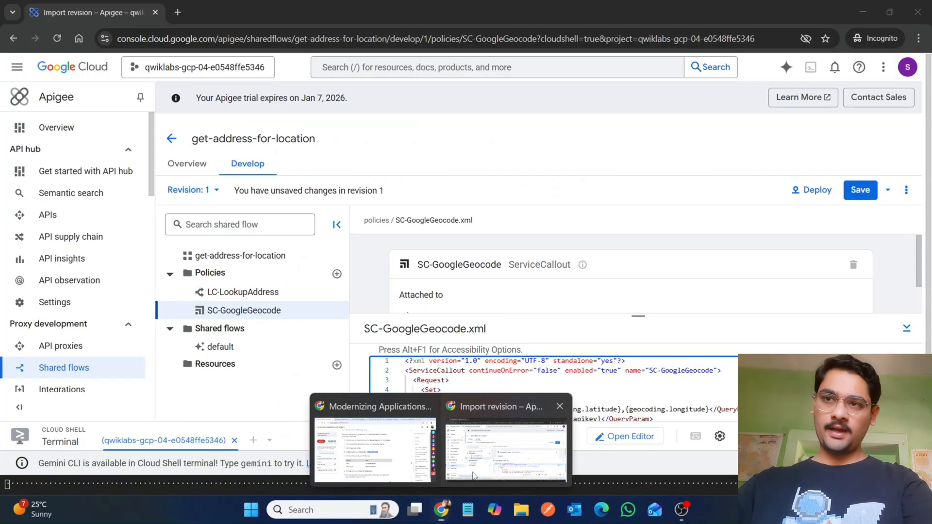
left_click(505, 458)
double_click(230, 361)
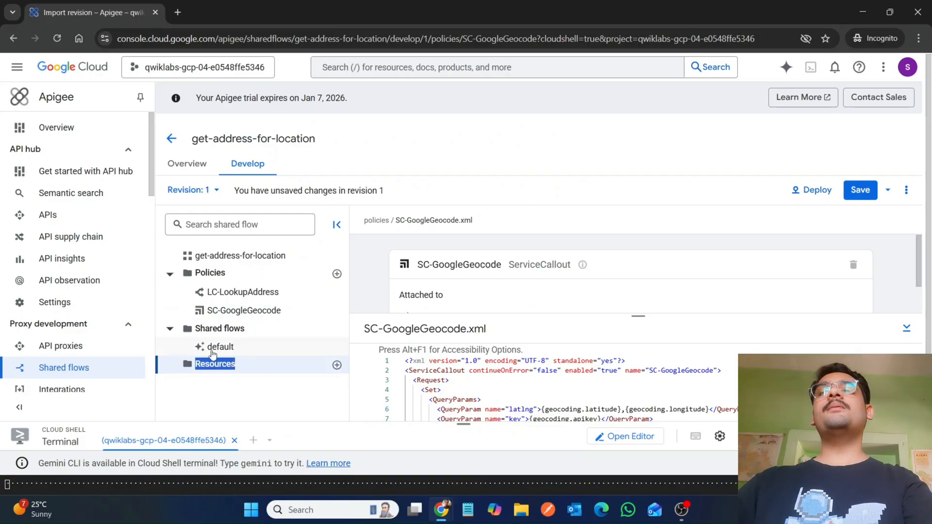
left_click(303, 340)
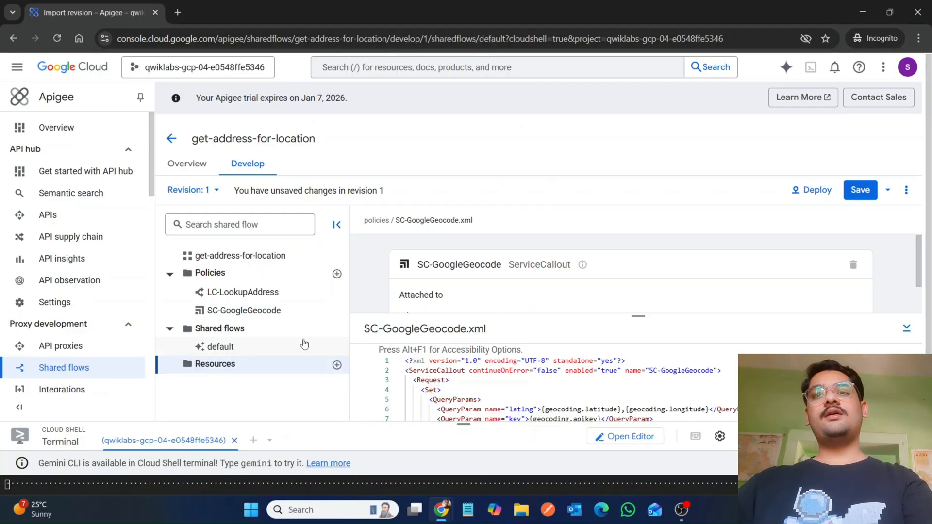
double_click(255, 343)
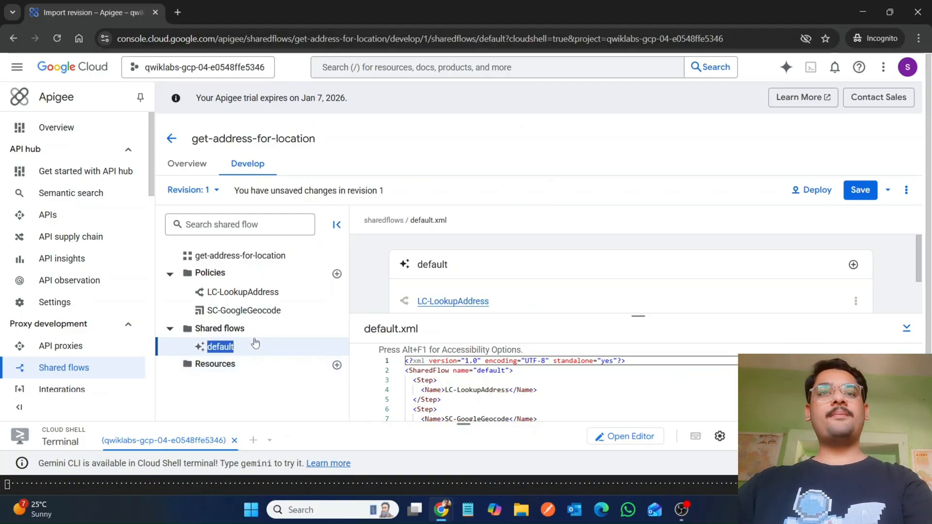
Step: Add a new policy step to the default flow, creating a new policy of type Extract Variables
left_click(852, 265)
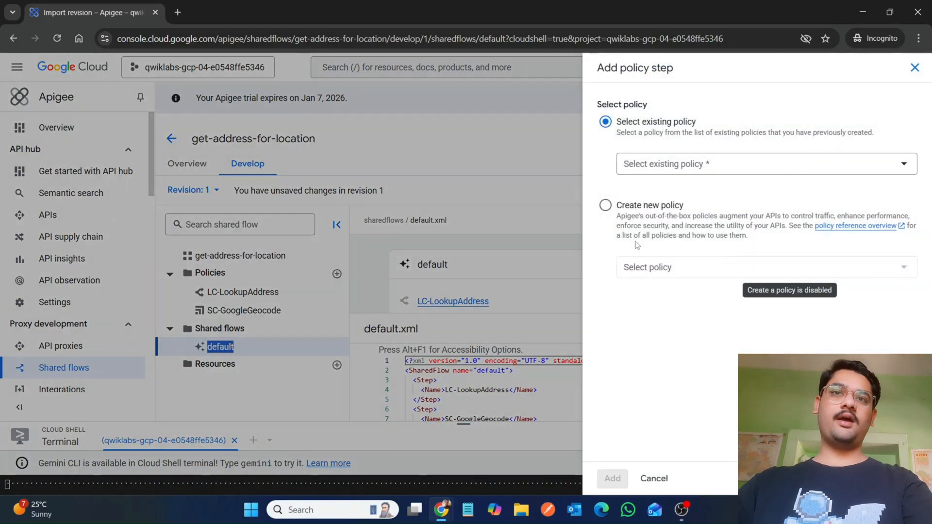
left_click(605, 206)
left_click(722, 275)
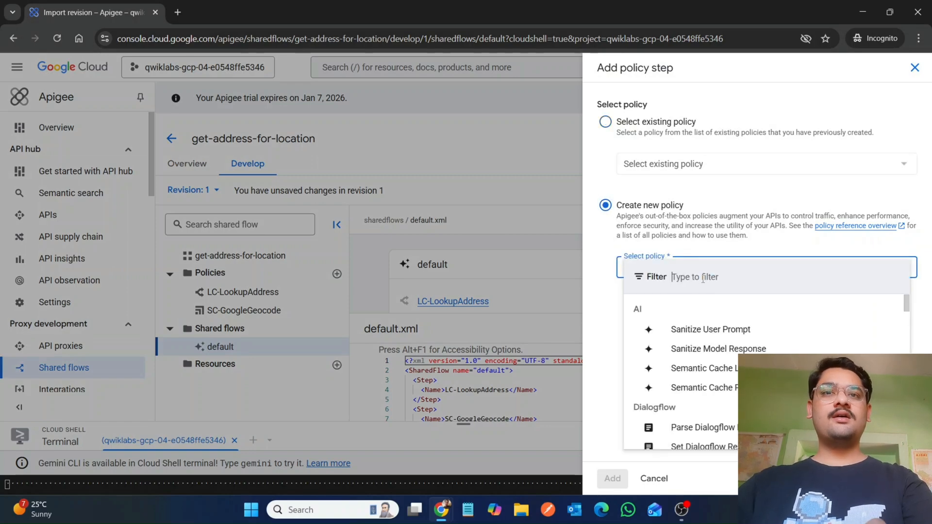
type("Extract Variables")
left_click(672, 326)
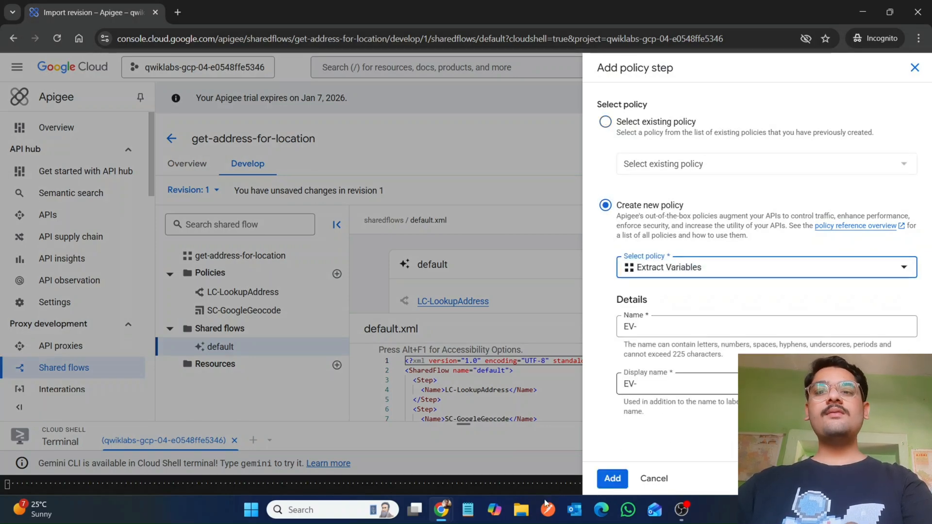
Step: Set the new policy's name and display name to EV-ExtractAddress and add it to the default flow
mouse_move(441, 510)
left_click(381, 442)
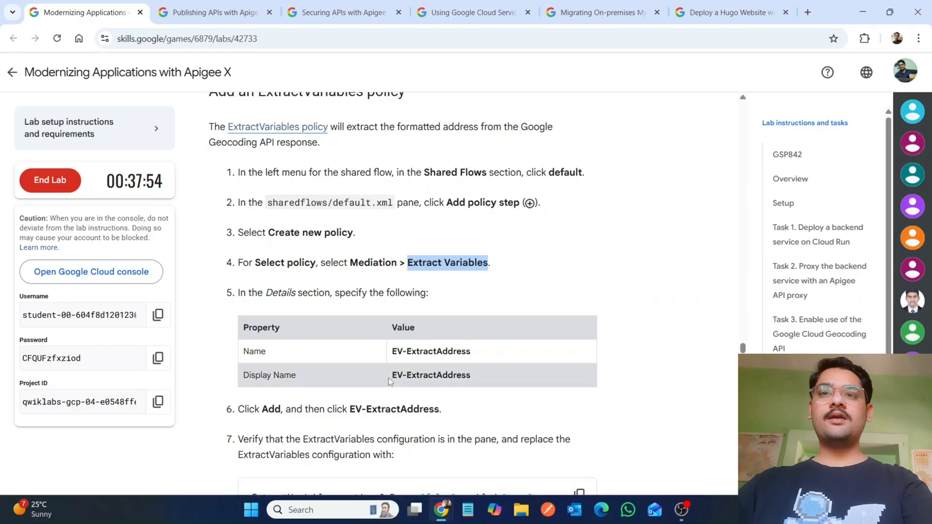
left_click_drag(405, 351, 486, 351)
key("ctrl+c")
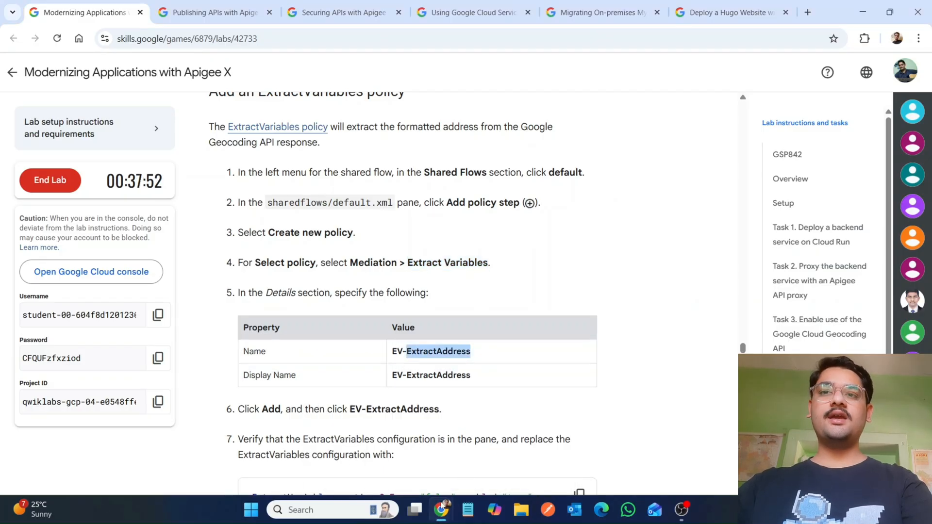
mouse_move(441, 510)
left_click(507, 444)
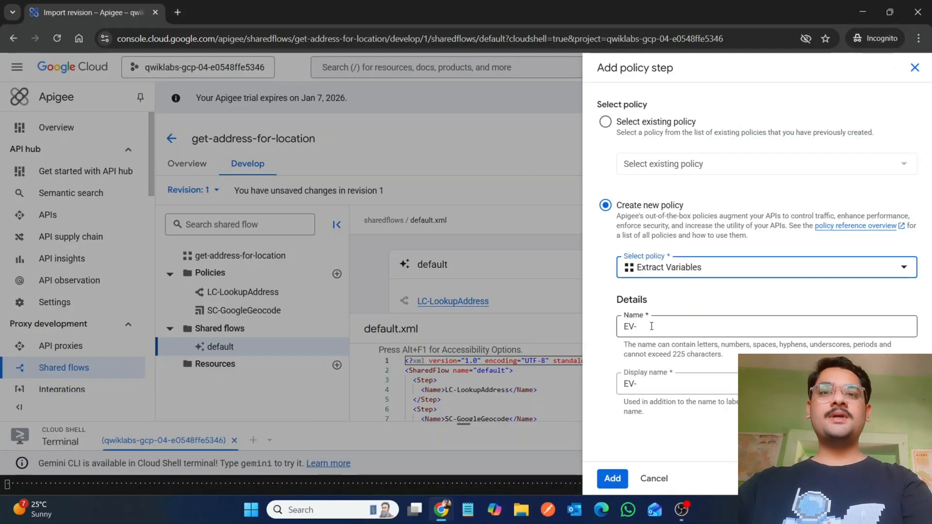
left_click(652, 326)
key("ctrl+v")
left_click(651, 385)
key("ctrl+v")
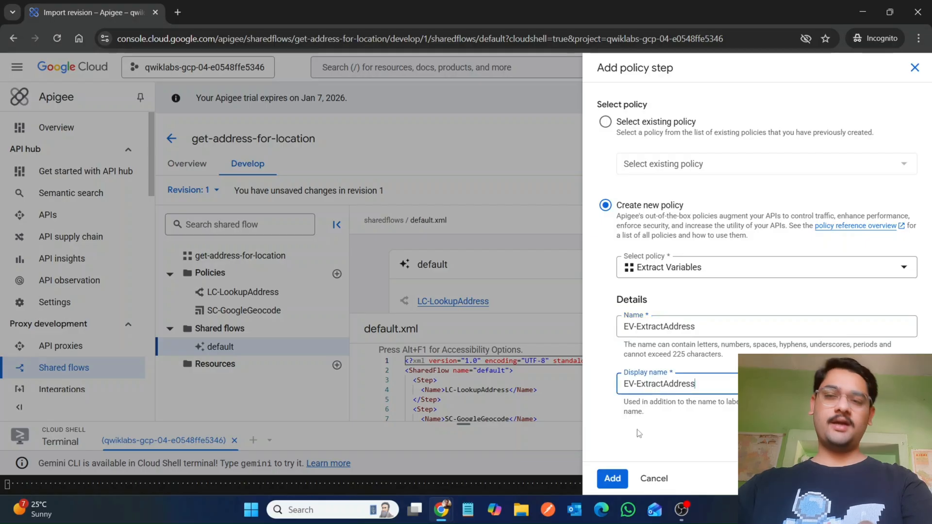
left_click(612, 479)
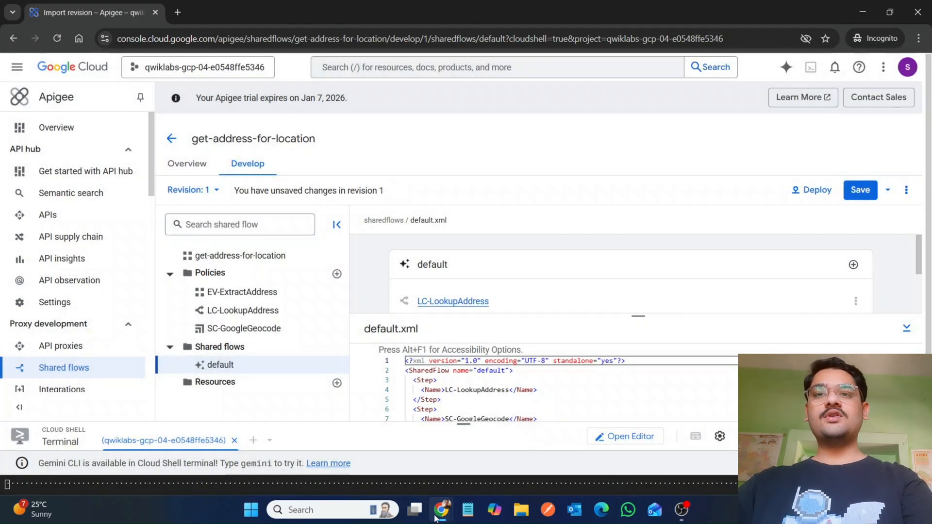
Step: Copy the ExtractVariables configuration from the lab instructions and paste it over the EV-ExtractAddress policy's XML
mouse_move(436, 518)
left_click(376, 429)
scroll(396, 405, "down", 5)
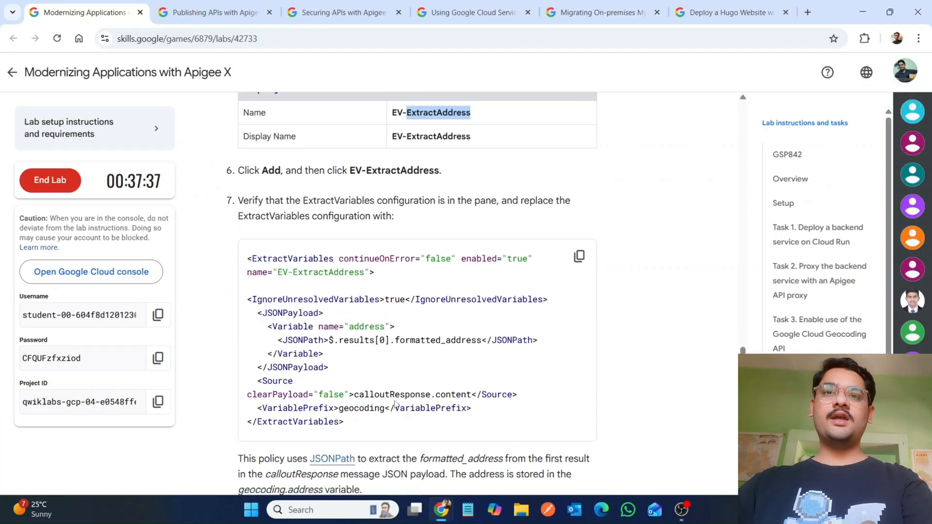
left_click(579, 255)
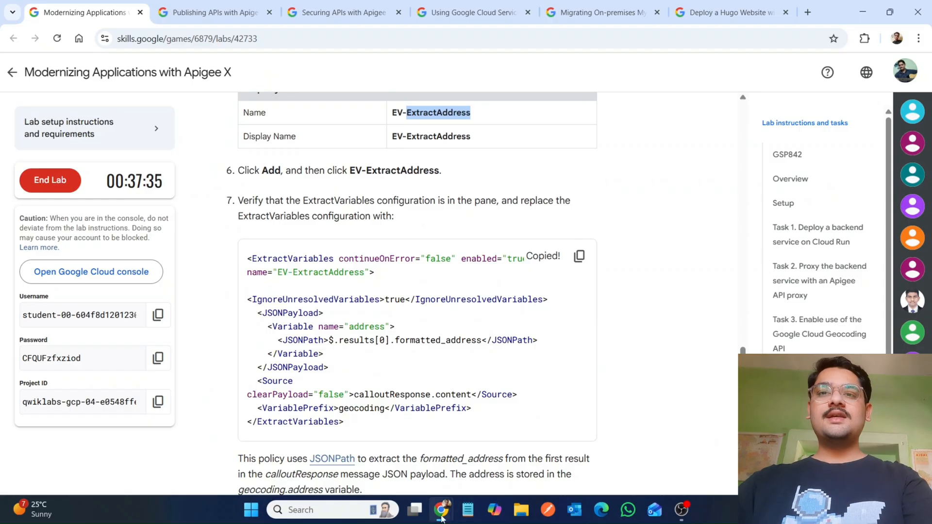
mouse_move(441, 518)
left_click(510, 444)
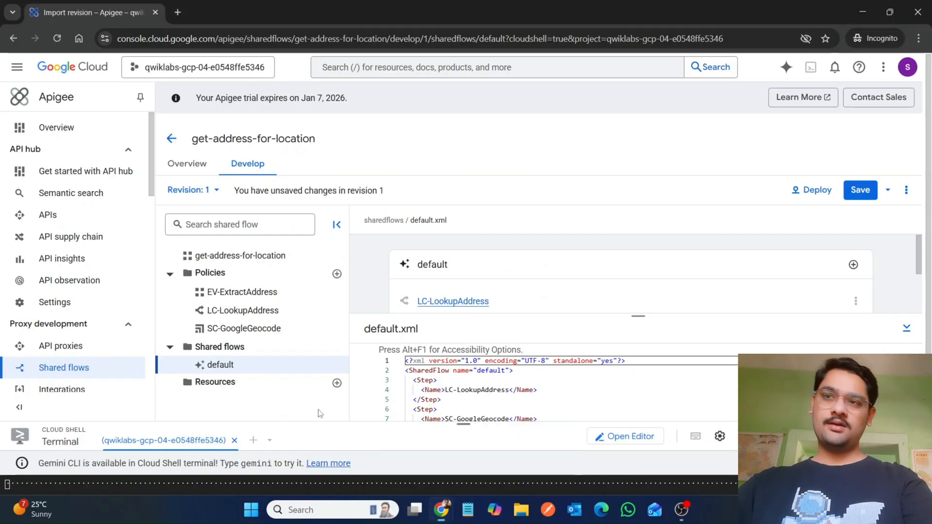
left_click(232, 296)
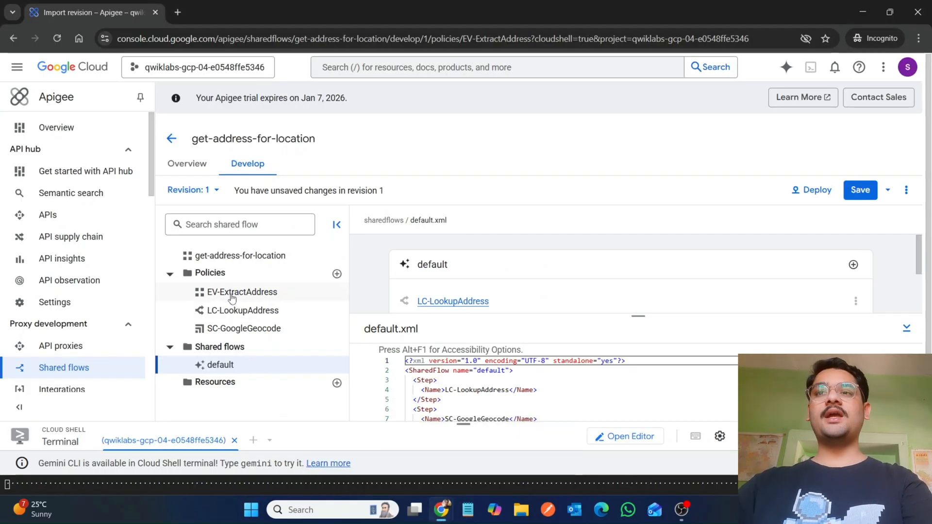
double_click(231, 296)
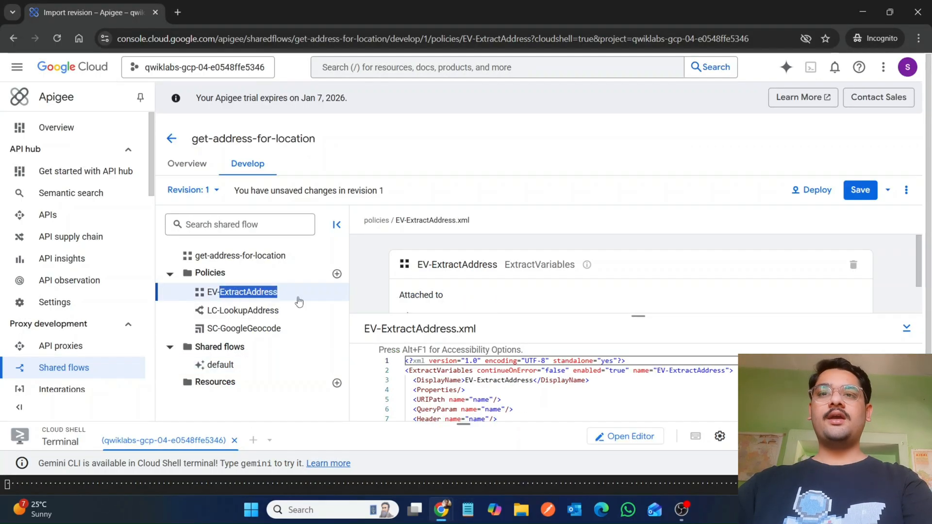
left_click(398, 371)
left_click_drag(499, 381, 404, 371)
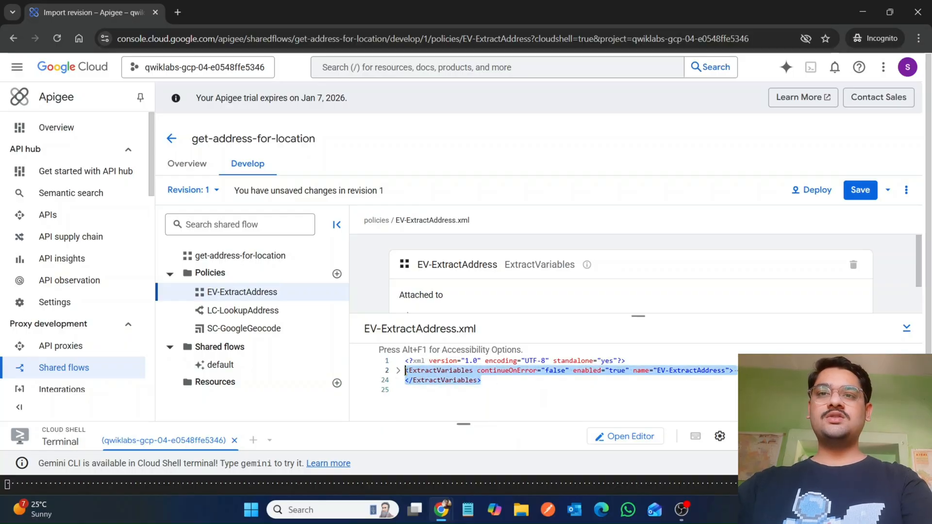
left_click(398, 372)
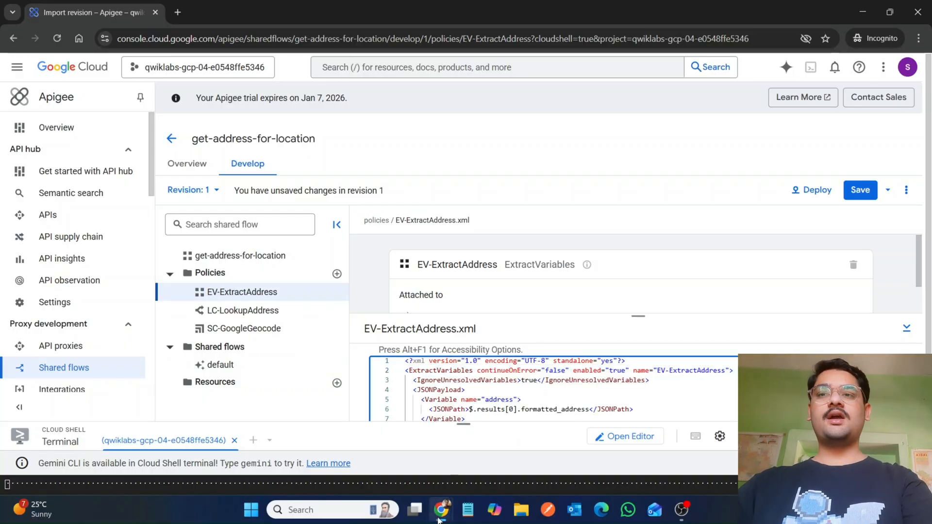
Step: Copy the PopulateCache policy type name from the lab instructions' PopulateCache section
mouse_move(438, 519)
left_click(353, 458)
scroll(353, 458, "down", 8)
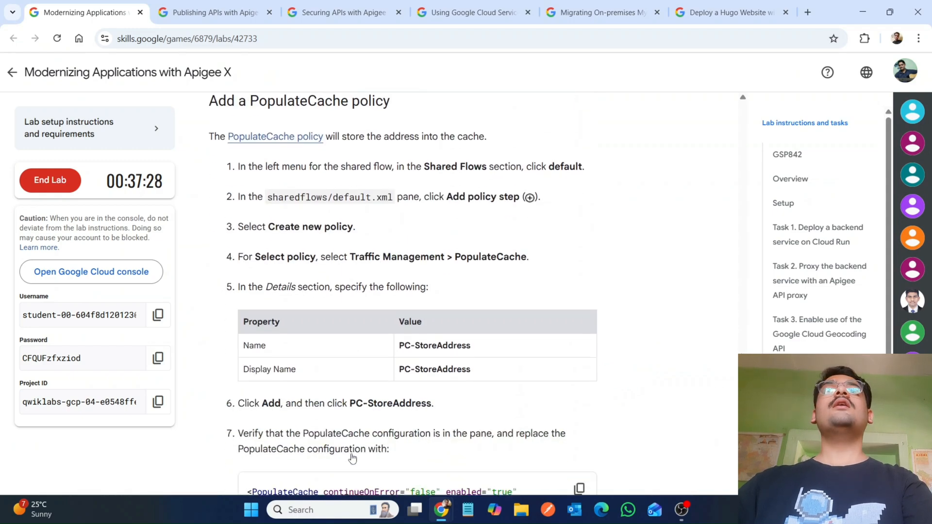
scroll(353, 458, "down", 1)
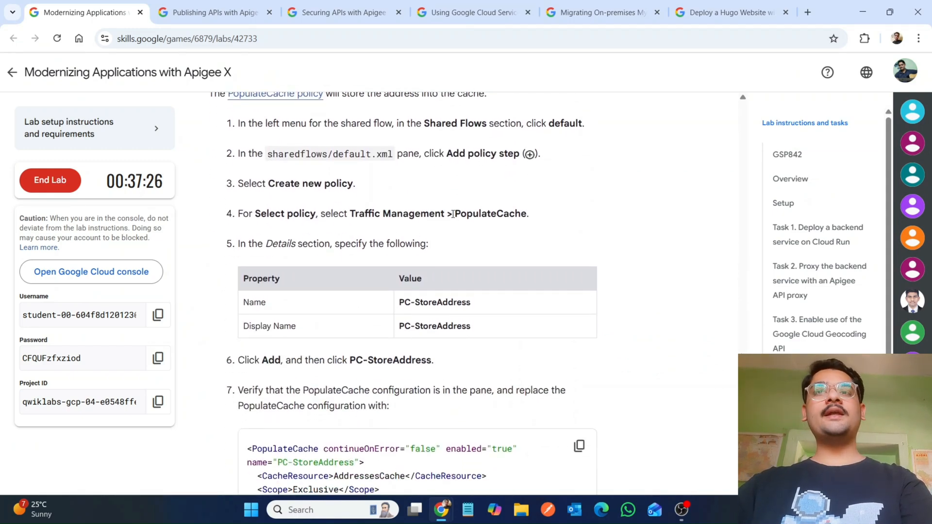
left_click_drag(490, 210, 522, 210)
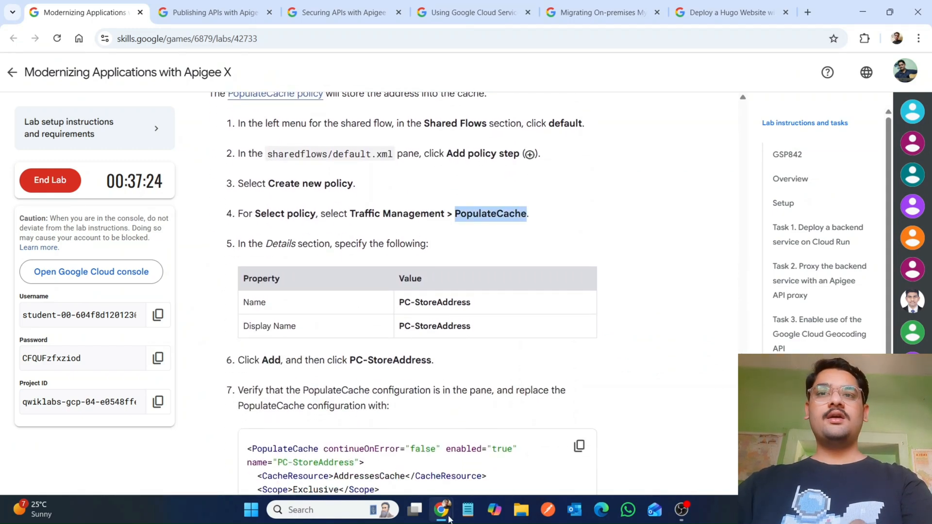
Step: Add a new policy step to the default flow, creating a new Populate Cache policy
mouse_move(448, 520)
left_click(485, 465)
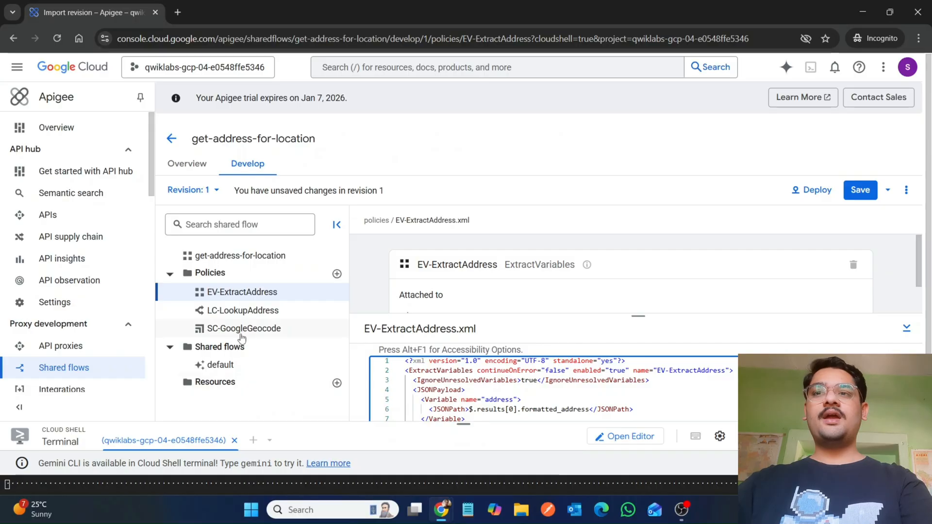
left_click(220, 366)
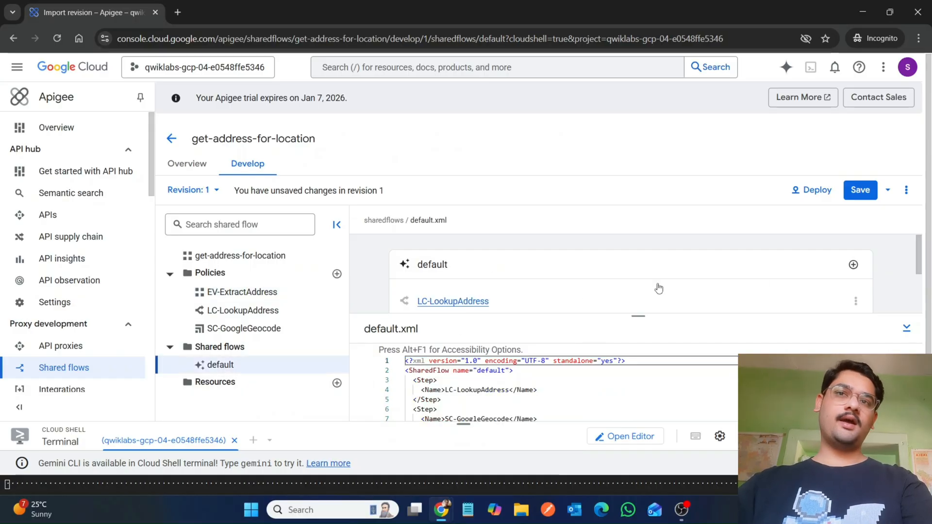
left_click(852, 266)
left_click(606, 205)
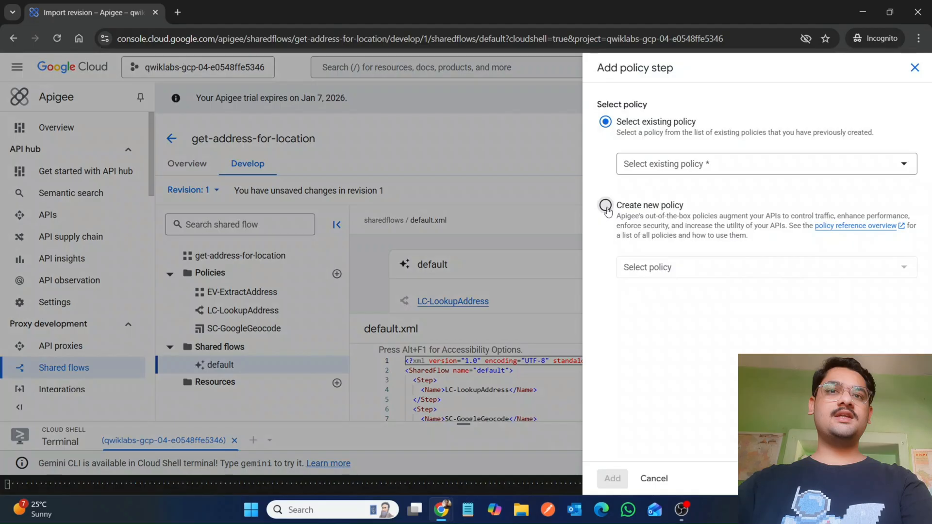
left_click(690, 268)
key("ctrl+v")
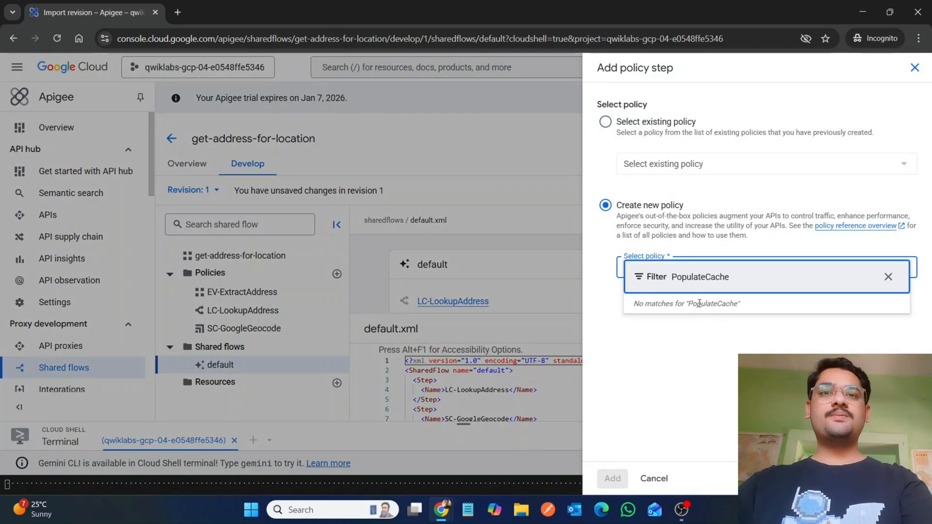
left_click(701, 300)
left_click(704, 280)
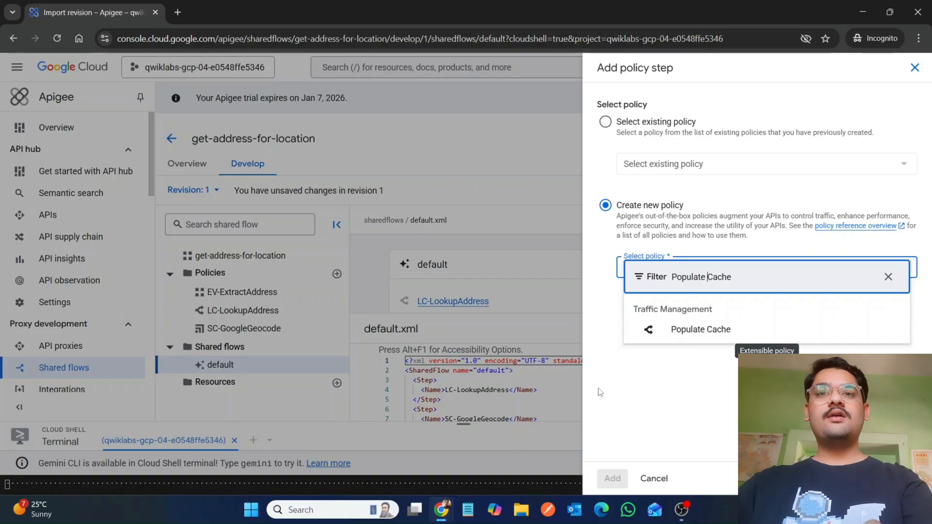
left_click(662, 337)
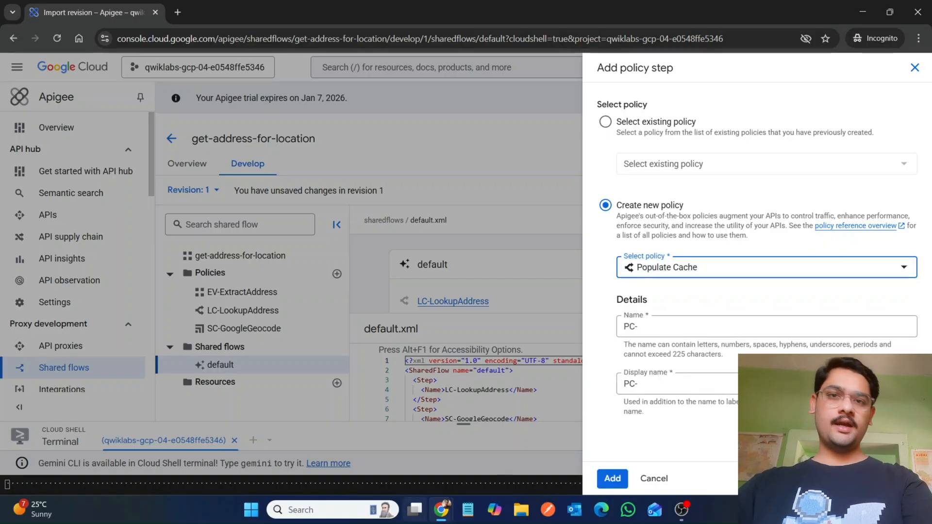
Step: Copy the StoreAddress part of the policy name from the lab instructions' PopulateCache details table
mouse_move(441, 509)
left_click(390, 472)
scroll(389, 473, "down", 4)
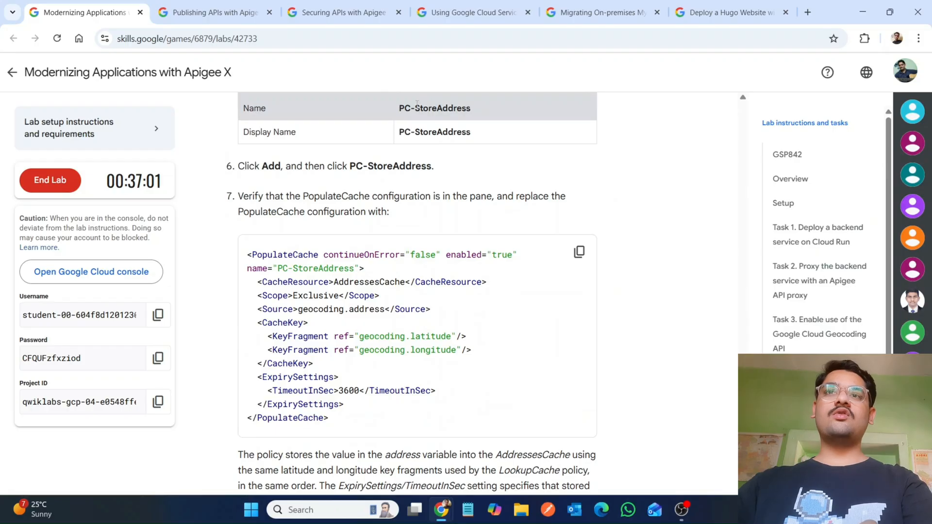
left_click_drag(416, 104, 469, 107)
key("ctrl+c")
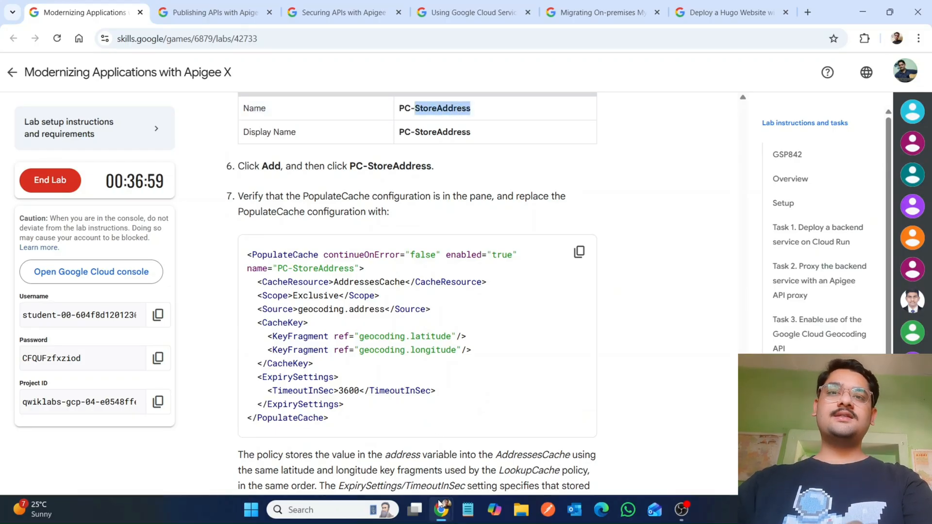
mouse_move(439, 505)
mouse_move(488, 462)
left_click(697, 332)
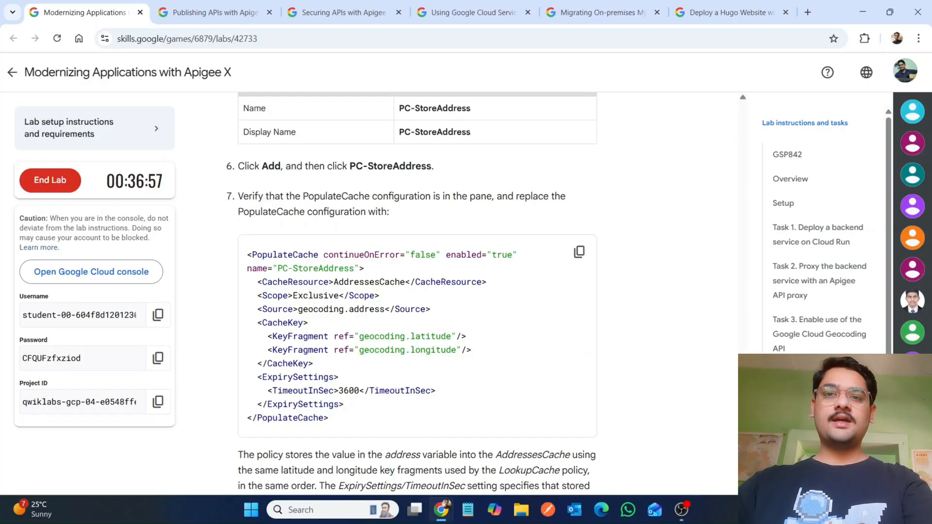
Step: Set the new policy's name and display name to PC-StoreAddress and add it to the default flow
mouse_move(439, 507)
left_click(500, 454)
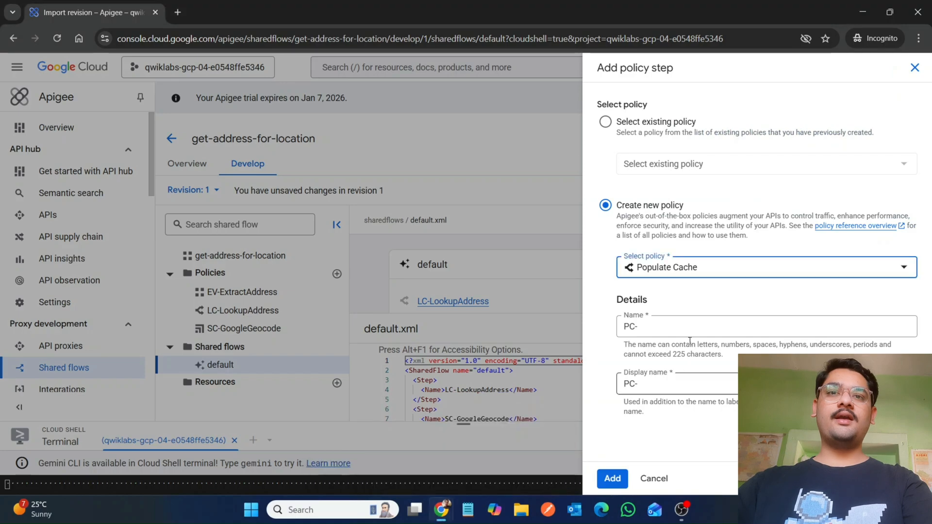
left_click(690, 334)
key("ctrl+v")
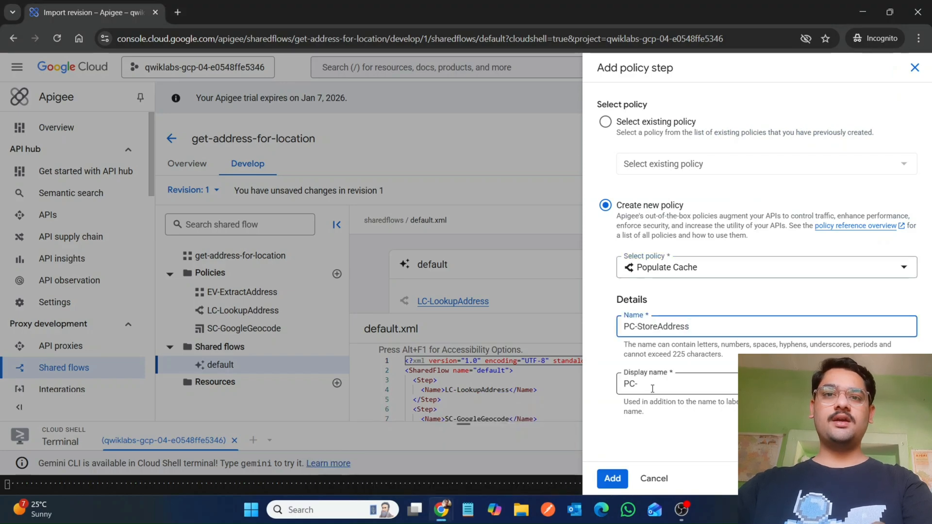
left_click(652, 388)
key("ctrl+v")
left_click(612, 478)
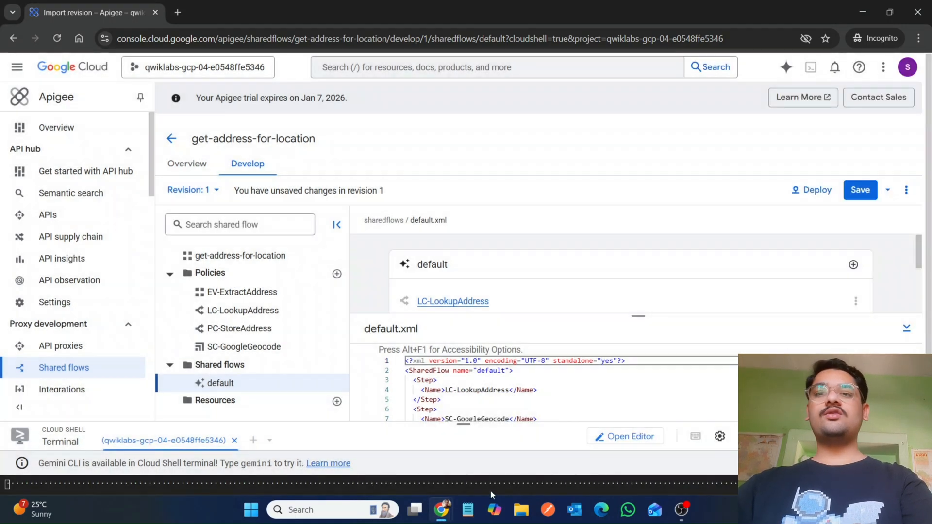
Step: Copy the PopulateCache configuration from the lab instructions and paste it over the PC-StoreAddress policy's XML
mouse_move(441, 507)
left_click(377, 456)
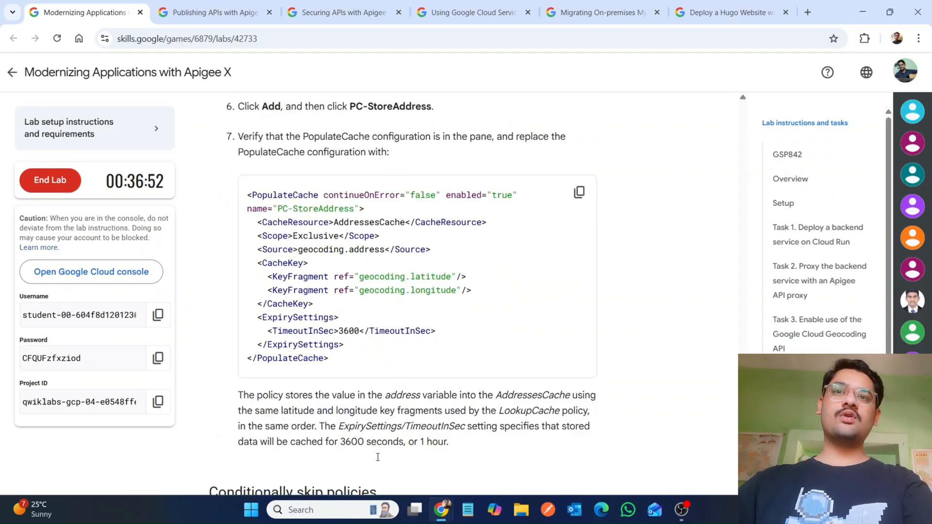
scroll(377, 457, "down", 1)
left_click(579, 157)
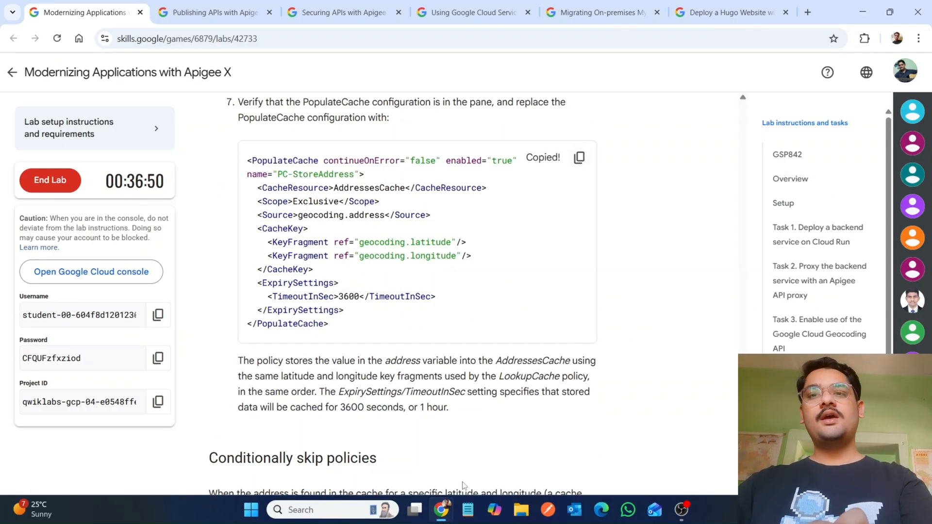
mouse_move(441, 507)
left_click(505, 451)
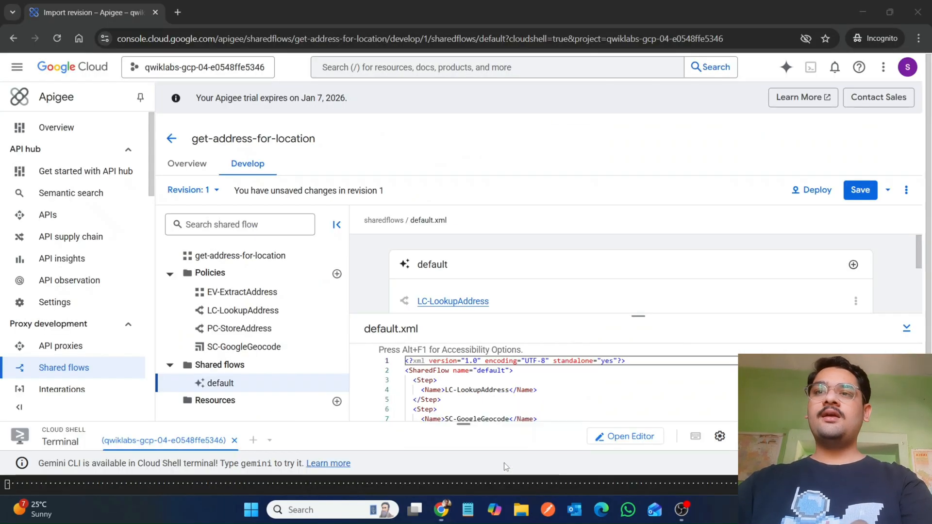
left_click(245, 334)
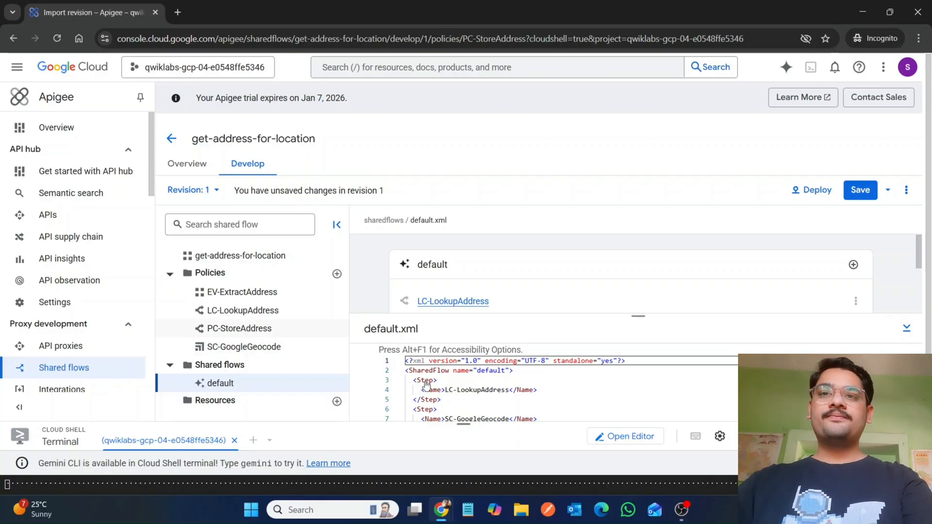
left_click(397, 372)
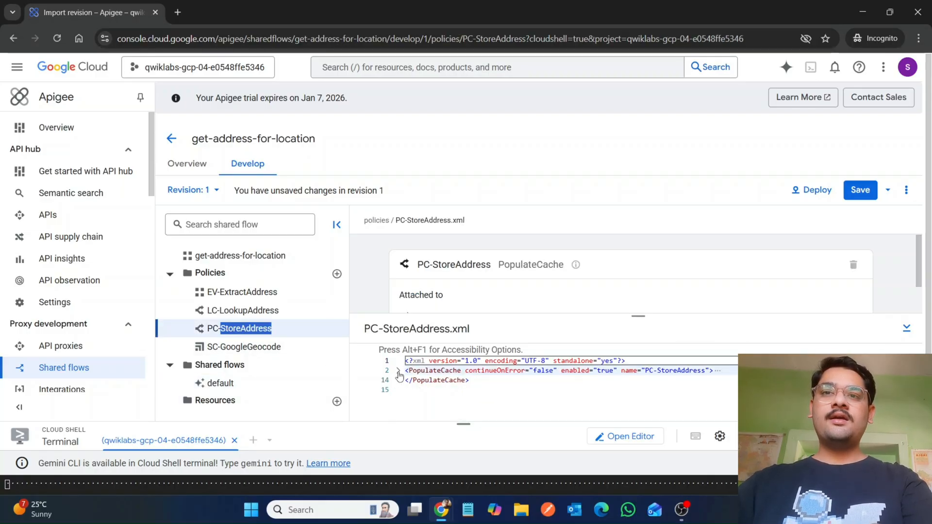
left_click_drag(494, 383, 403, 372)
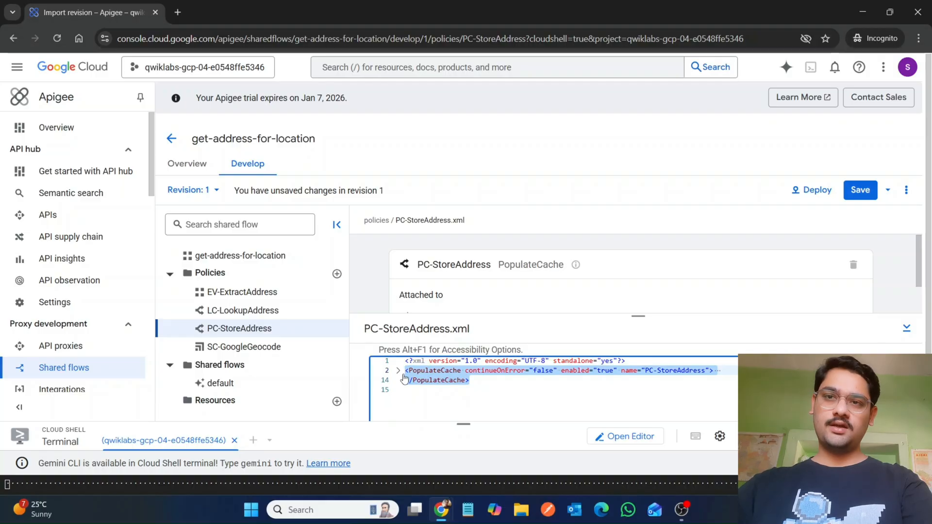
key("ctrl+v")
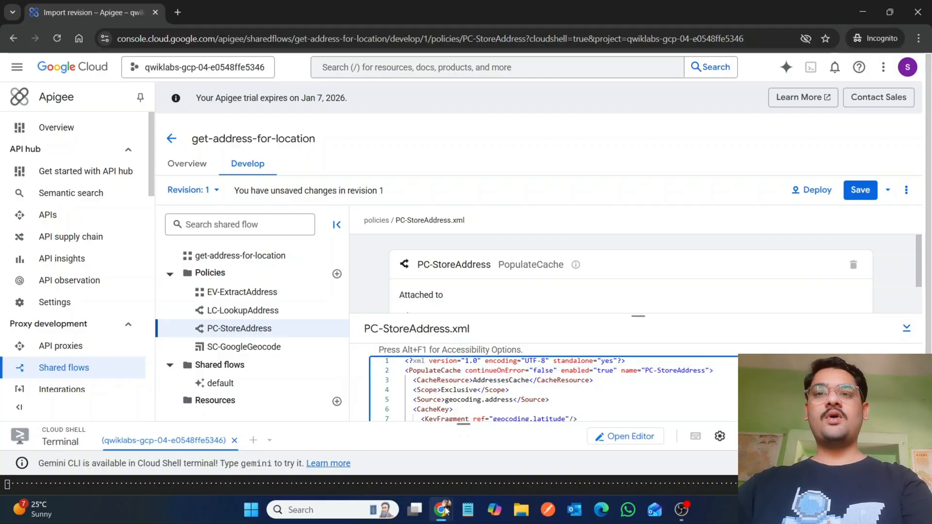
Step: Copy the four Step elements from the default flow listing in the lab instructions
mouse_move(446, 509)
left_click(381, 444)
scroll(387, 454, "down", 5)
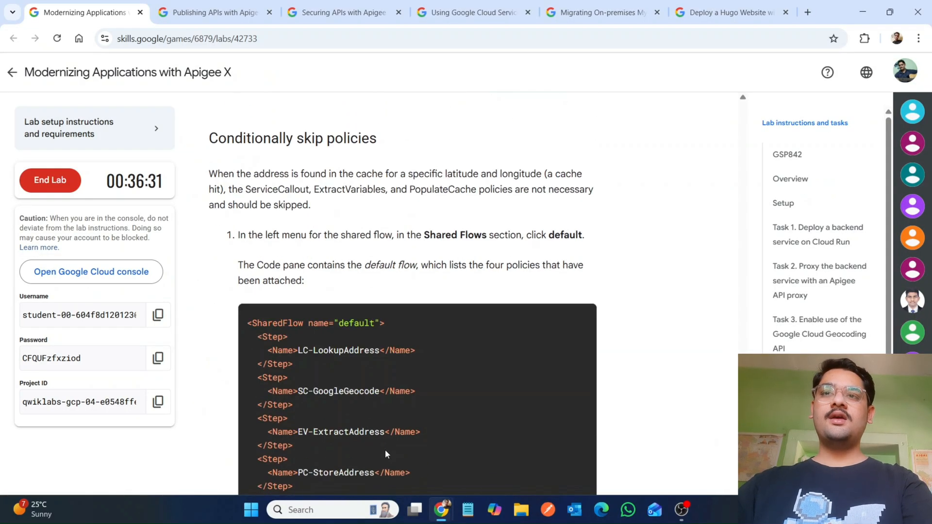
scroll(387, 454, "down", 2)
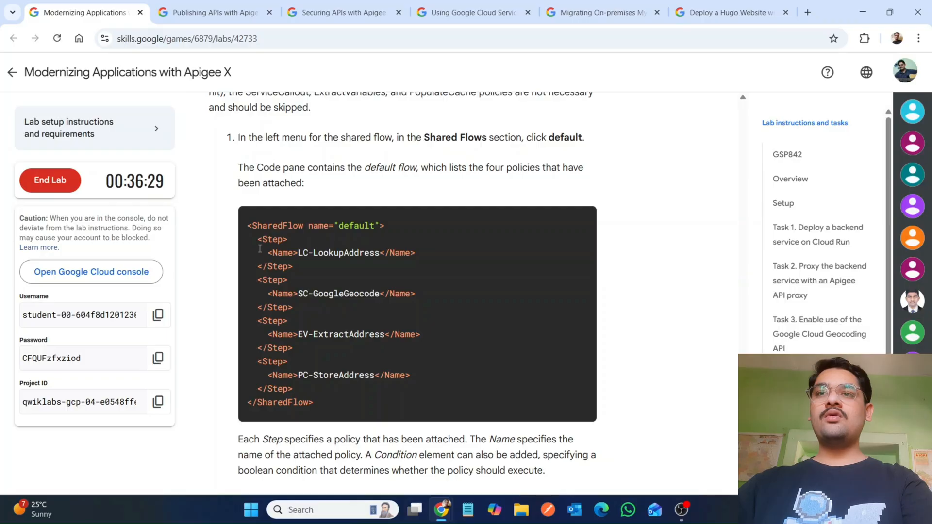
left_click_drag(255, 239, 379, 395)
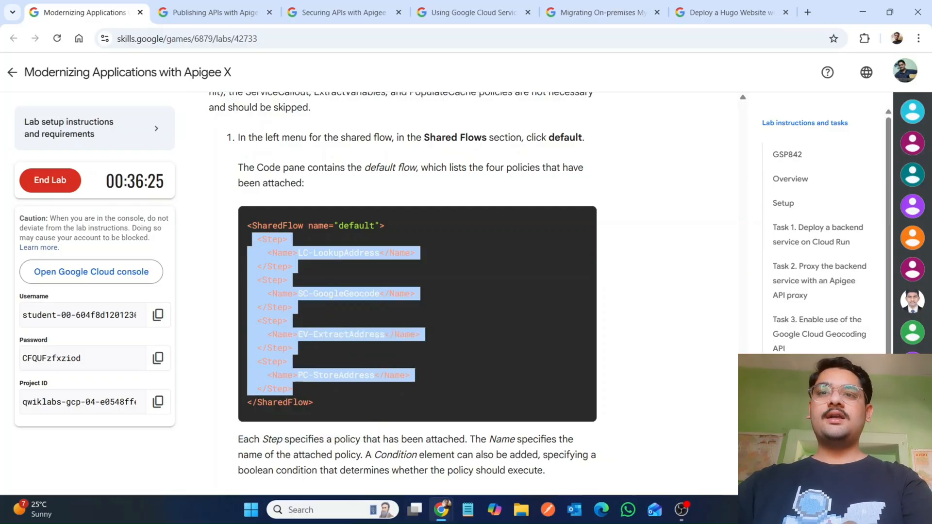
mouse_move(441, 510)
left_click(489, 472)
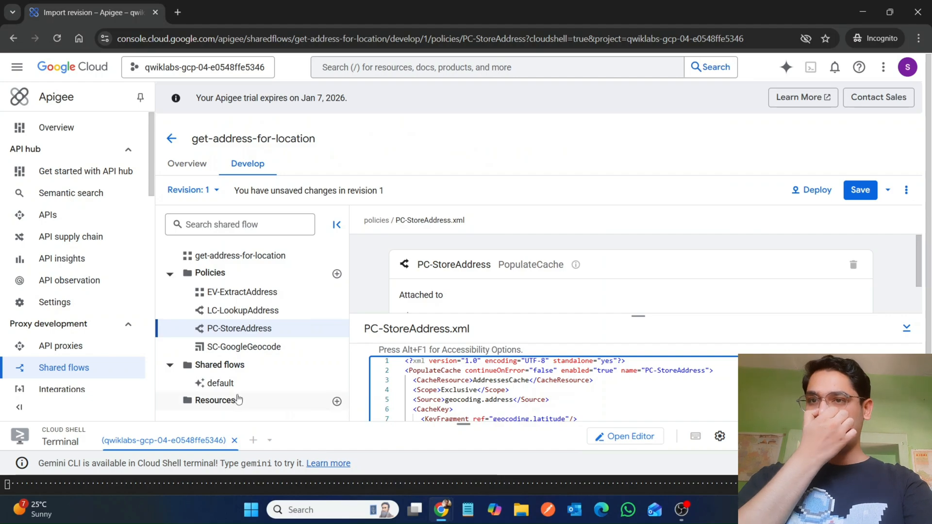
Step: Replace the steps in default.xml with the copied four Step elements for LC-LookupAddress, SC-GoogleGeocode, EV-ExtractAddress and PC-StoreAddress
left_click(228, 383)
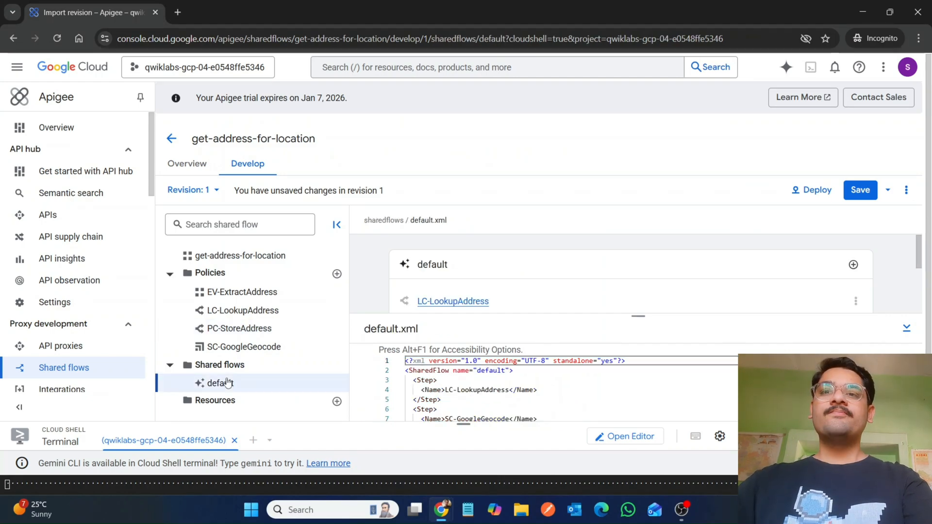
left_click_drag(407, 378, 460, 384)
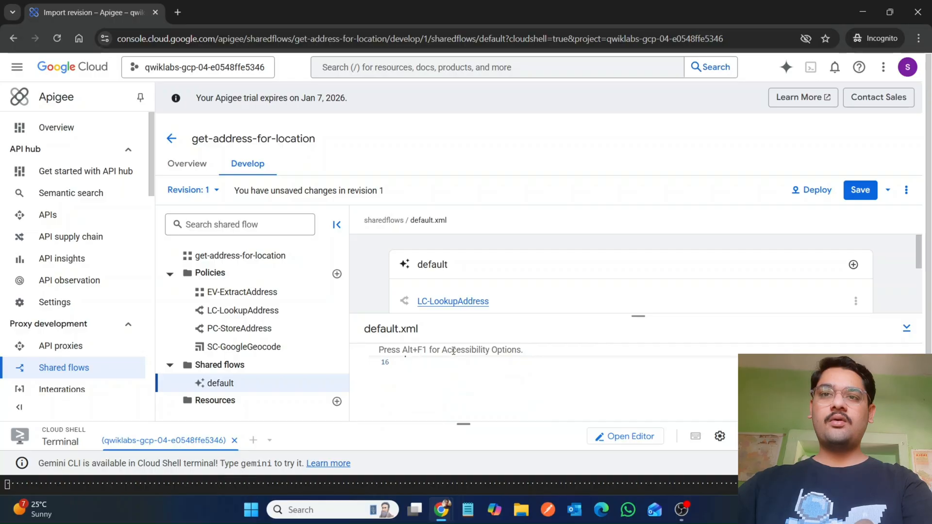
left_click_drag(453, 350, 414, 371)
key("BackSpace")
key("BackSpace")
key("BackSpace")
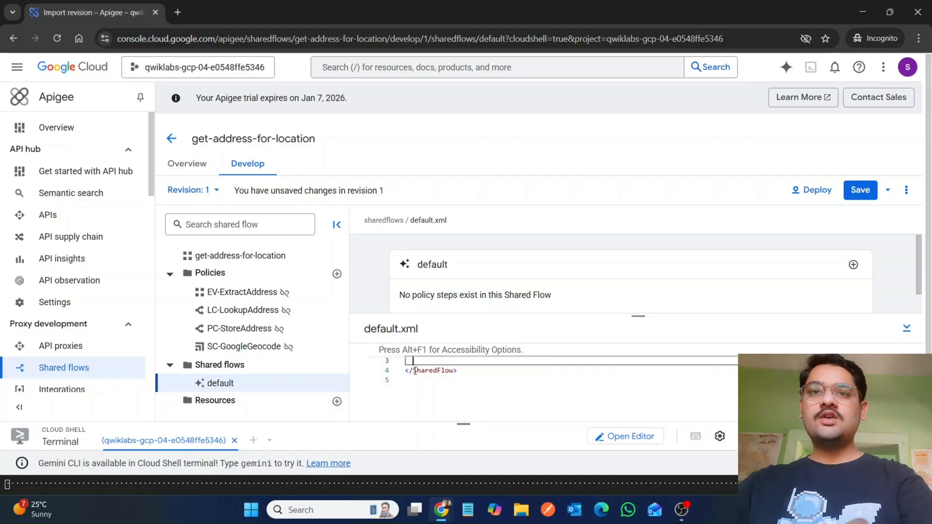
left_click_drag(641, 311, 638, 222)
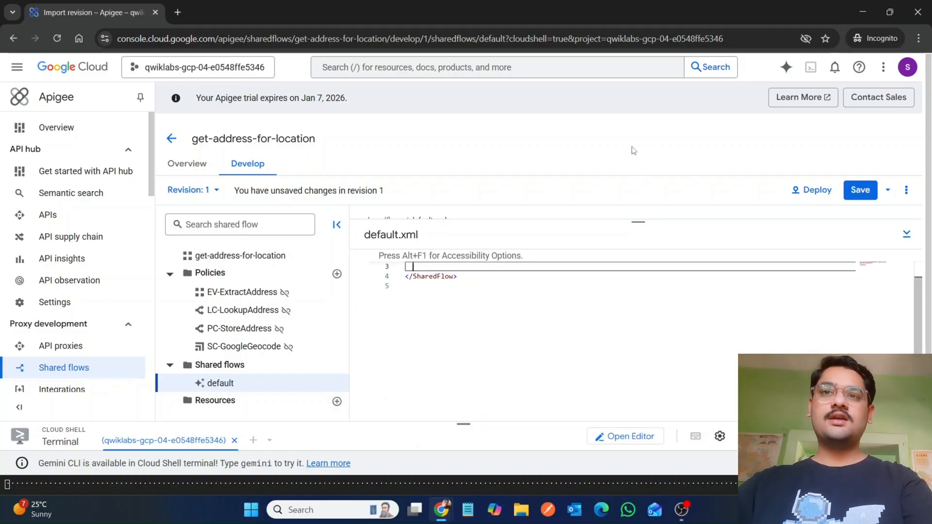
key("Up")
key("Up")
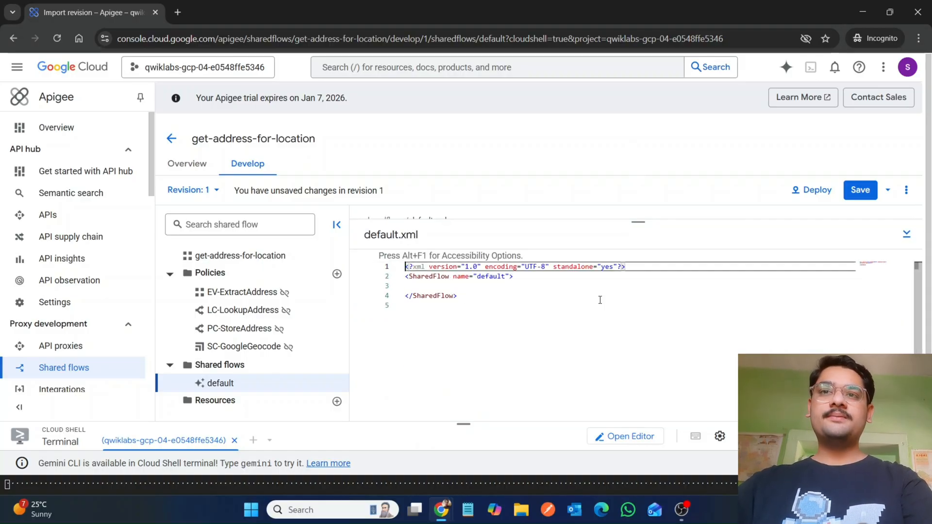
left_click(429, 288)
key("ctrl+v")
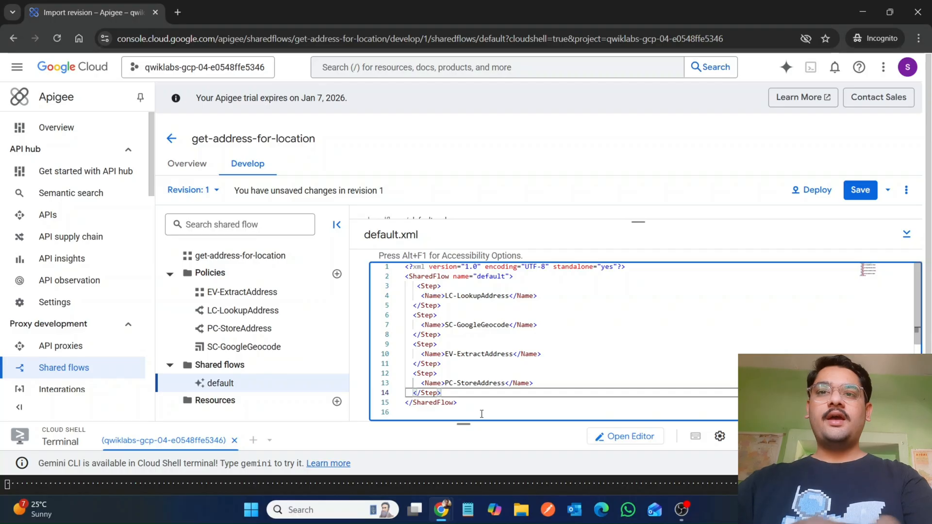
left_click(472, 416)
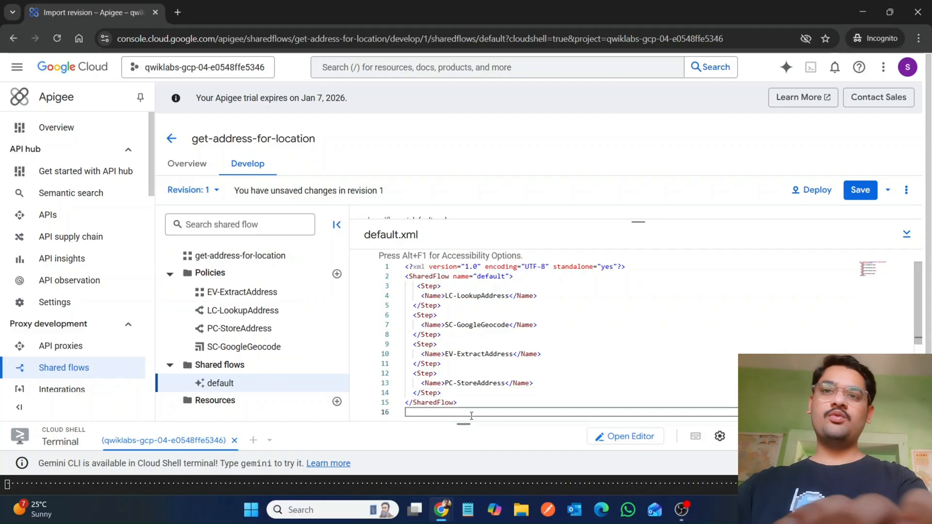
key("BackSpace")
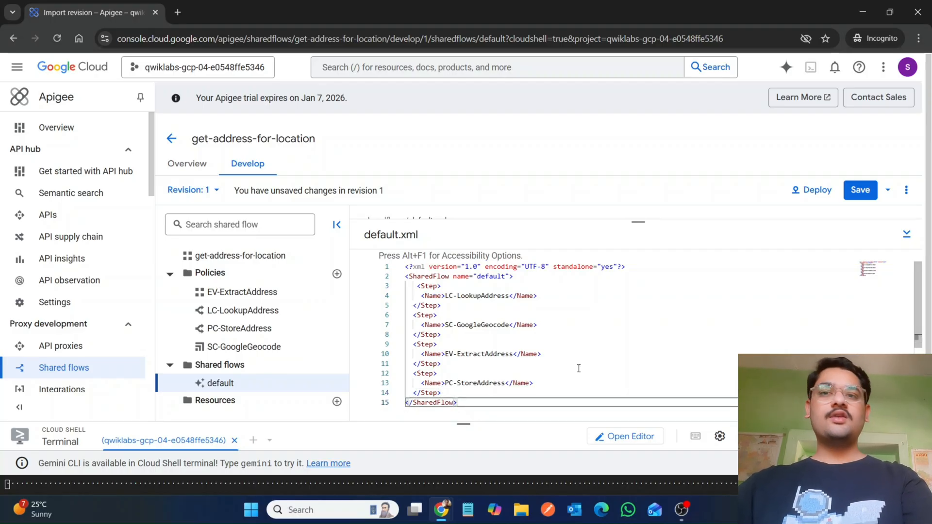
Step: Copy the conditional default shared flow XML with lookupcache.LC-LookupAddress.cachehit == false conditions from the lab instructions
mouse_move(441, 508)
left_click(377, 458)
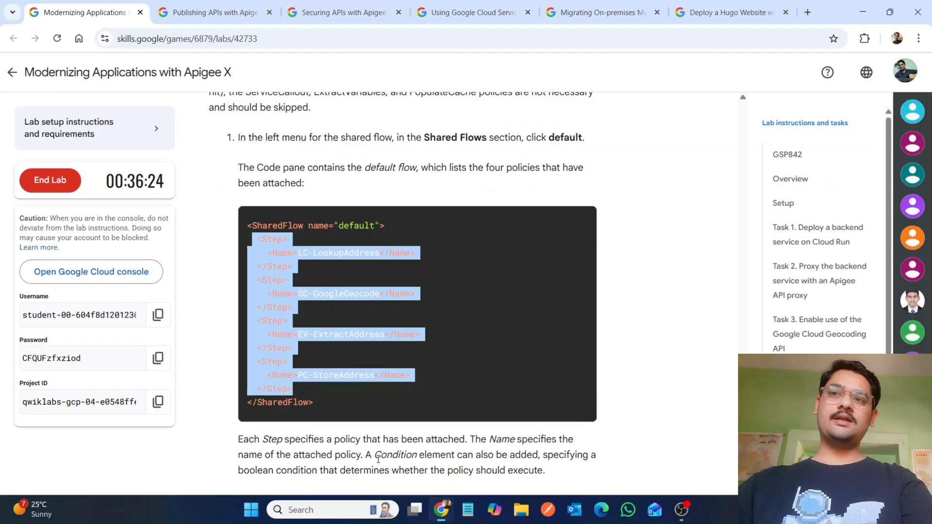
scroll(377, 459, "down", 8)
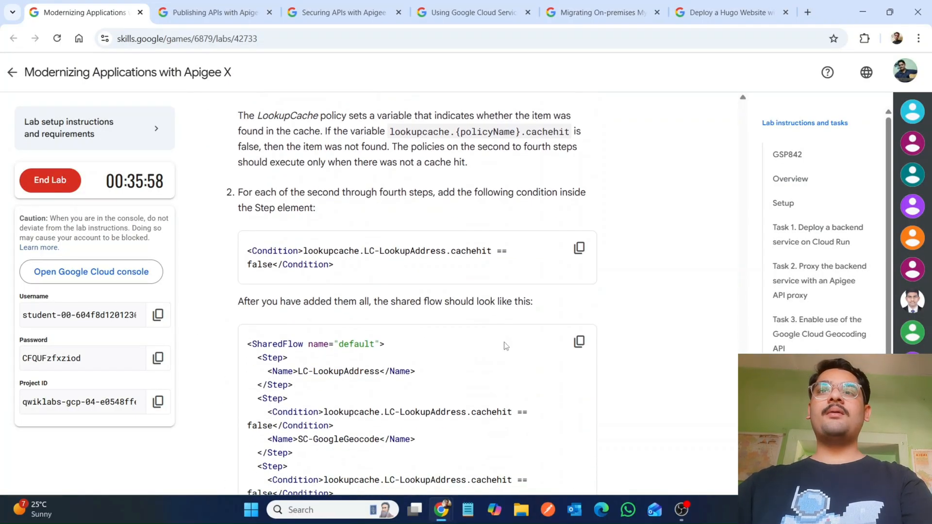
scroll(504, 346, "down", 2)
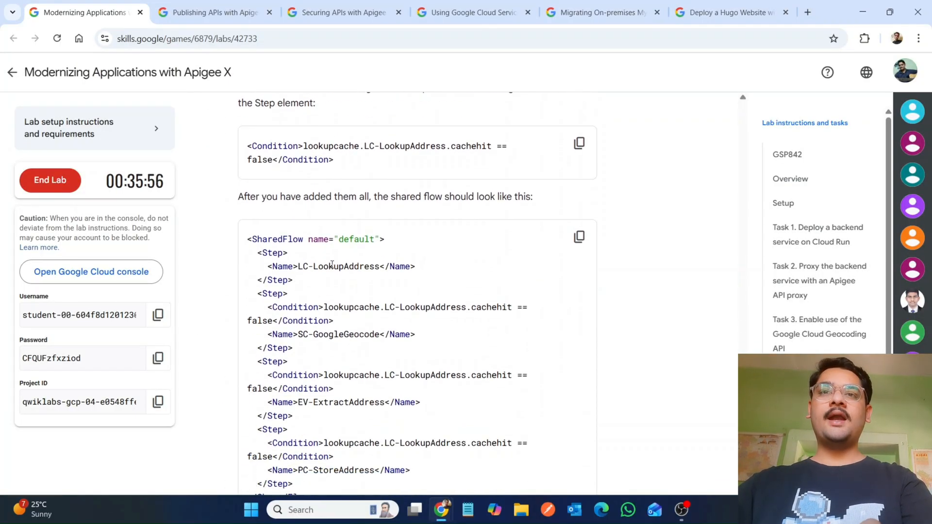
left_click(579, 236)
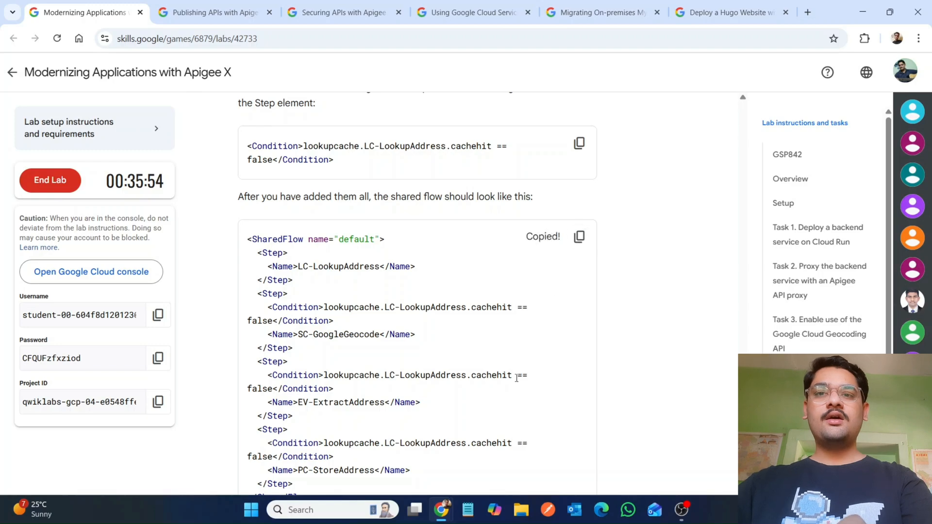
Step: Replace the contents of default.xml with the conditional shared flow XML that skips steps when the lookup cache hits
left_click(493, 473)
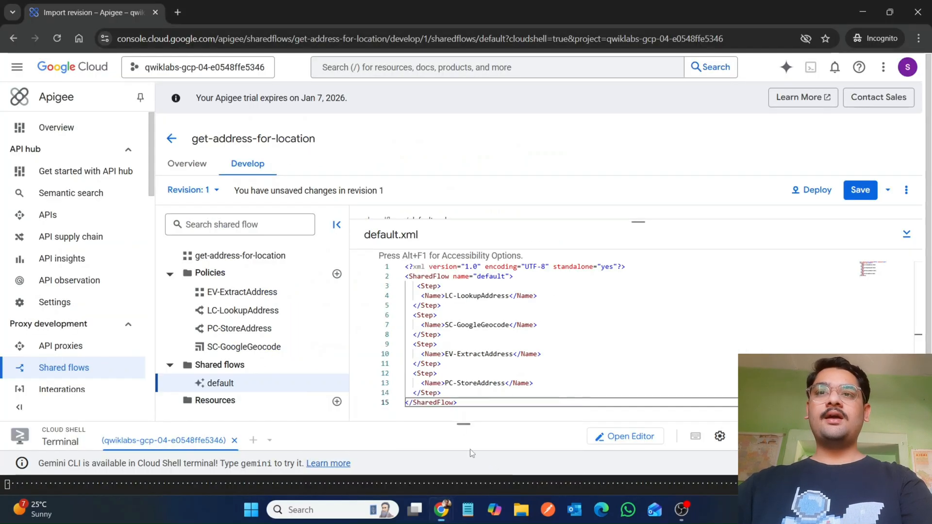
left_click(537, 319)
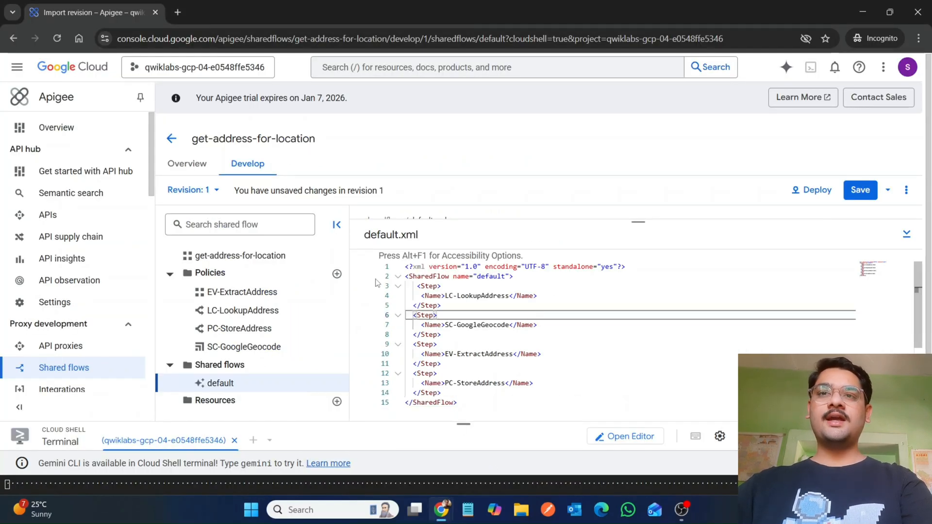
left_click(398, 277)
left_click_drag(491, 291, 404, 282)
left_click(403, 281)
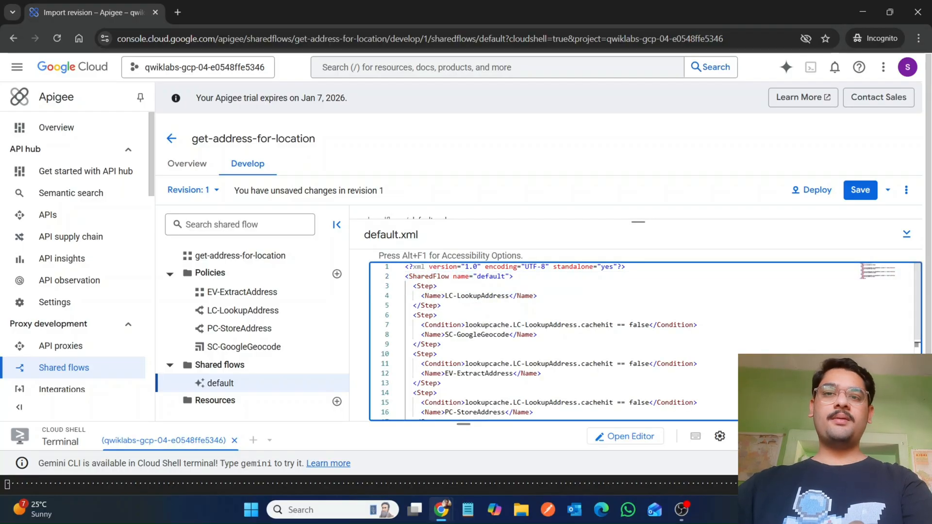
Step: Save the get-address-for-location shared flow revision
mouse_move(441, 509)
left_click(376, 452)
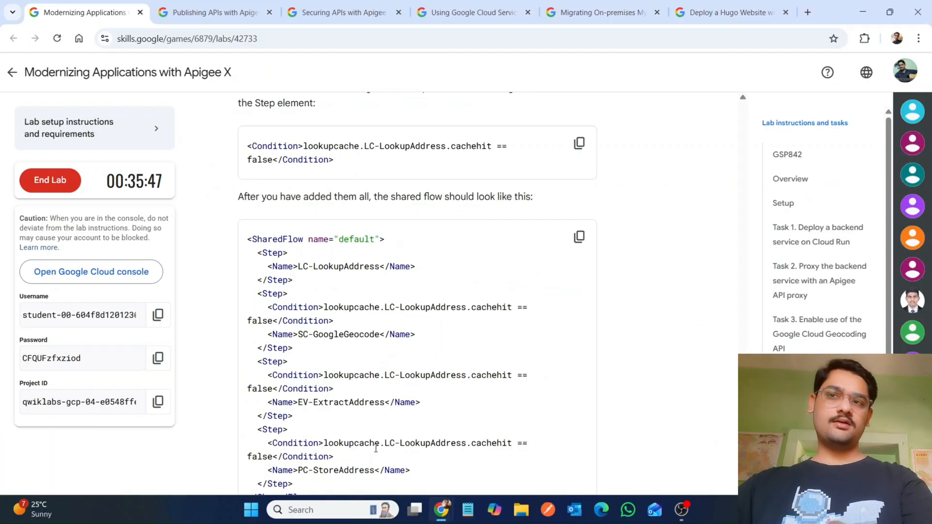
scroll(375, 449, "down", 4)
mouse_move(441, 509)
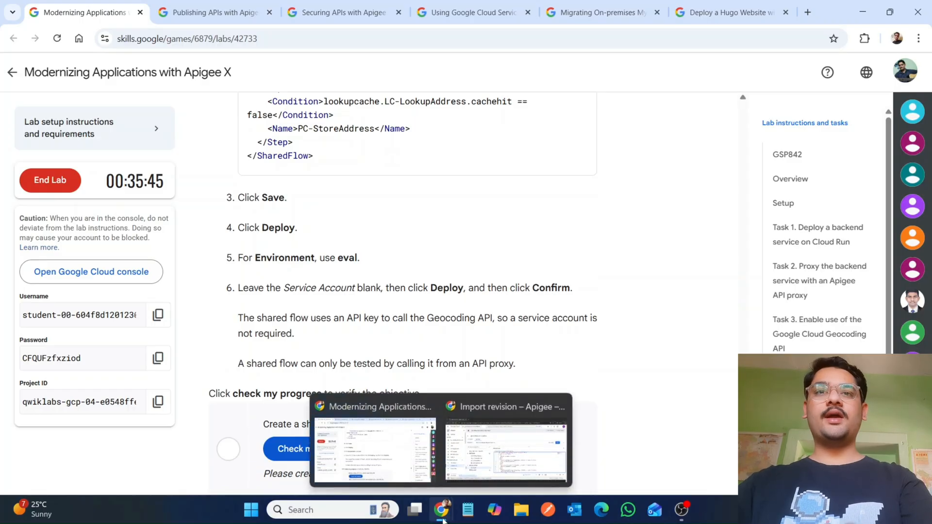
left_click(495, 449)
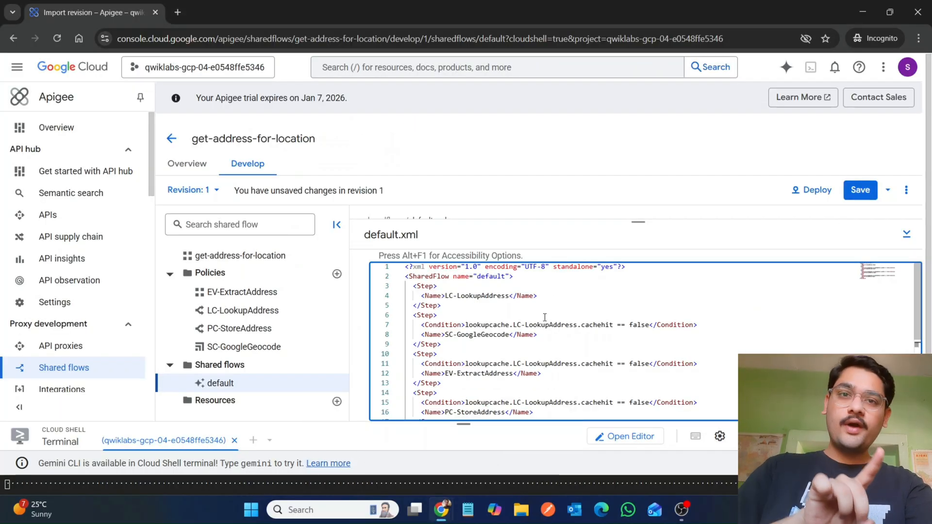
left_click(858, 193)
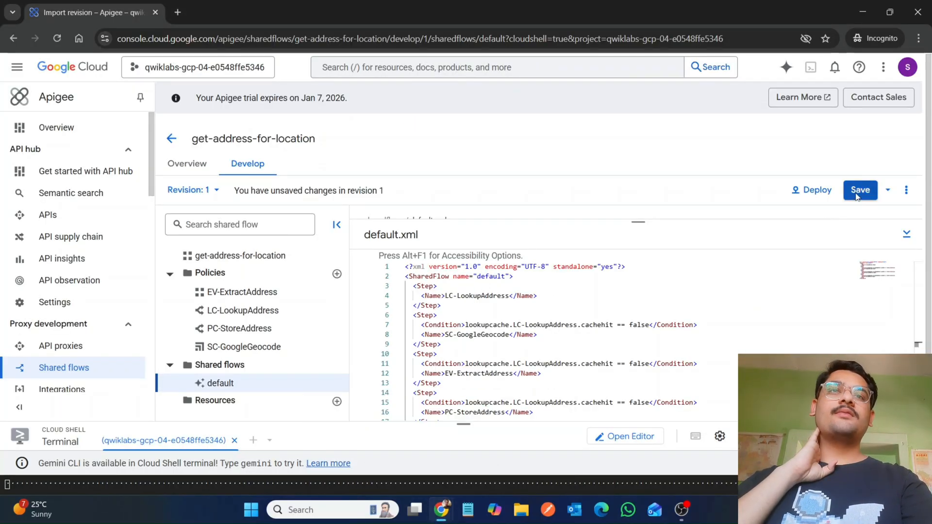
Step: Deploy revision 1 of the shared flow to the eval environment, leaving the service account blank, and confirm
left_click(815, 193)
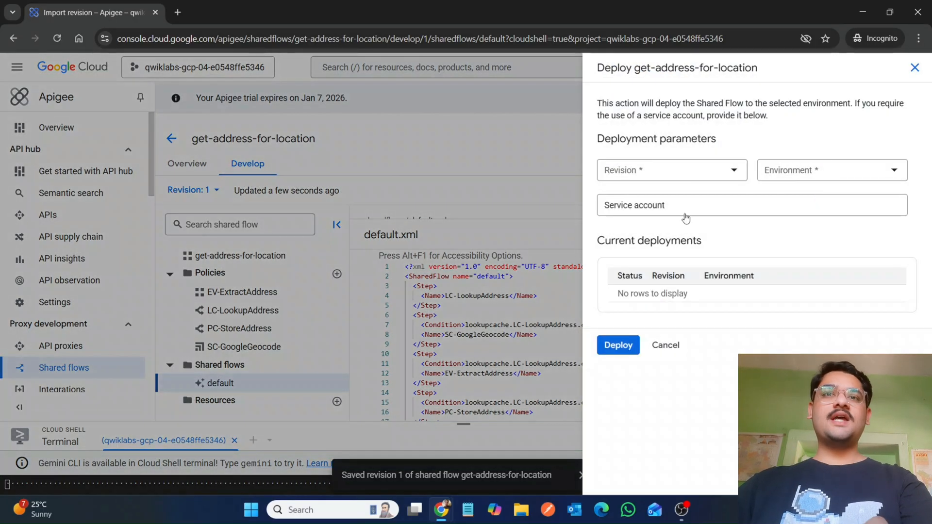
mouse_move(440, 510)
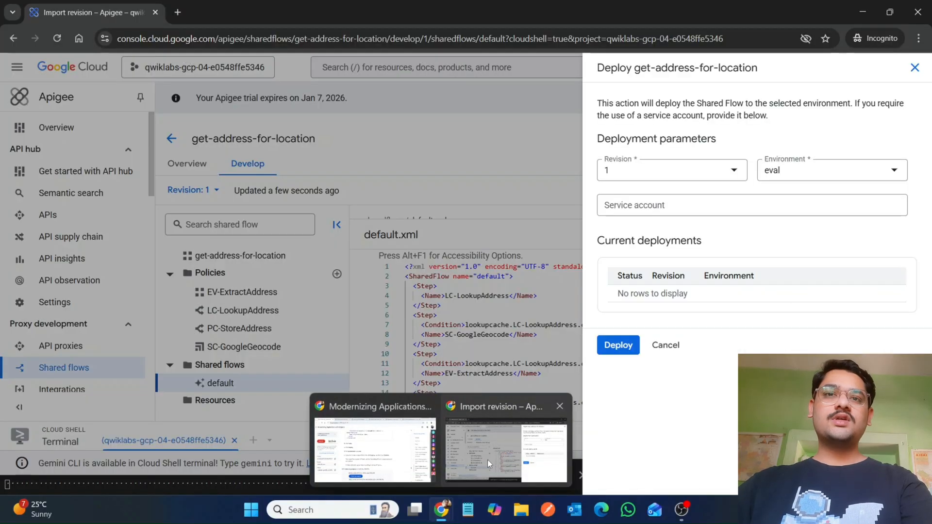
left_click(488, 459)
left_click(622, 343)
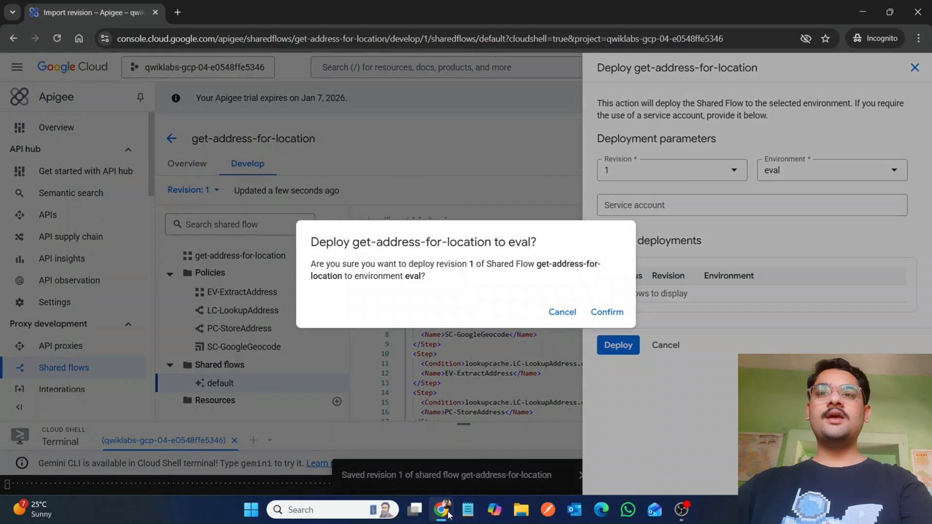
mouse_move(440, 509)
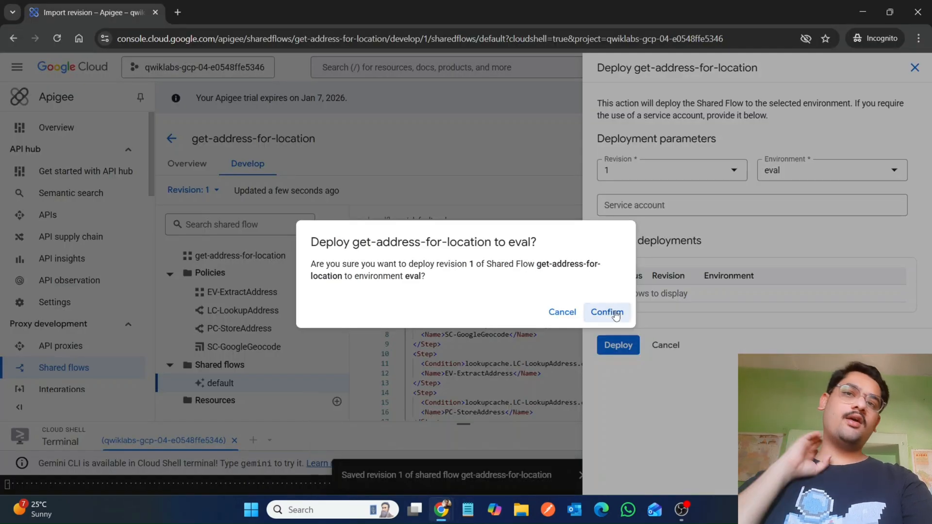
left_click(607, 311)
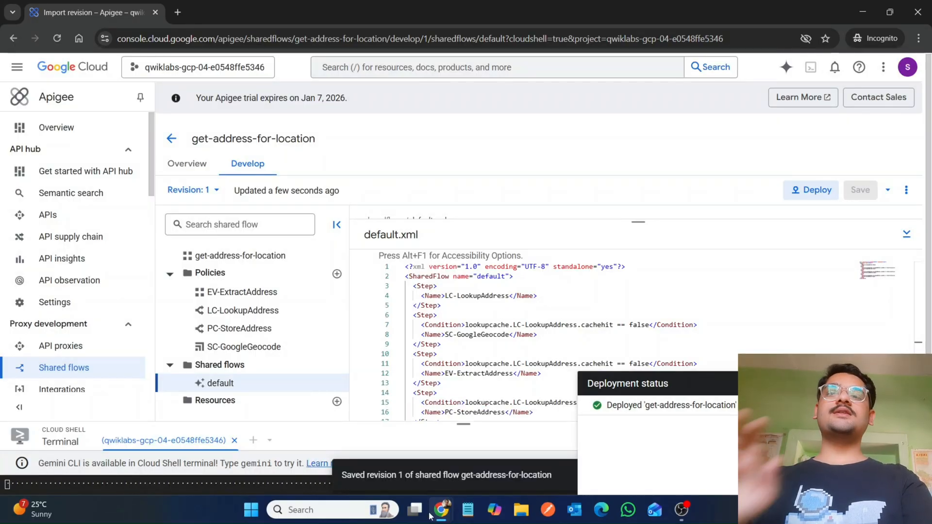
Step: Check progress for the shared flow task in the lab instructions
mouse_move(431, 516)
left_click(335, 444)
left_click(298, 459)
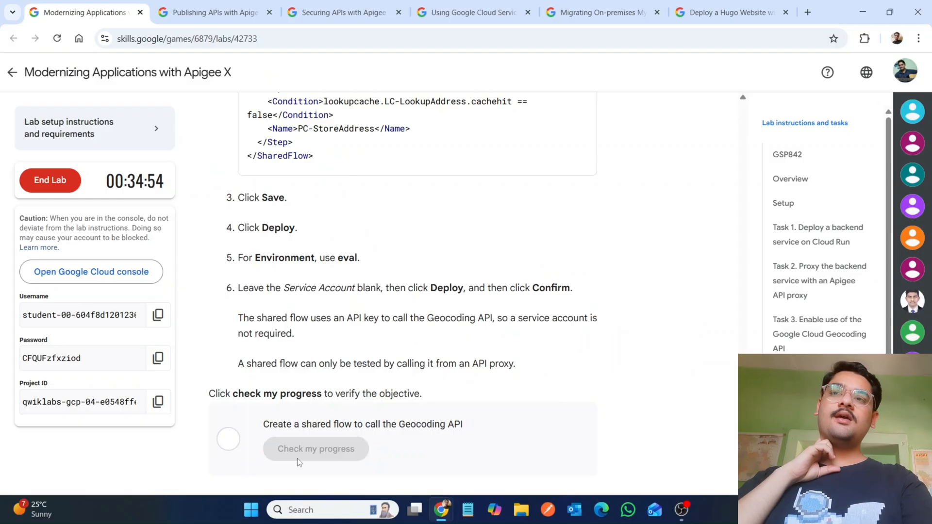
scroll(416, 451, "down", 3)
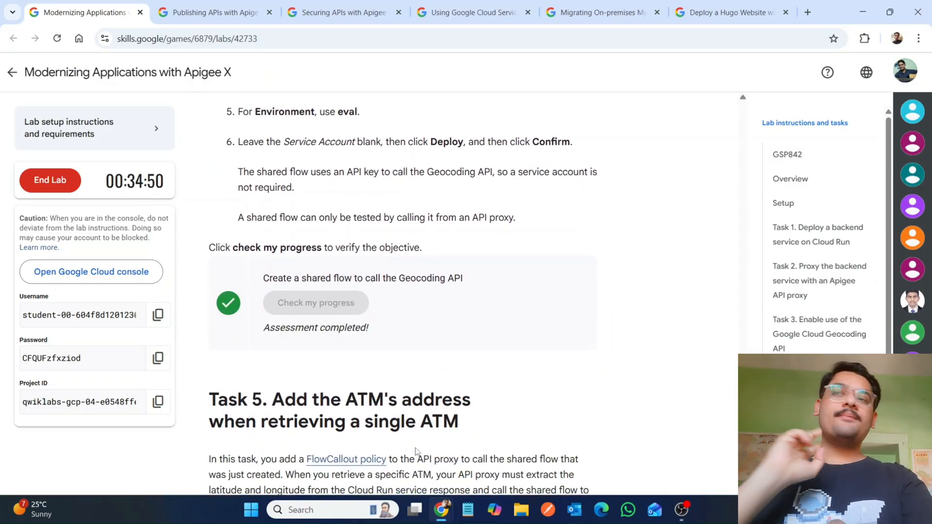
Step: Open the Develop view of the bank-v1 API proxy
scroll(416, 451, "down", 7)
scroll(416, 449, "down", 2)
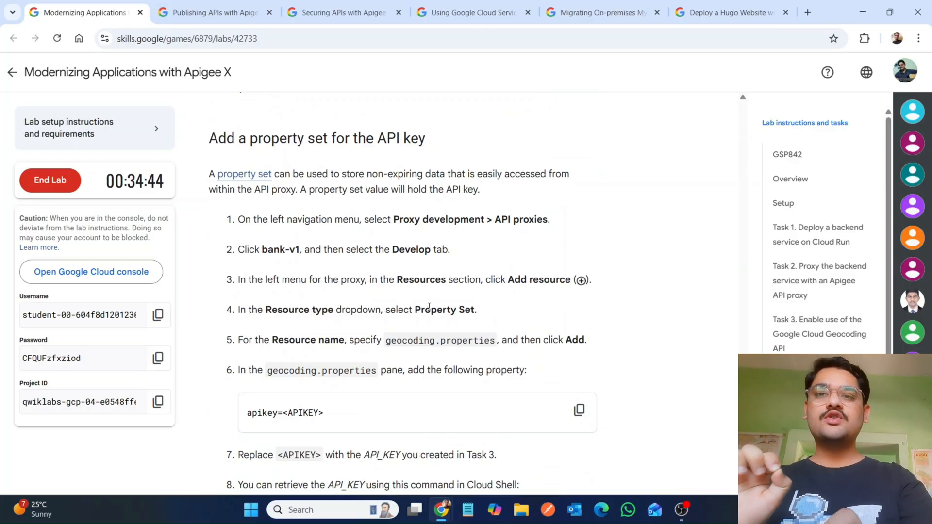
mouse_move(442, 517)
left_click(509, 447)
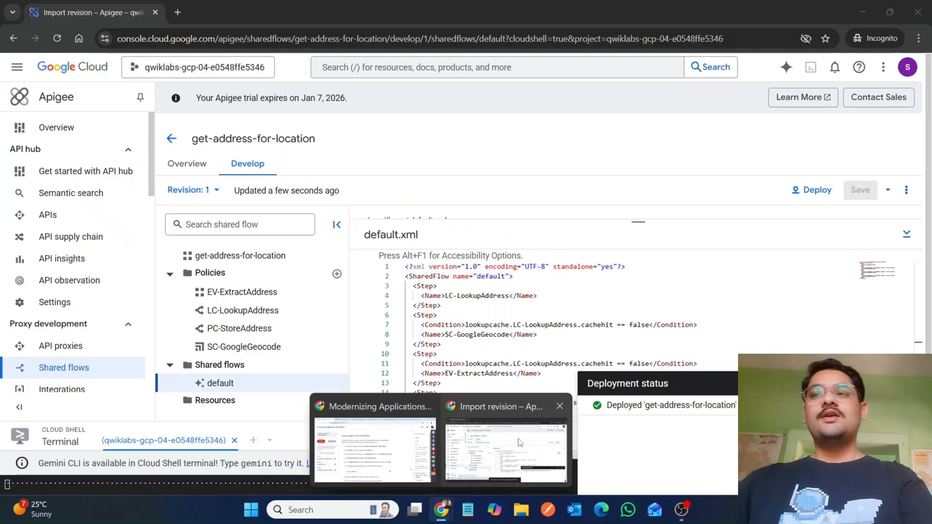
left_click(45, 344)
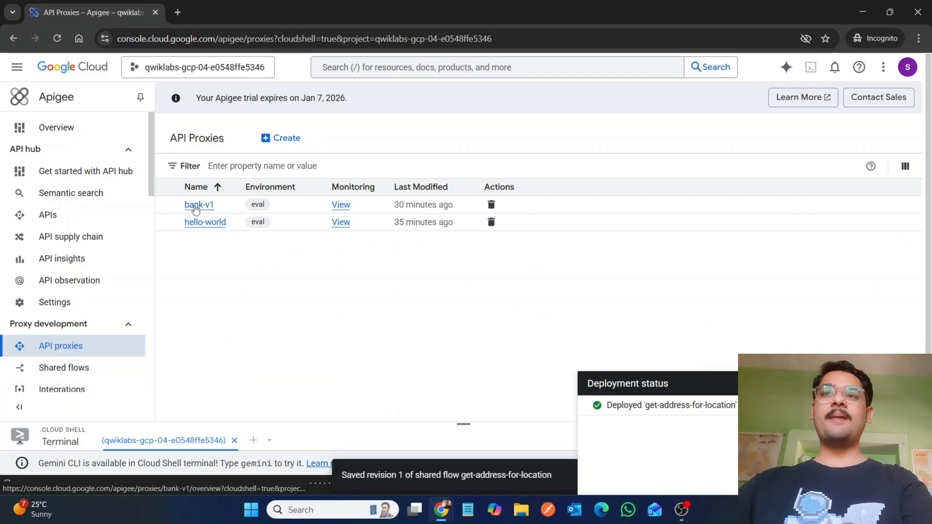
left_click(196, 208)
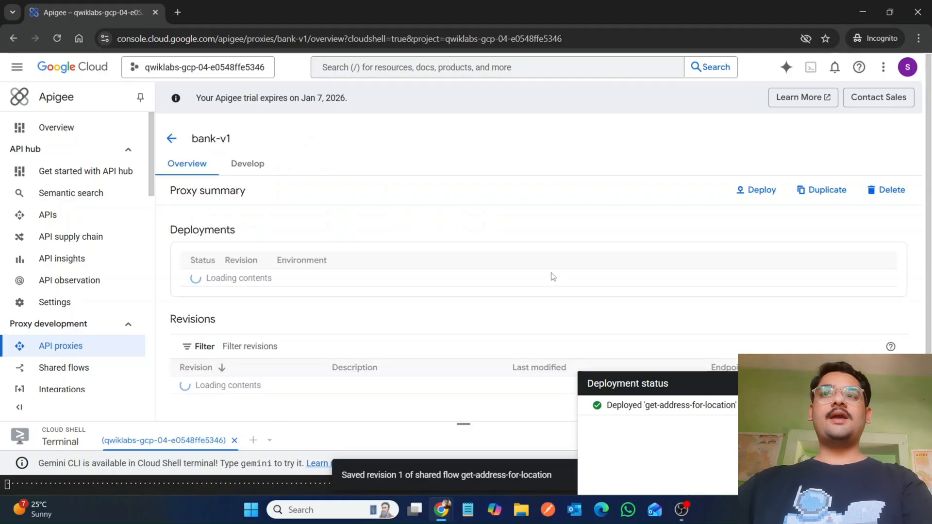
left_click(241, 168)
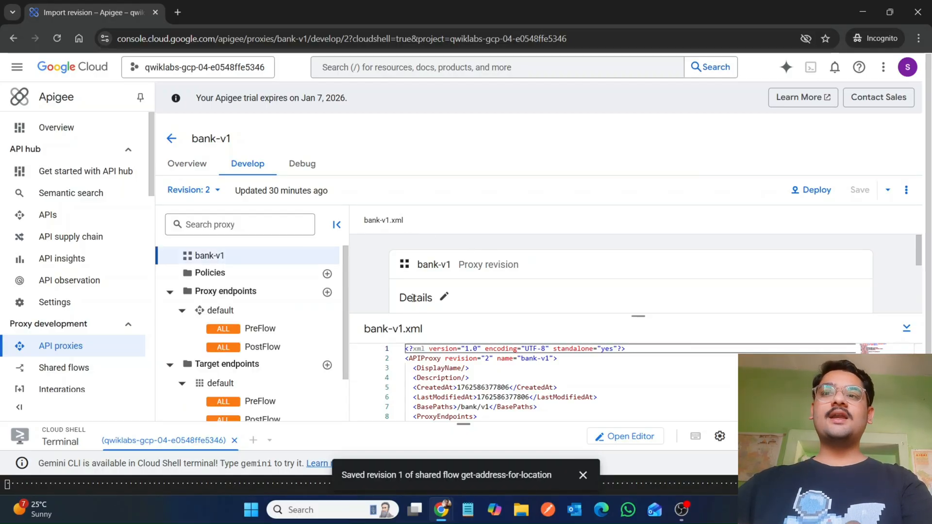
Step: Start adding a new resource to bank-v1 with the resource type set to Property Set
mouse_move(443, 511)
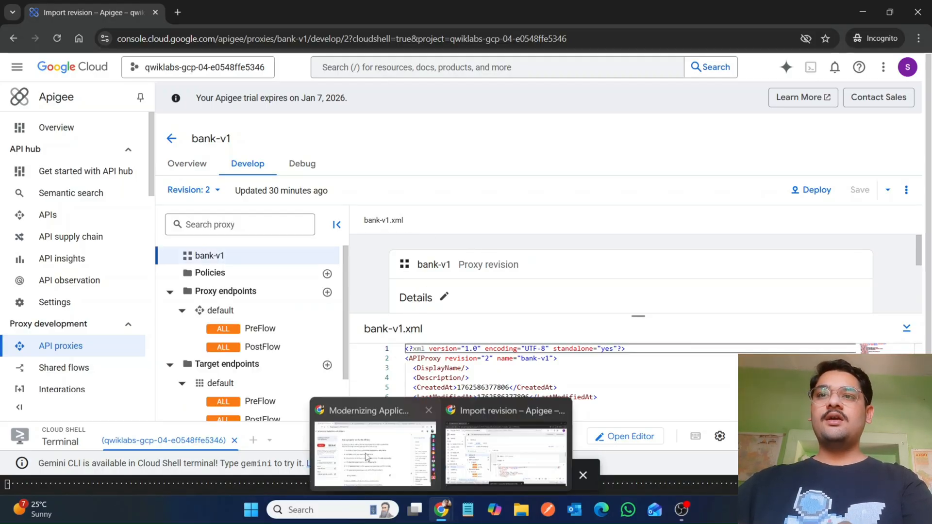
mouse_move(358, 450)
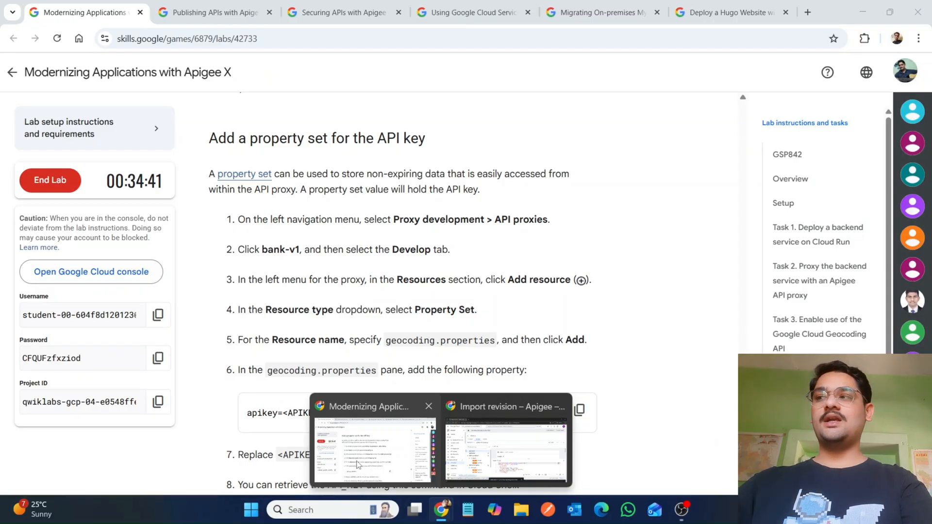
left_click(357, 468)
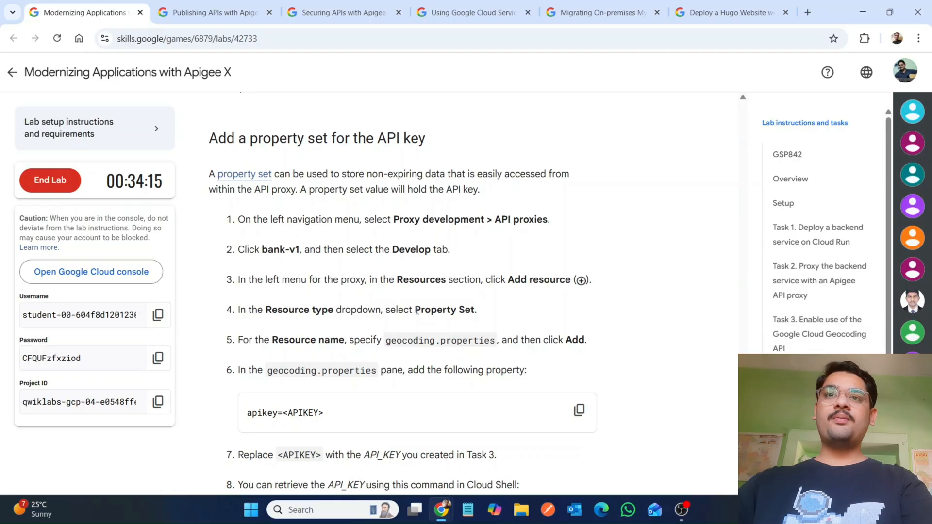
left_click_drag(415, 311, 481, 314)
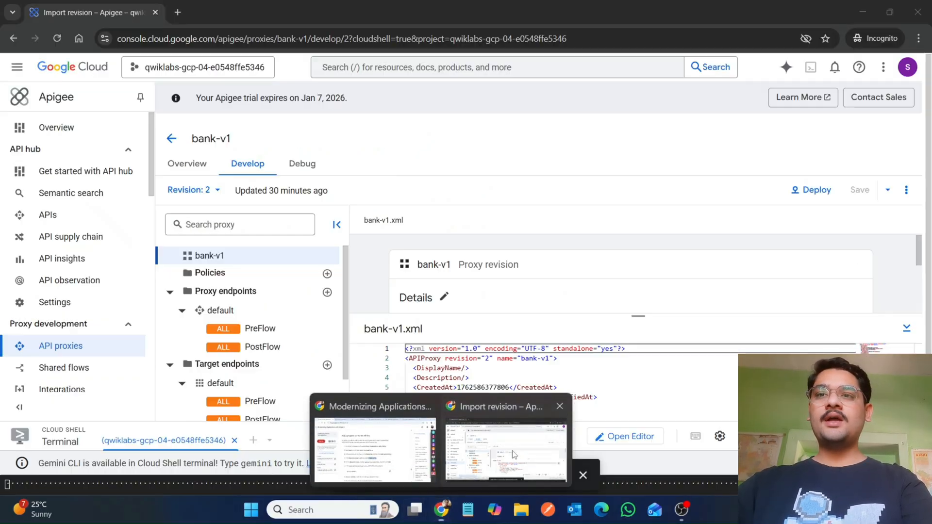
left_click(479, 449)
scroll(346, 393, "down", 2)
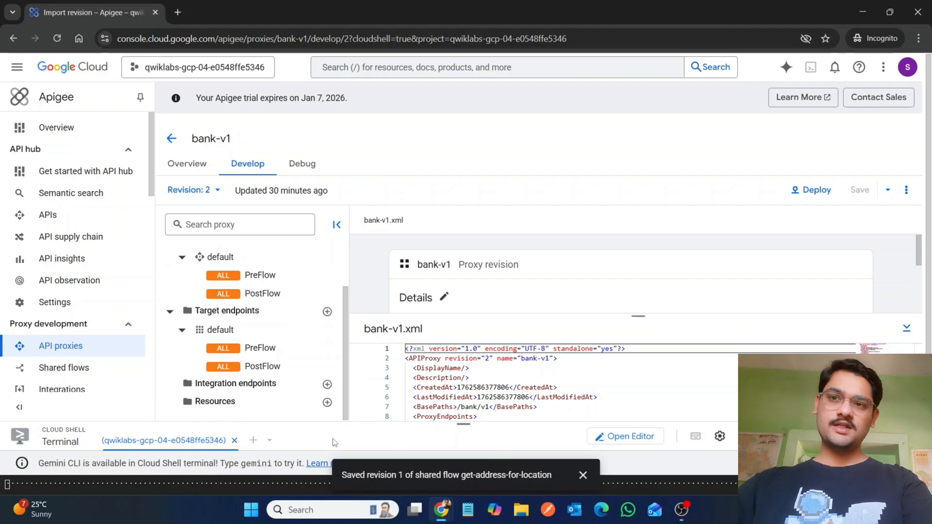
left_click(327, 402)
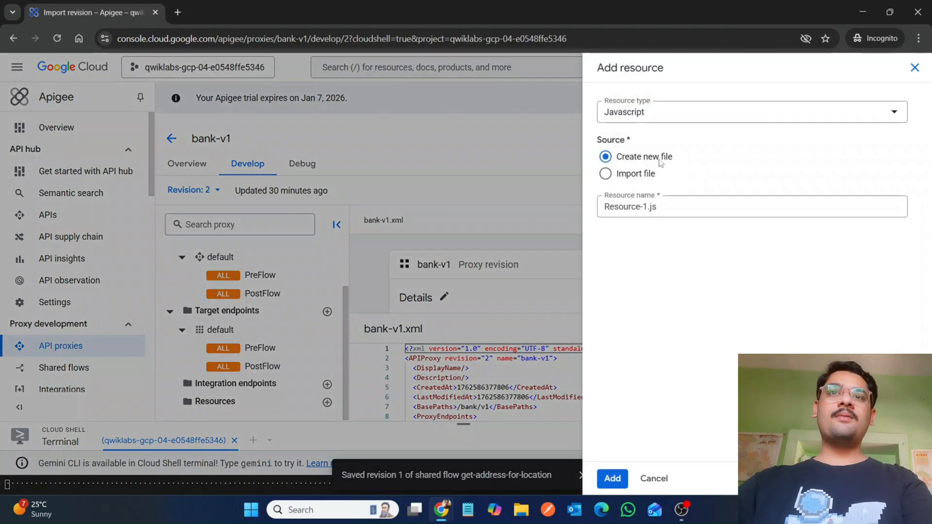
left_click(657, 118)
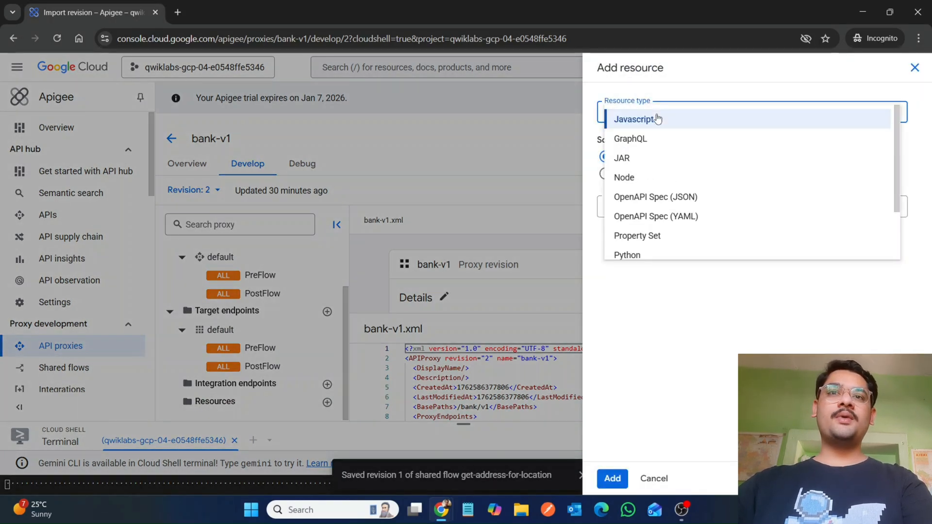
scroll(650, 177, "down", 2)
left_click(640, 170)
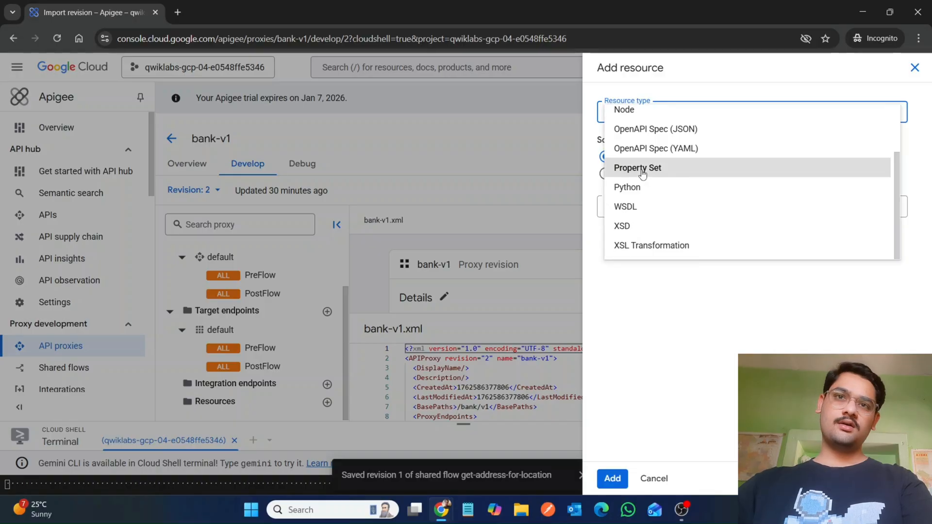
Step: Name the property set resource geocoding.properties and add it to the proxy
mouse_move(441, 509)
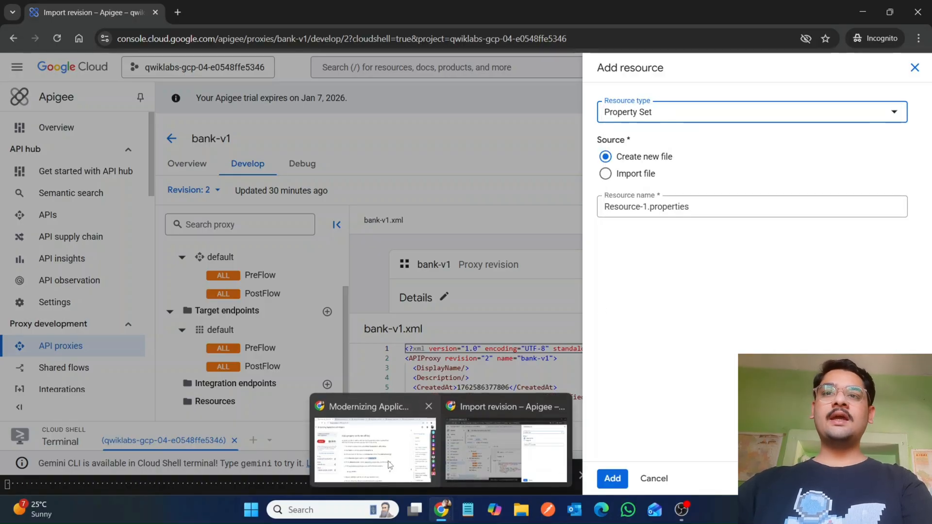
left_click(380, 404)
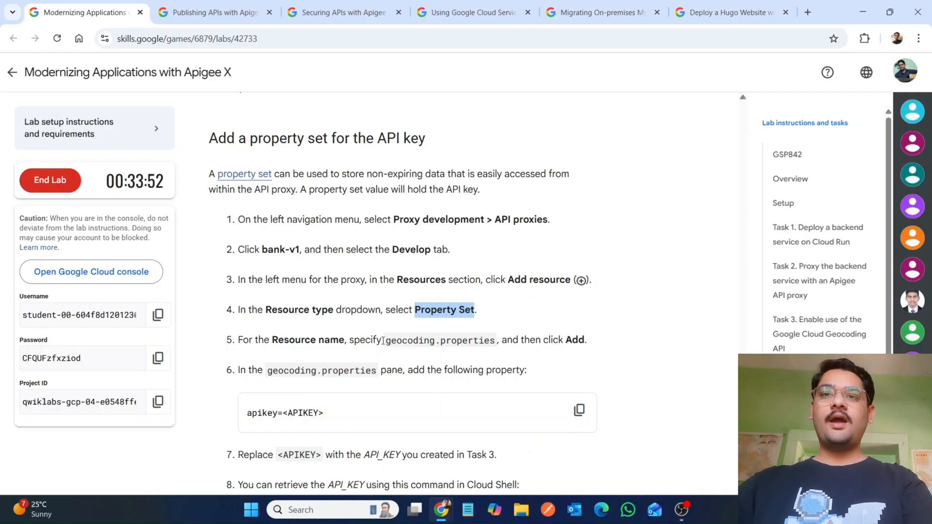
left_click_drag(385, 345, 497, 343)
key("ctrl+c")
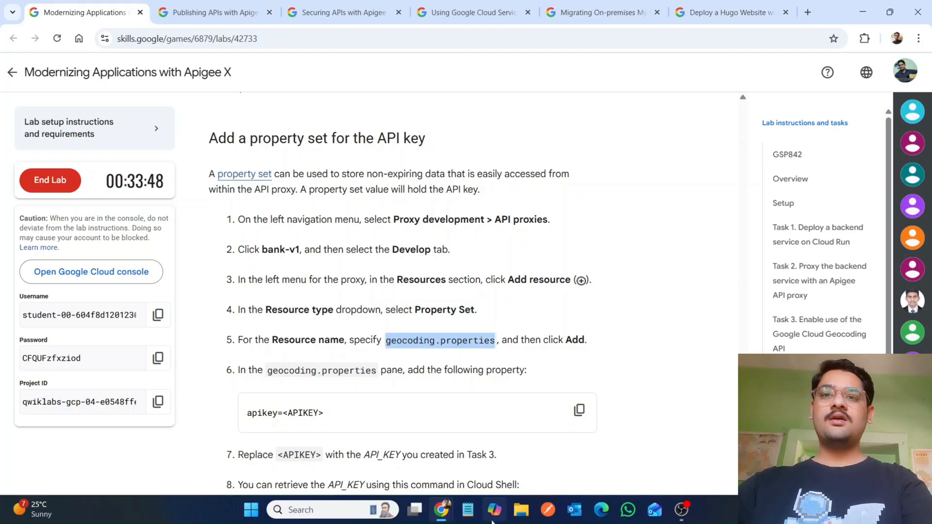
mouse_move(441, 513)
left_click(511, 427)
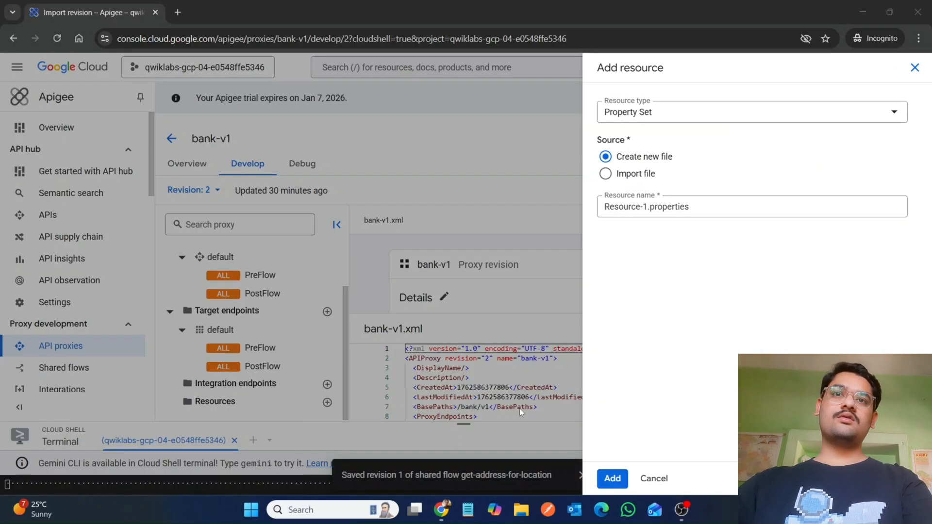
left_click(632, 205)
key("ctrl+v")
key("ctrl+a")
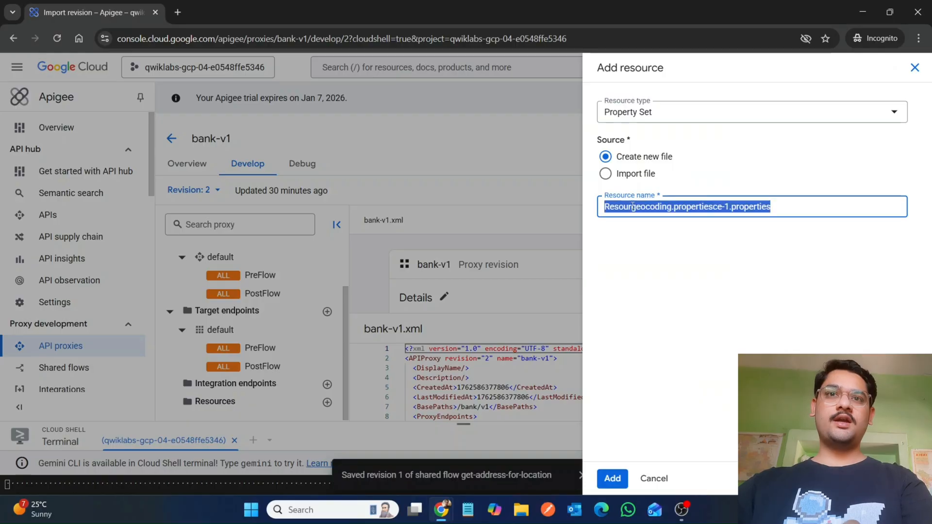
key("ctrl+v")
mouse_move(444, 513)
left_click(376, 427)
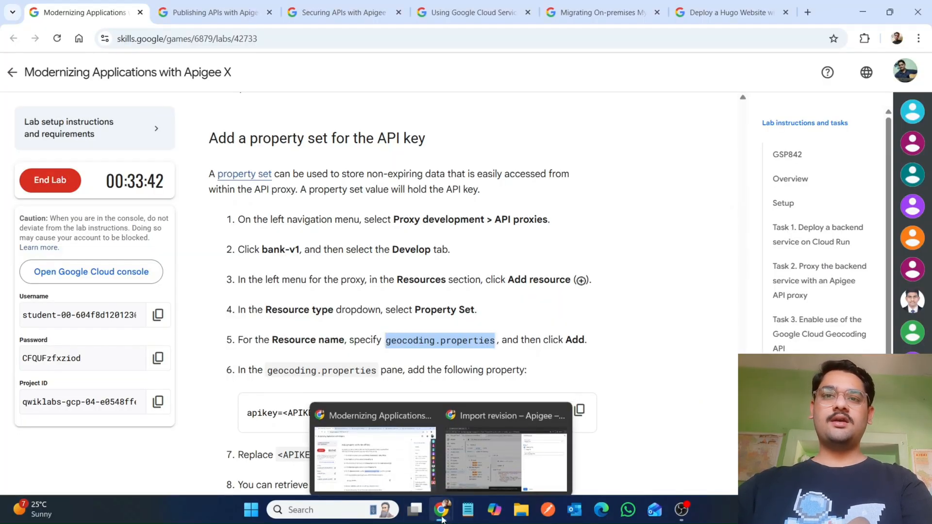
left_click(566, 432)
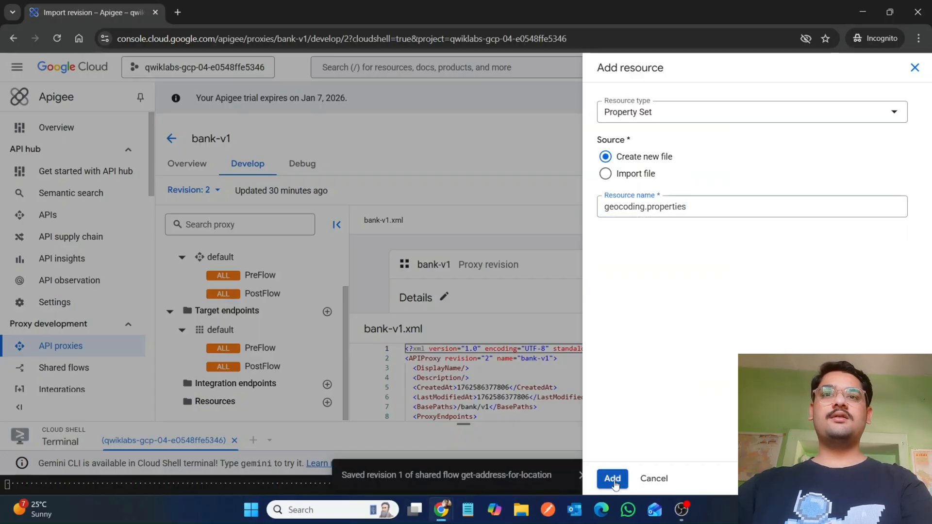
left_click(612, 479)
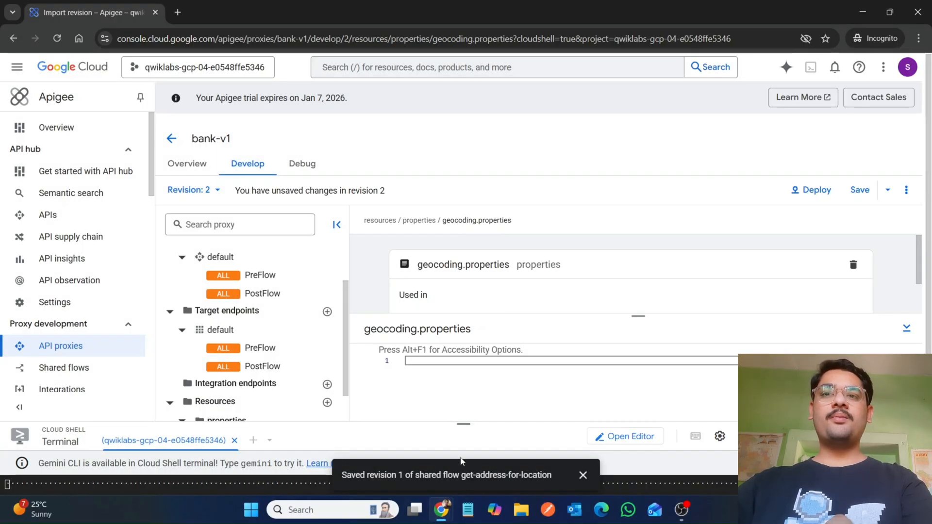
Step: Copy the apikey property line from the lab instructions and paste it into the geocoding.properties editor
mouse_move(441, 509)
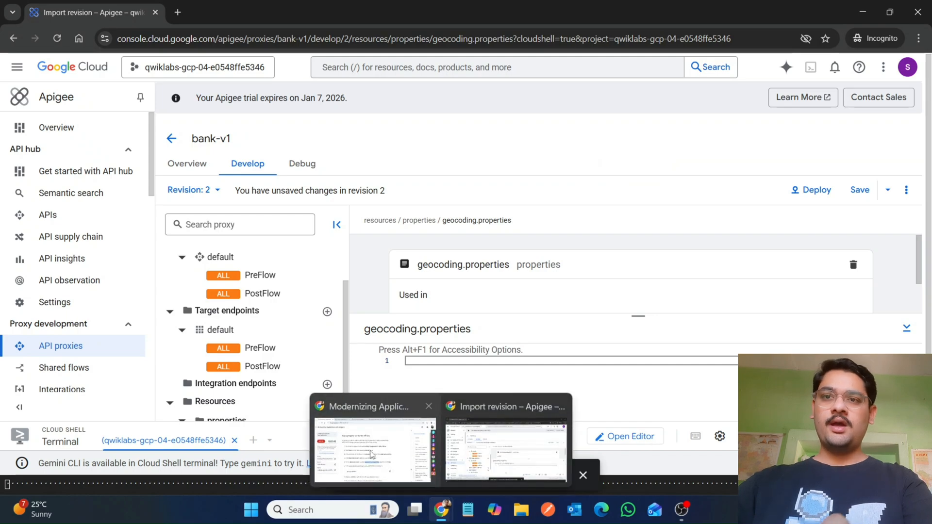
left_click(367, 449)
scroll(366, 449, "down", 2)
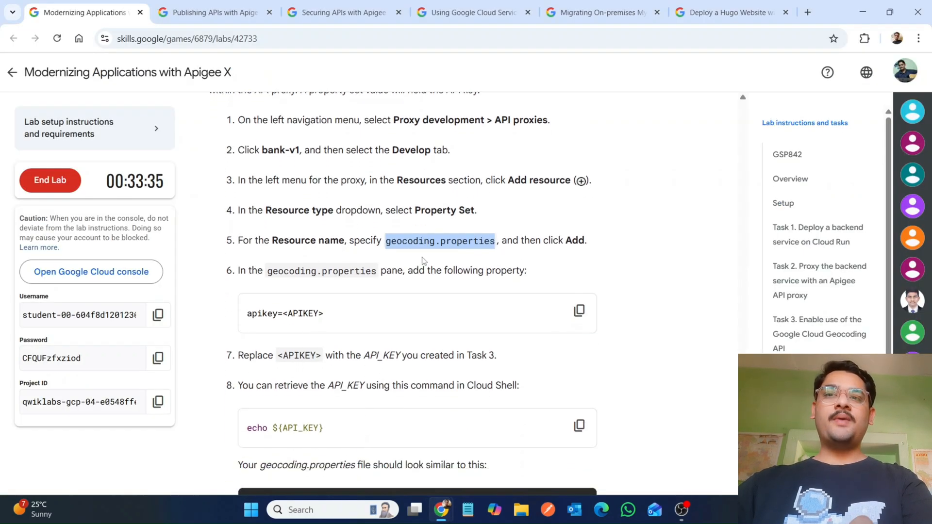
left_click(580, 310)
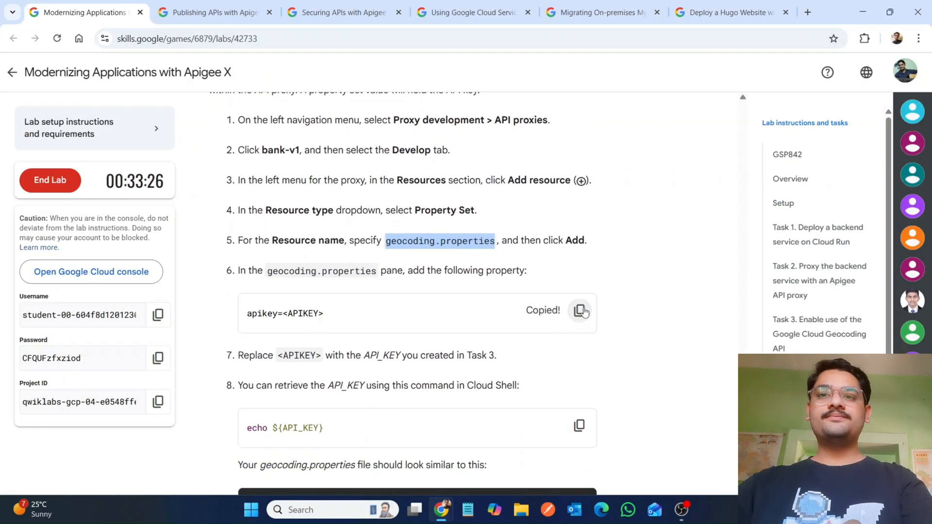
mouse_move(445, 520)
left_click(504, 477)
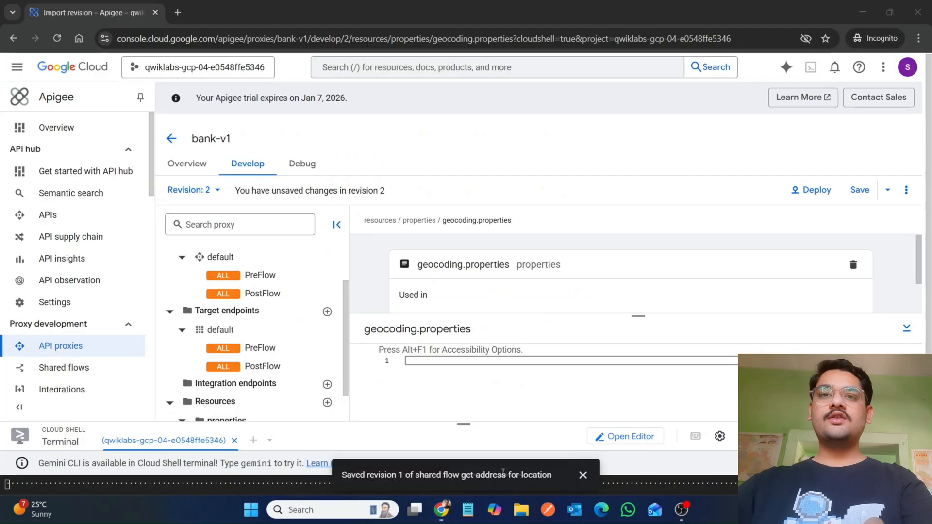
left_click(583, 475)
scroll(280, 382, "down", 1)
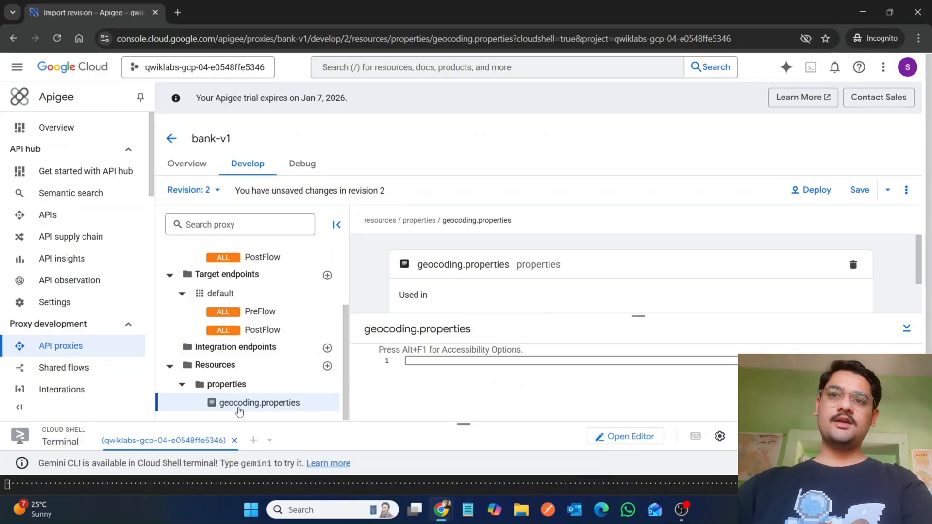
left_click(448, 369)
key("ctrl+v")
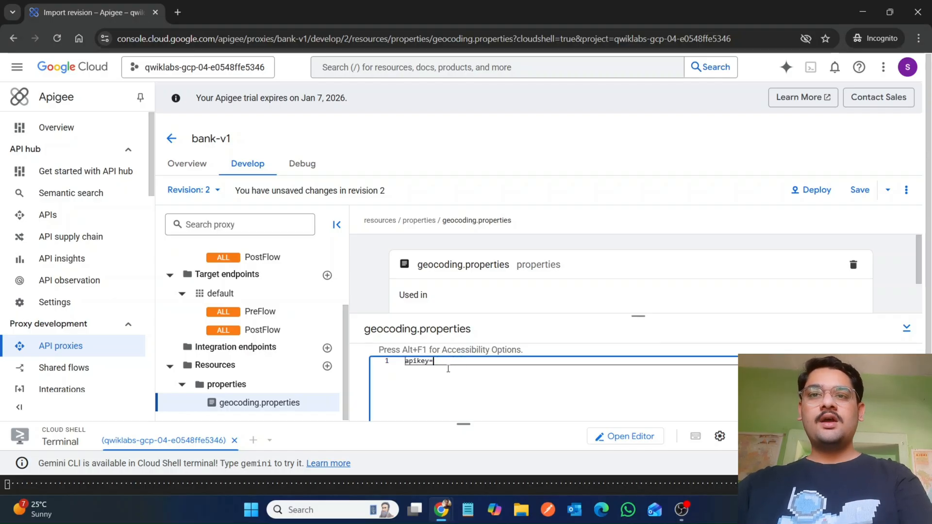
left_click(461, 345)
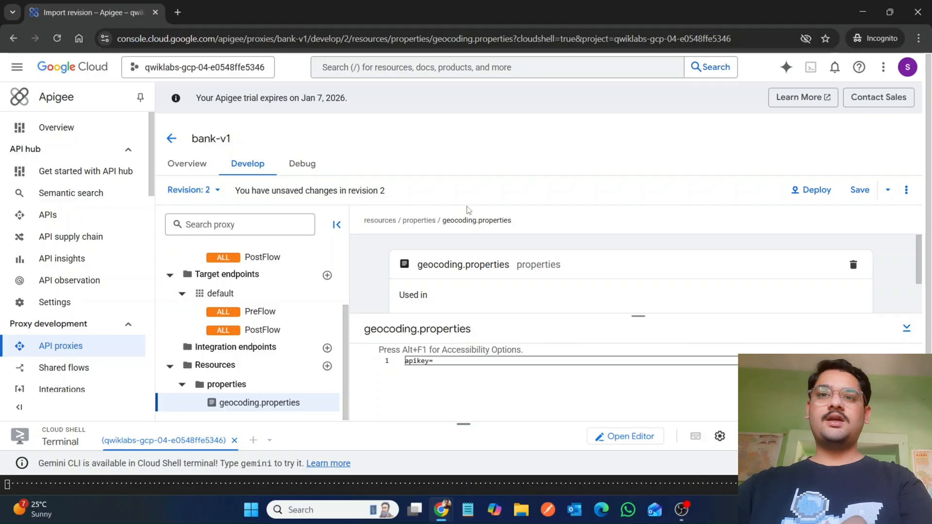
left_click_drag(463, 425, 474, 104)
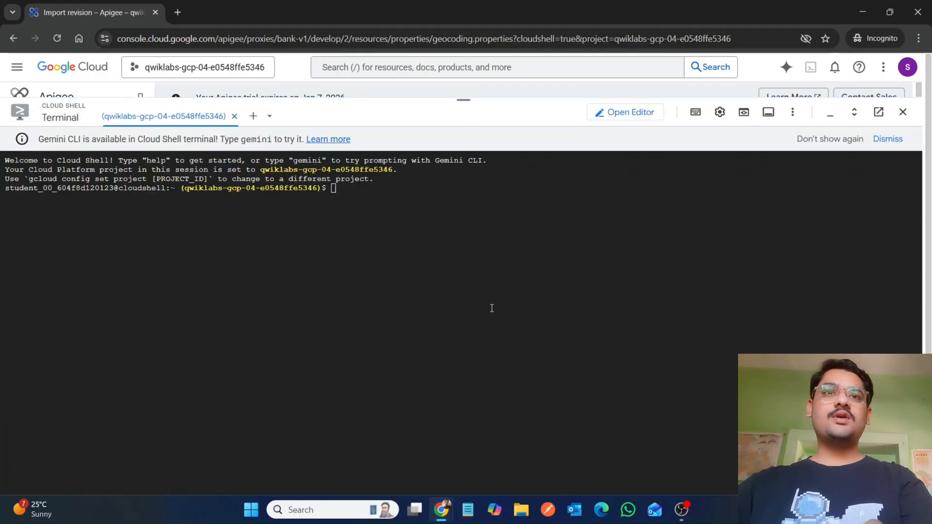
left_click(888, 139)
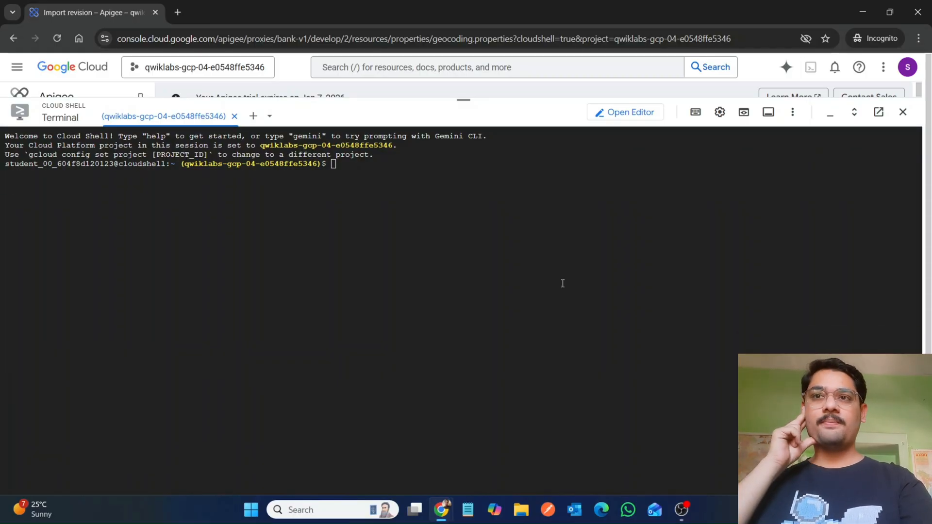
mouse_move(440, 510)
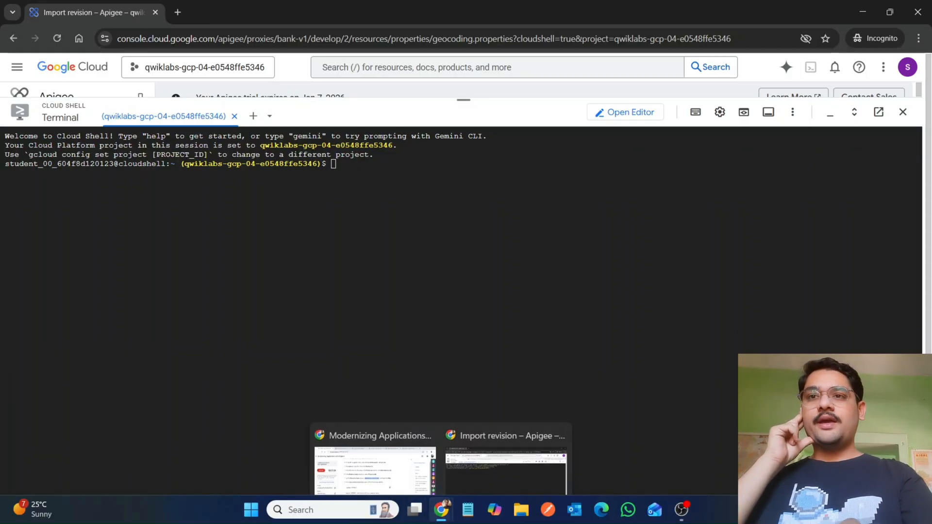
left_click(359, 460)
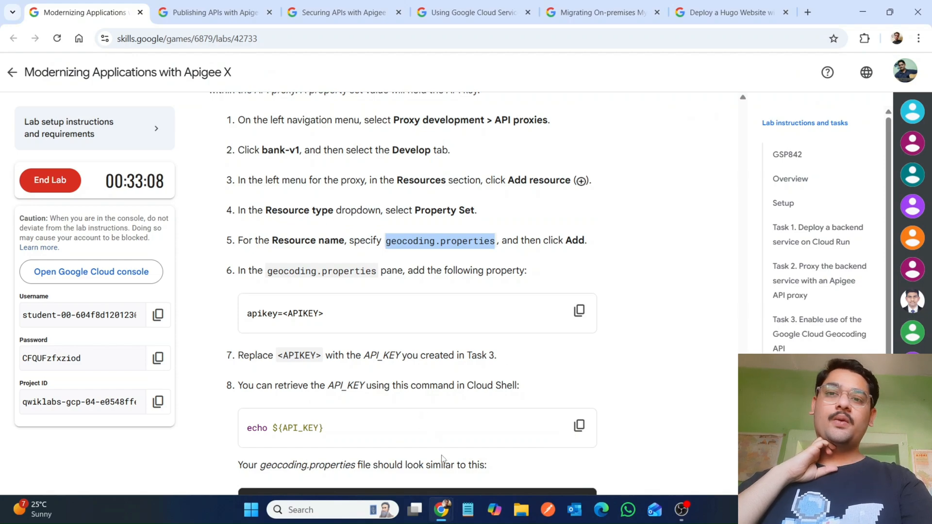
mouse_move(440, 521)
left_click(499, 441)
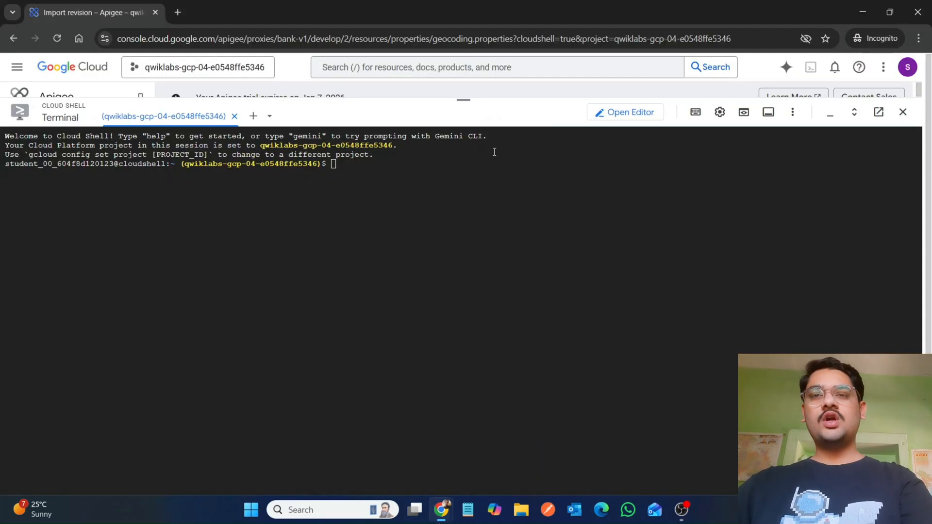
left_click_drag(465, 107, 453, 469)
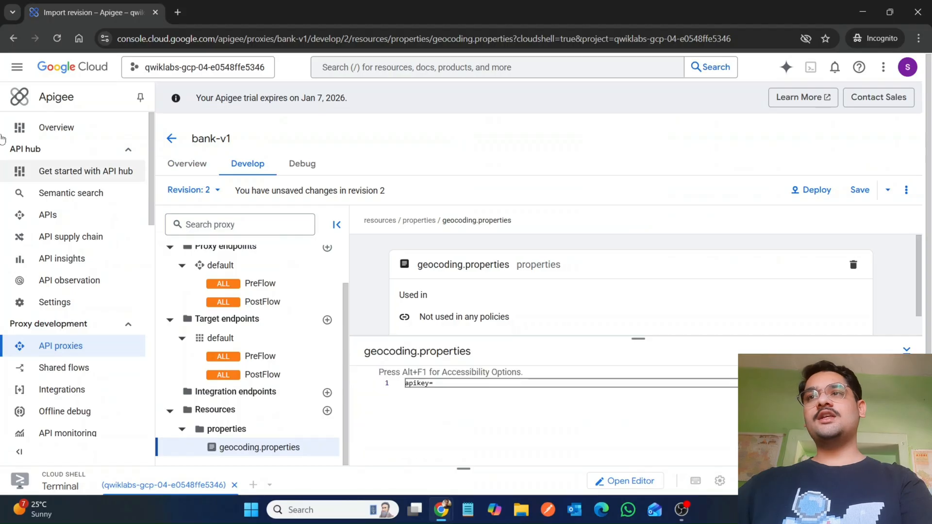
Step: Open APIs & Services in a new tab and go to its Credentials page
left_click(16, 73)
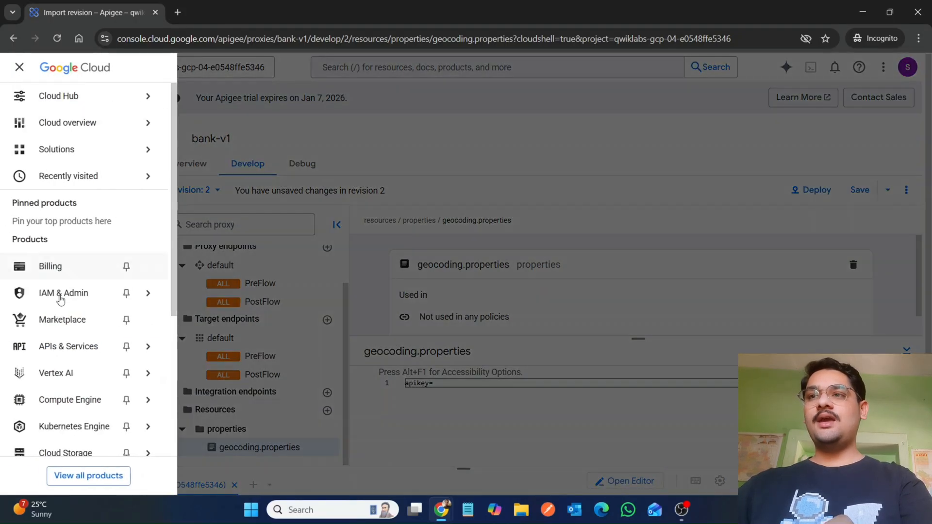
right_click(53, 354)
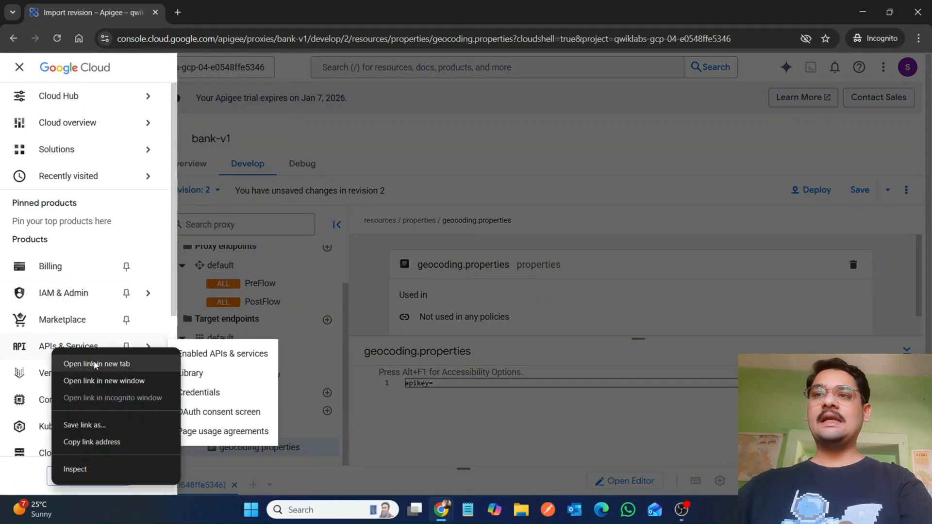
left_click(96, 365)
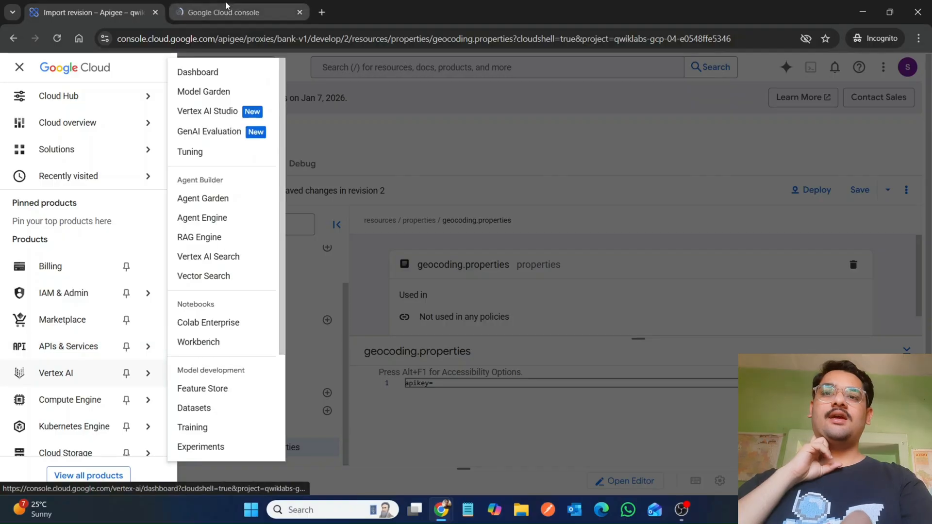
left_click(555, 384)
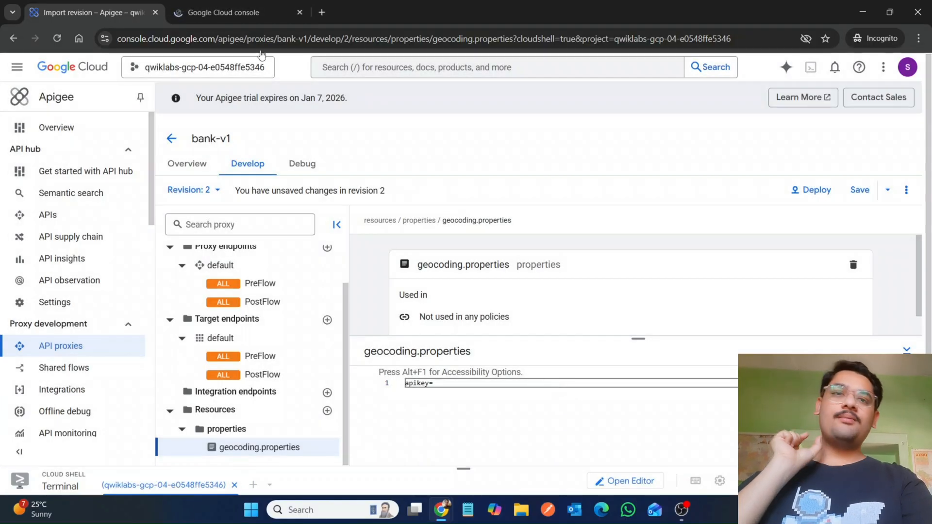
left_click(217, 6)
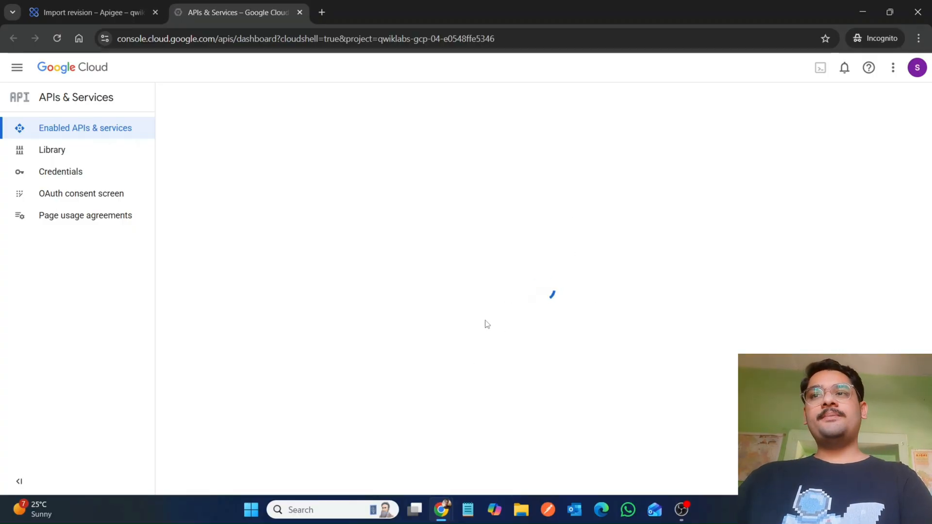
left_click(88, 176)
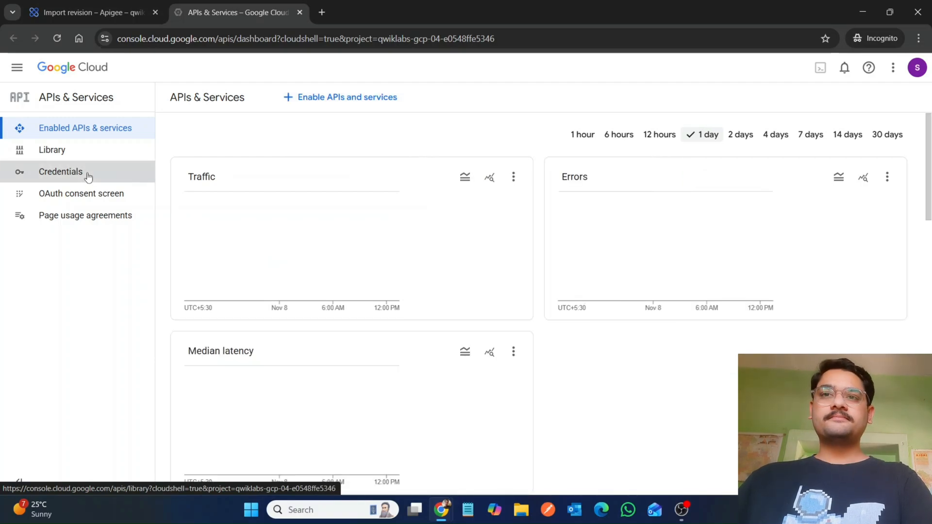
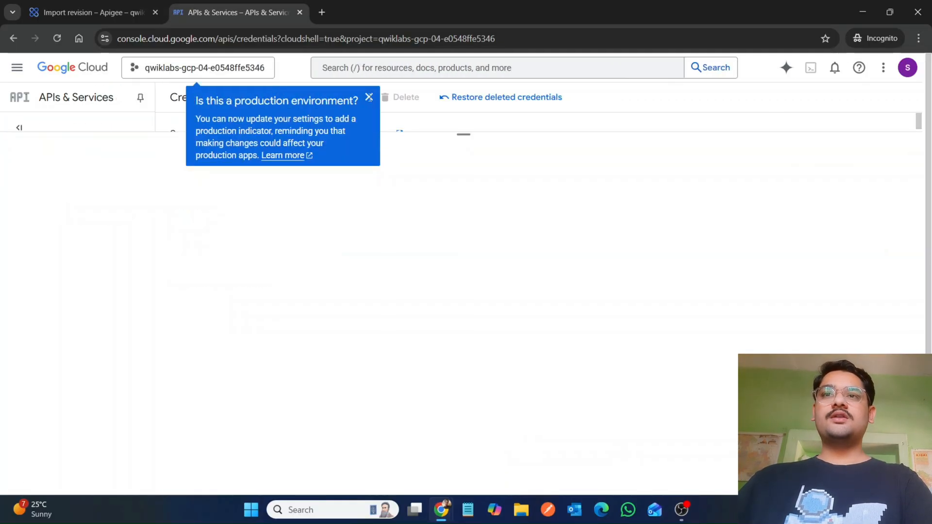
Step: Dismiss the production-environment notice, reveal the Geocoding API key for Apigee, and copy the API key
left_click(369, 98)
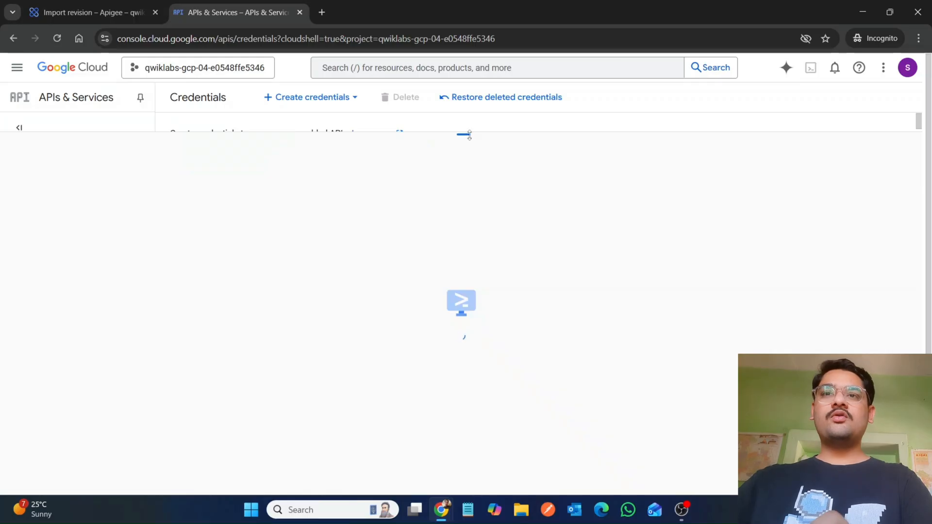
left_click_drag(469, 135, 465, 435)
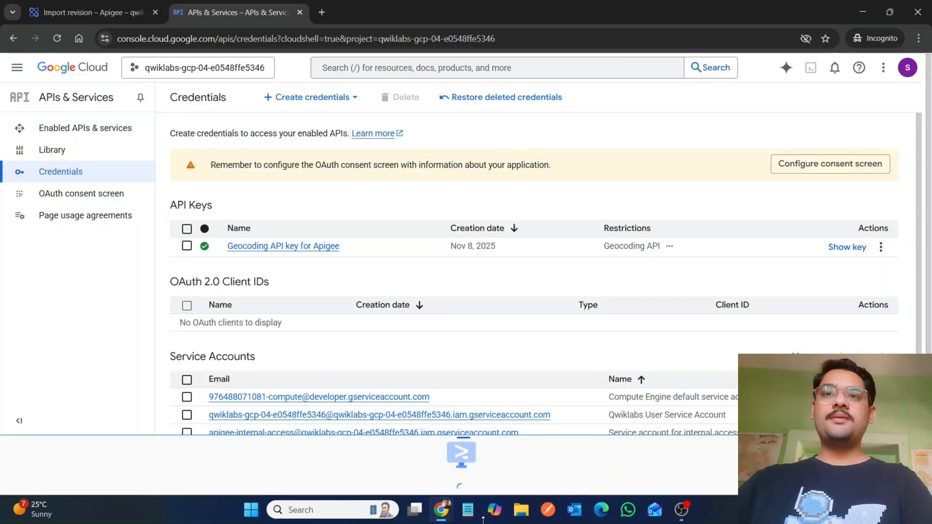
left_click(853, 247)
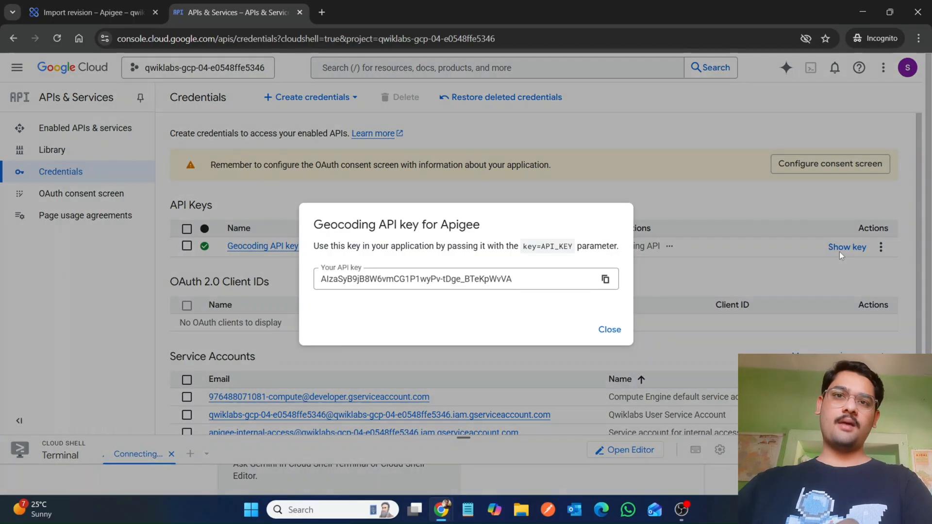
left_click(606, 279)
Step: Return to the bank-v1 proxy and paste the API key after apikey= in geocoding.properties
left_click(61, 6)
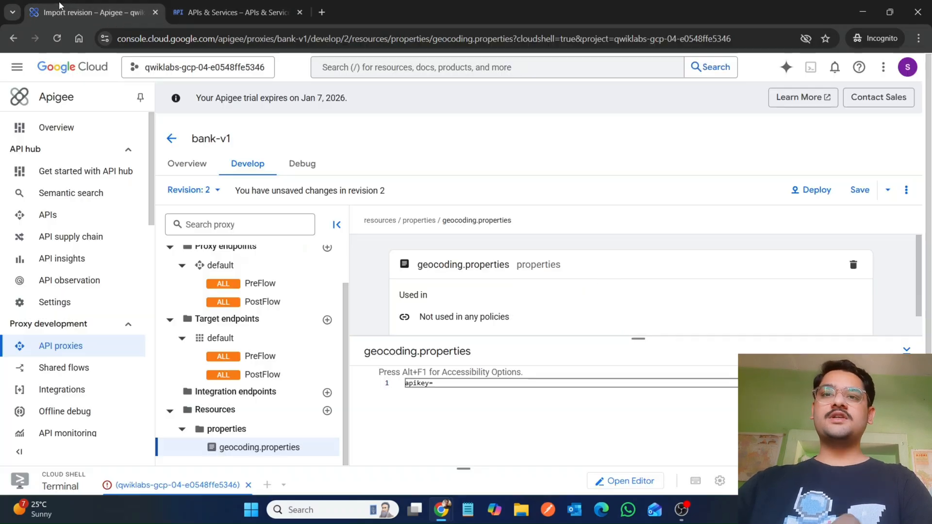
key("ctrl+v")
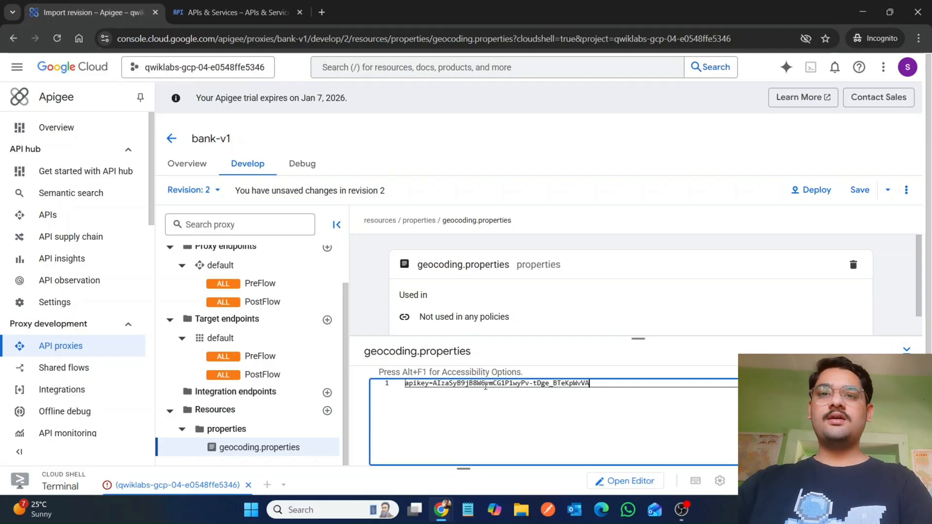
Step: Read the lab instructions on retrieving the API key and creating a conditional flow
mouse_move(449, 514)
left_click(373, 441)
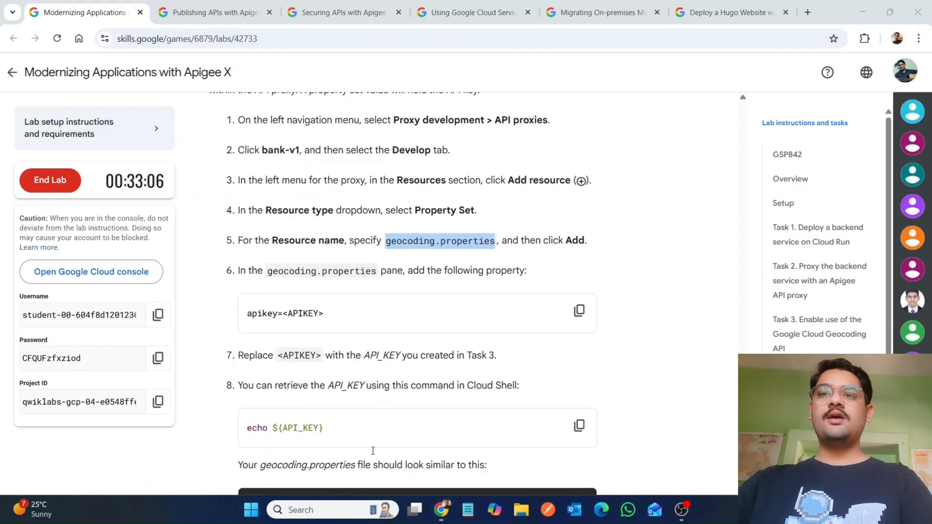
scroll(502, 338, "down", 4)
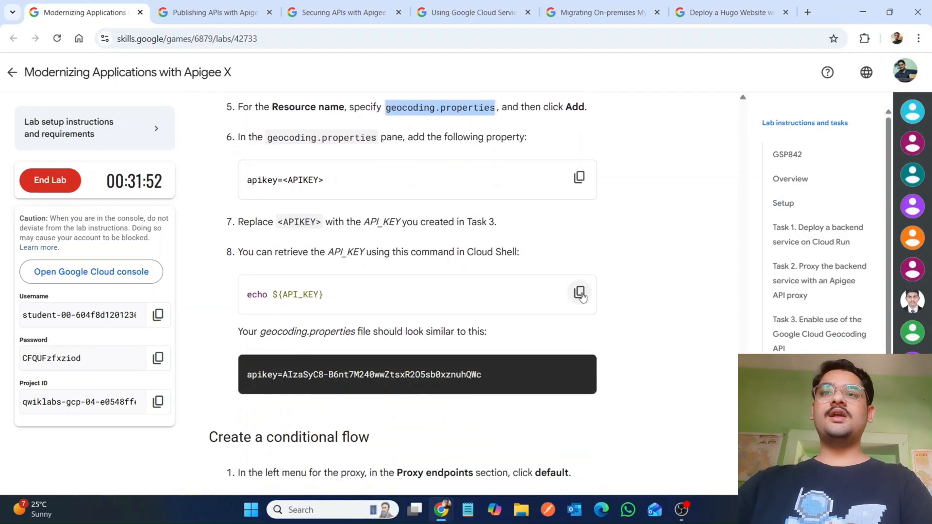
left_click(580, 294)
scroll(469, 402, "down", 2)
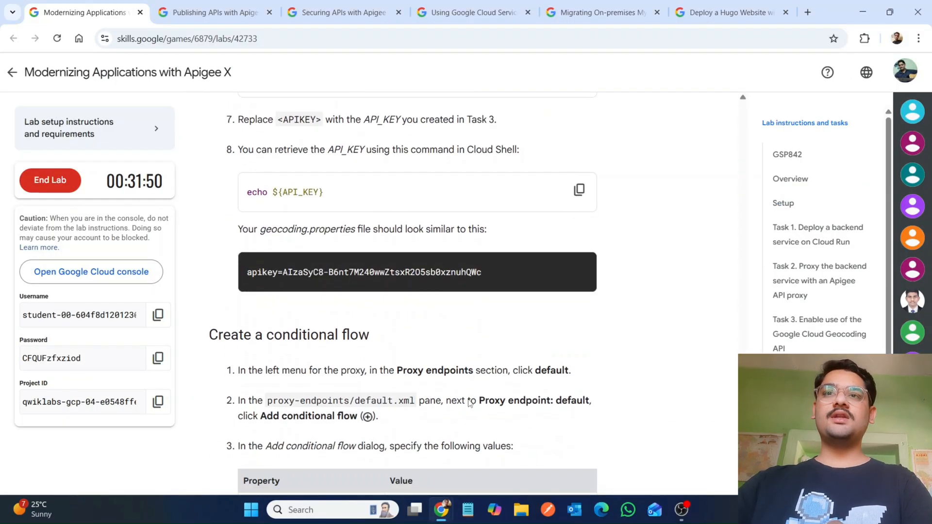
scroll(469, 401, "down", 3)
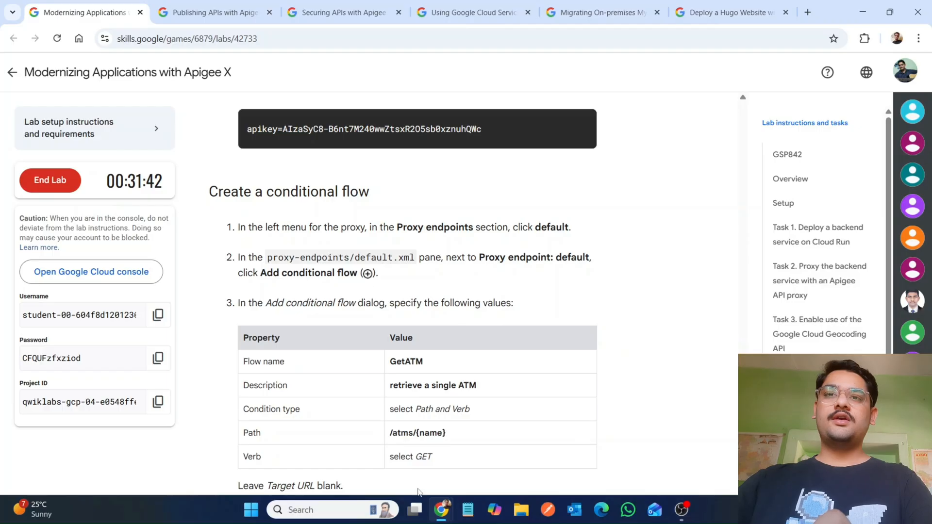
Step: Open the default proxy endpoint of bank-v1
mouse_move(445, 517)
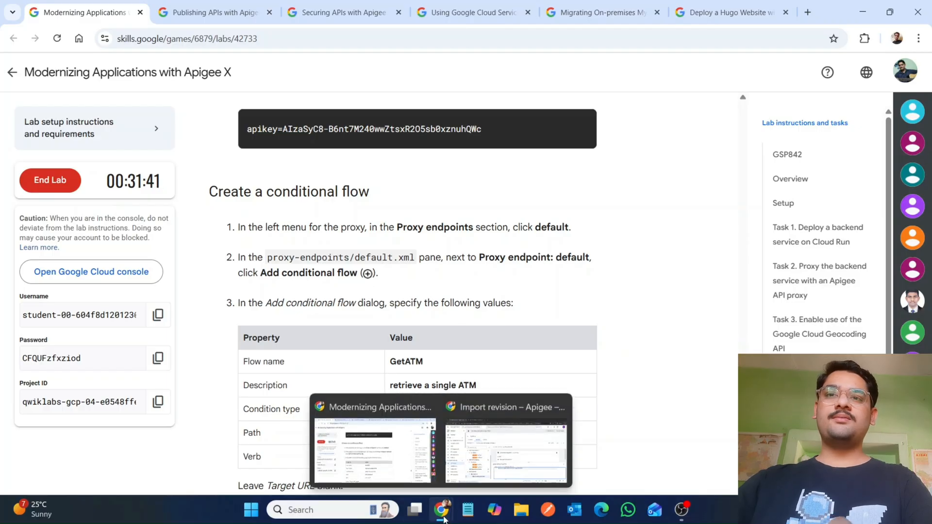
left_click(482, 483)
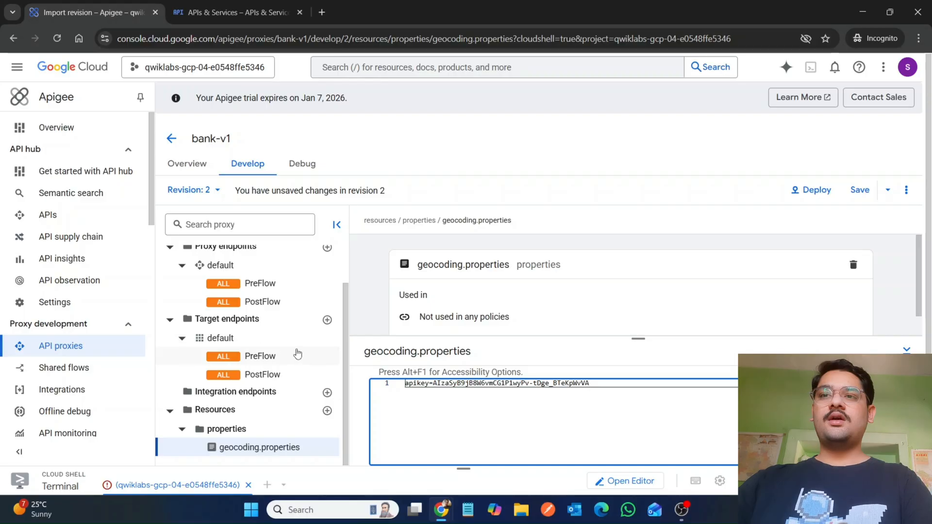
mouse_move(447, 519)
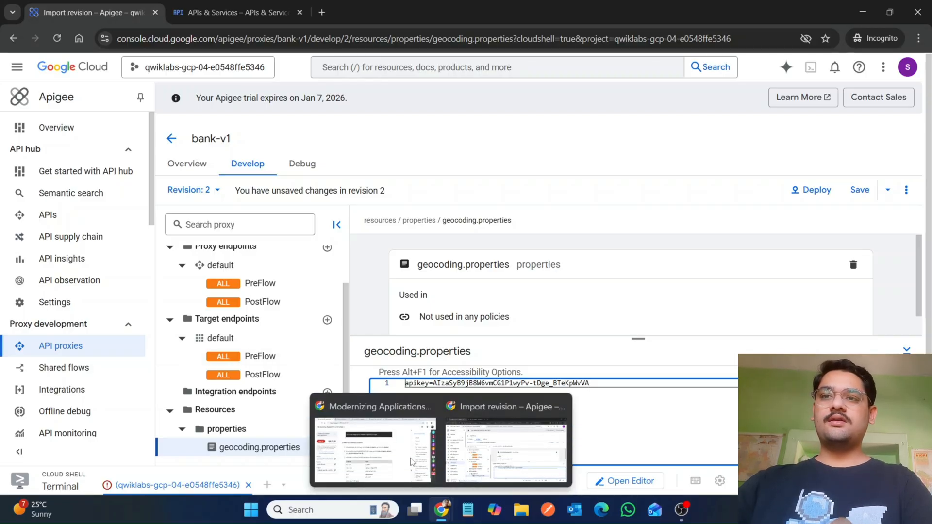
left_click(374, 444)
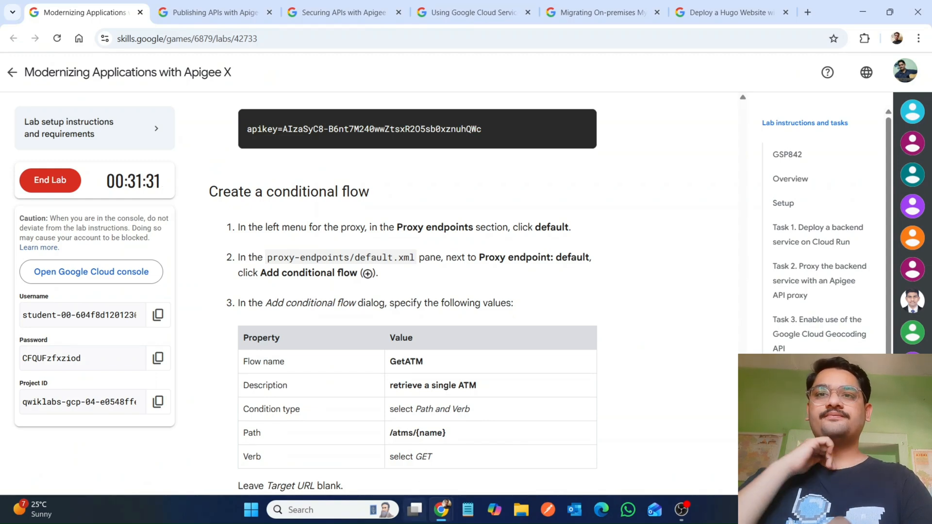
mouse_move(441, 514)
left_click(496, 464)
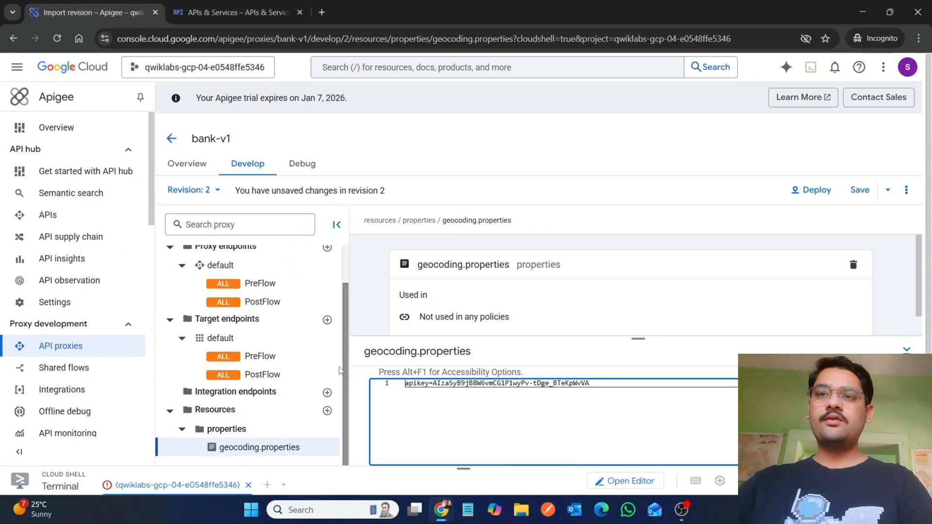
left_click_drag(345, 350, 345, 305)
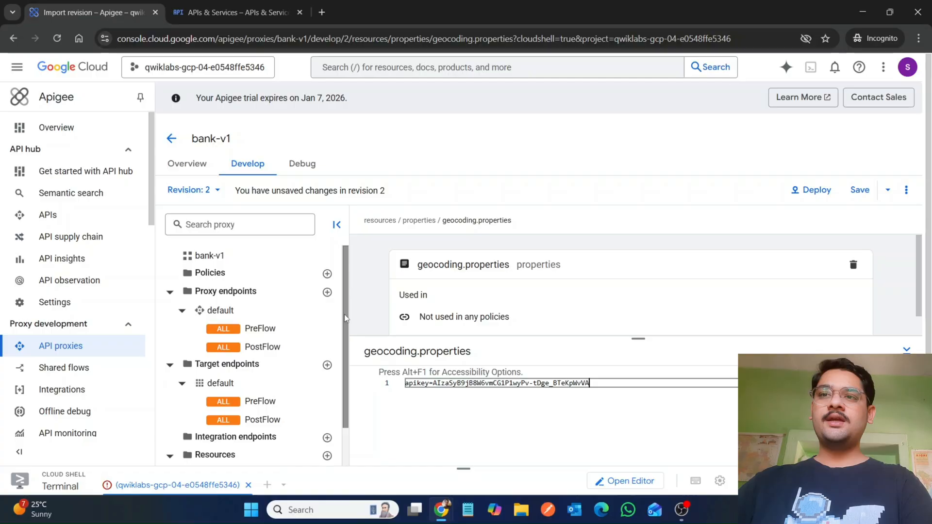
left_click(235, 310)
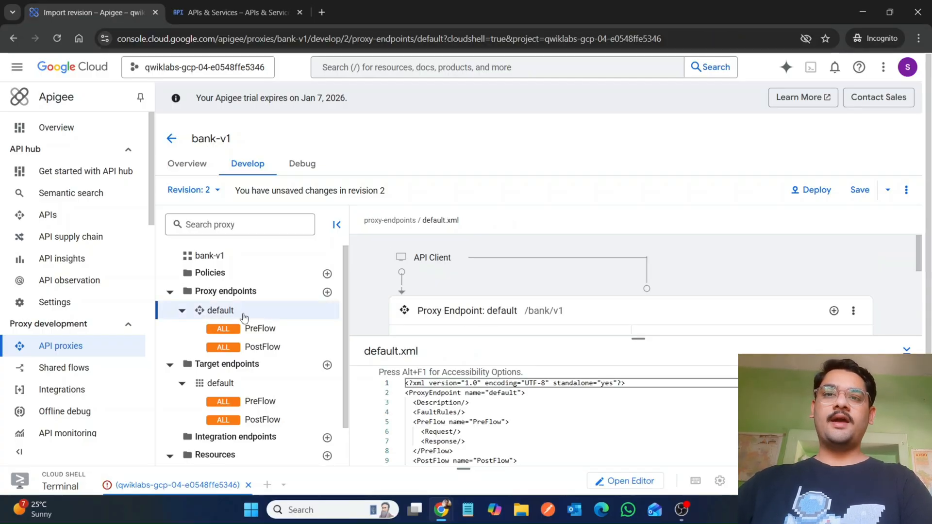
Step: Start adding a conditional flow to the default proxy endpoint
mouse_move(441, 510)
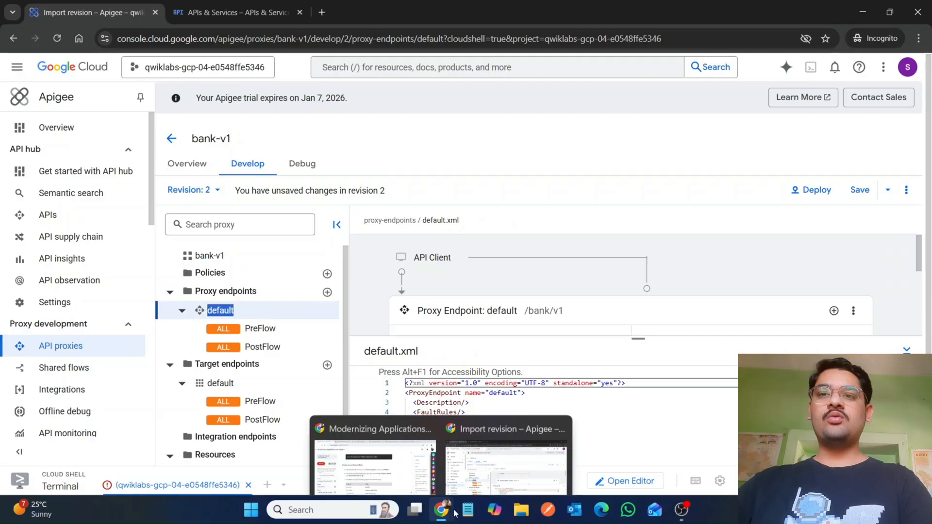
left_click(394, 452)
scroll(438, 366, "down", 1)
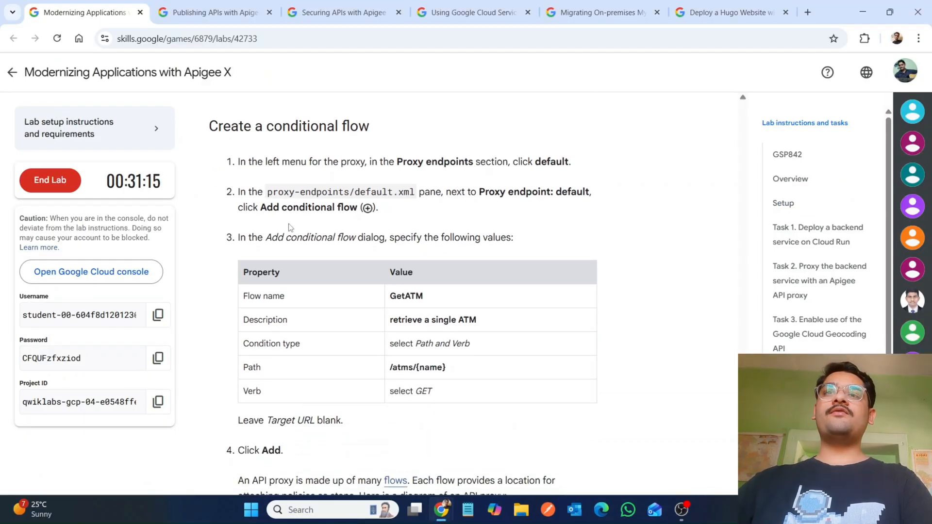
mouse_move(441, 510)
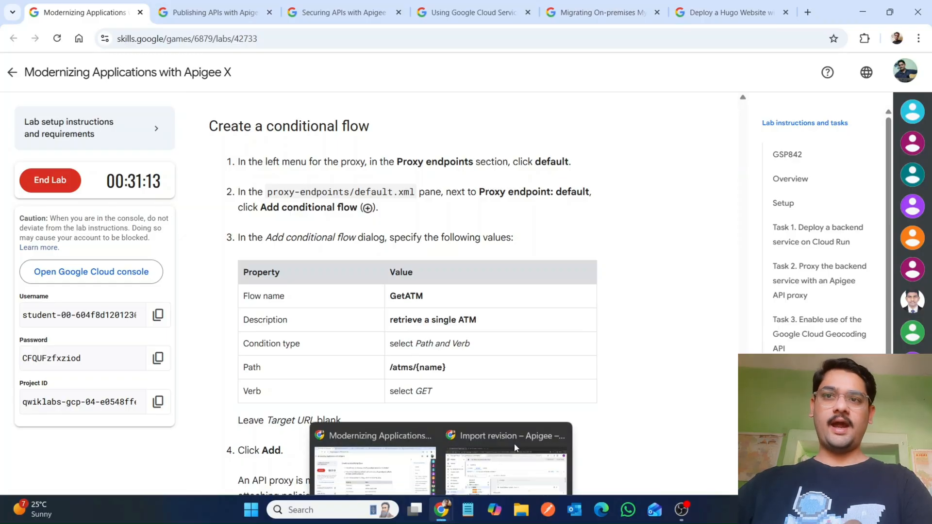
left_click(511, 437)
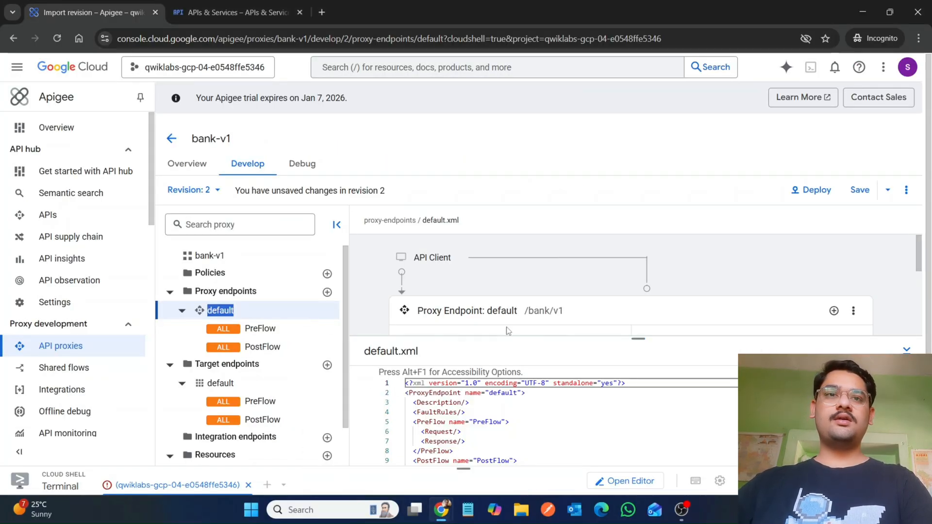
left_click(831, 313)
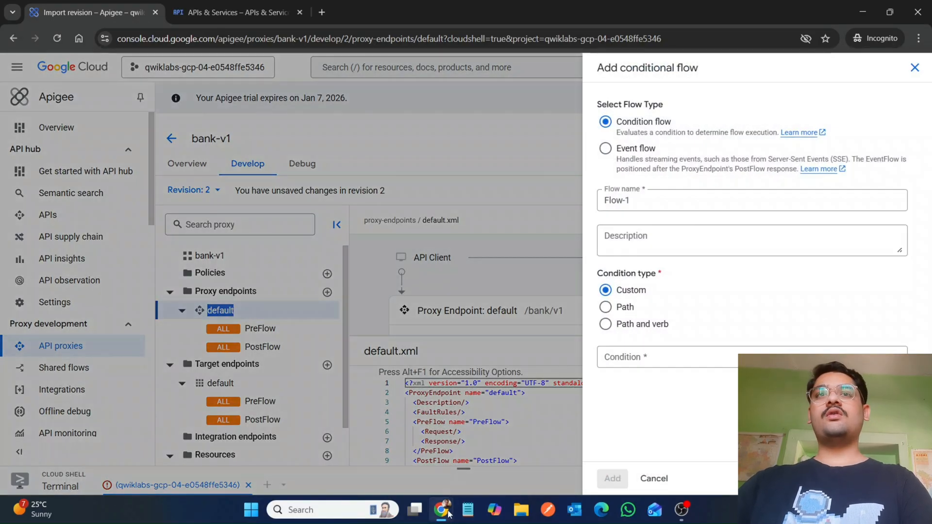
Step: Copy GetATM from the lab instructions and set it as the flow name
mouse_move(448, 513)
left_click(386, 464)
scroll(386, 464, "down", 1)
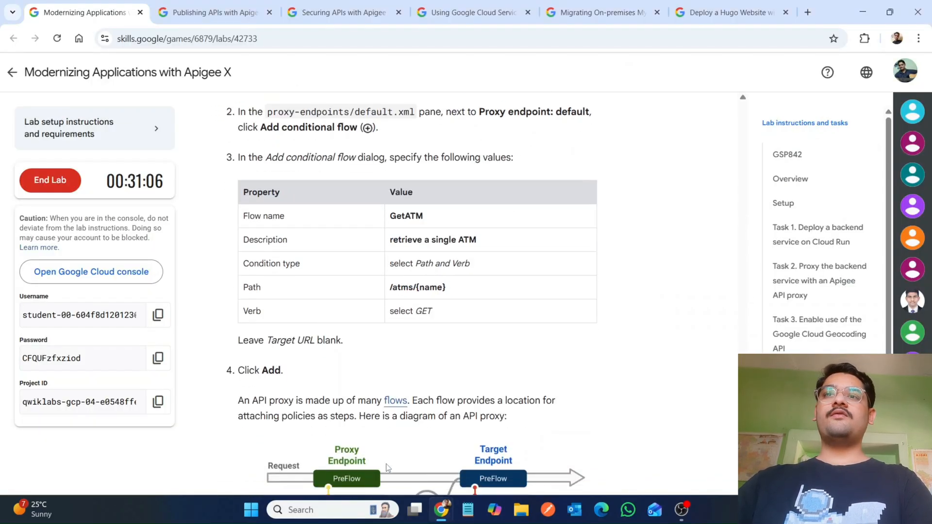
double_click(406, 215)
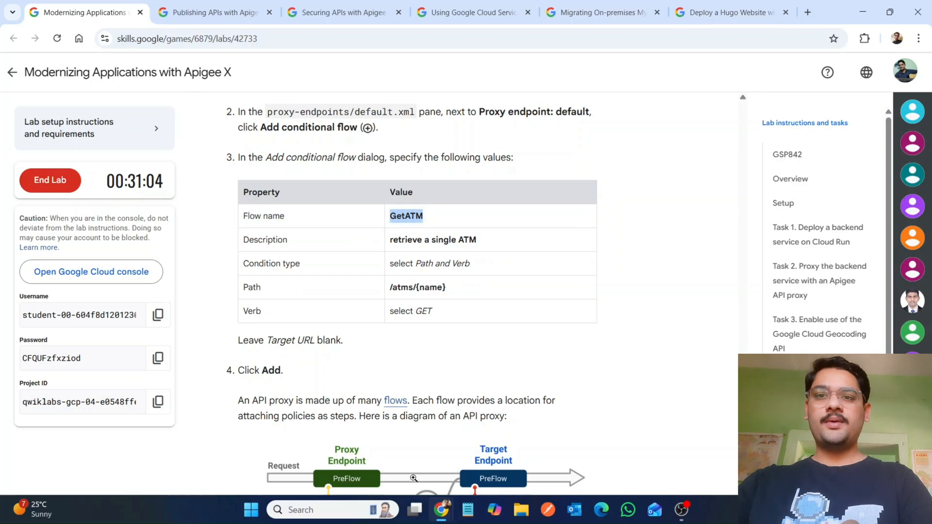
mouse_move(441, 509)
left_click(497, 464)
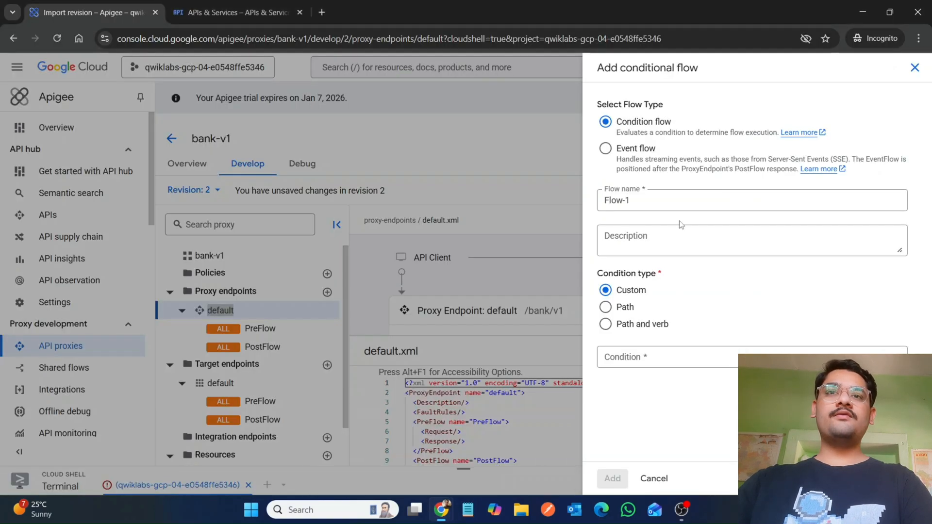
left_click(674, 199)
key("ctrl+a")
key("ctrl+v")
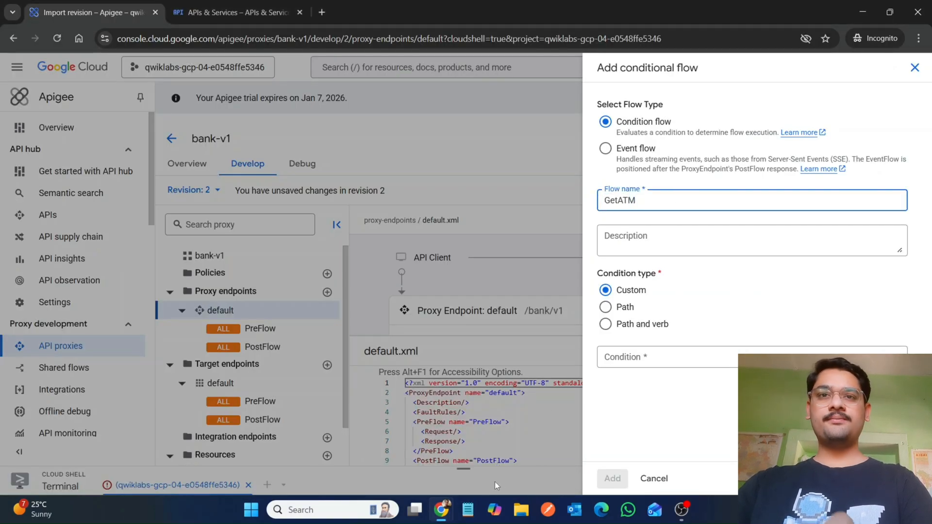
Step: Copy the description from the instructions and set it to retrieve a single ATM
mouse_move(446, 510)
left_click(378, 452)
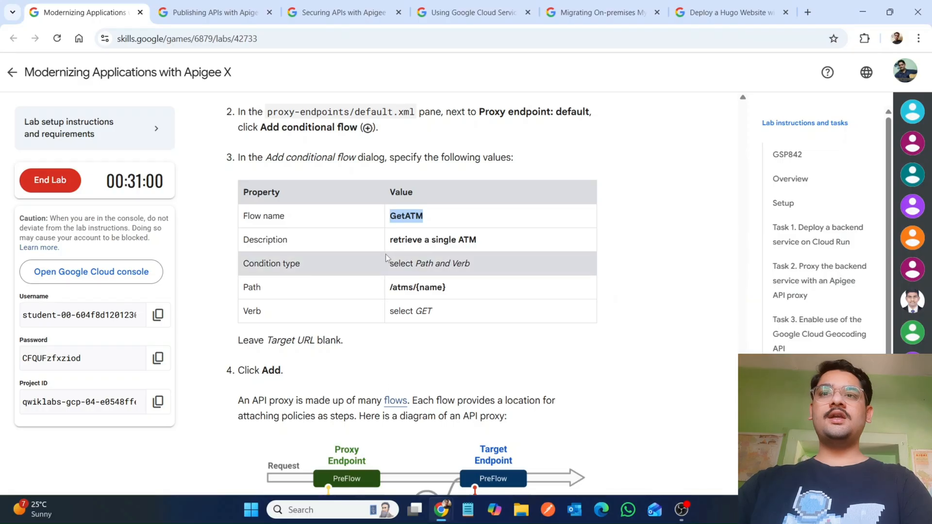
left_click_drag(393, 242, 477, 241)
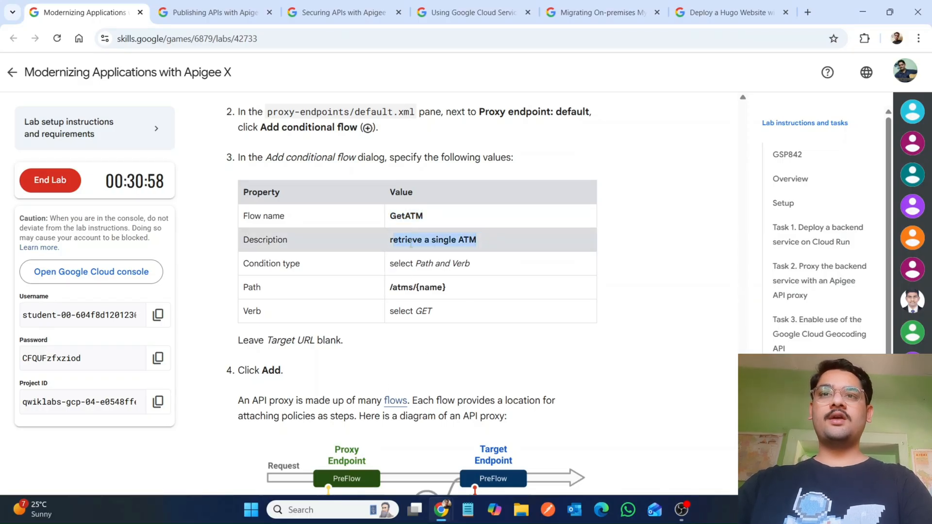
mouse_move(441, 510)
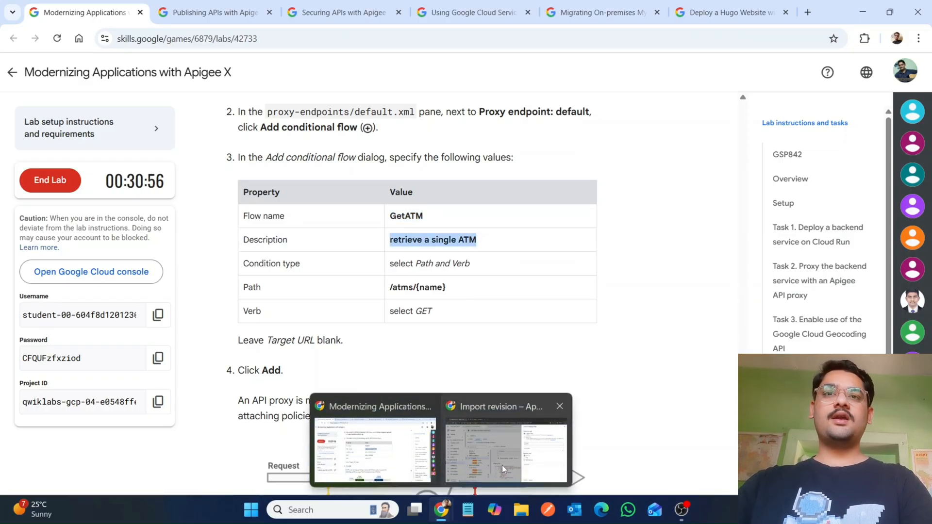
left_click(502, 465)
left_click(679, 241)
type("retrieve a single ATM")
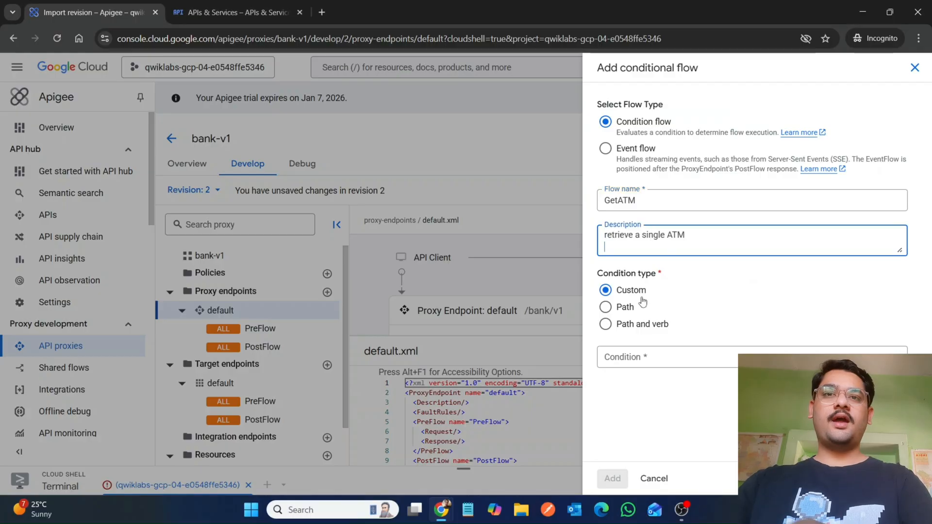
Step: Set the condition type to Path and verb and paste /atms/{name} as the path
left_click(605, 324)
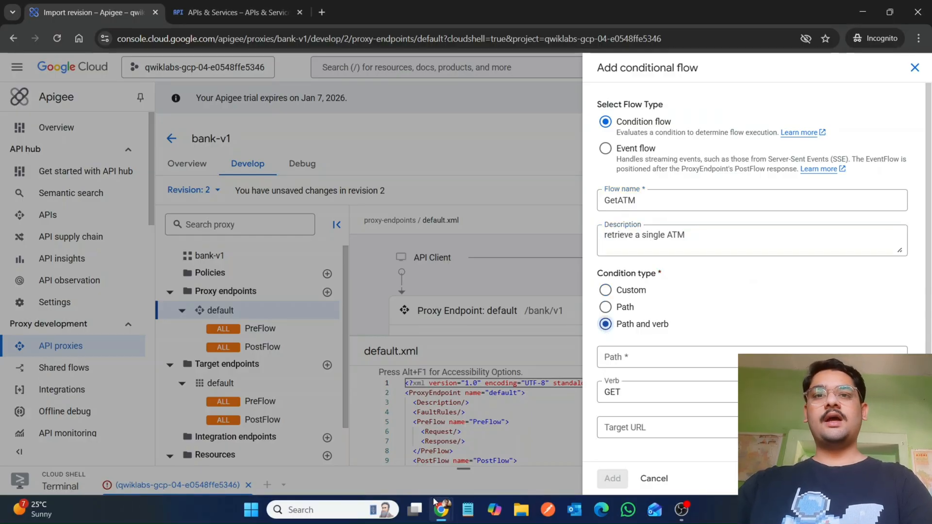
mouse_move(435, 502)
left_click(377, 454)
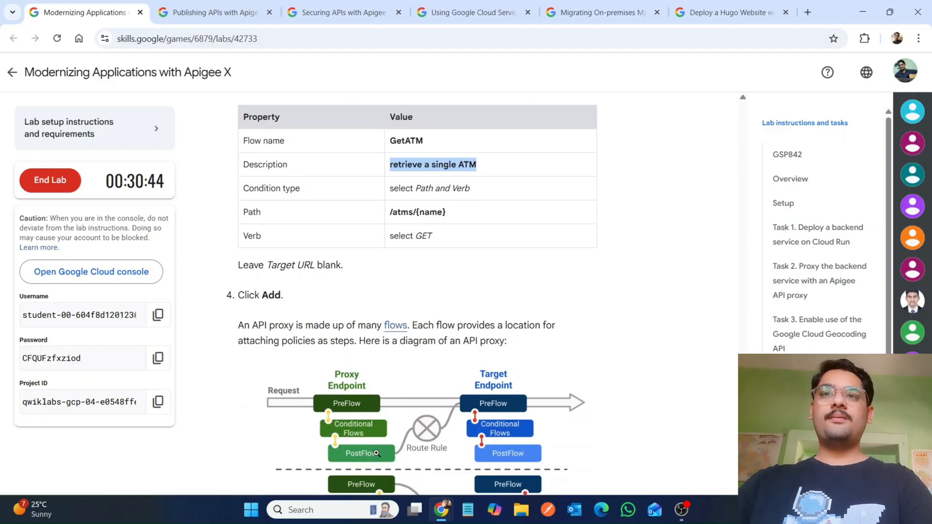
left_click_drag(389, 212, 462, 215)
key("ctrl+c")
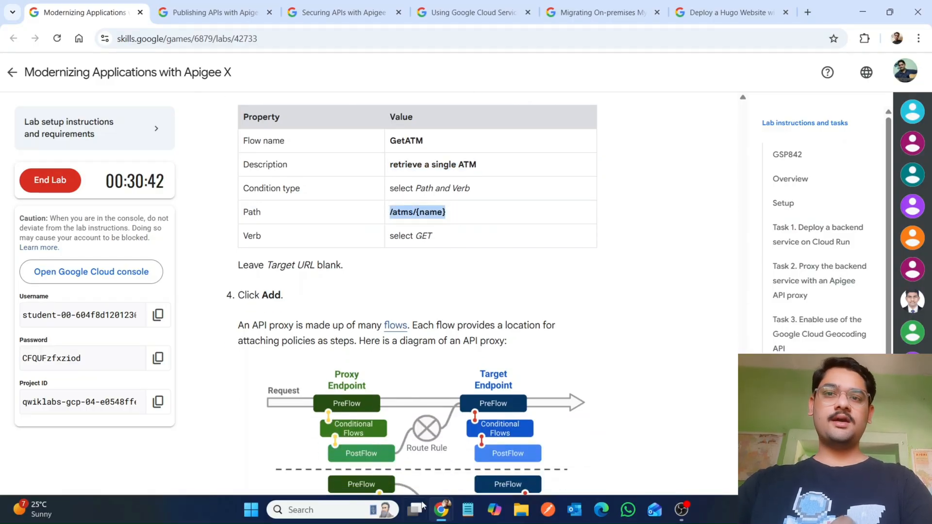
mouse_move(439, 507)
left_click(486, 452)
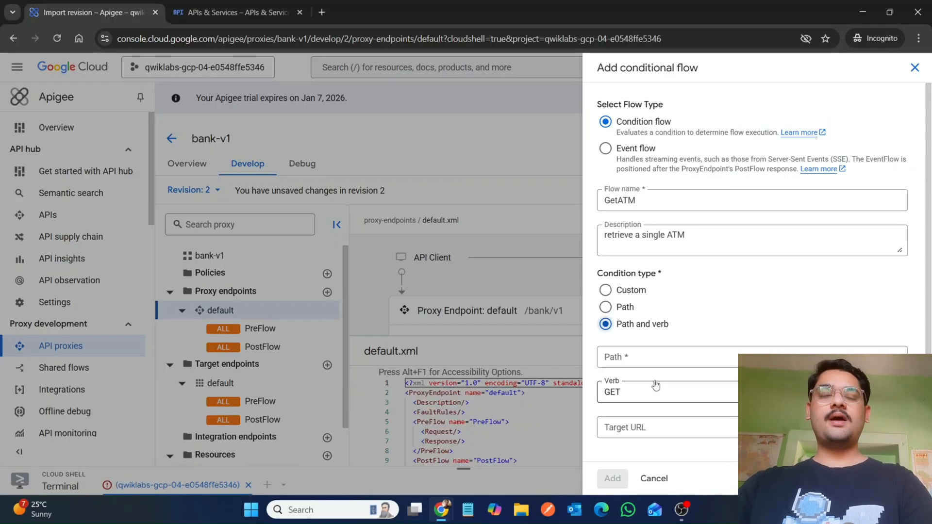
left_click(641, 357)
key("ctrl+v")
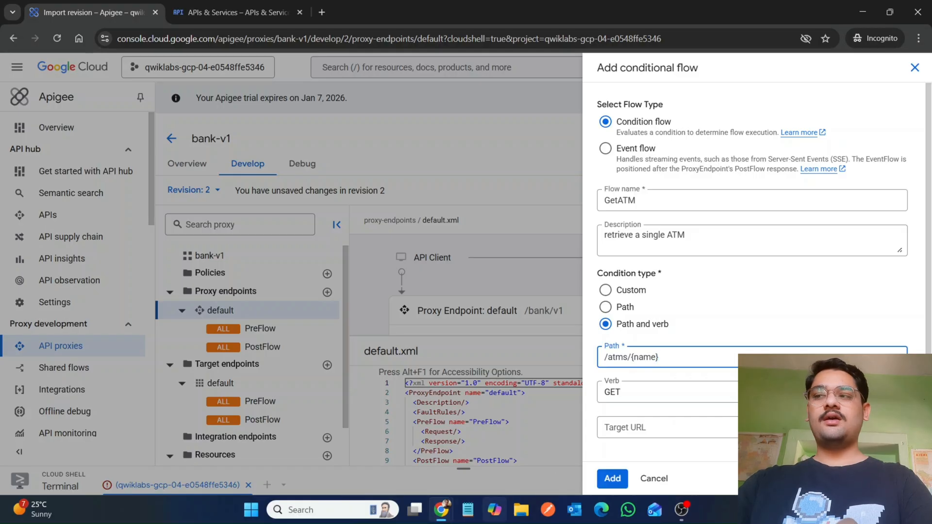
mouse_move(441, 510)
left_click(359, 436)
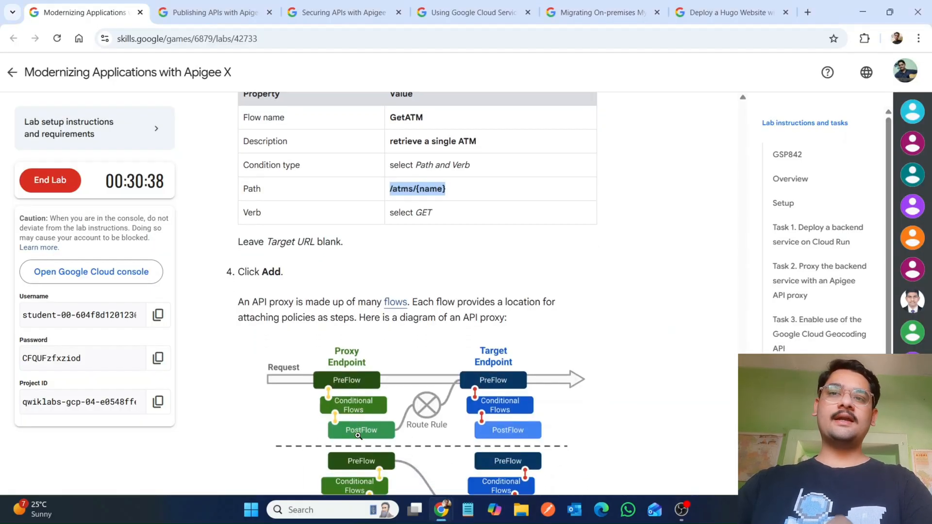
Step: Add the GetATM conditional flow with the GET verb to the default proxy endpoint
scroll(359, 435, "down", 1)
mouse_move(441, 510)
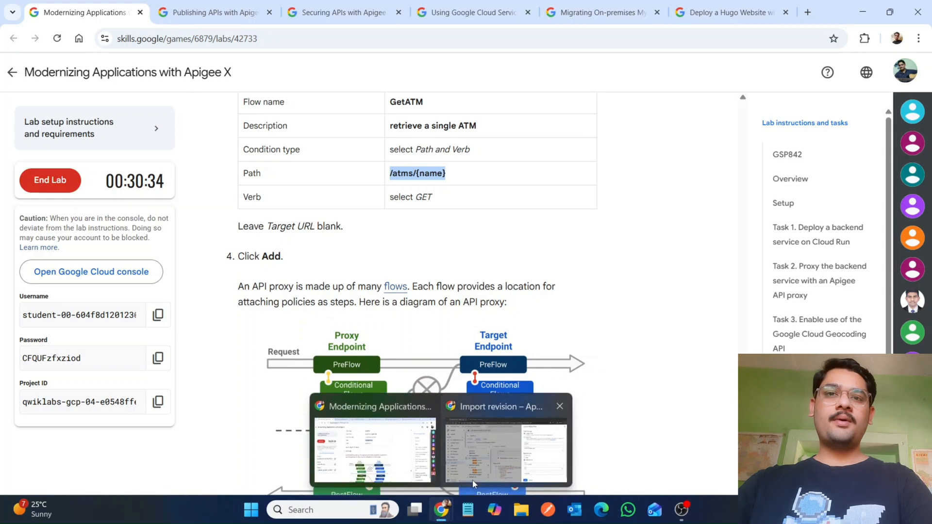
left_click(510, 432)
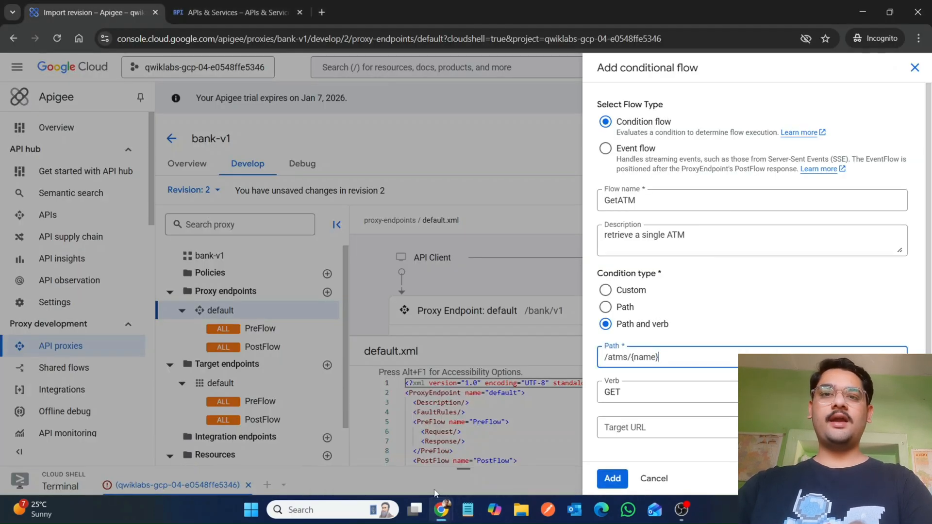
left_click(609, 482)
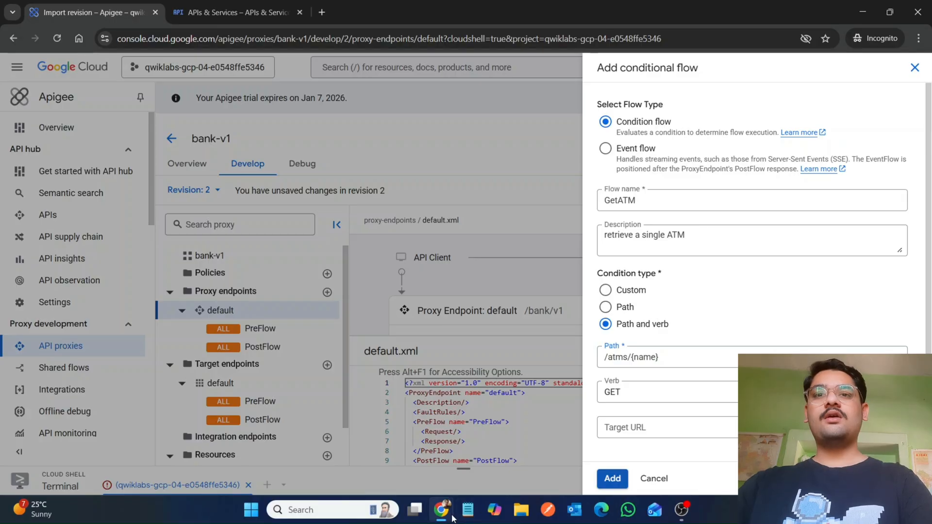
Step: Review the lab instructions for extracting the latitude and longitude with a policy step
mouse_move(451, 517)
left_click(354, 406)
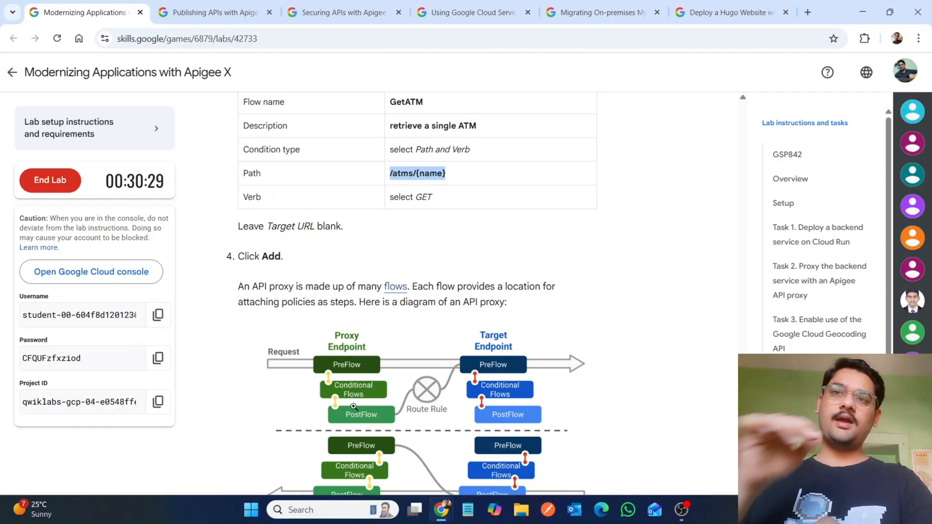
scroll(353, 406, "down", 9)
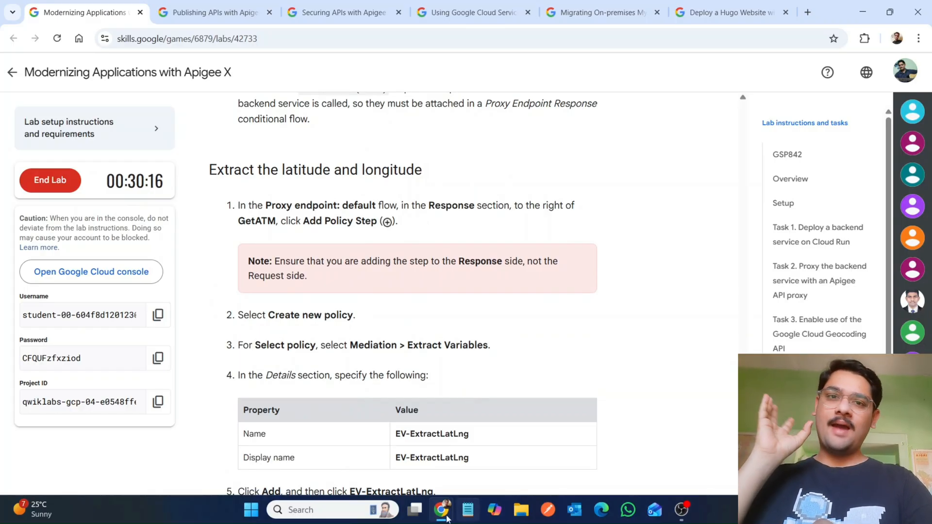
mouse_move(451, 509)
left_click(505, 452)
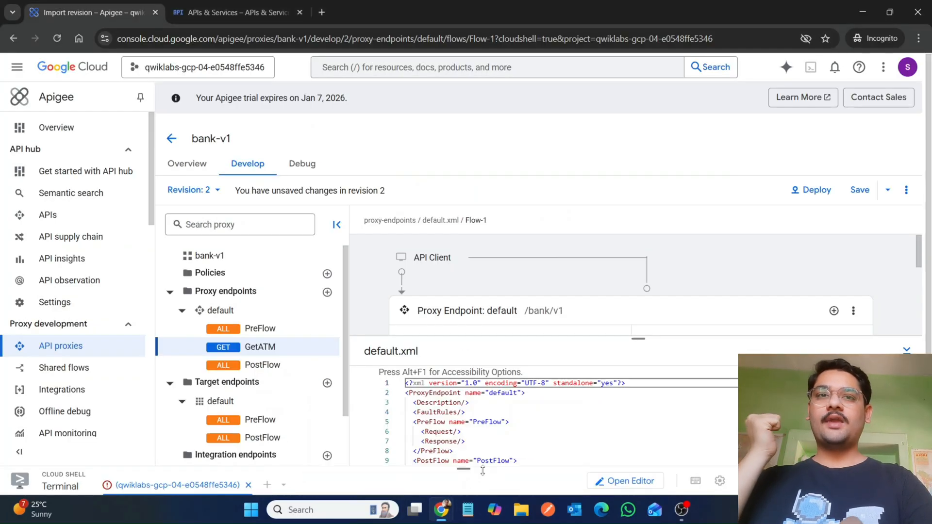
mouse_move(445, 521)
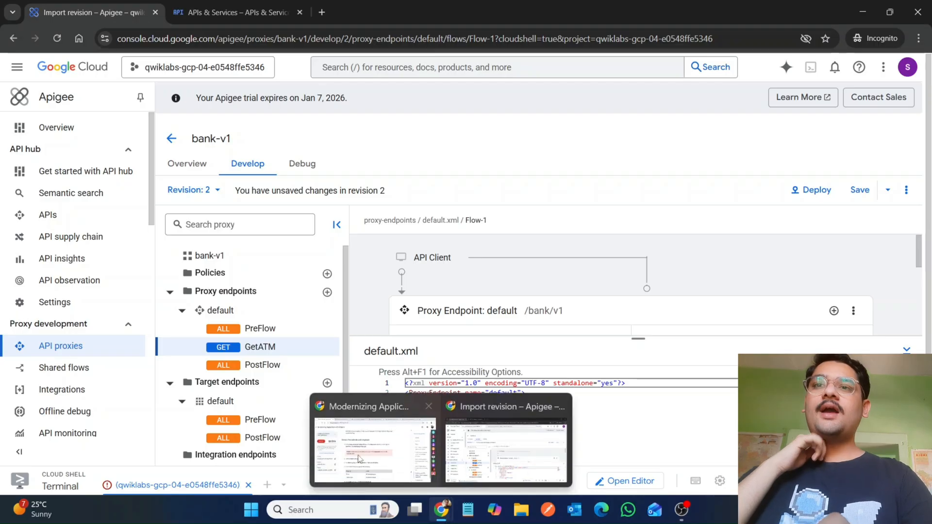
left_click(358, 459)
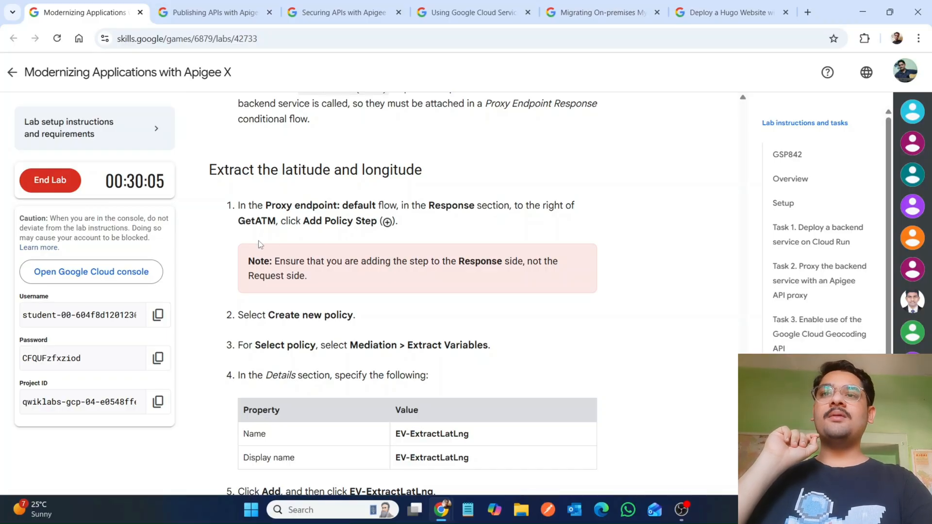
mouse_move(441, 510)
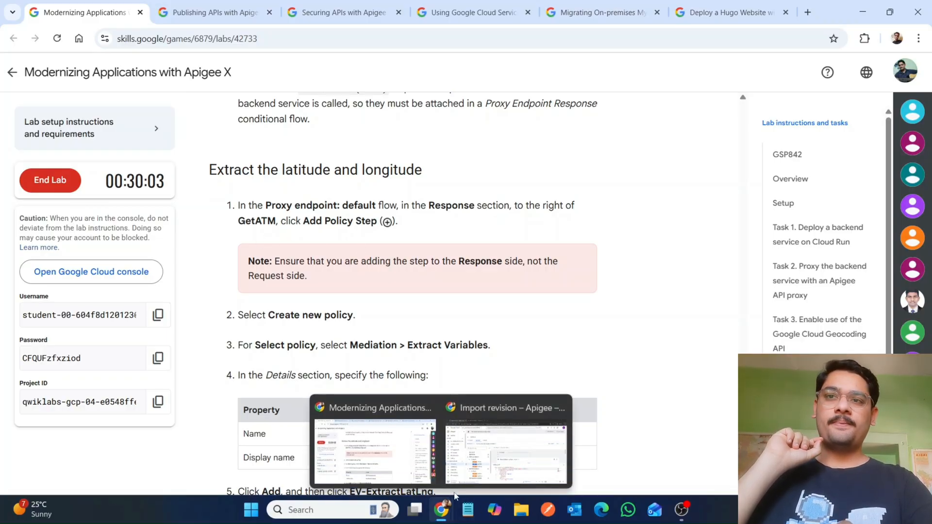
left_click(486, 451)
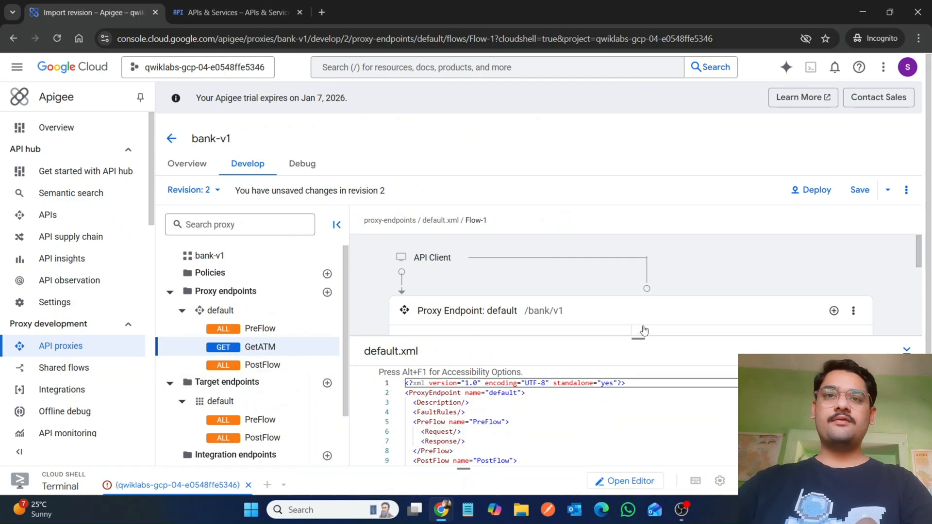
Step: Start adding a policy step to the GetATM flow, creating a new Extract Variables policy
left_click_drag(641, 338, 604, 378)
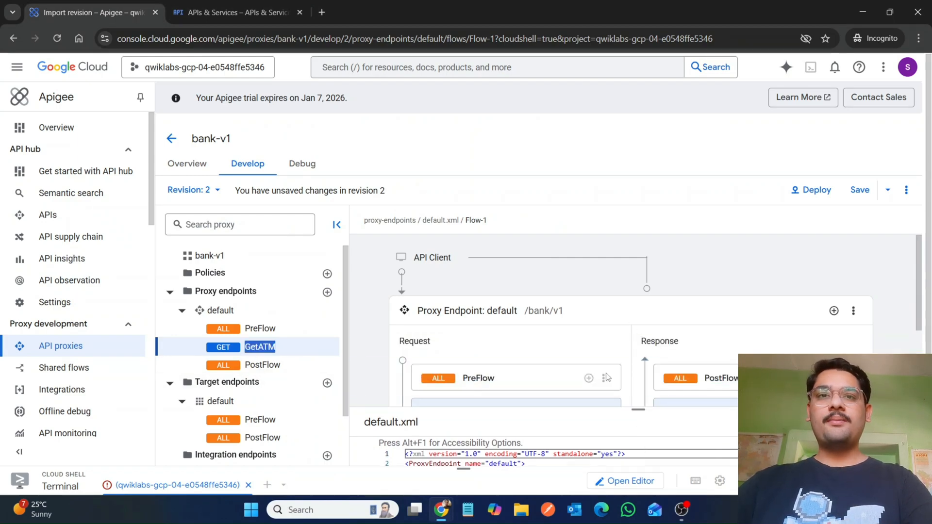
scroll(599, 335, "down", 2)
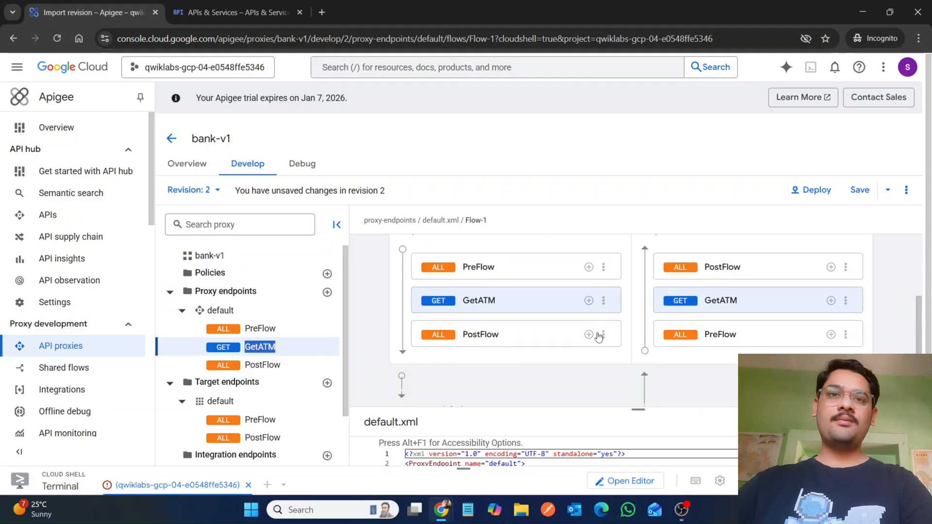
left_click(588, 301)
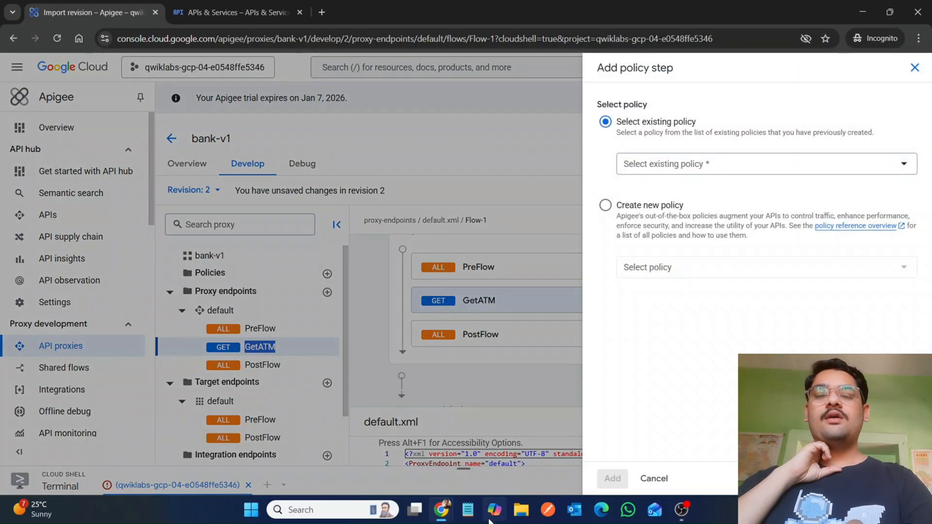
mouse_move(441, 509)
left_click(368, 451)
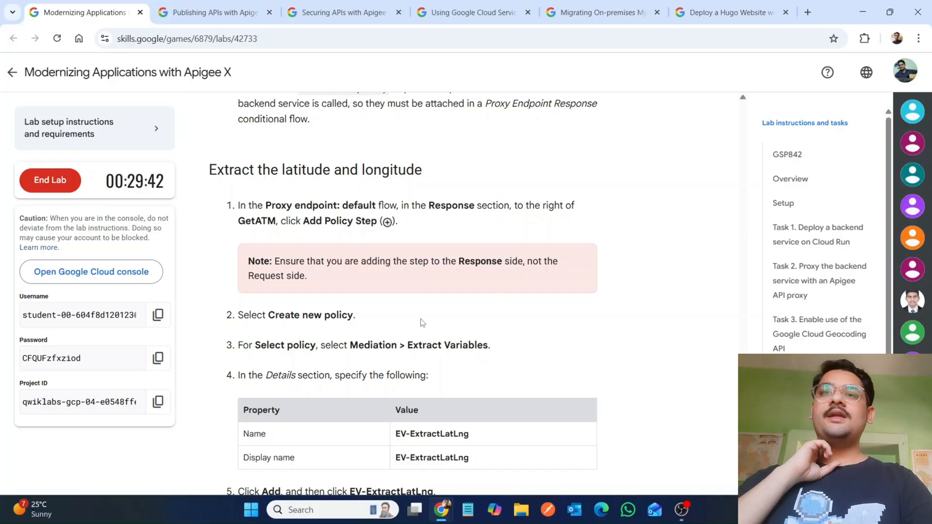
scroll(422, 323, "down", 3)
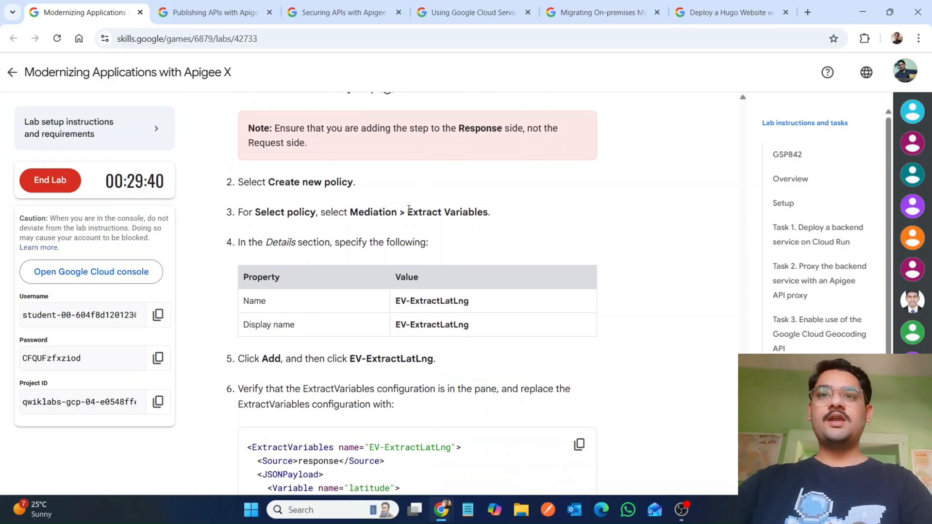
left_click_drag(410, 210, 487, 212)
key("ctrl+c")
mouse_move(442, 513)
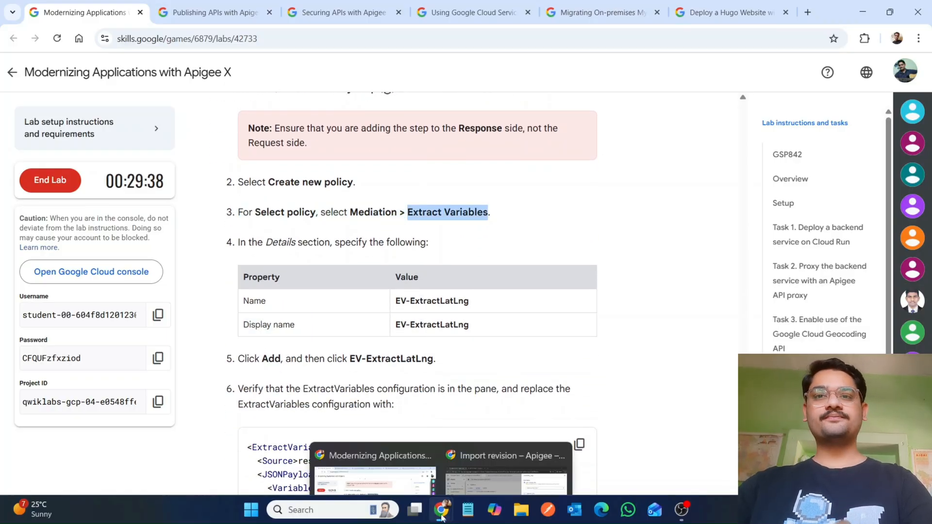
left_click(507, 440)
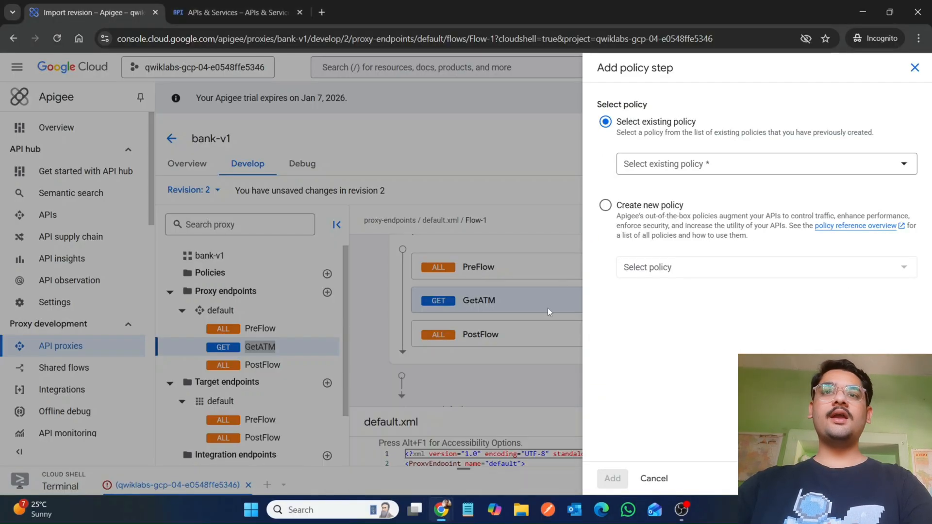
left_click(605, 206)
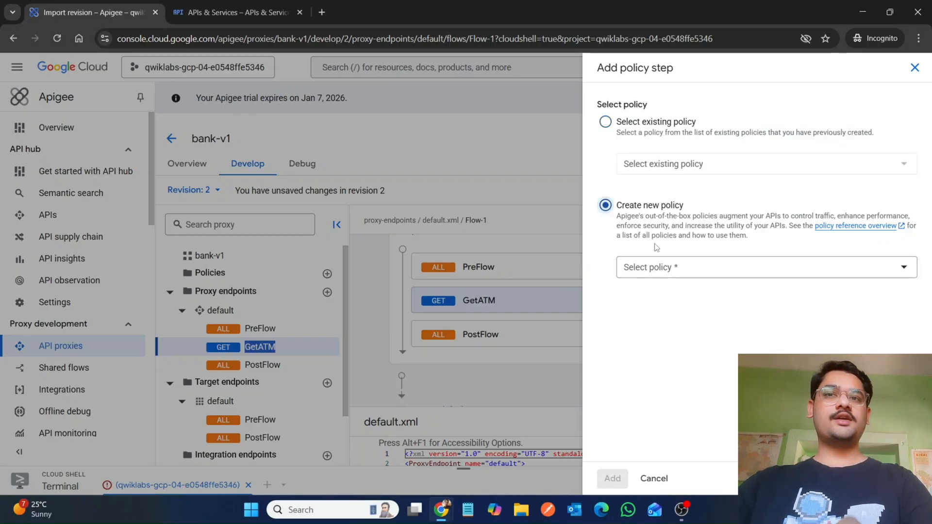
left_click(670, 275)
key("ctrl+v")
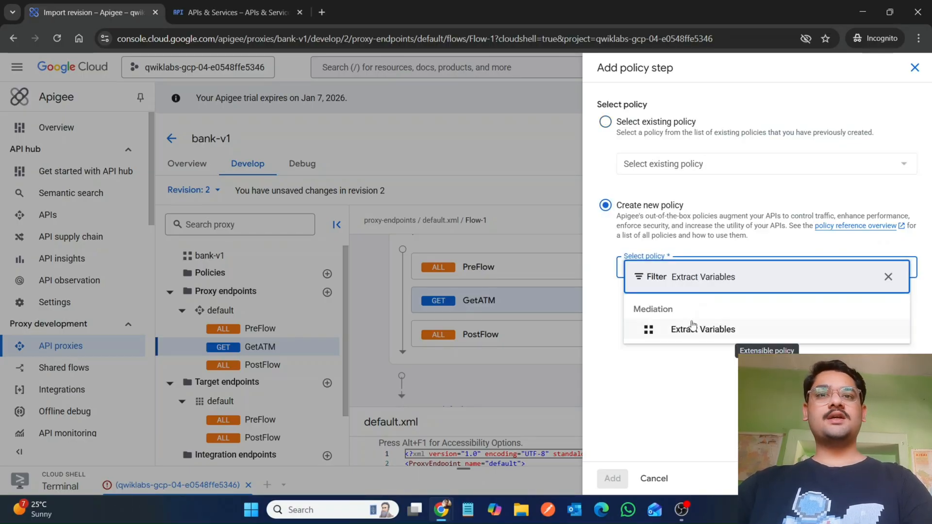
left_click(692, 326)
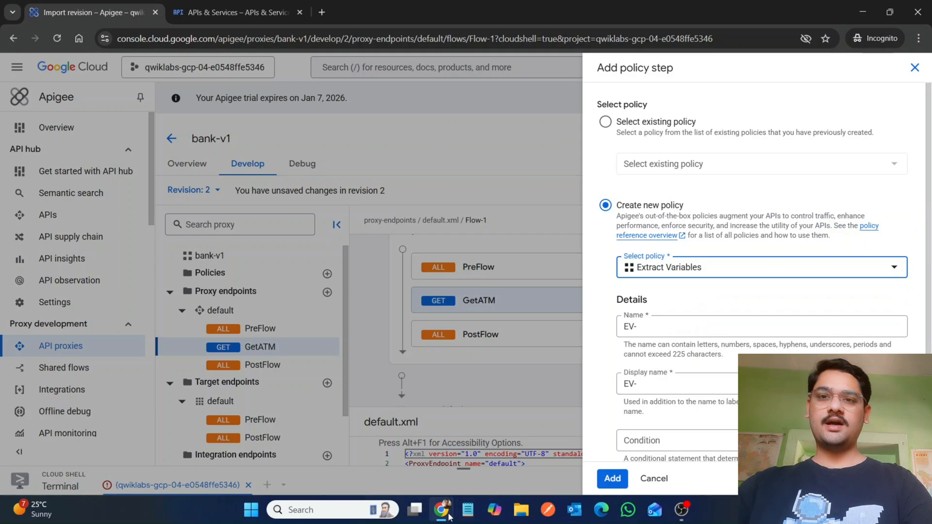
Step: Copy ExtractLatLng from the instructions and set the policy name and display name to EV-ExtractLatLng
mouse_move(441, 509)
left_click(379, 465)
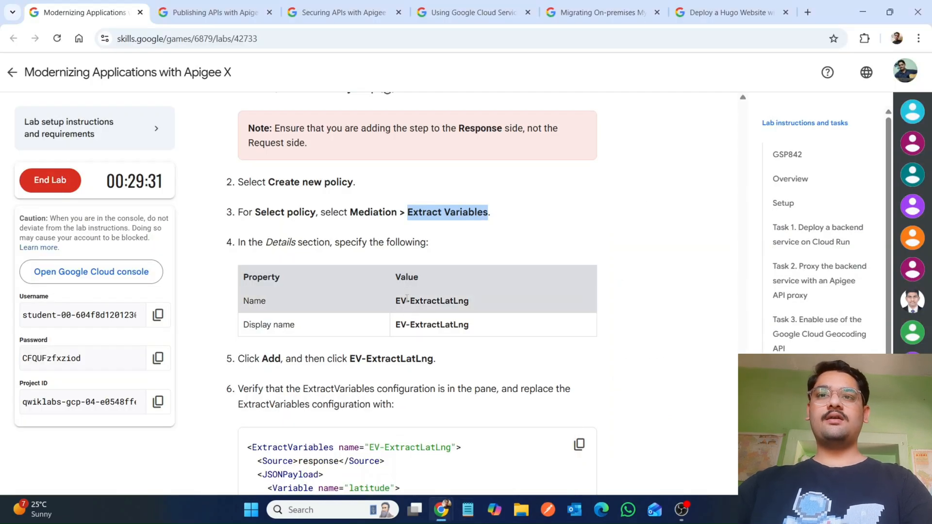
left_click_drag(411, 298, 499, 298)
key("ctrl+c")
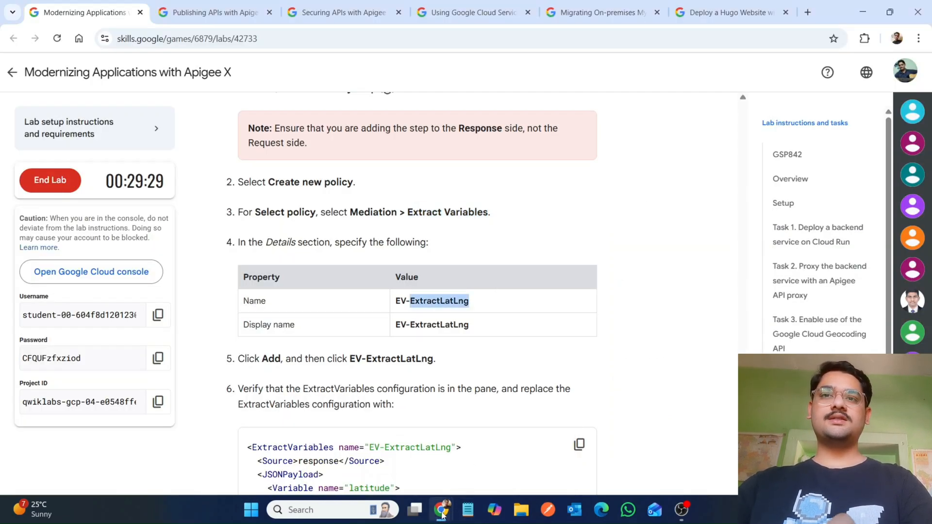
mouse_move(442, 514)
left_click(510, 464)
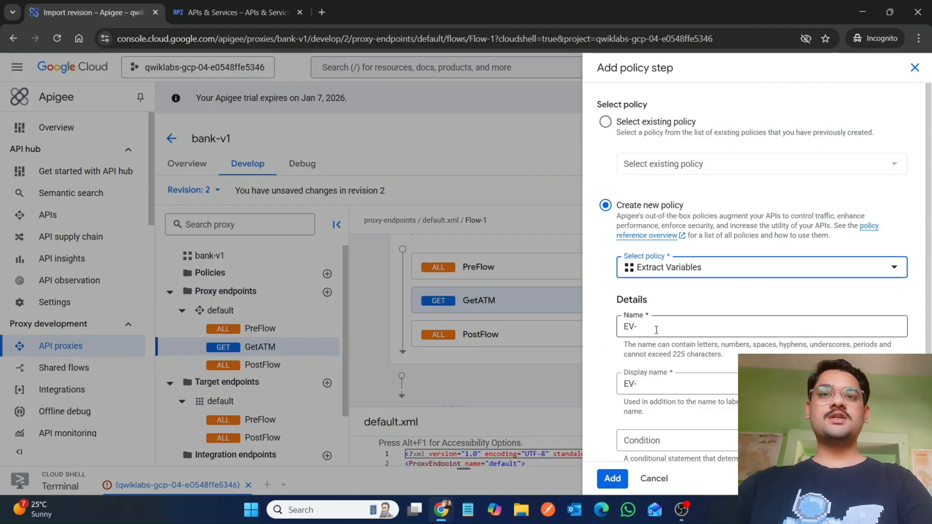
left_click(656, 327)
key("ctrl+v")
left_click(649, 384)
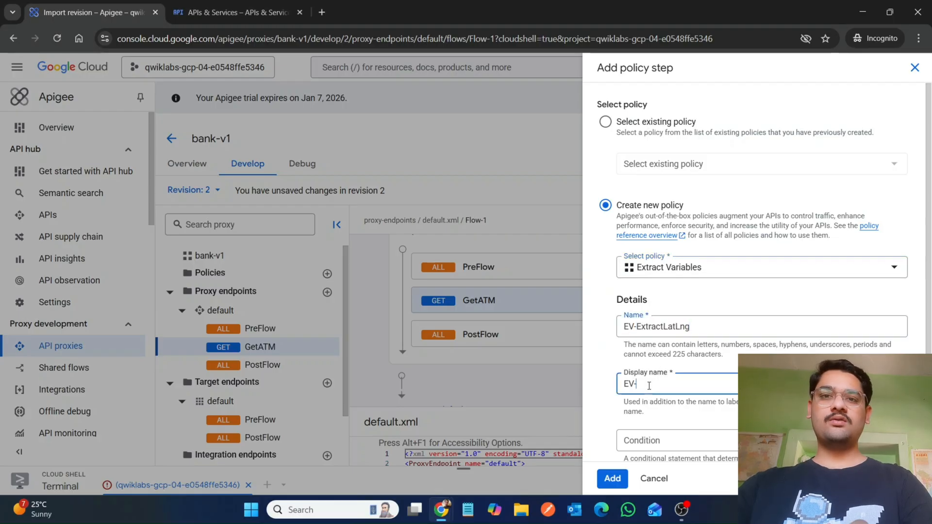
key("ctrl+v")
Step: Add the EV-ExtractLatLng policy step to the GetATM flow
mouse_move(441, 516)
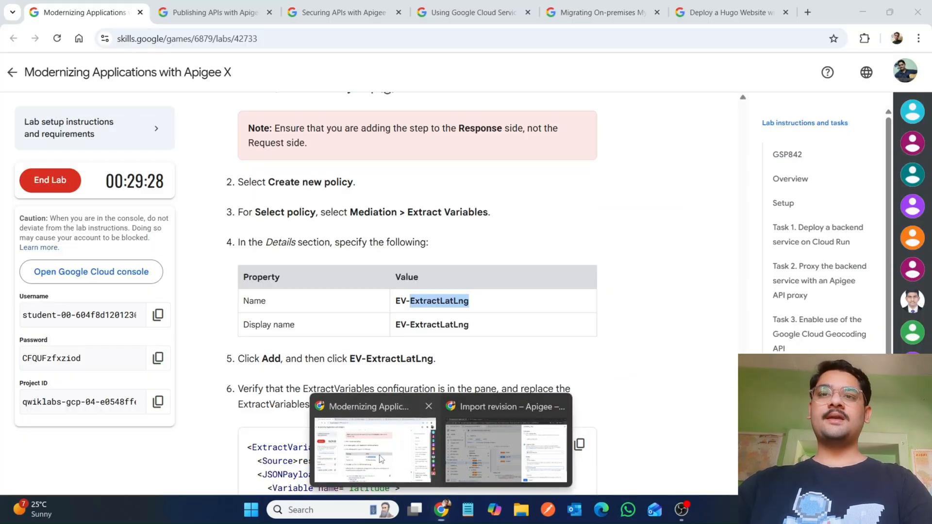
left_click(380, 456)
scroll(380, 456, "down", 5)
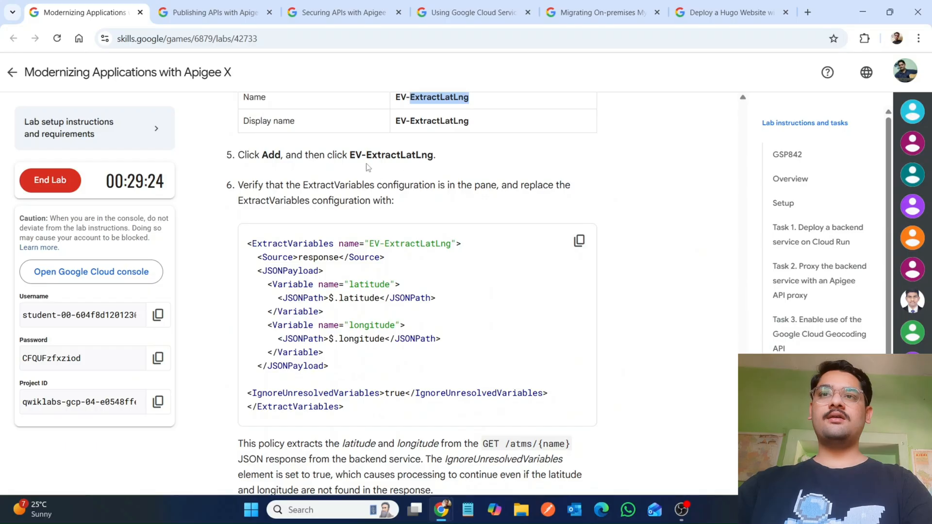
left_click_drag(356, 155, 452, 157)
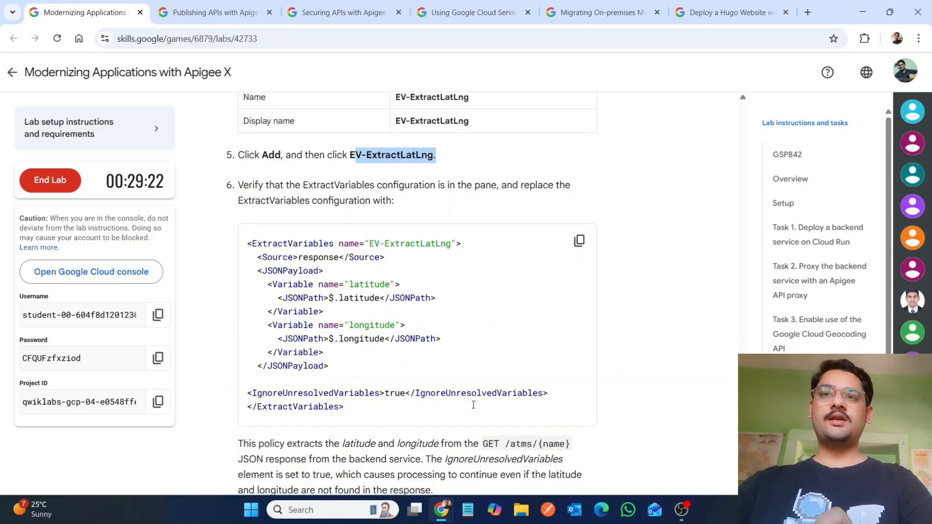
mouse_move(441, 512)
left_click(510, 461)
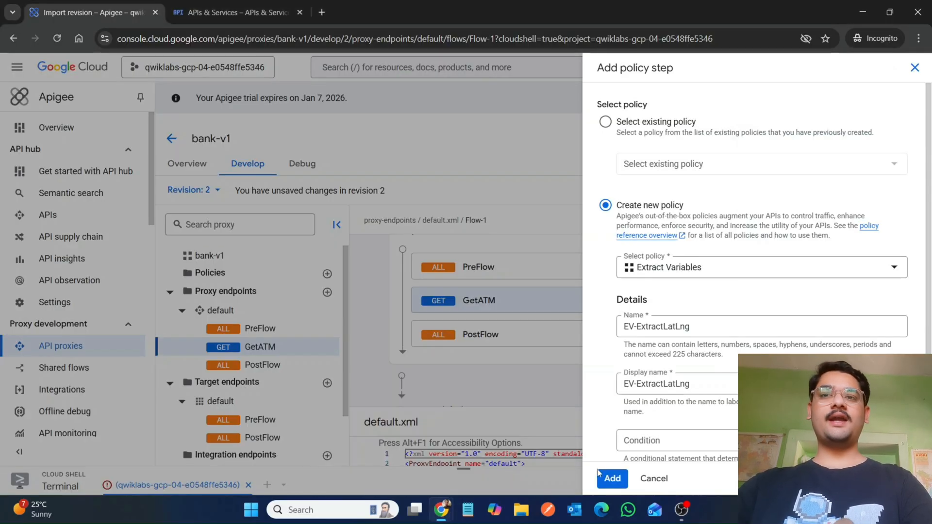
left_click(601, 476)
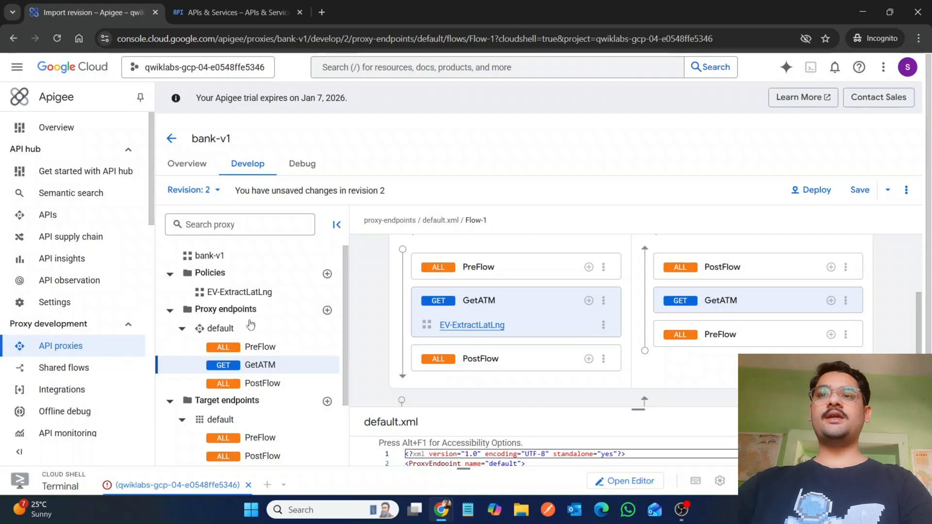
Step: Open the EV-ExtractLatLng policy and copy the ExtractVariables configuration from the lab instructions
left_click(240, 297)
mouse_move(441, 510)
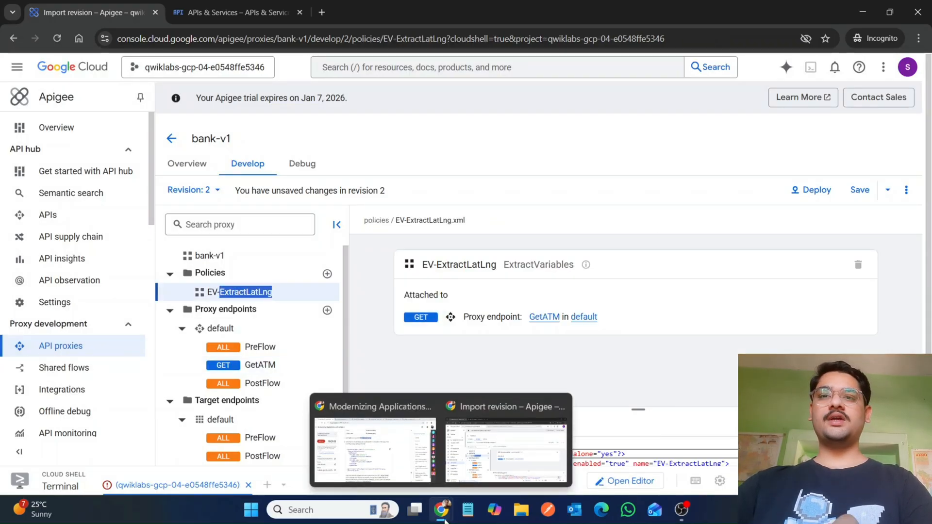
left_click(398, 376)
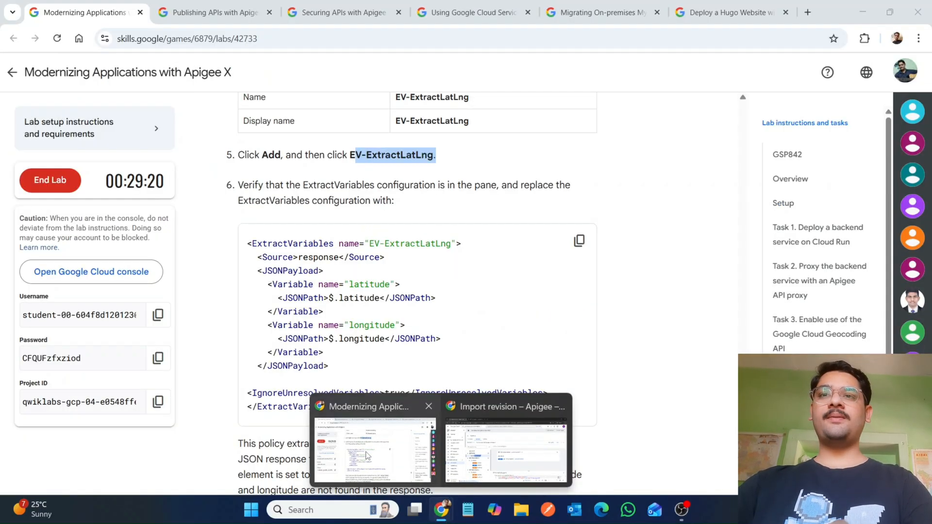
left_click(579, 241)
mouse_move(441, 510)
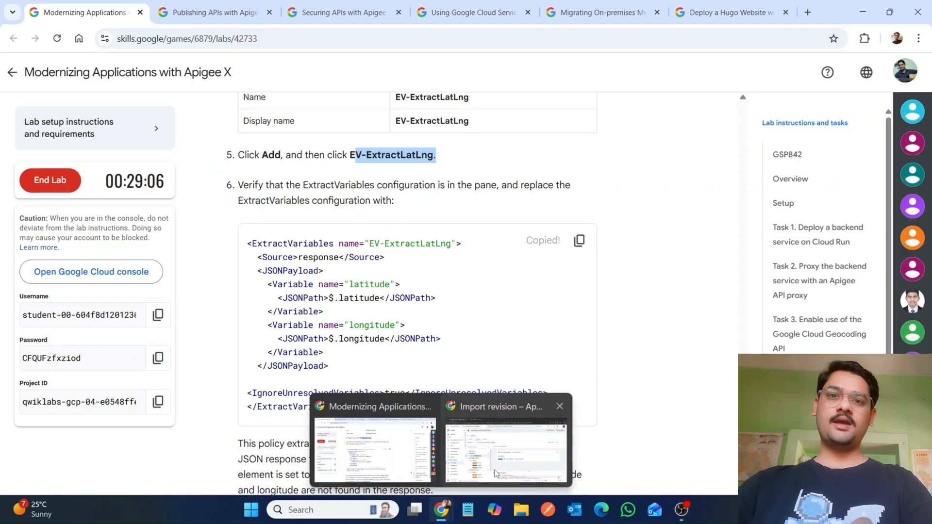
left_click(494, 447)
Step: Replace the EV-ExtractLatLng policy XML with the copied ExtractVariables configuration
left_click_drag(638, 409, 639, 225)
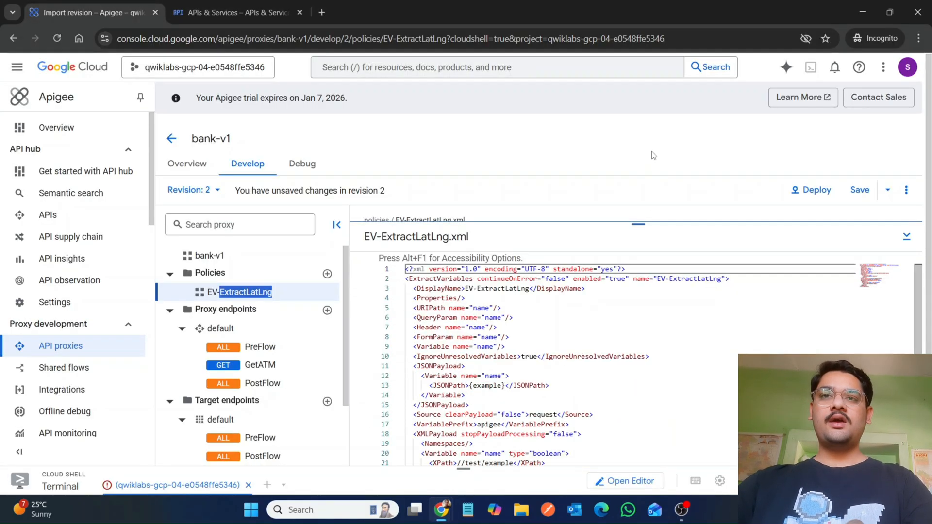
left_click(398, 281)
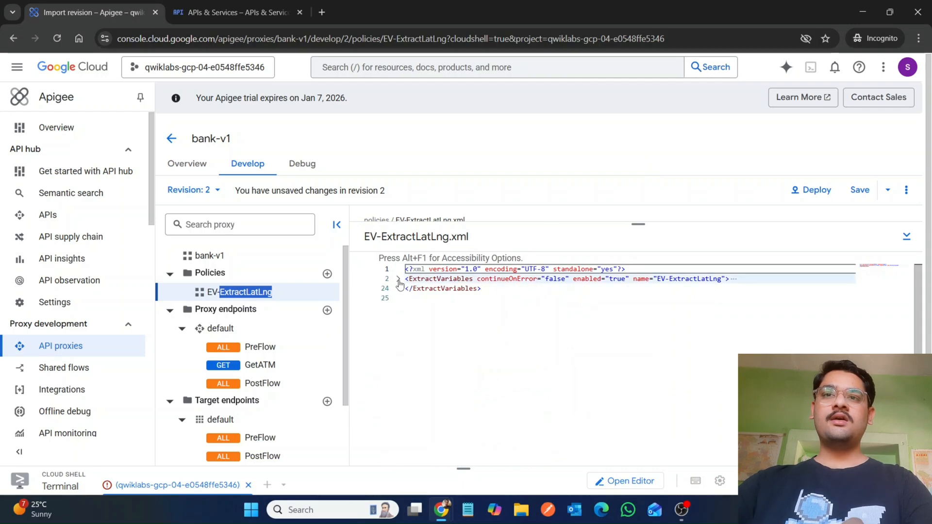
left_click_drag(510, 288, 408, 280)
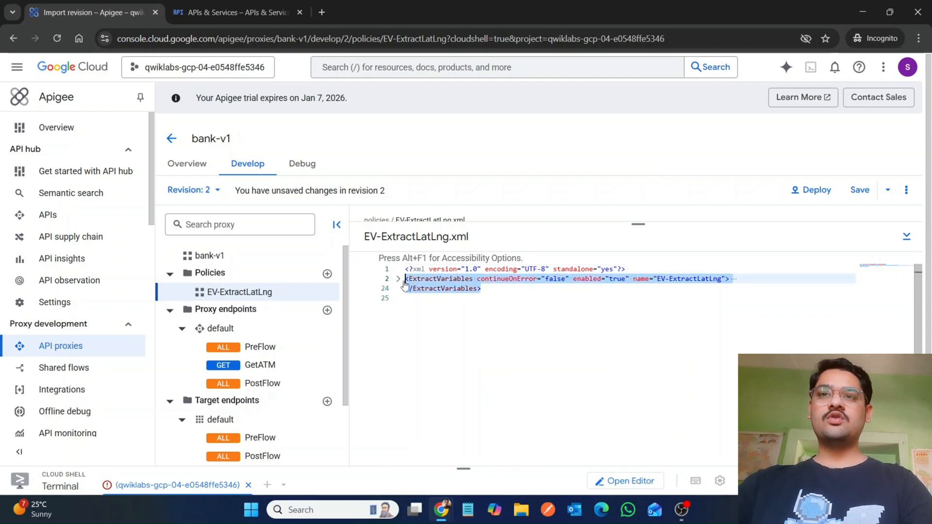
key("ctrl+v")
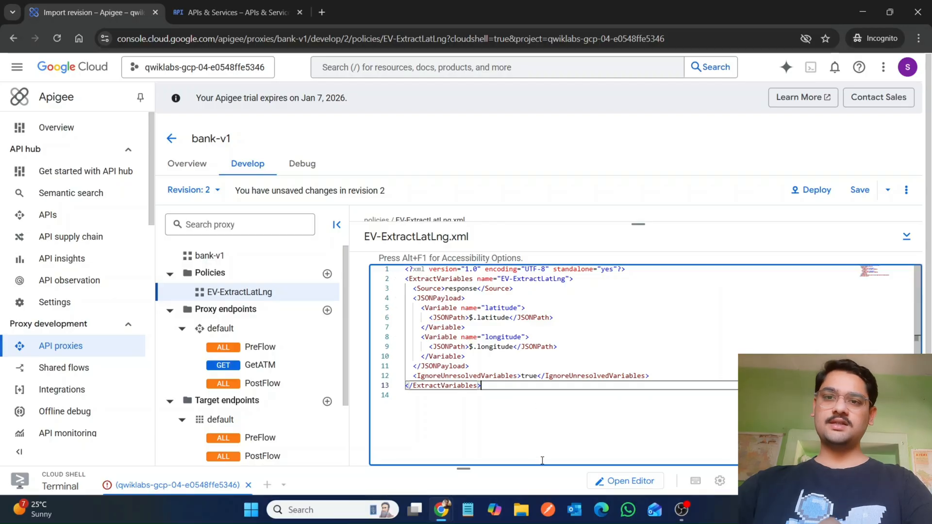
Step: Copy Flow Callout from the Call the shared flow section of the lab instructions
mouse_move(441, 510)
left_click(384, 460)
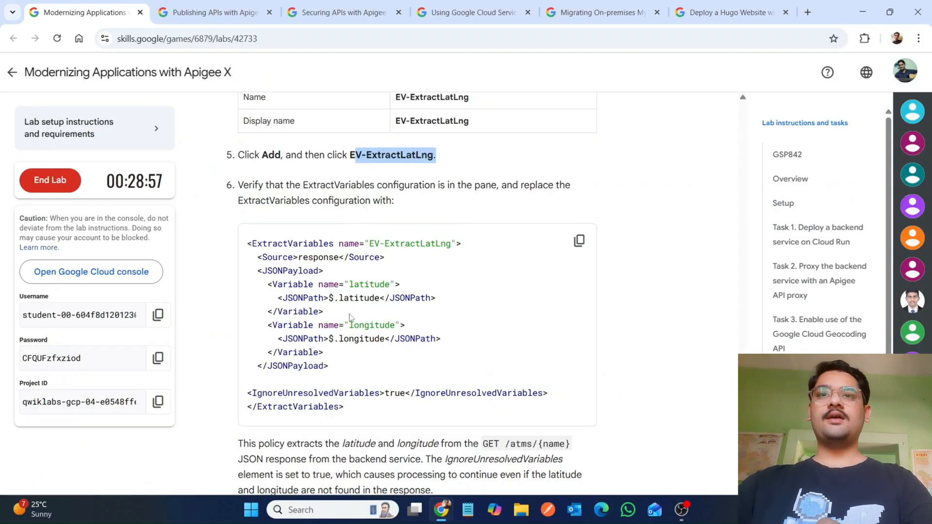
scroll(350, 315, "down", 5)
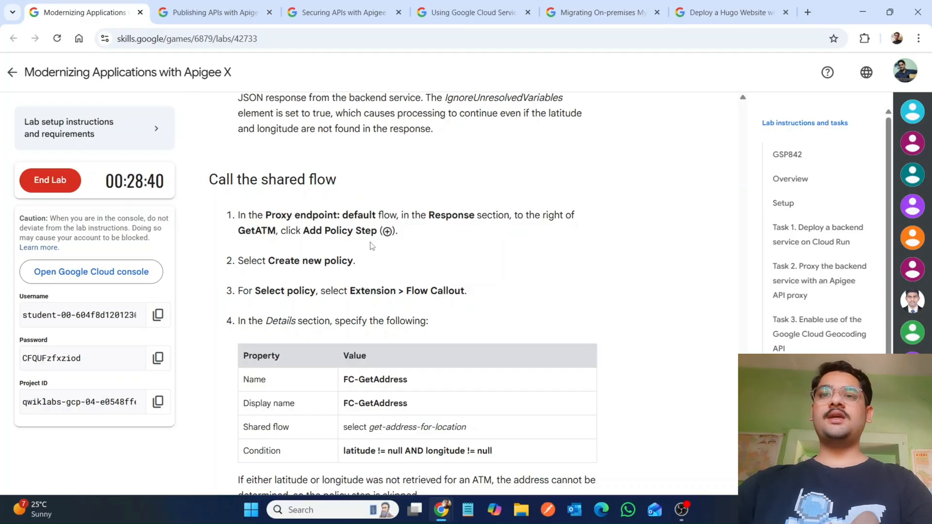
left_click_drag(406, 290, 466, 291)
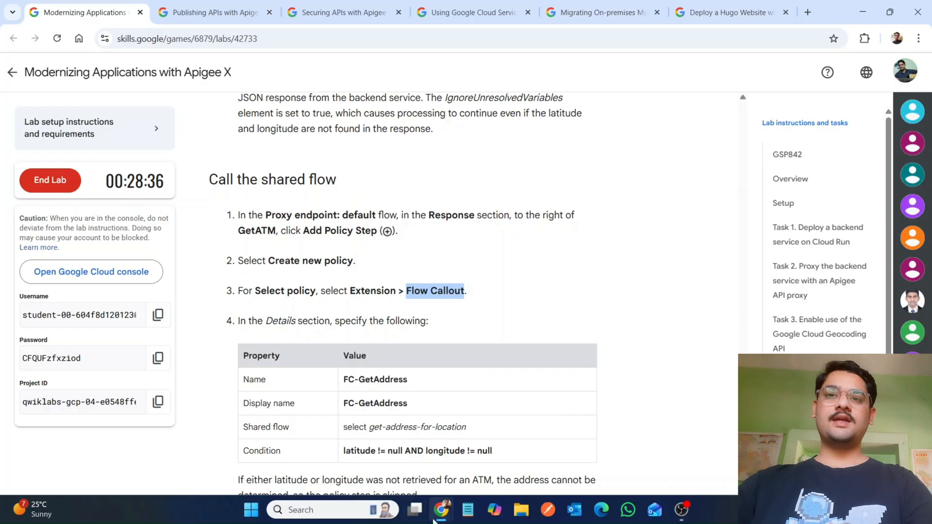
Step: Start adding a policy step to the GetATM response flow, creating a new Flow Callout policy
mouse_move(441, 510)
left_click(507, 439)
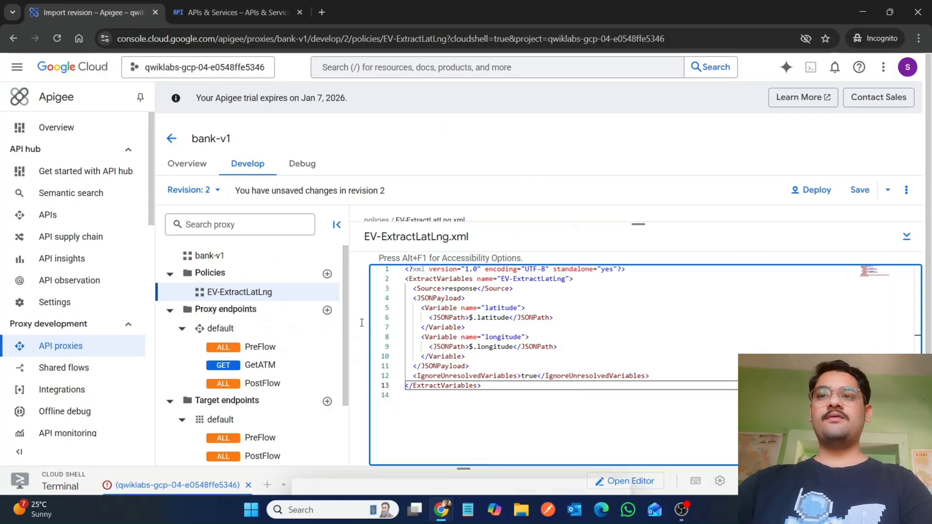
left_click(242, 371)
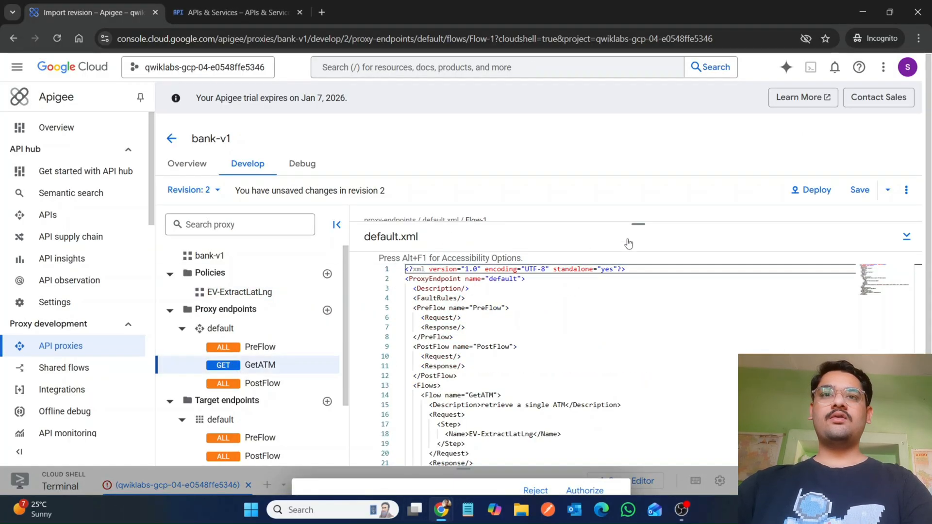
left_click_drag(641, 241, 641, 403)
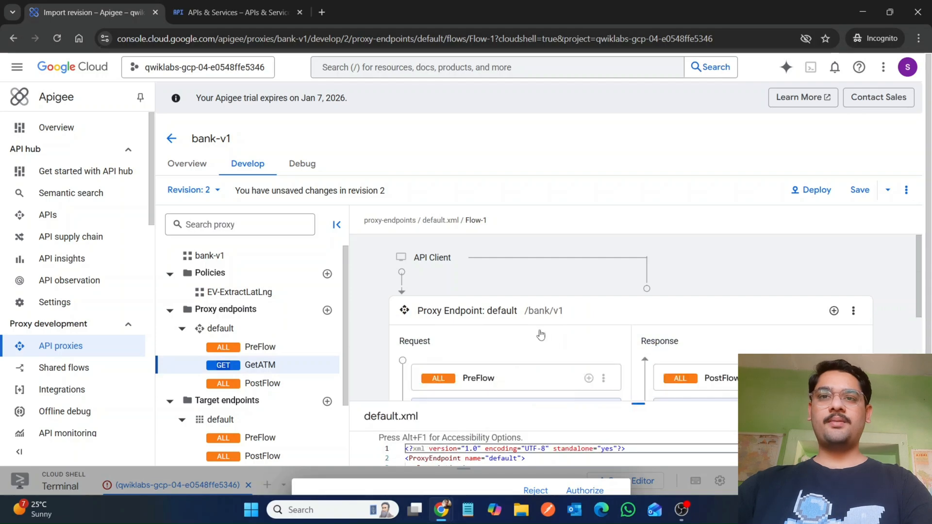
scroll(521, 324, "down", 2)
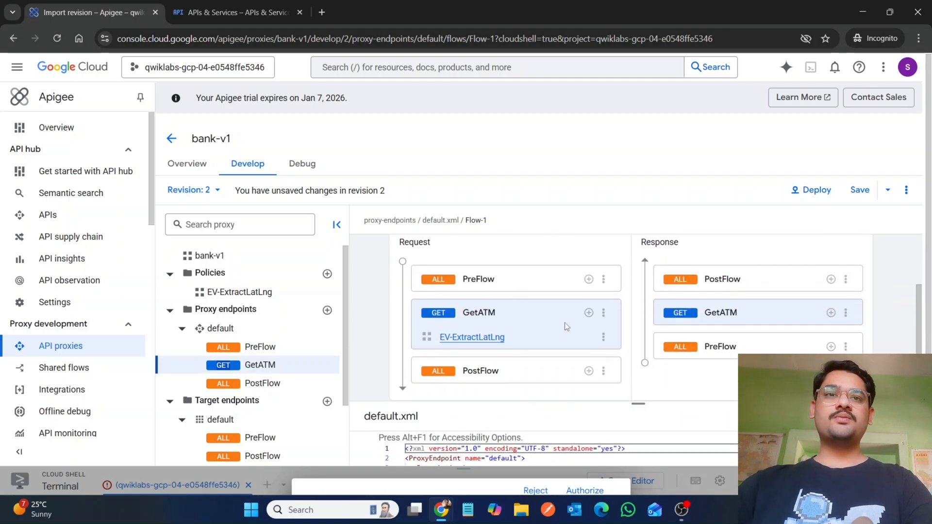
left_click(831, 313)
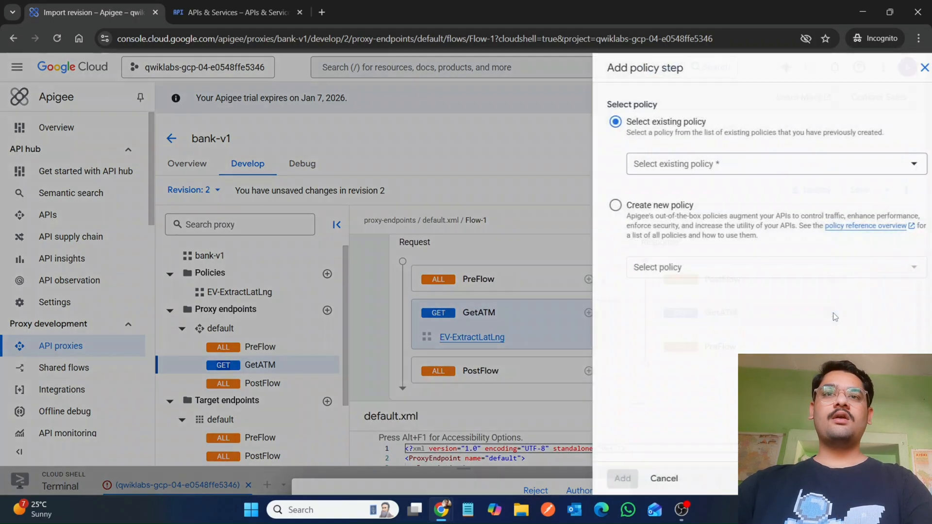
left_click(604, 206)
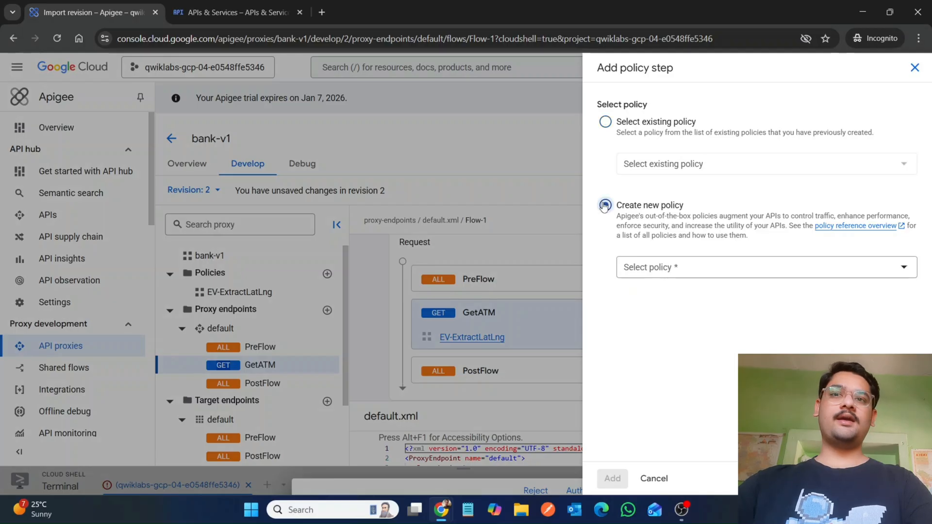
left_click(652, 265)
key("ctrl+v")
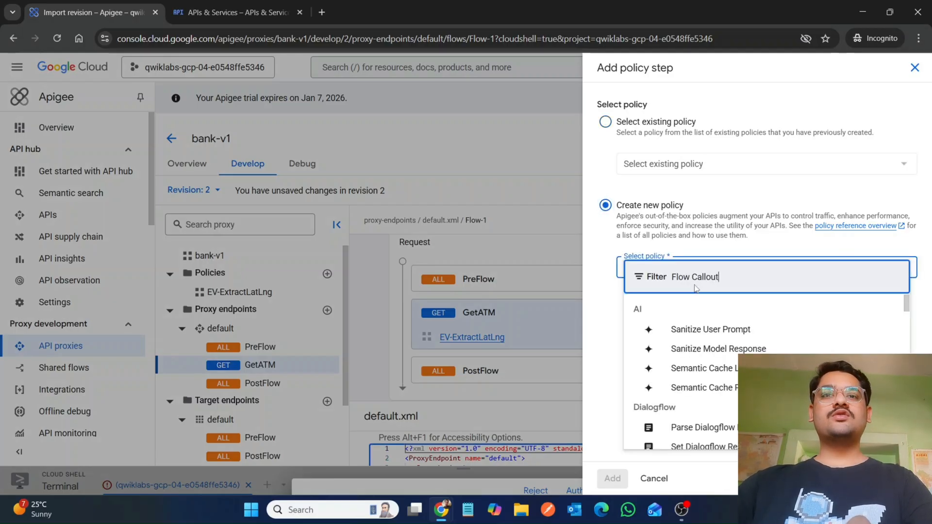
left_click(683, 330)
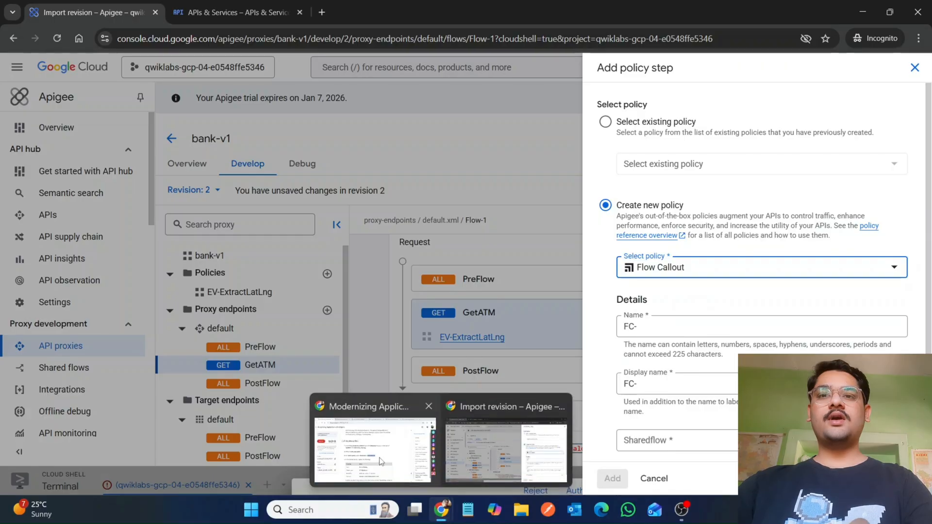
Step: Set the Flow Callout policy's name and display name to FC-GetAddress
scroll(652, 359, "down", 1)
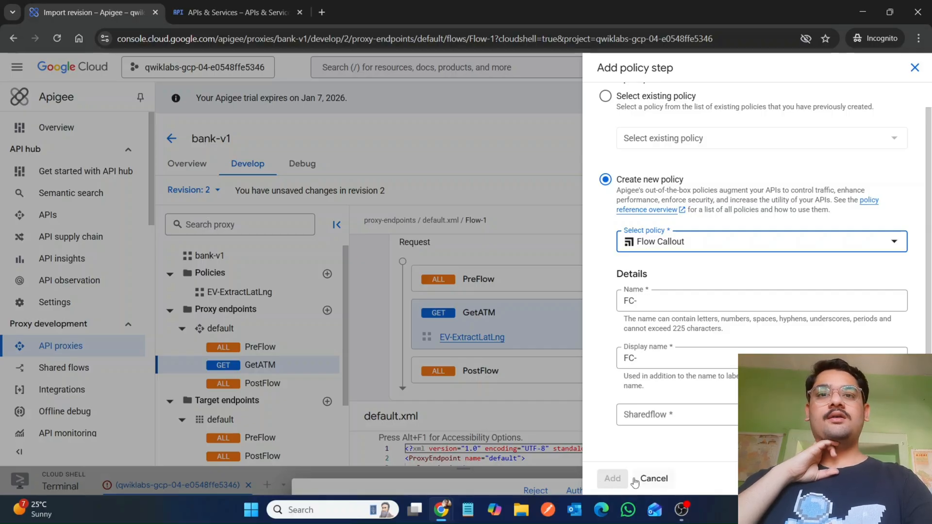
mouse_move(437, 515)
left_click(376, 398)
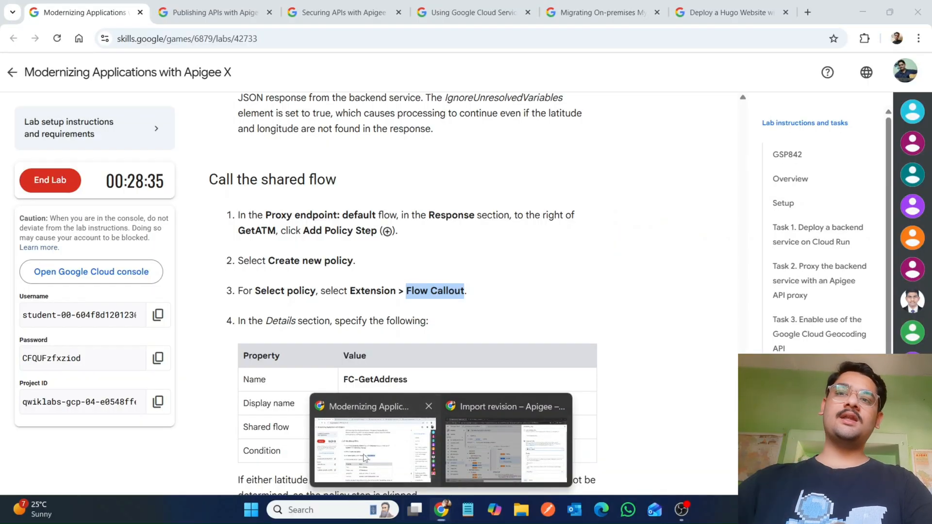
scroll(376, 404, "down", 1)
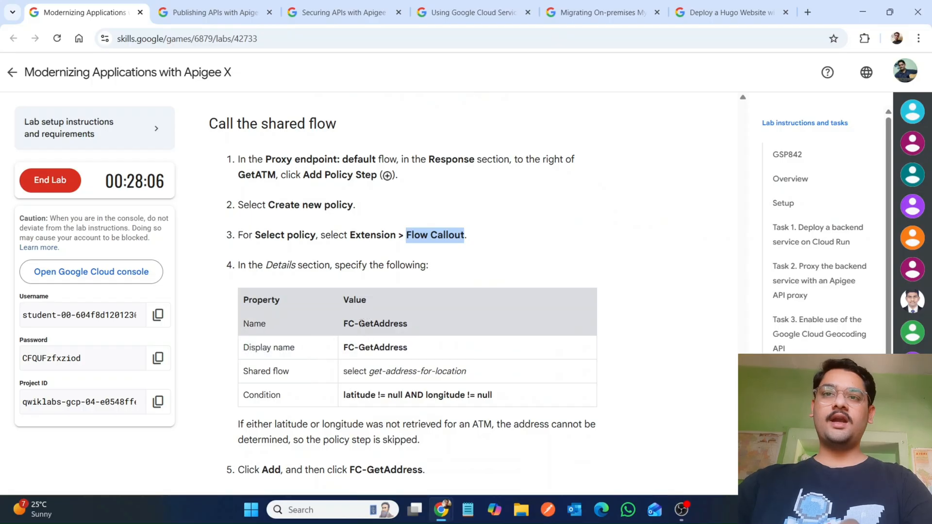
double_click(383, 323)
key("ctrl+c")
mouse_move(442, 519)
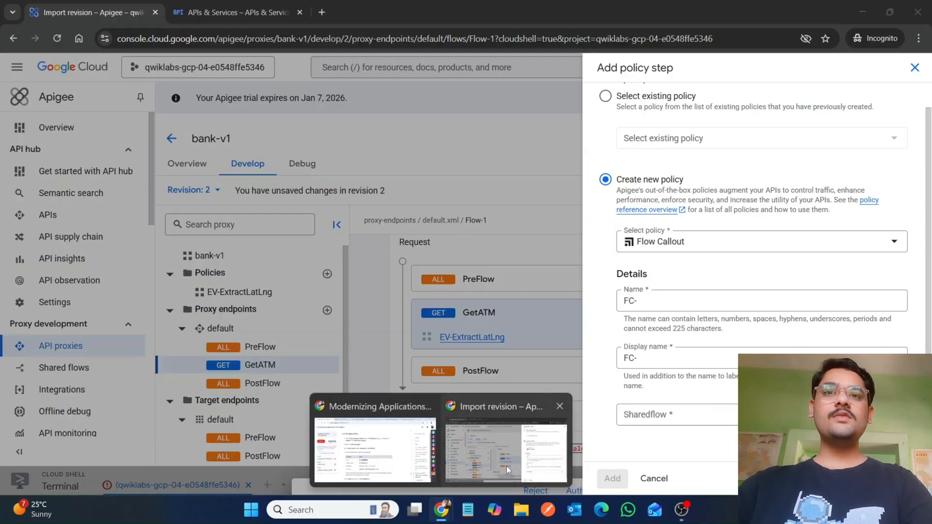
left_click(505, 465)
left_click(694, 301)
key("ctrl+v")
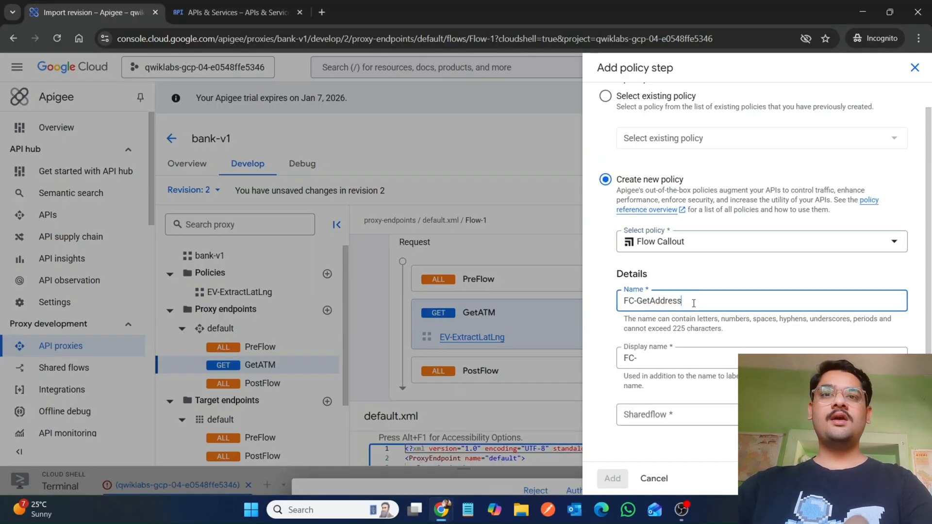
left_click(657, 360)
type("FC-")
key("ctrl+v")
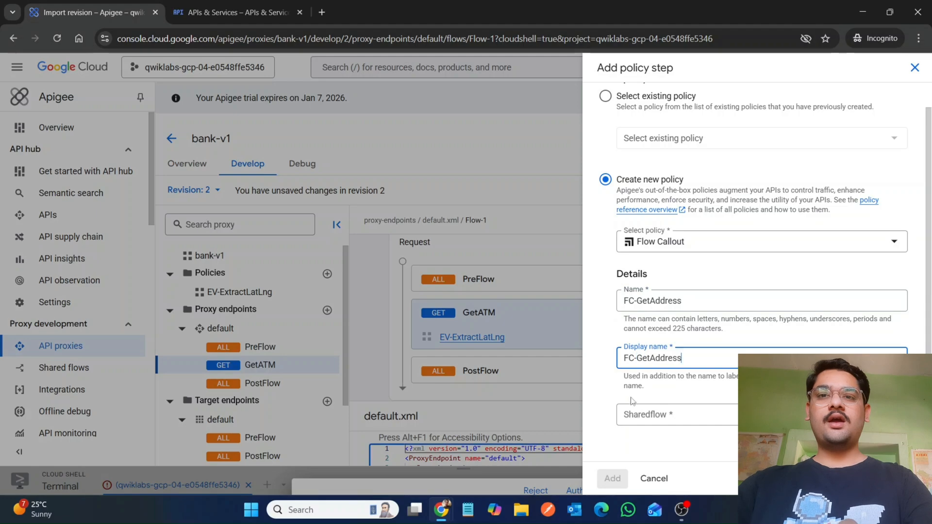
Step: Select get-address-for-location as the policy's shared flow
mouse_move(435, 517)
left_click(375, 451)
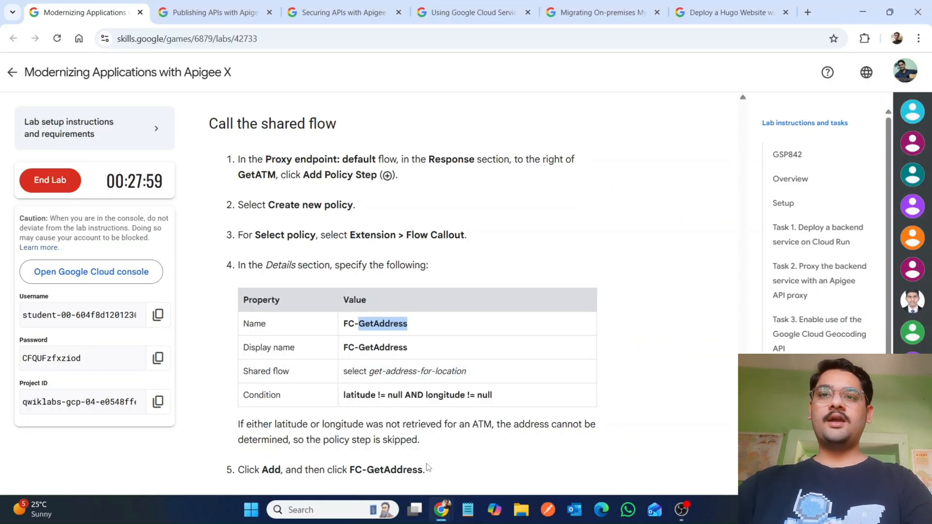
left_click(367, 371)
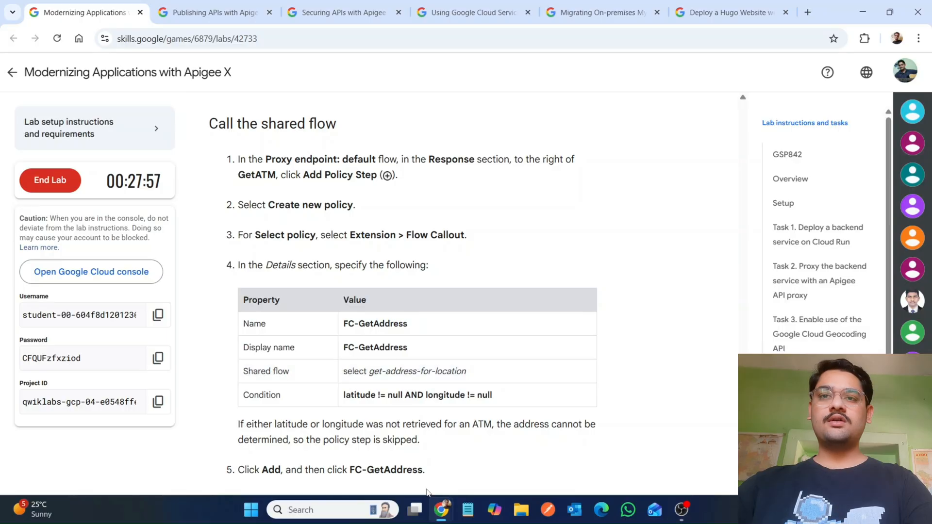
mouse_move(438, 519)
left_click(469, 475)
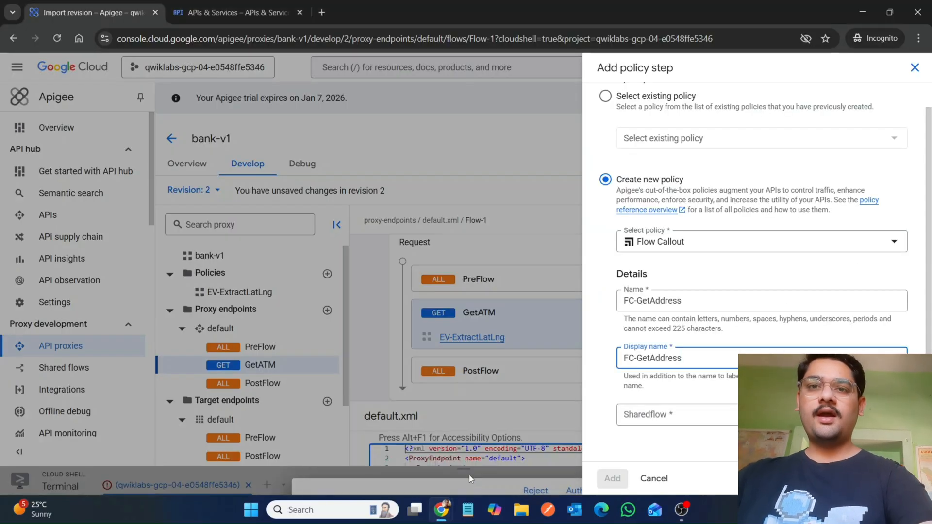
left_click(649, 418)
left_click(649, 426)
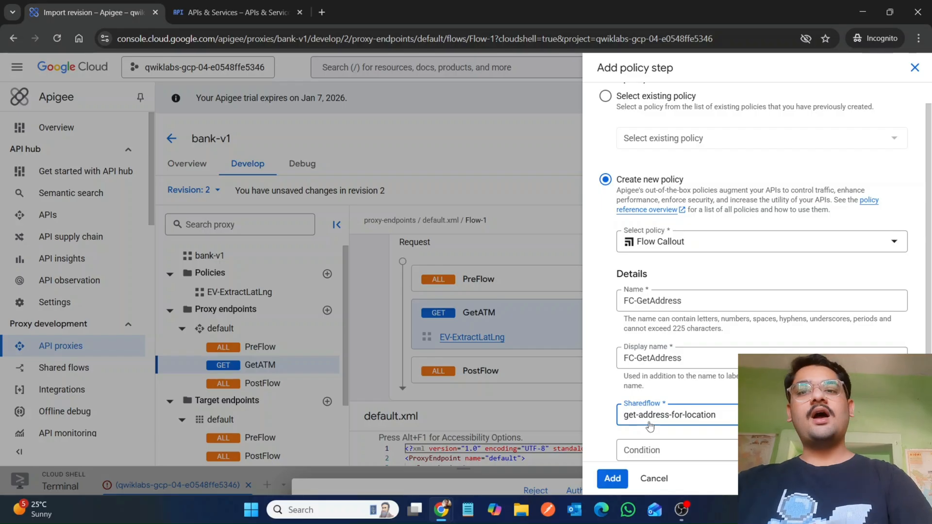
Step: Set the condition to latitude != null AND longitude != null and add the FC-GetAddress step
left_click(629, 452)
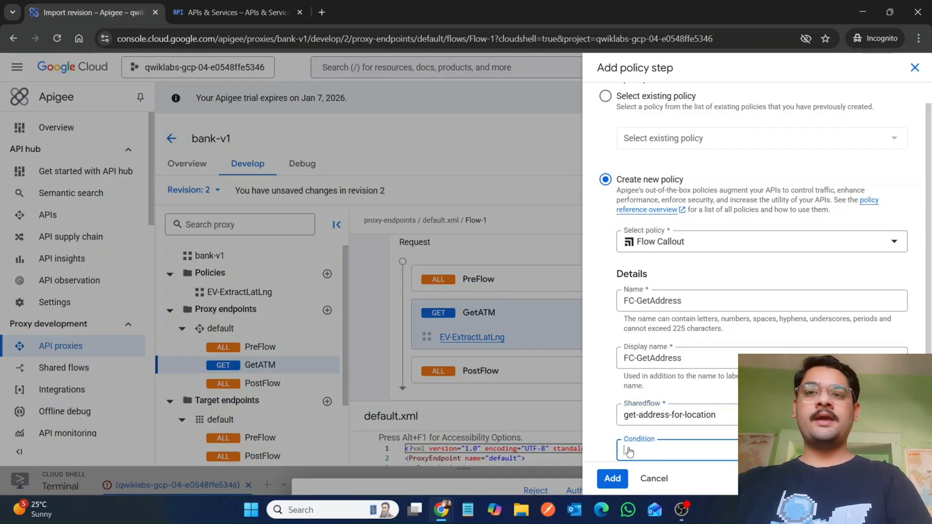
mouse_move(439, 517)
left_click(376, 456)
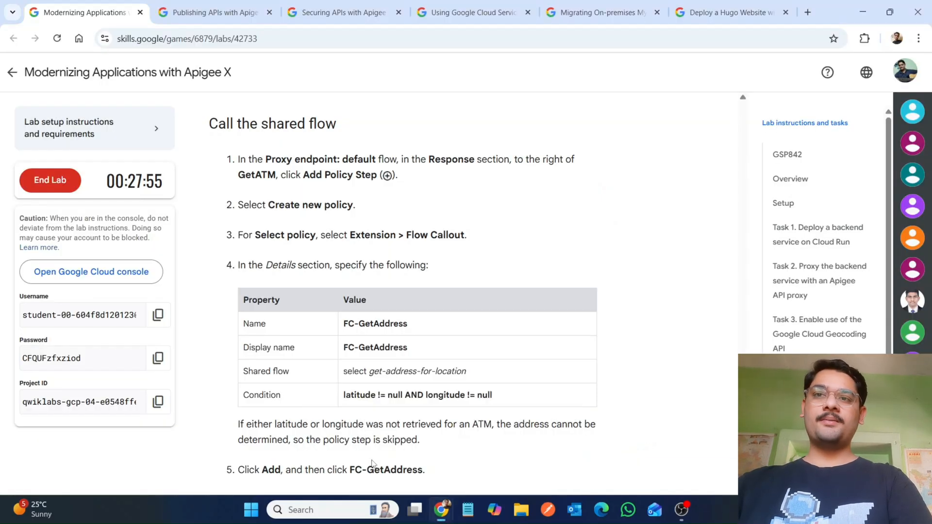
left_click_drag(339, 396, 461, 391)
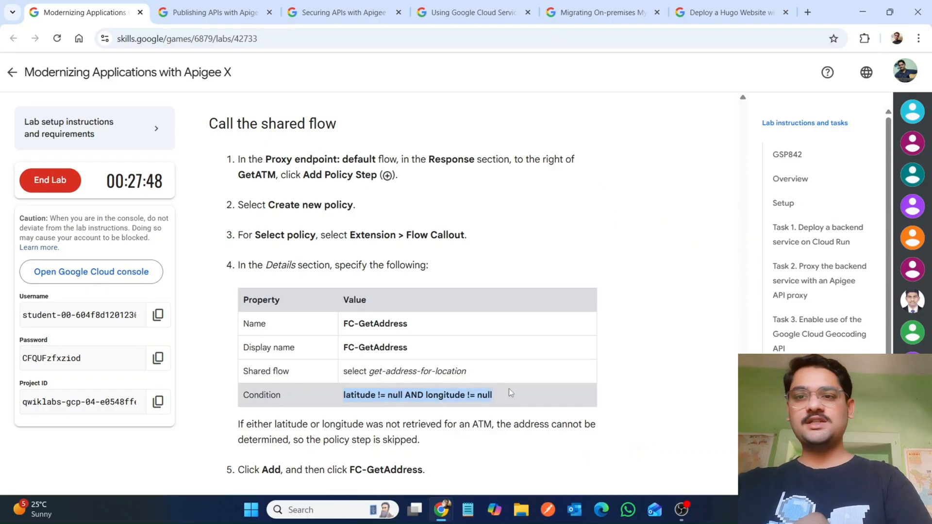
mouse_move(440, 511)
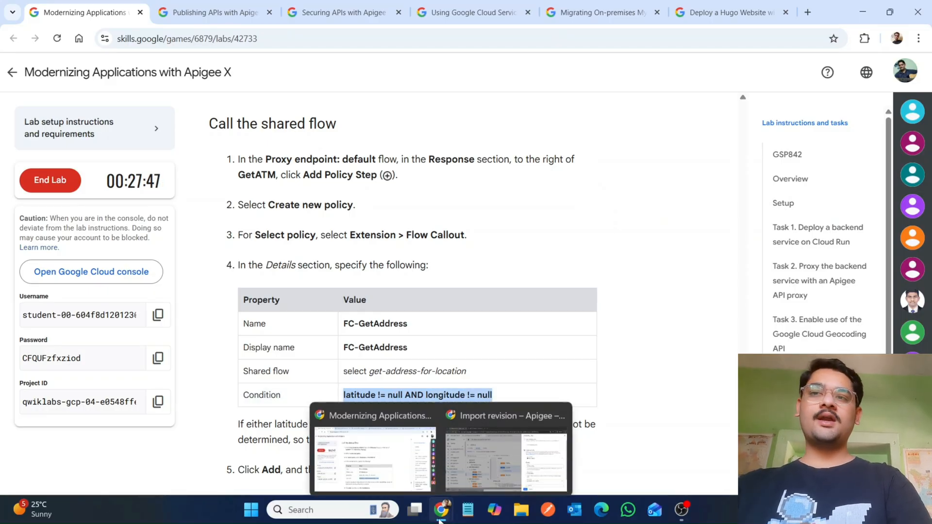
left_click(491, 466)
left_click(652, 452)
type("latitude != null AND longitude != null")
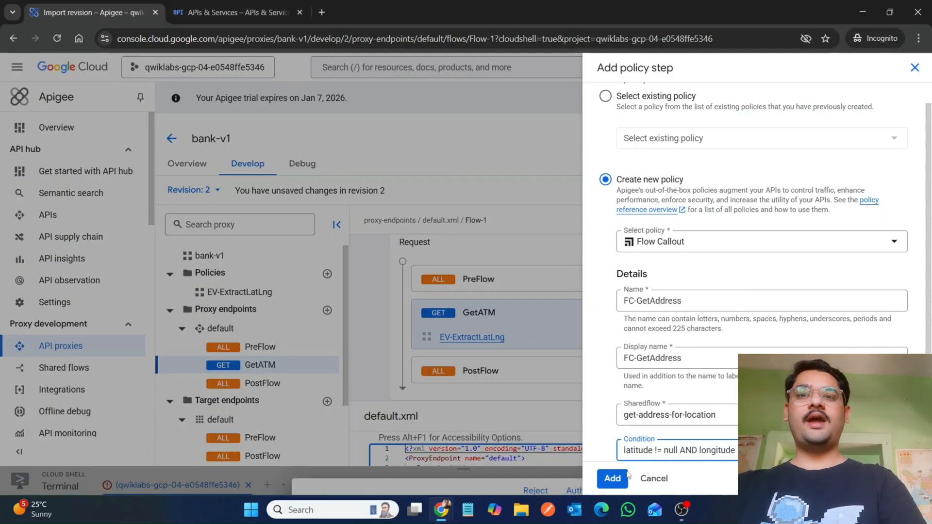
left_click(612, 478)
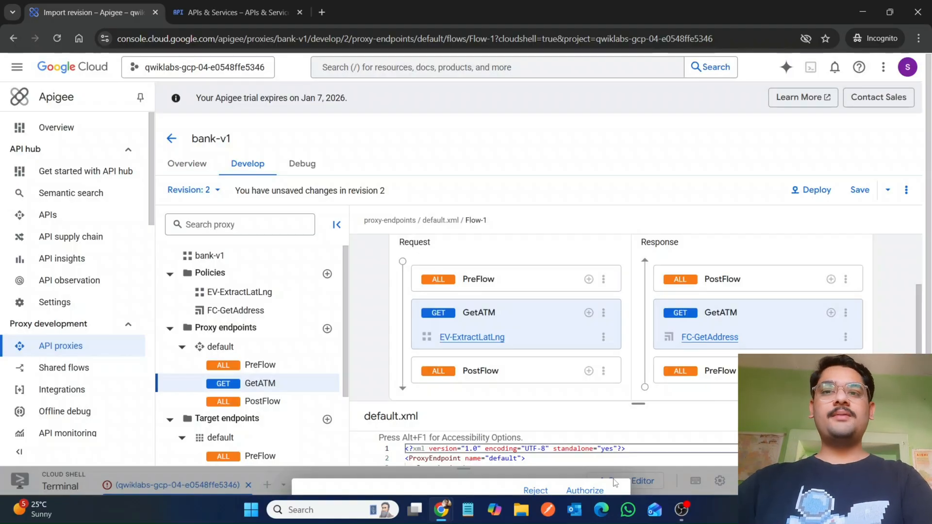
Step: Remove the EV-ExtractLatLng step from the GetATM request flow
mouse_move(441, 512)
left_click(373, 453)
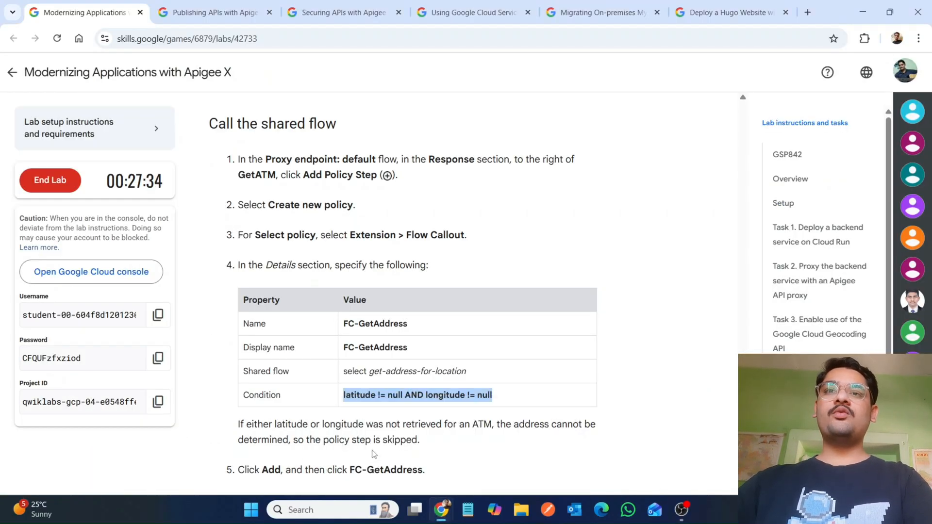
scroll(601, 153, "up", 15)
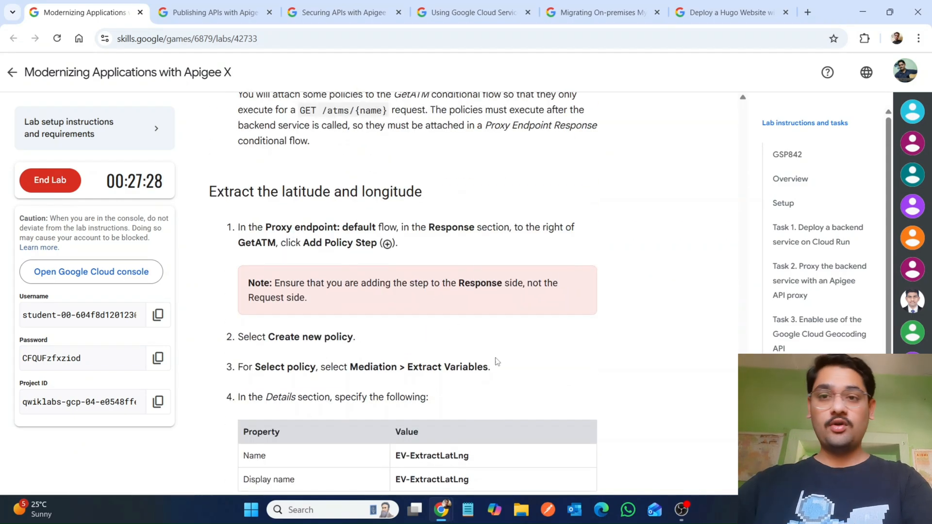
mouse_move(441, 510)
left_click(539, 444)
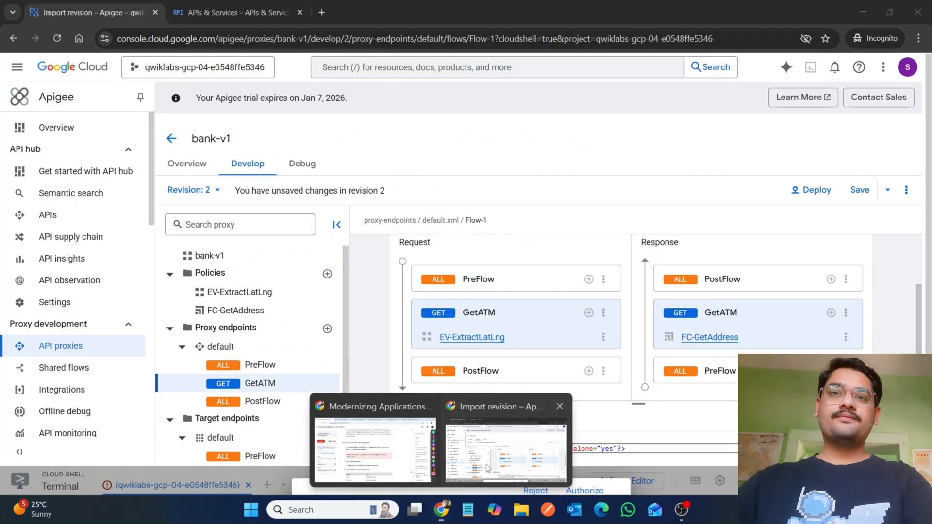
left_click(603, 337)
left_click(610, 398)
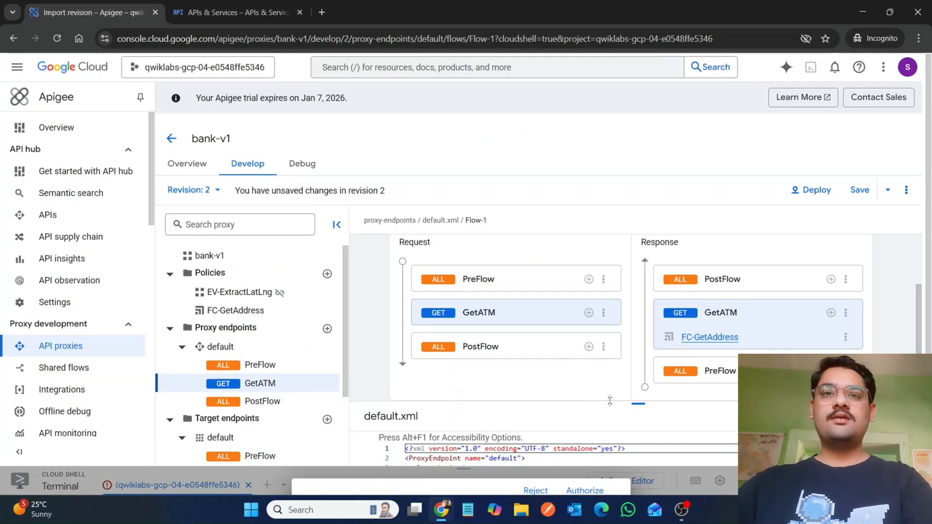
Step: Try to add a new Extract Variables policy step to the GetATM response flow
left_click(831, 314)
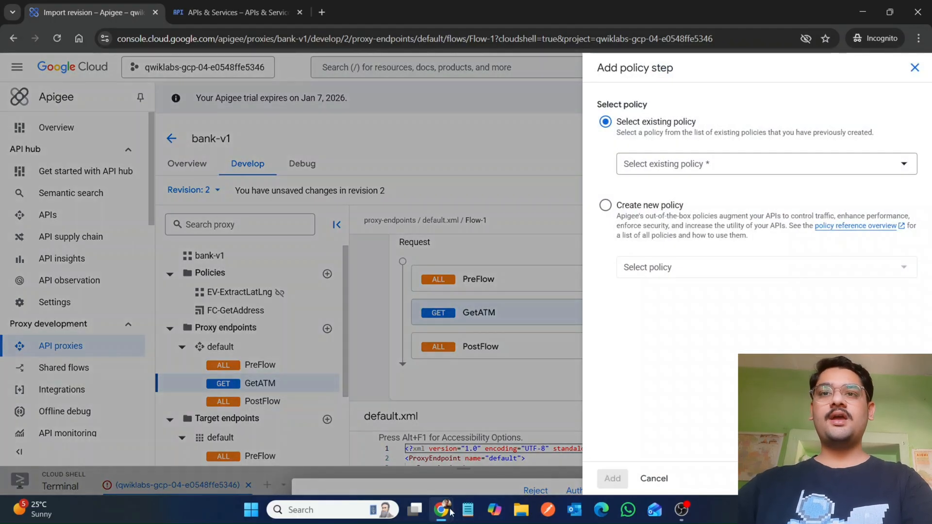
mouse_move(450, 512)
left_click(383, 456)
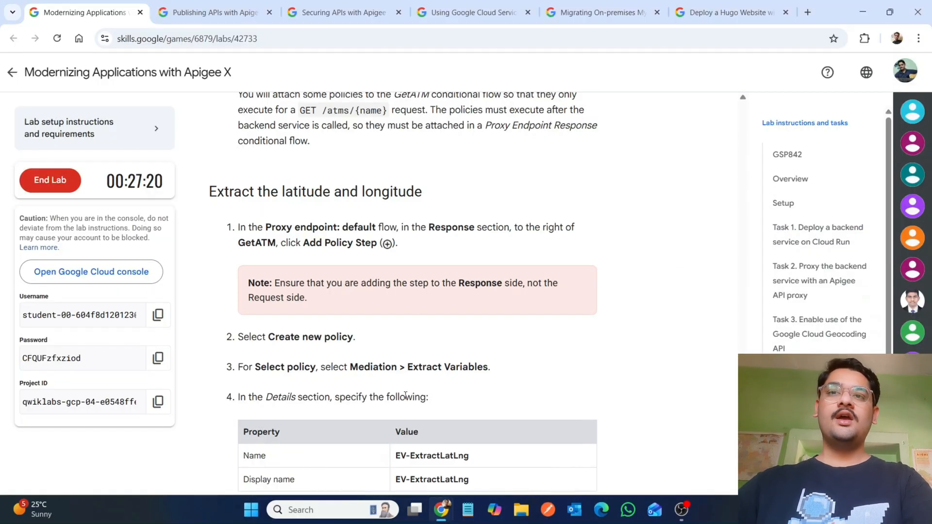
scroll(422, 316, "down", 2)
left_click_drag(454, 296, 490, 297)
key("ctrl+c")
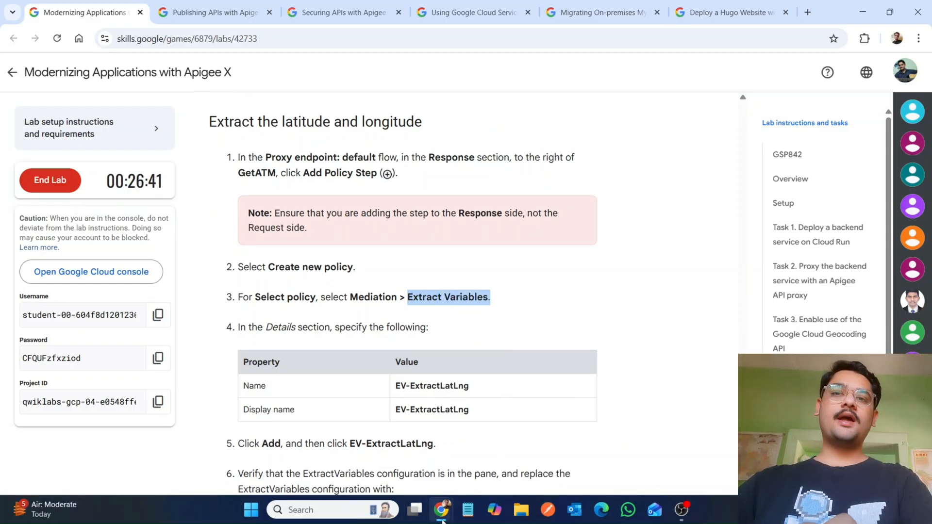
mouse_move(453, 505)
left_click(498, 439)
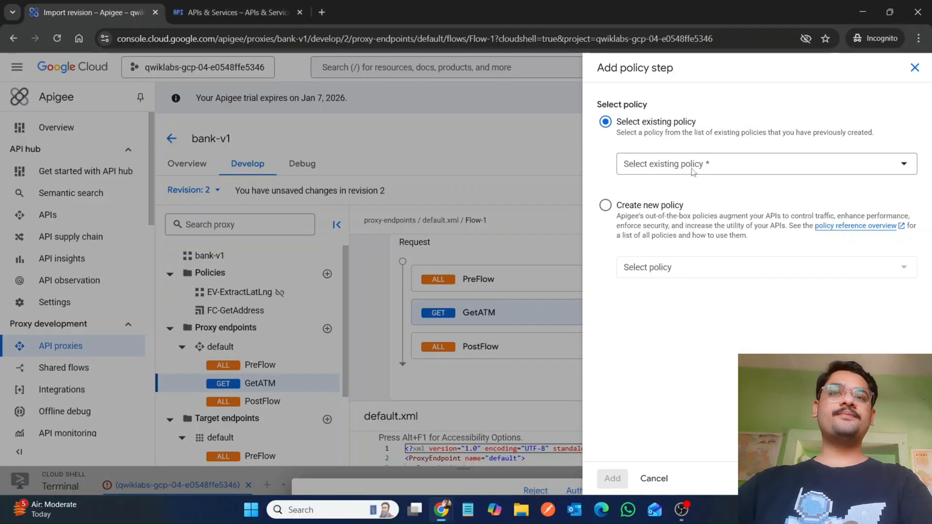
left_click(614, 208)
left_click(678, 275)
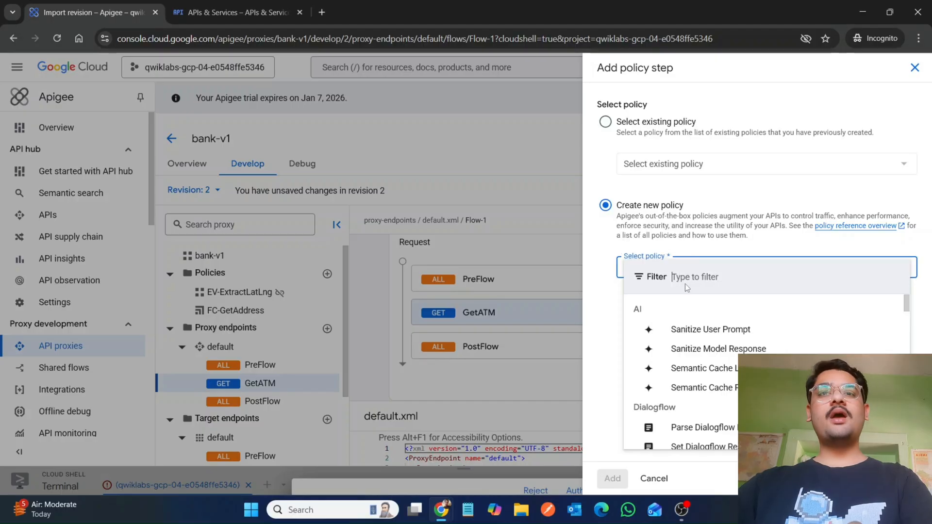
key("ctrl+v")
key("BackSpace")
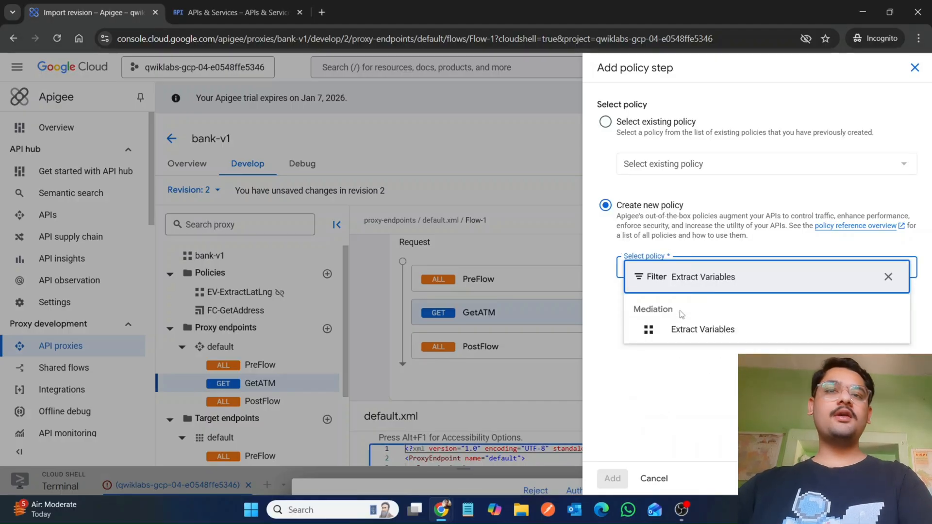
left_click(693, 330)
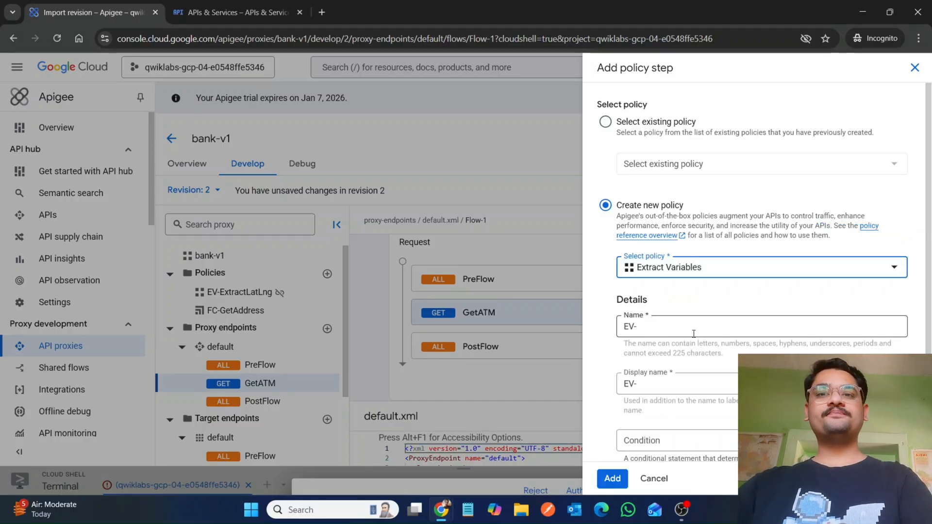
Step: Try naming the new policy and its display name EV-ExtractLatLng, then cancel the dialog
mouse_move(442, 516)
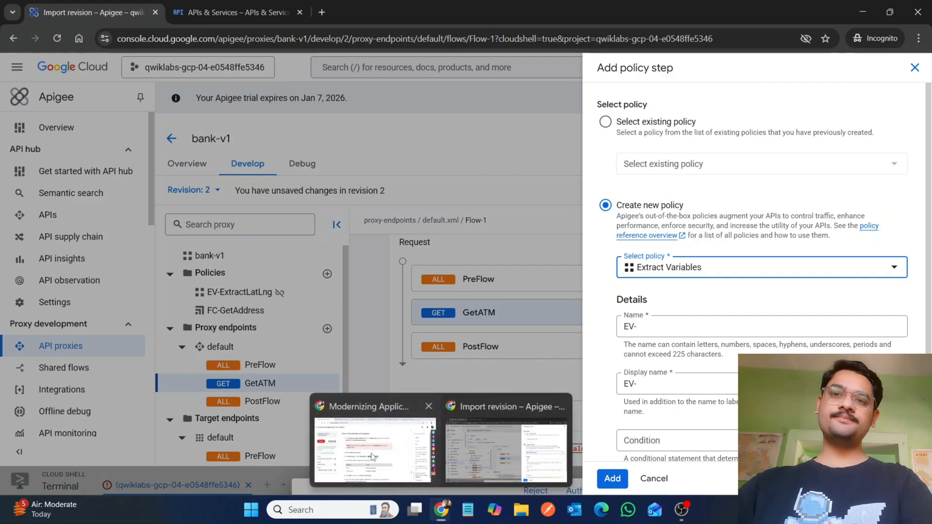
left_click(383, 440)
left_click_drag(410, 386, 469, 386)
key("ctrl+c")
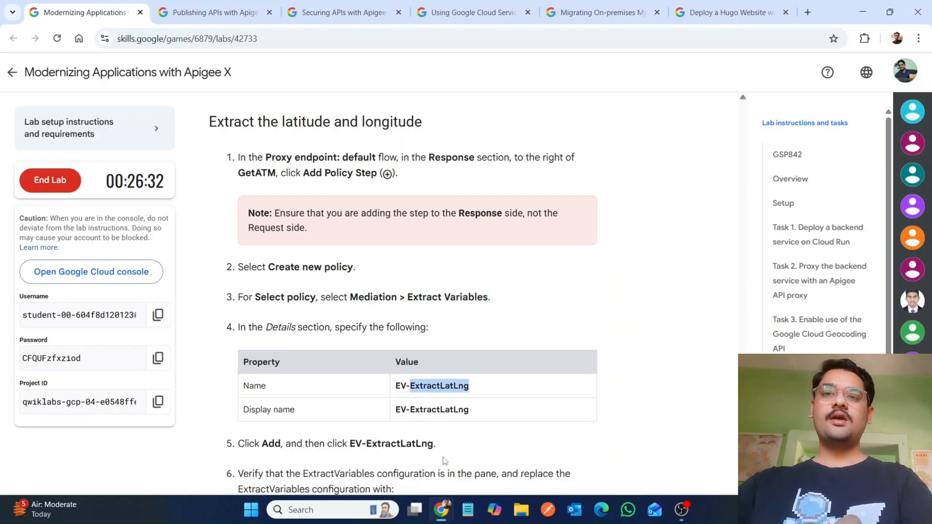
mouse_move(441, 515)
left_click(499, 455)
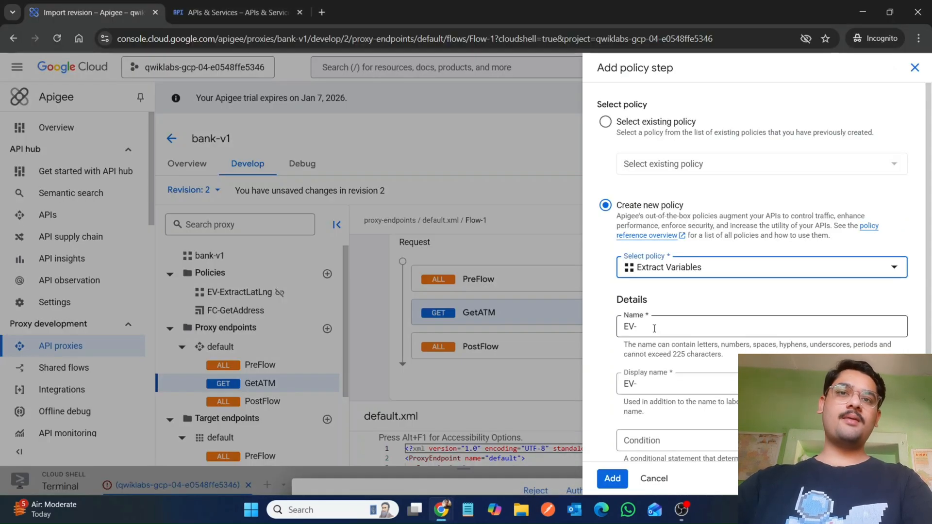
key("ctrl+v")
left_click(656, 383)
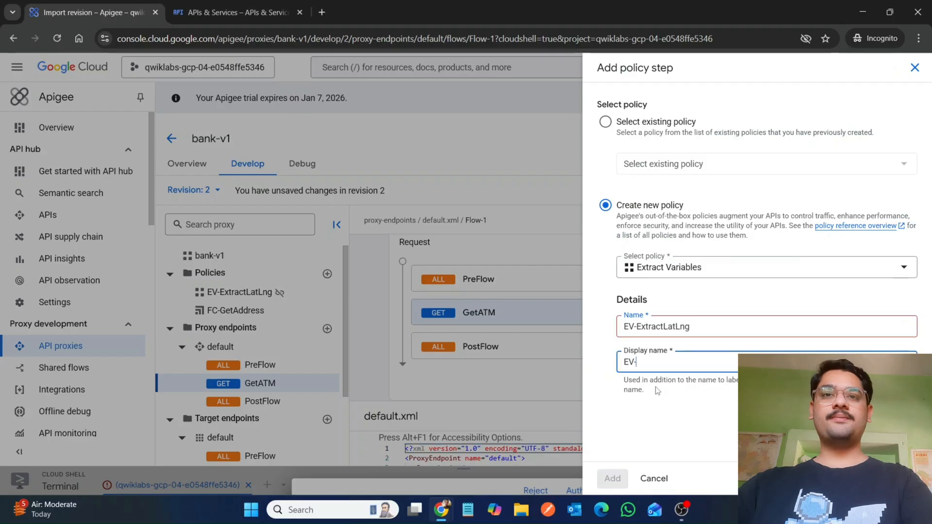
key("ctrl+v")
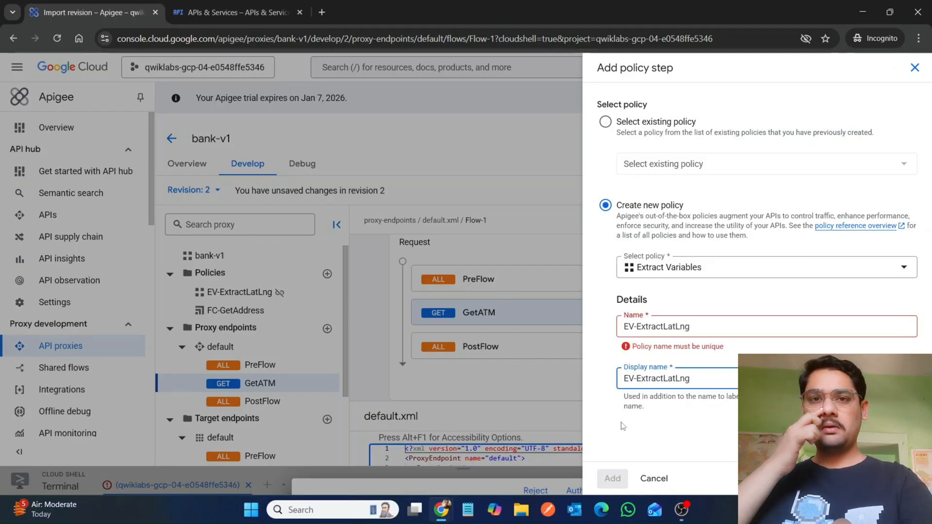
left_click(654, 479)
Step: Delete the existing EV-ExtractLatLng policy from the proxy bundle
scroll(553, 448, "down", 1)
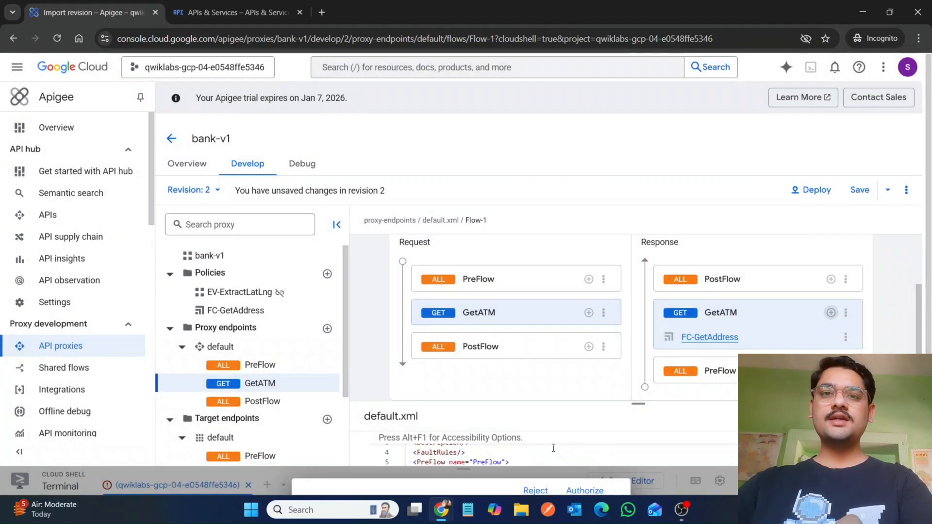
left_click_drag(638, 403, 639, 358)
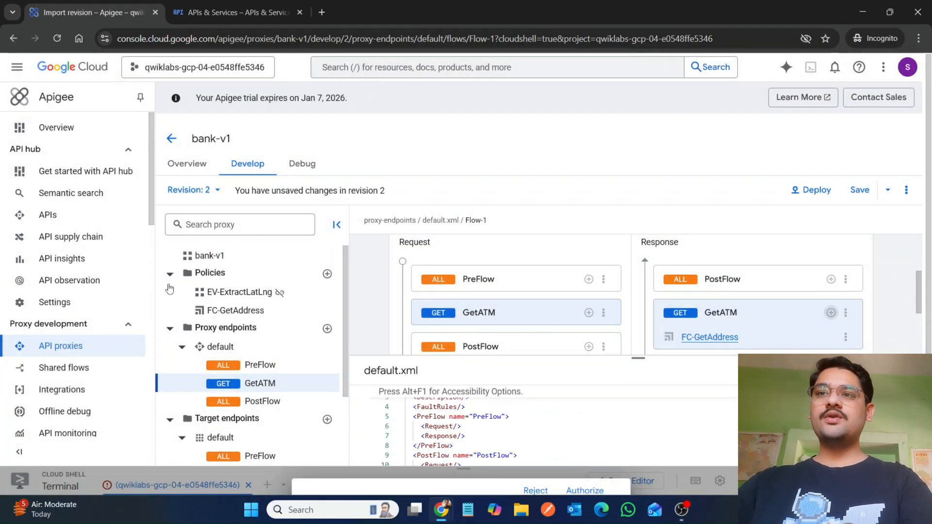
right_click(259, 294)
key("Escape")
left_click(259, 293)
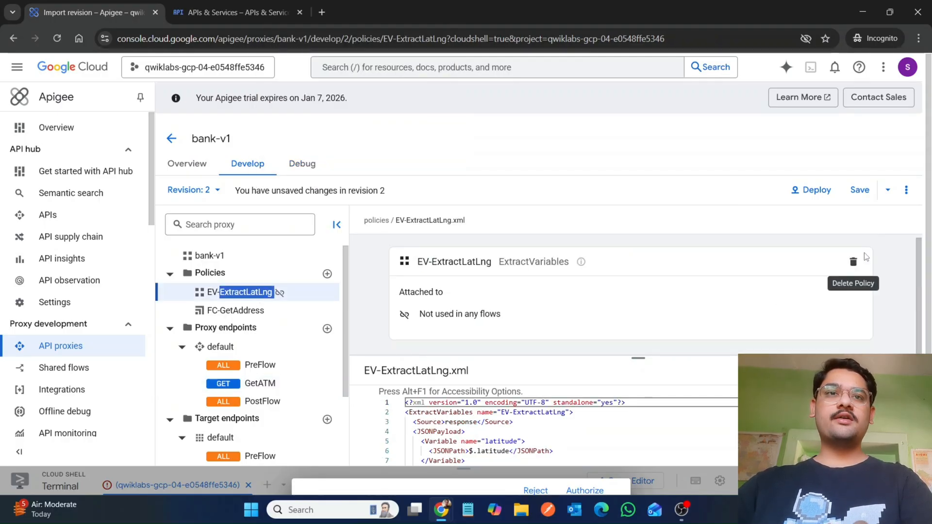
left_click(853, 262)
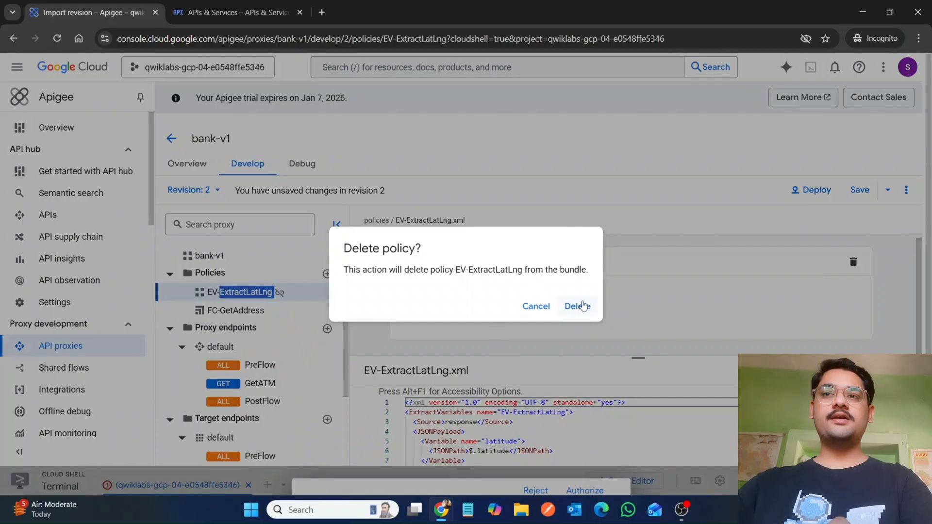
left_click(578, 306)
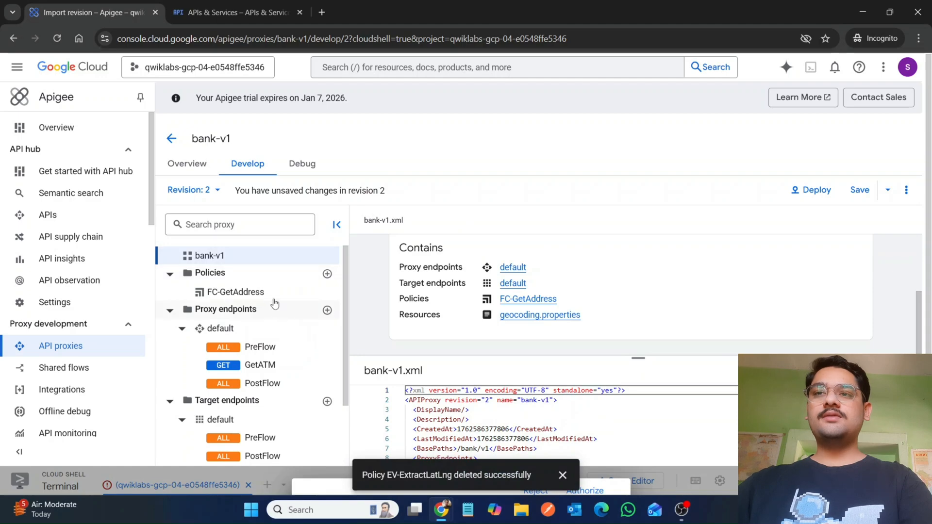
Step: Start a new Extract Variables policy step on the GetATM response flow
double_click(266, 370)
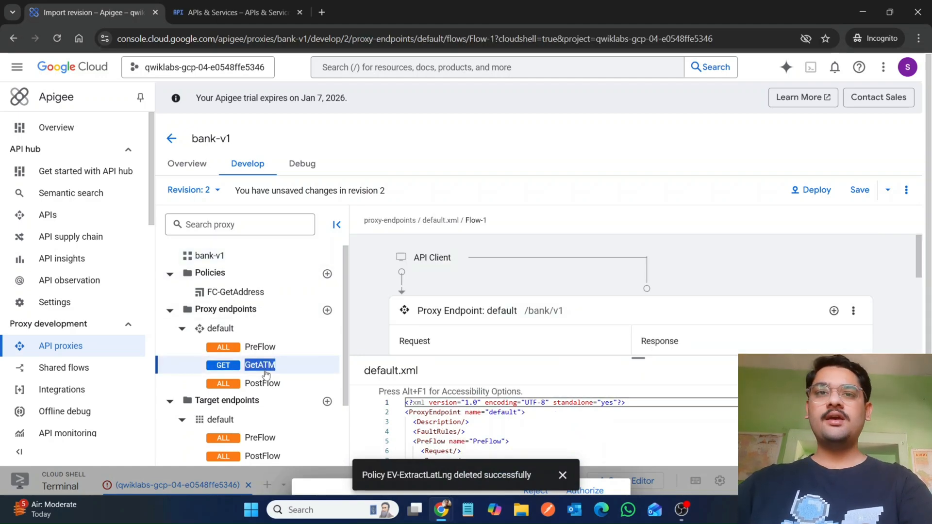
scroll(706, 299, "down", 2)
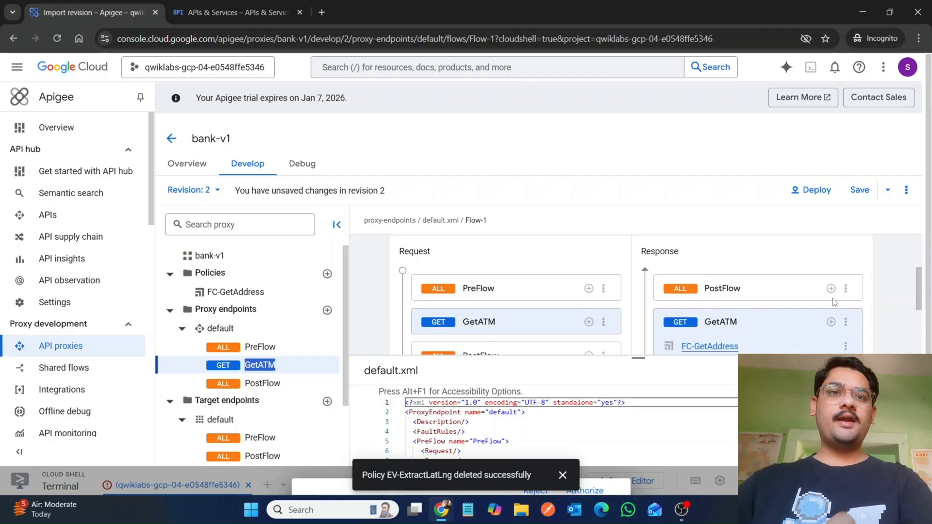
left_click(830, 330)
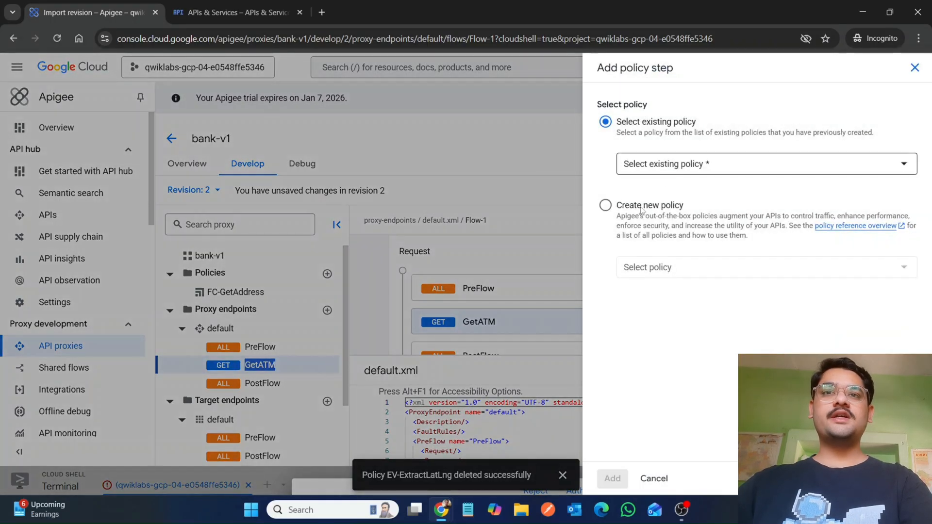
left_click(606, 204)
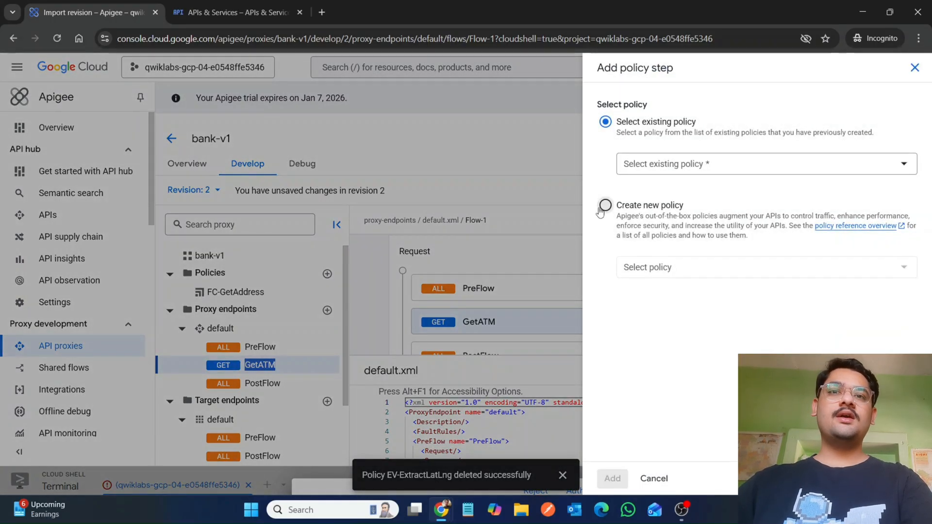
left_click(671, 267)
key("ctrl+v")
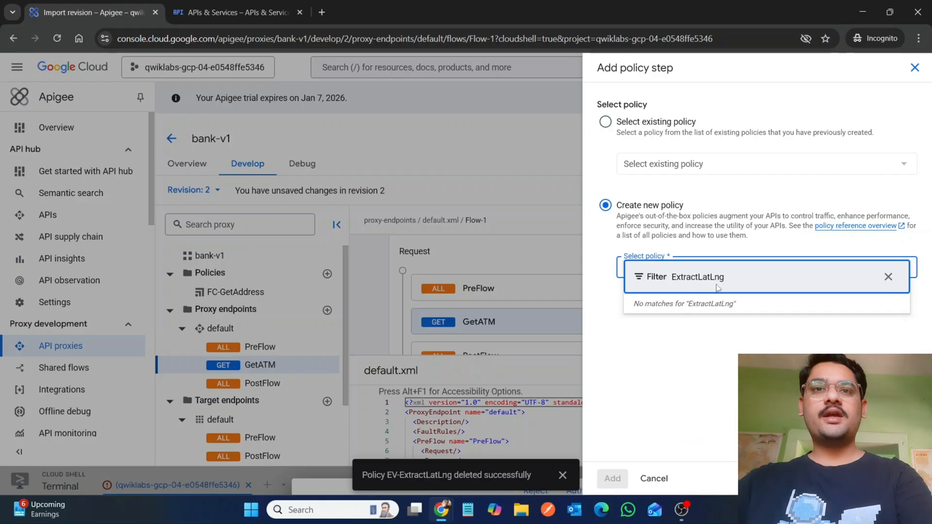
key("BackSpace")
key("BackSpace")
key("BackSpace")
key("BackSpace")
key("BackSpace")
key("BackSpace")
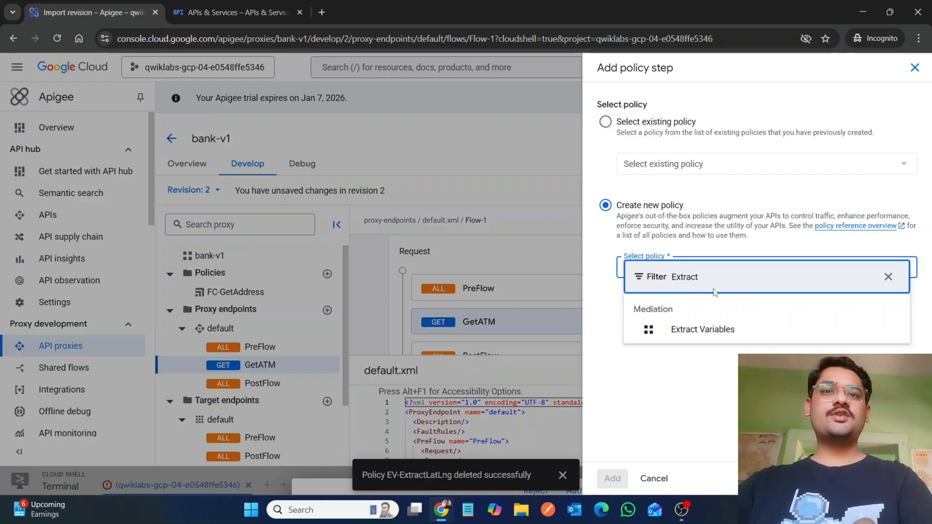
left_click(686, 330)
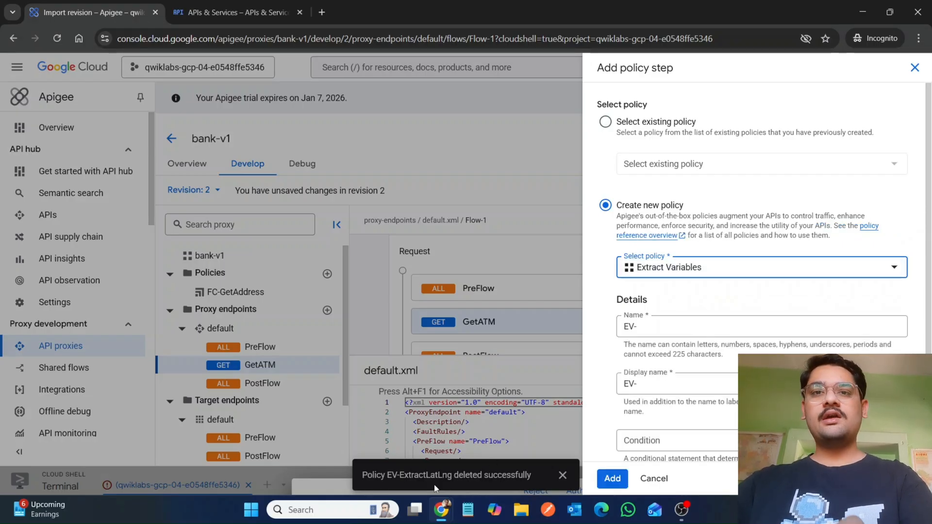
Step: Name the policy EV-ExtractLatLng and add the step to the GetATM response flow
mouse_move(440, 510)
left_click(380, 462)
scroll(423, 280, "down", 2)
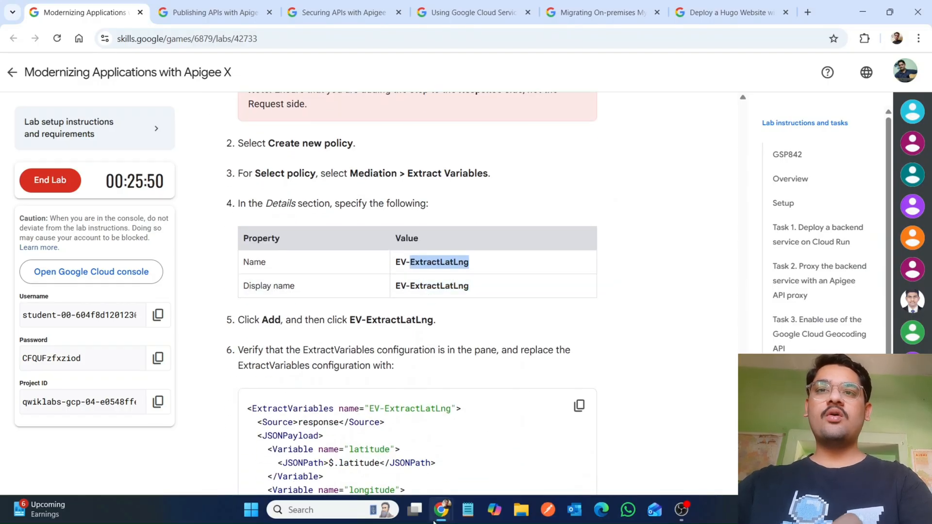
mouse_move(441, 509)
left_click(499, 445)
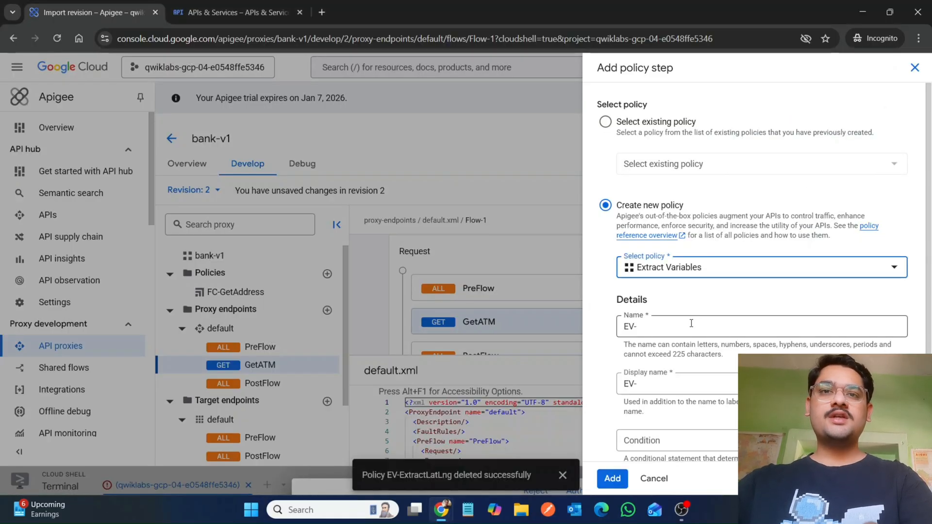
left_click(691, 323)
key("ctrl+v")
left_click(660, 386)
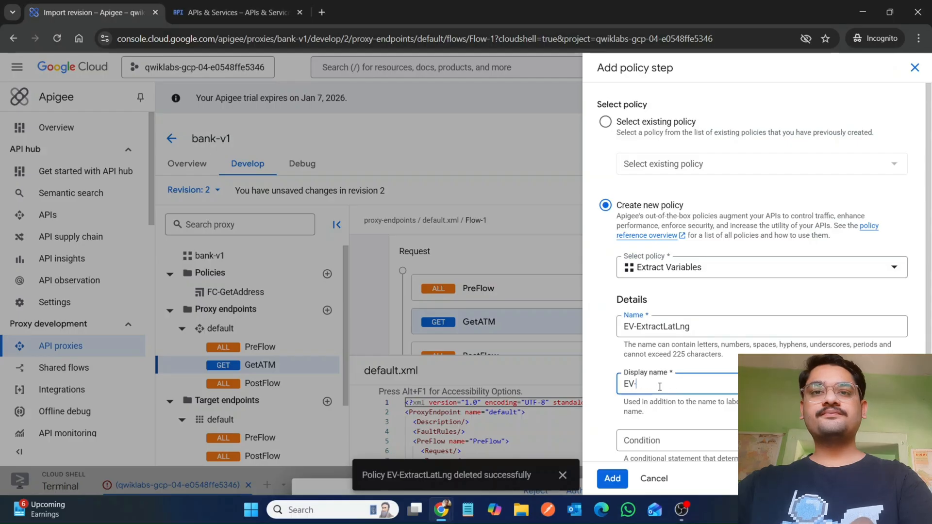
left_click(611, 479)
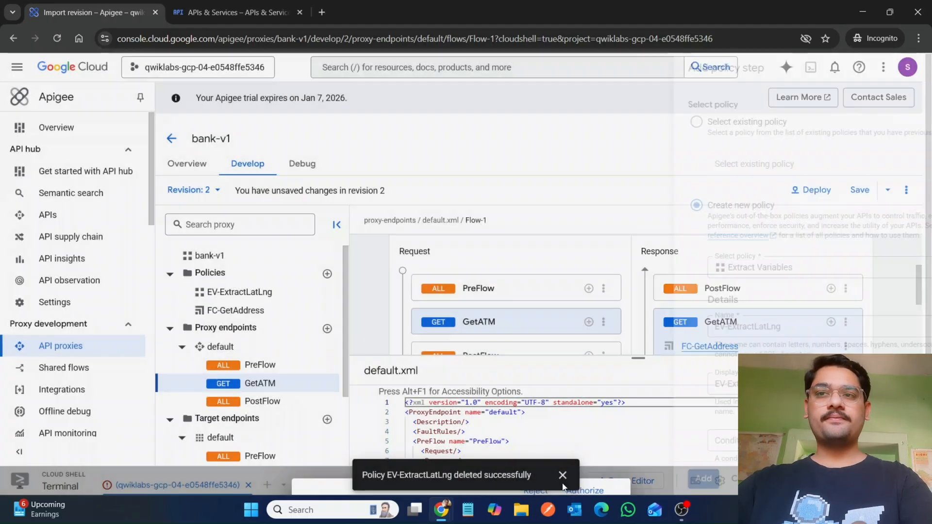
Step: Open the EV-ExtractLatLng policy and replace its XML with the lab's ExtractVariables configuration
left_click(236, 294)
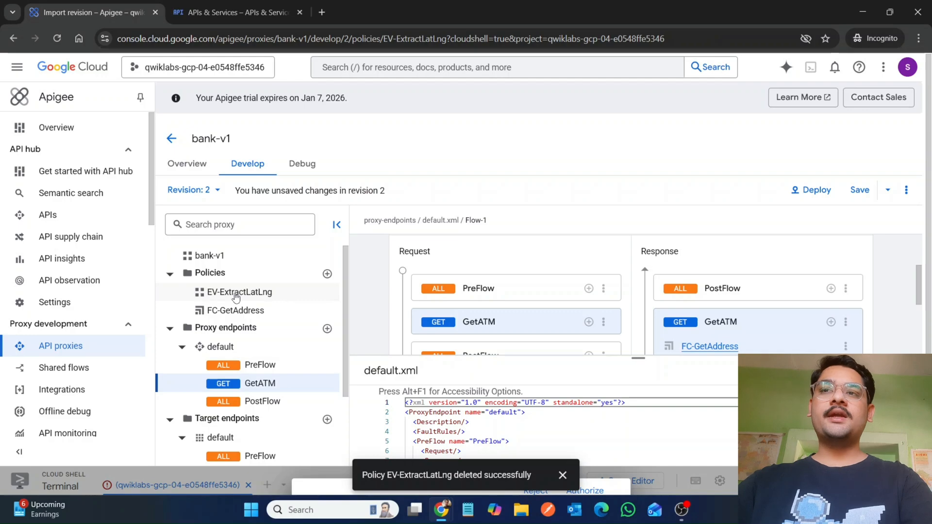
double_click(236, 294)
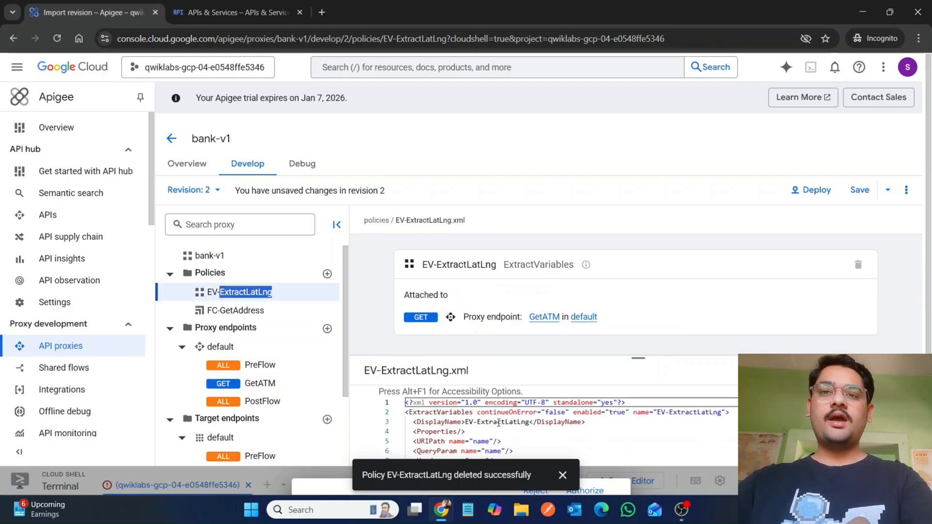
mouse_move(440, 510)
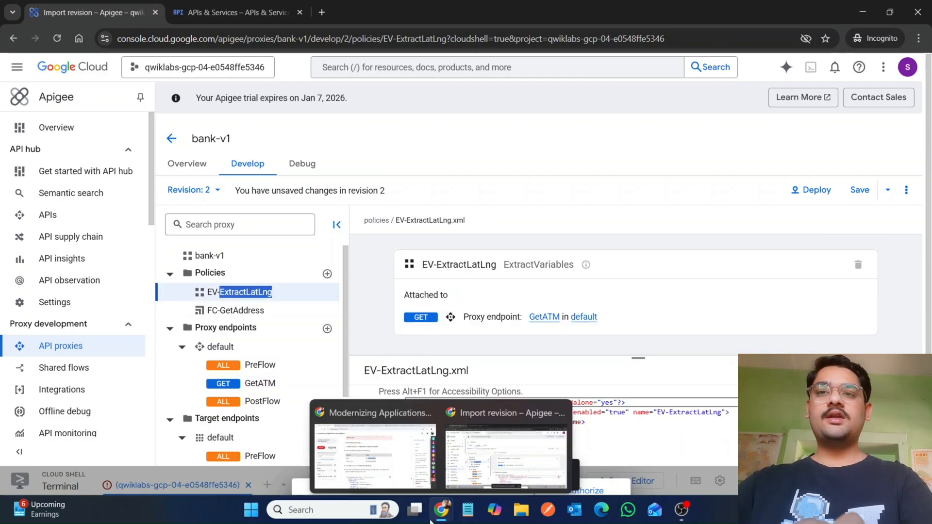
left_click(376, 442)
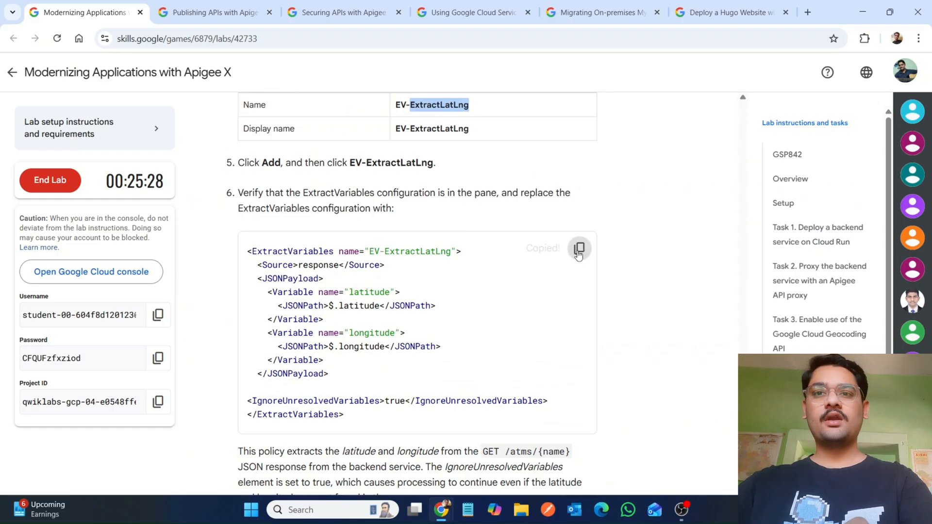
mouse_move(441, 510)
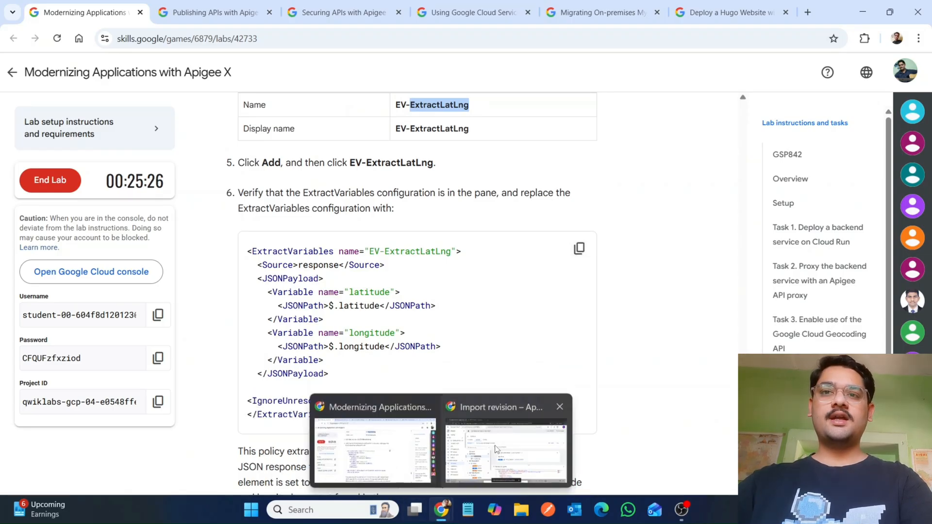
left_click(496, 449)
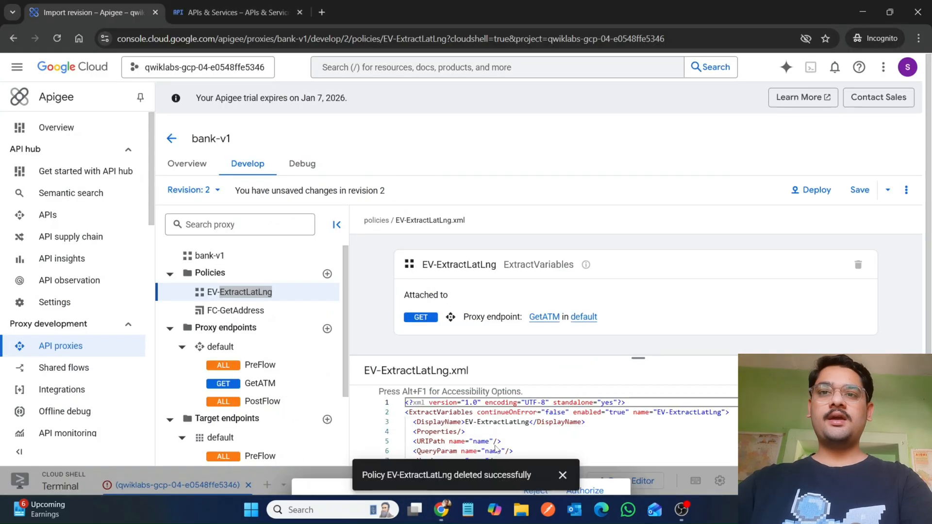
left_click(398, 412)
left_click_drag(406, 413, 506, 426)
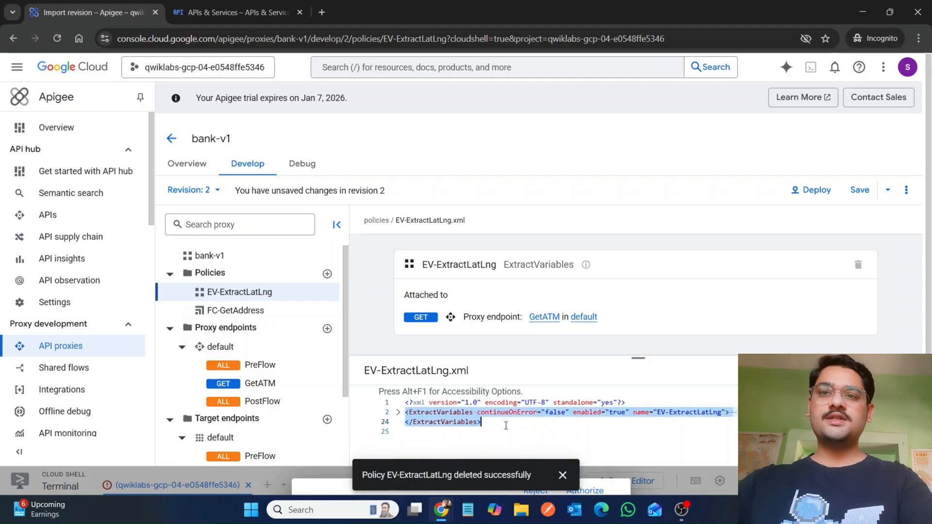
key("ctrl+v")
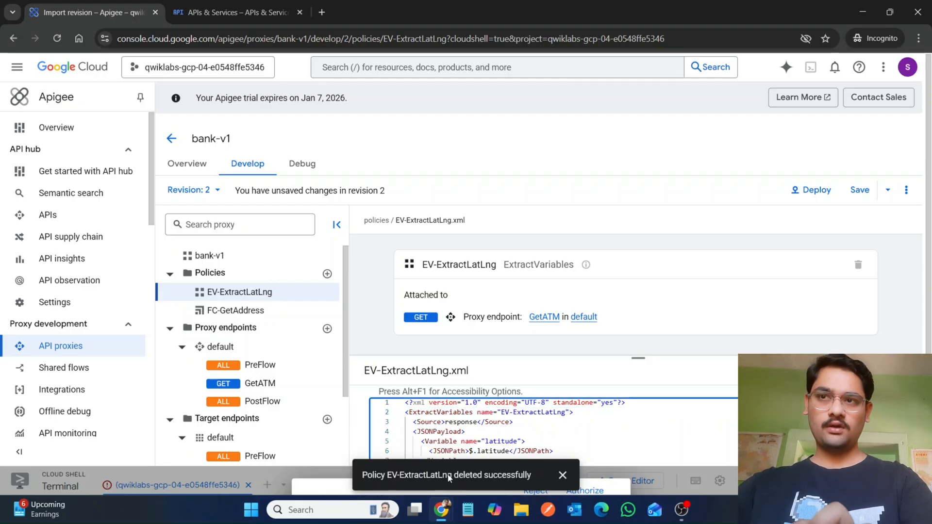
Step: Start a new Javascript policy step on the GetATM response flow
mouse_move(444, 517)
left_click(374, 456)
scroll(374, 457, "down", 10)
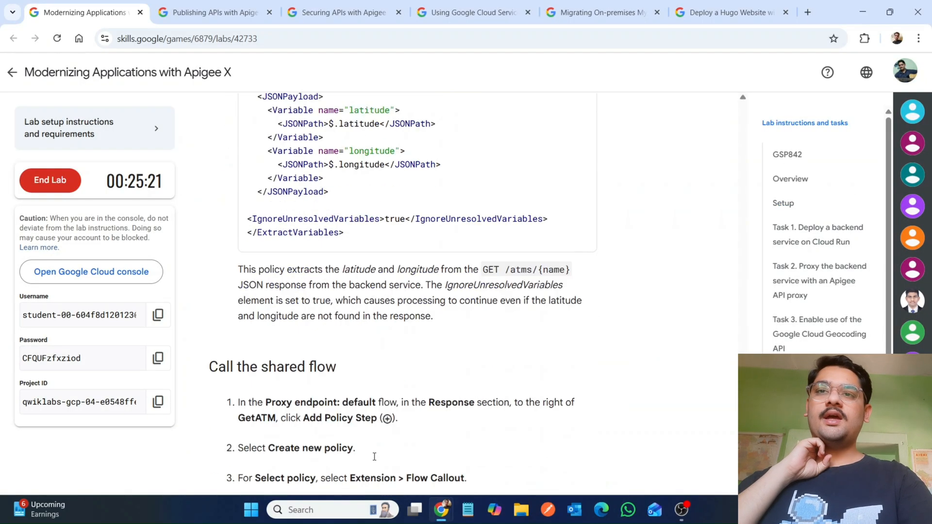
scroll(374, 456, "down", 13)
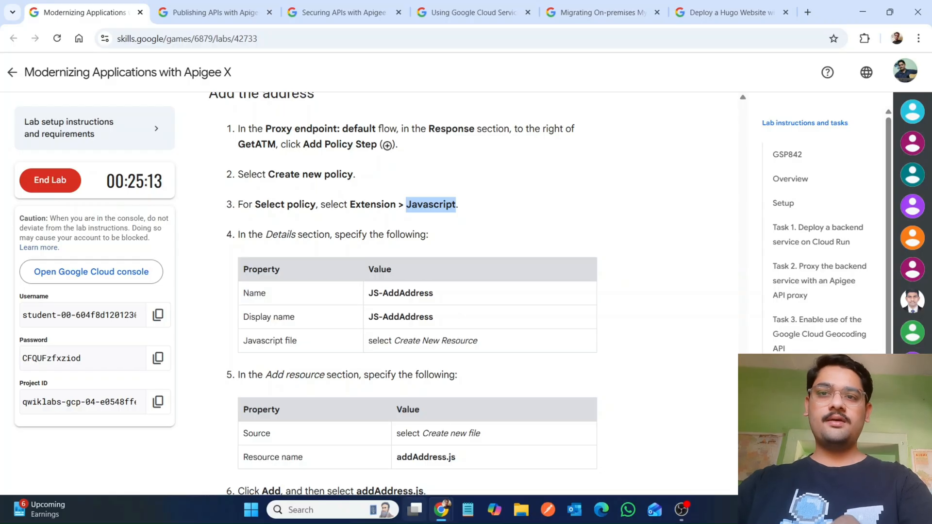
mouse_move(435, 521)
left_click(486, 477)
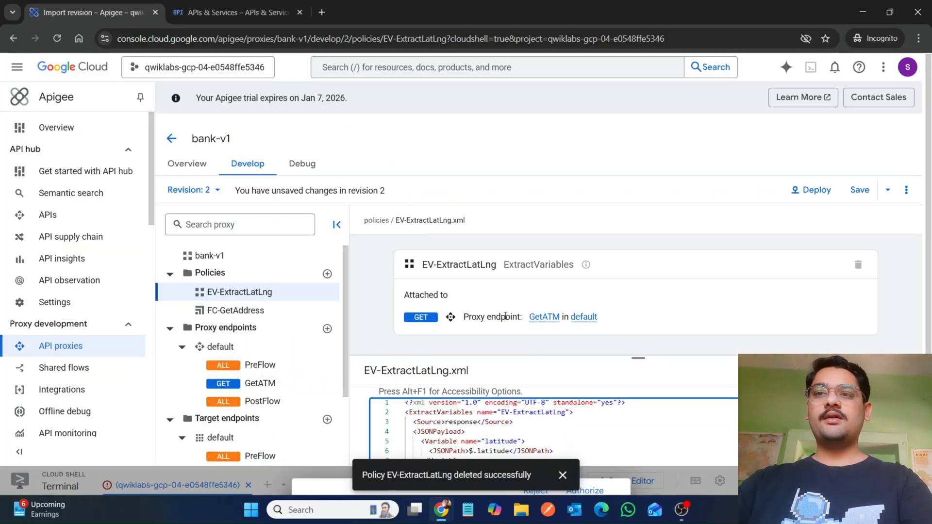
left_click(279, 383)
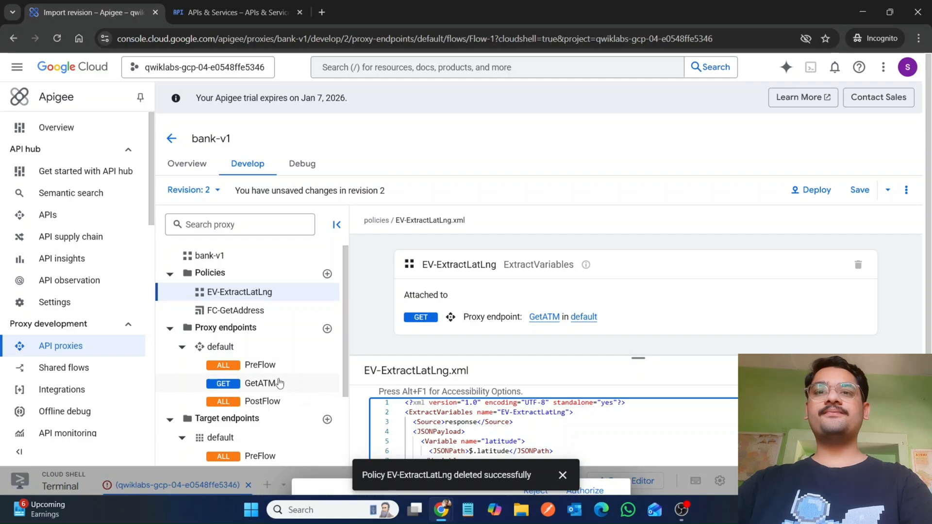
scroll(618, 296, "down", 2)
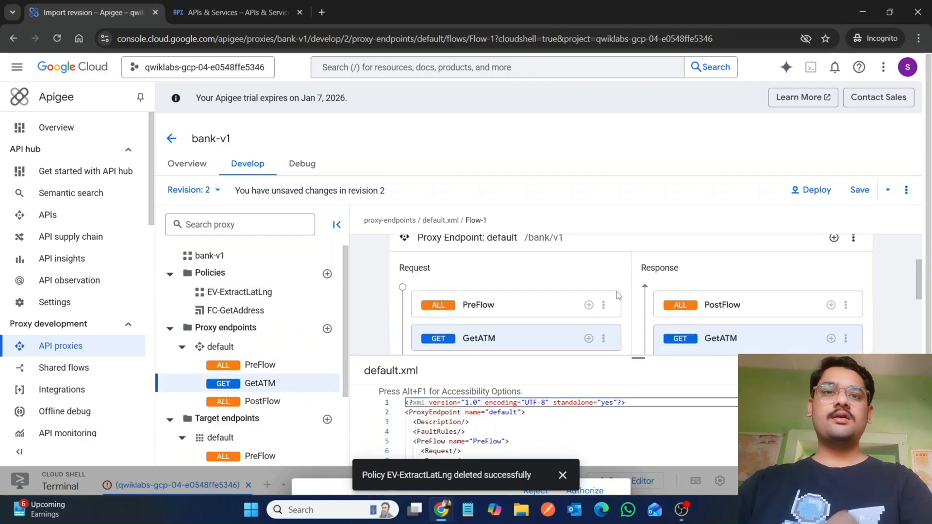
scroll(800, 311, "down", 1)
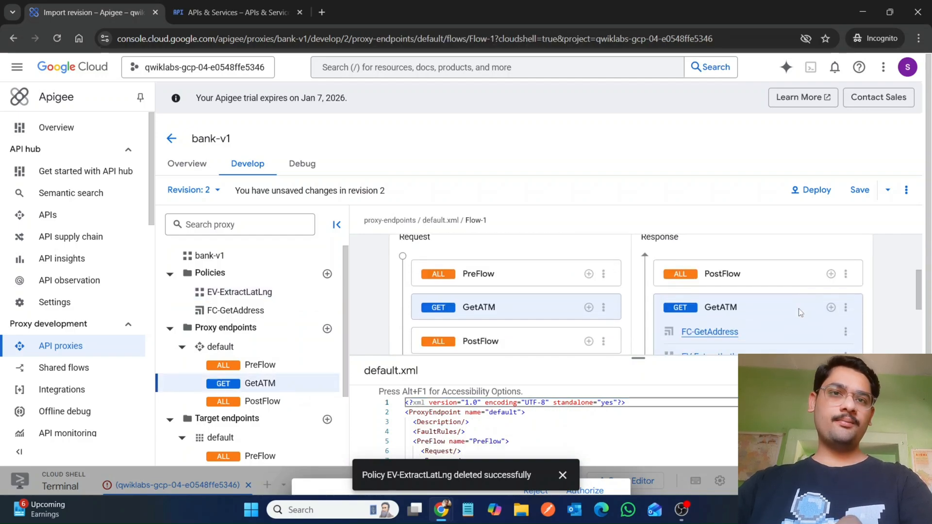
left_click(832, 299)
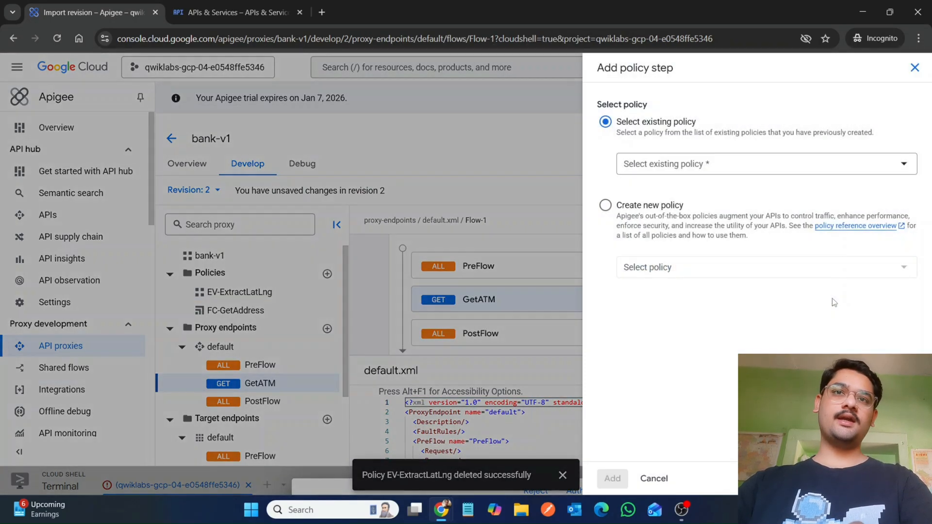
left_click(605, 205)
left_click(660, 266)
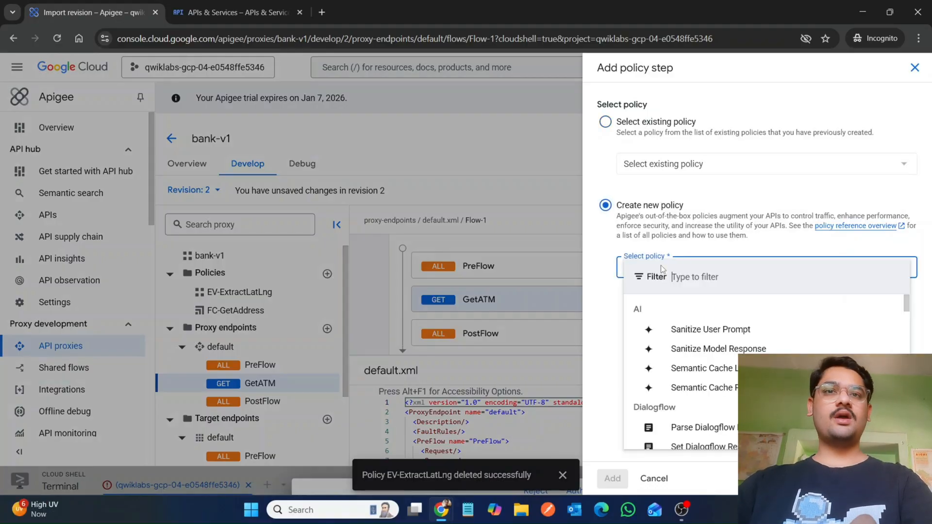
type("Javascript")
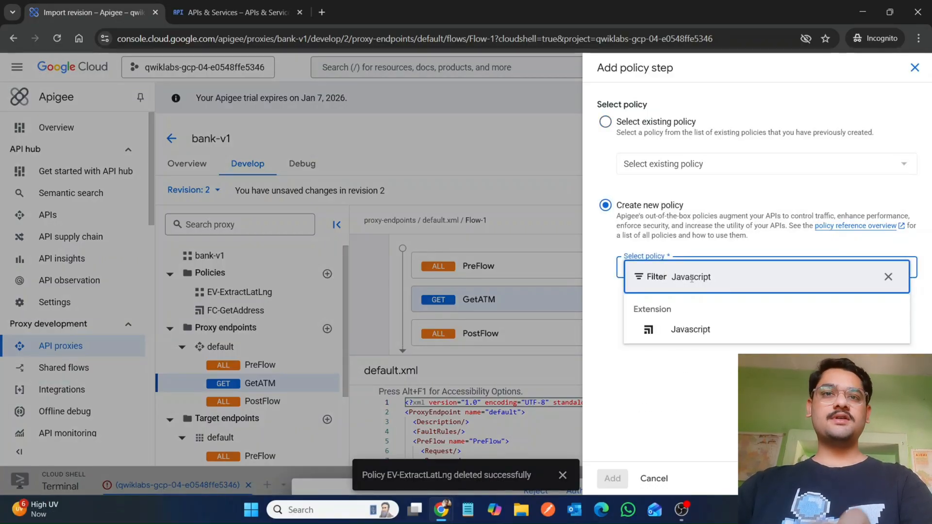
left_click(687, 332)
Step: Set the policy name and display name to JS-AddAddress
mouse_move(452, 510)
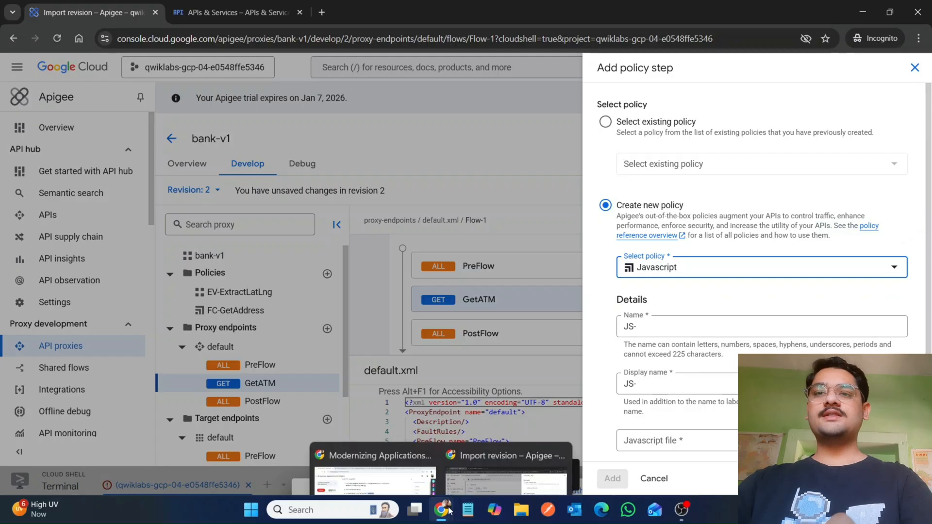
left_click(381, 461)
scroll(406, 377, "down", 2)
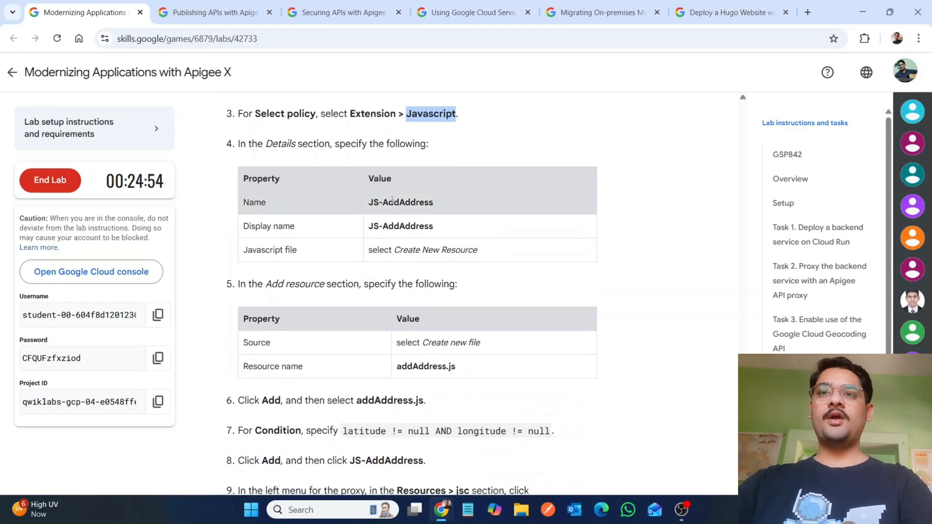
left_click_drag(383, 202, 473, 205)
key("ctrl+c")
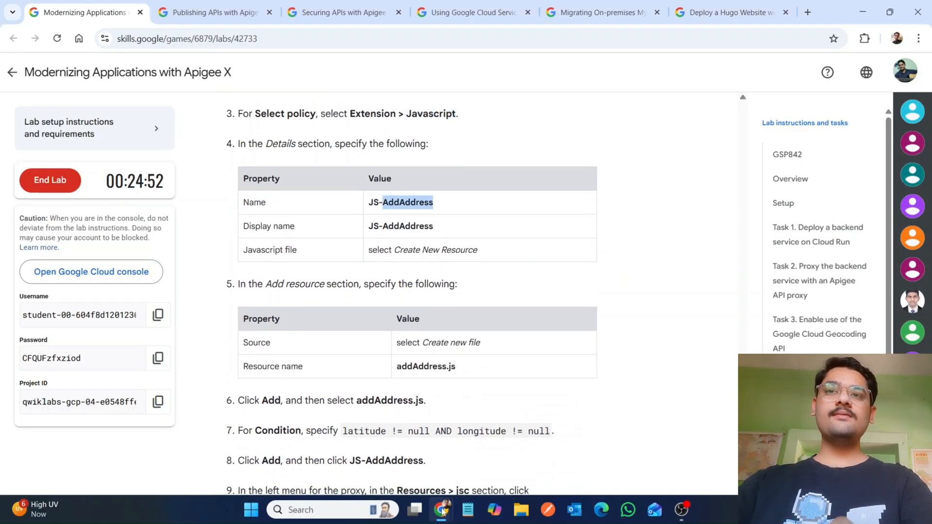
mouse_move(441, 509)
left_click(497, 468)
left_click(702, 324)
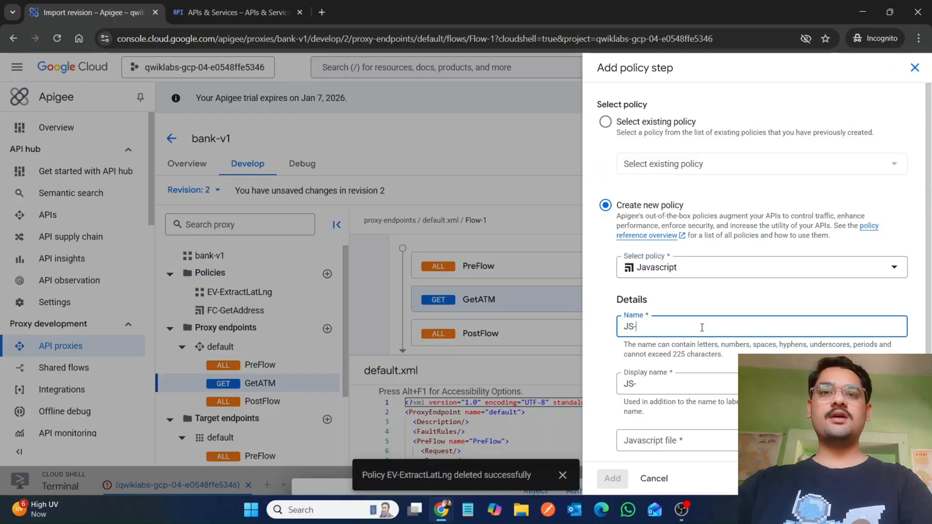
key("ctrl+v")
left_click(661, 383)
type("JS-")
key("ctrl+v")
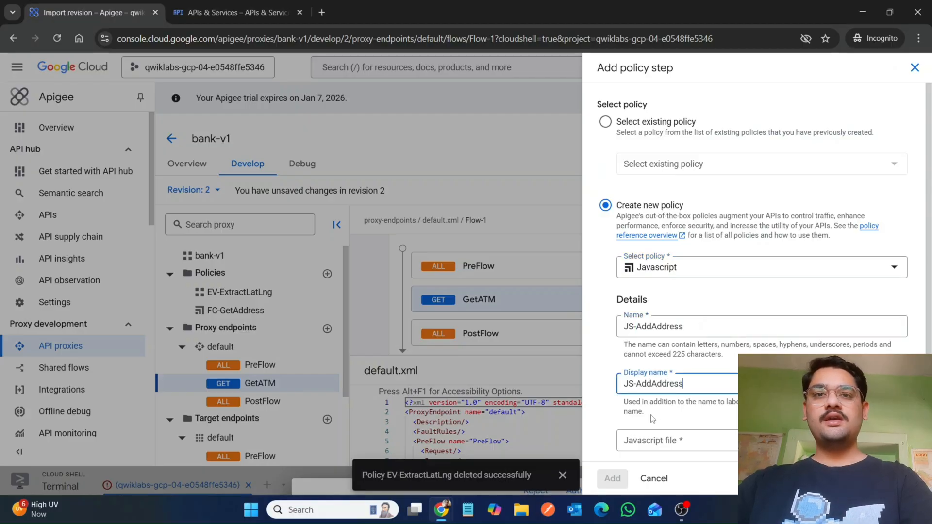
Step: Create a new Javascript resource file named addAddress.js
scroll(656, 398, "down", 1)
left_click(650, 416)
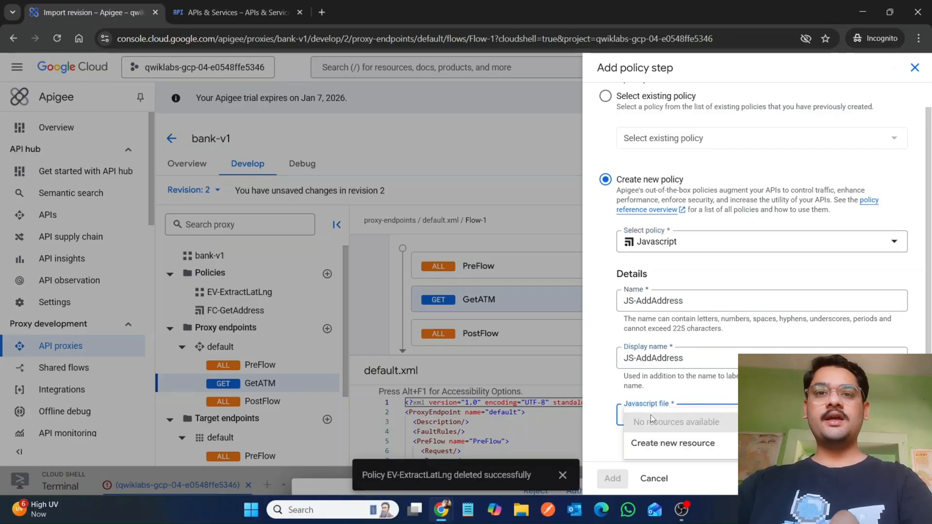
left_click(645, 450)
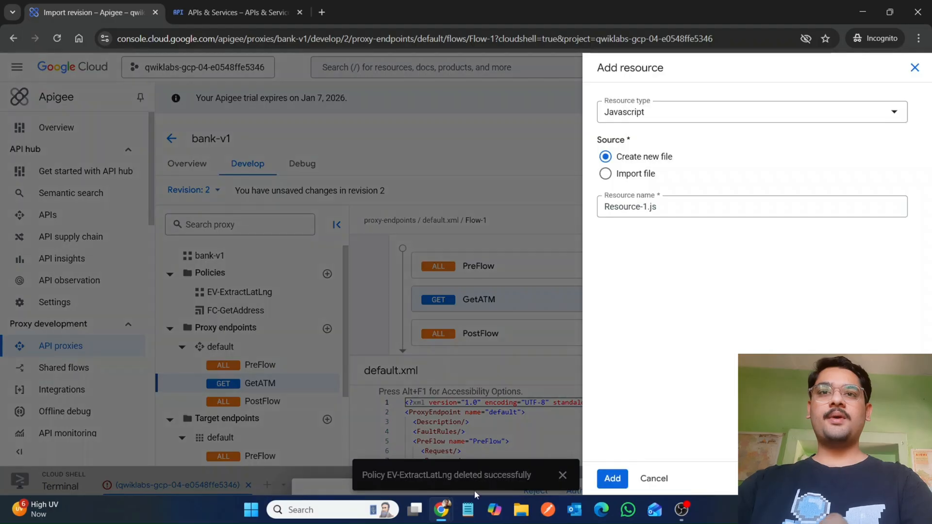
mouse_move(441, 509)
left_click(386, 448)
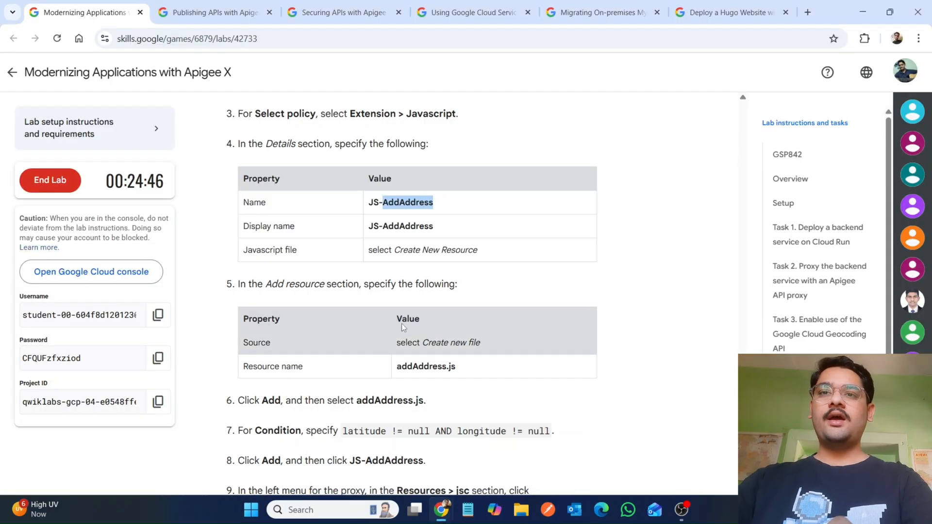
left_click_drag(394, 371, 479, 370)
key("ctrl+c")
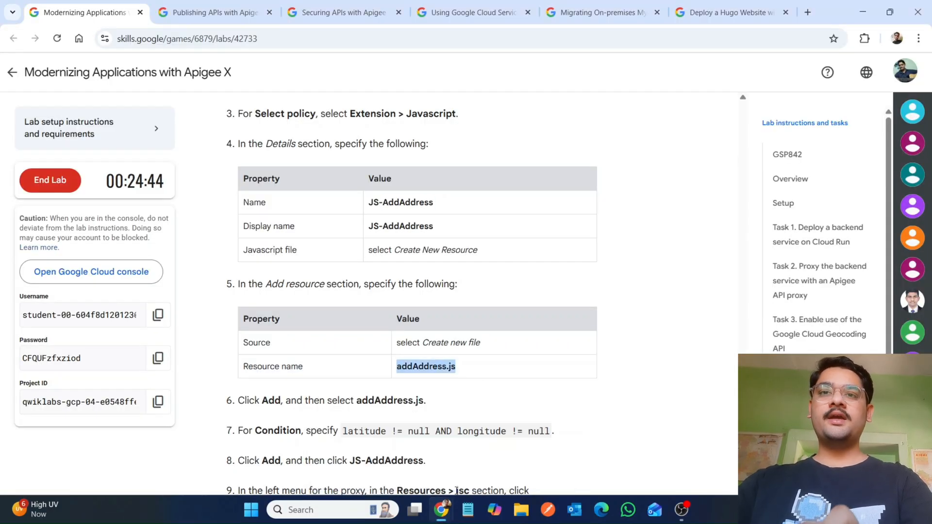
mouse_move(445, 515)
left_click(491, 476)
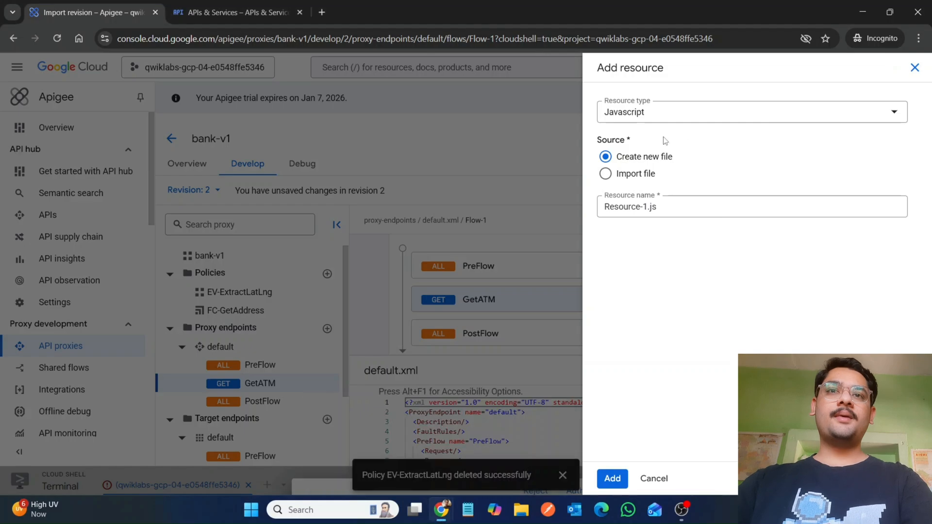
left_click(649, 207)
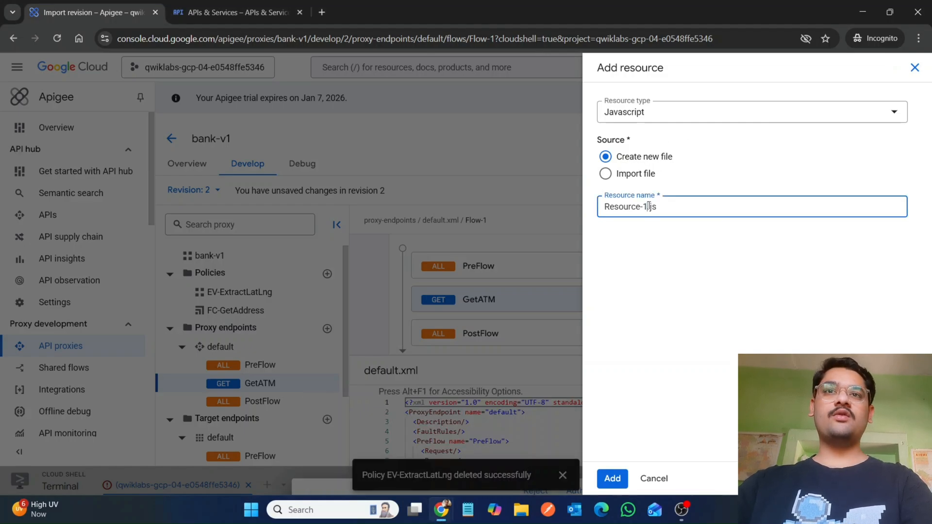
key("ctrl+a")
key("ctrl+v")
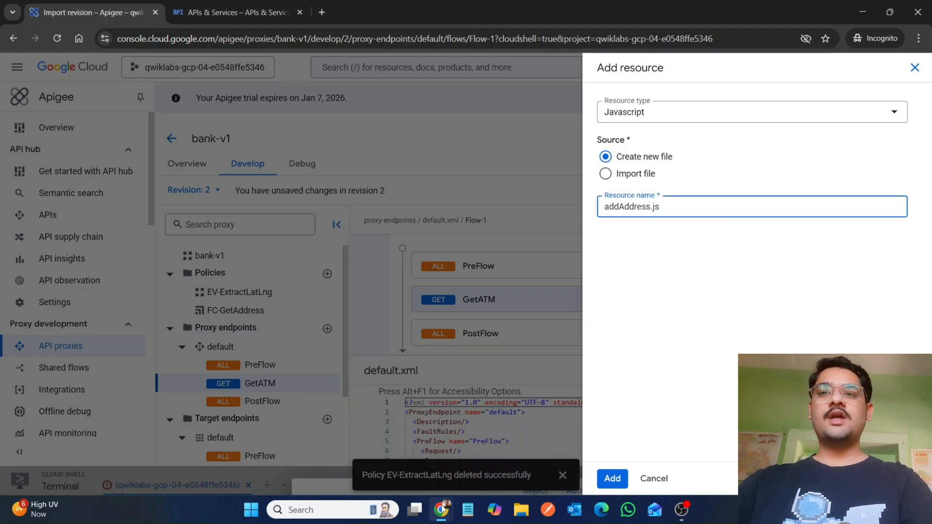
Step: Add the resource and choose addAddress.js as the policy's Javascript file
mouse_move(442, 509)
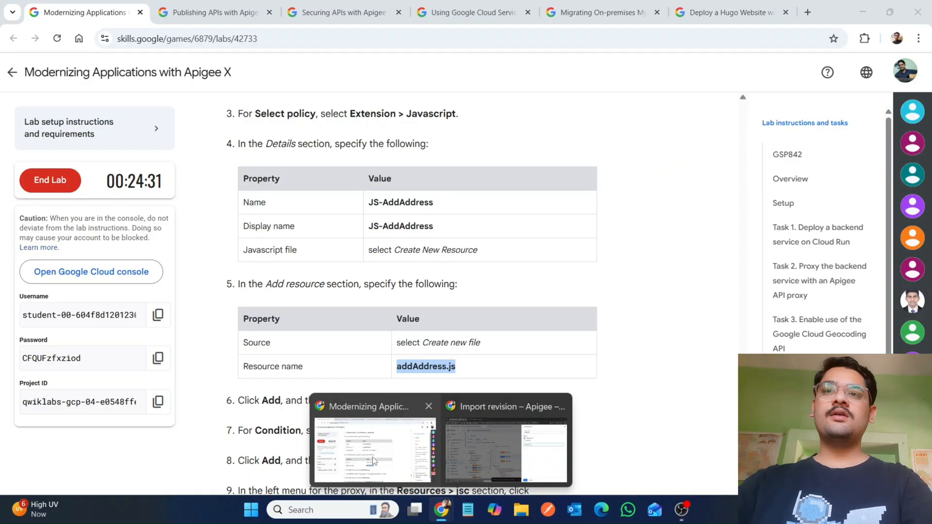
left_click(505, 458)
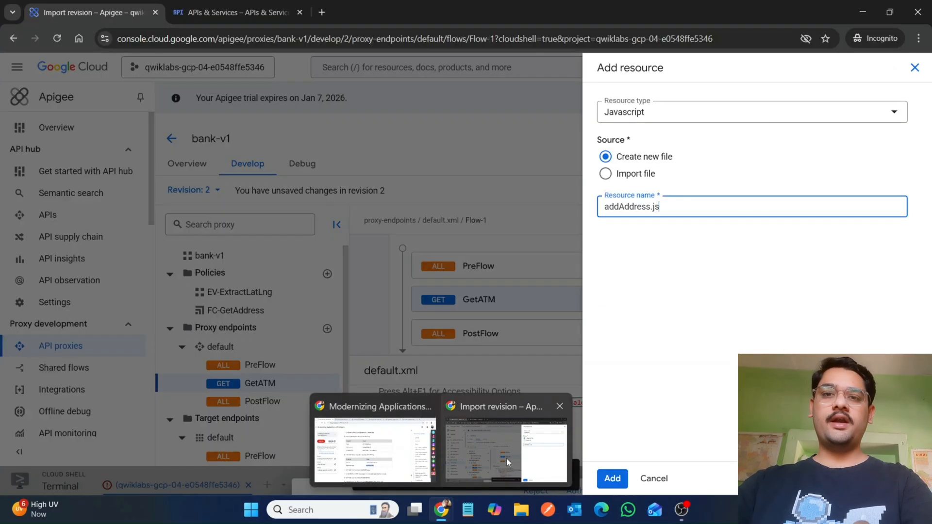
left_click(601, 478)
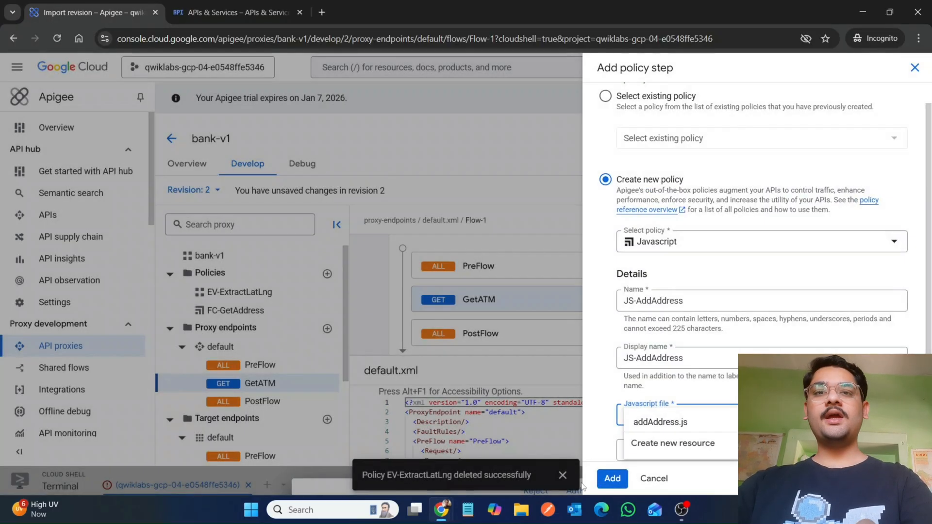
left_click(641, 423)
Step: Set the JS-AddAddress step's condition to latitude != null AND longitude != null and add the policy step
scroll(612, 426, "down", 2)
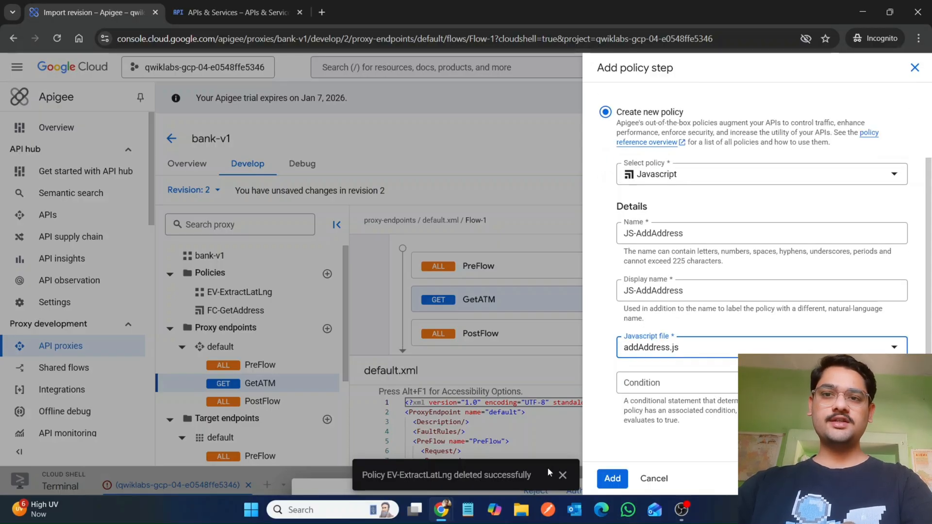
mouse_move(441, 509)
left_click(371, 442)
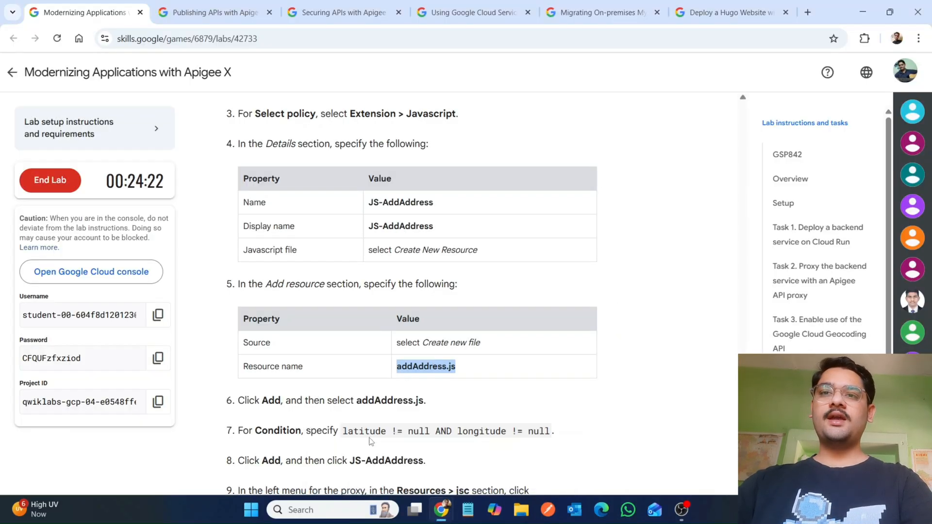
scroll(372, 441, "down", 2)
left_click_drag(343, 334, 541, 338)
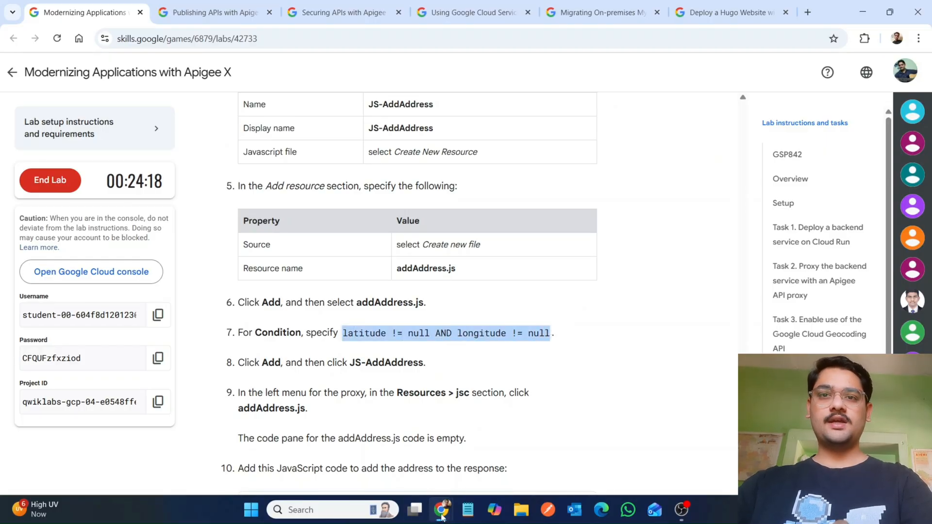
mouse_move(442, 515)
left_click(499, 458)
left_click(629, 386)
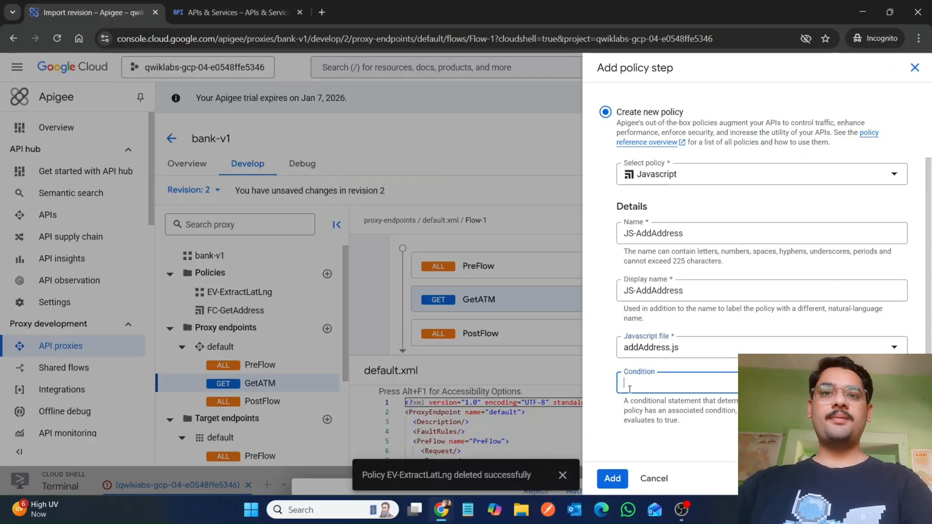
type("latitude != null AND longitude != null")
mouse_move(443, 507)
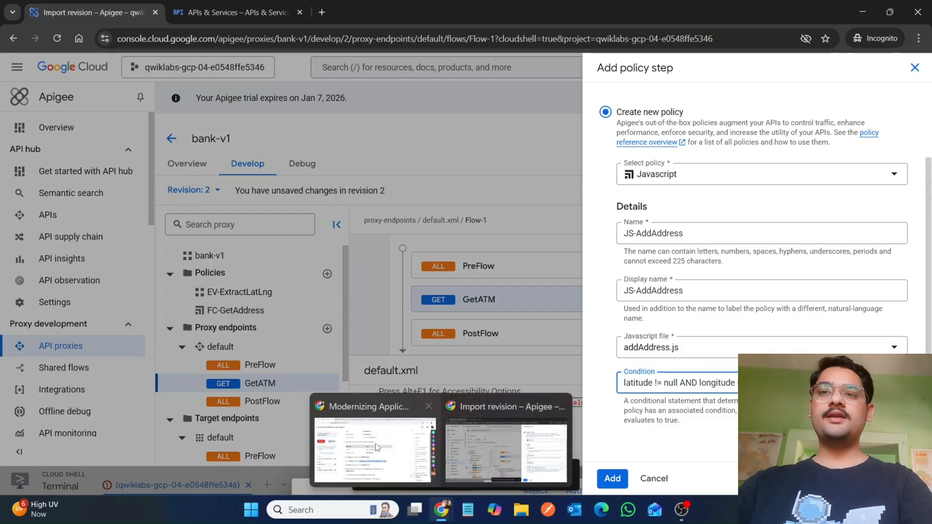
left_click(374, 443)
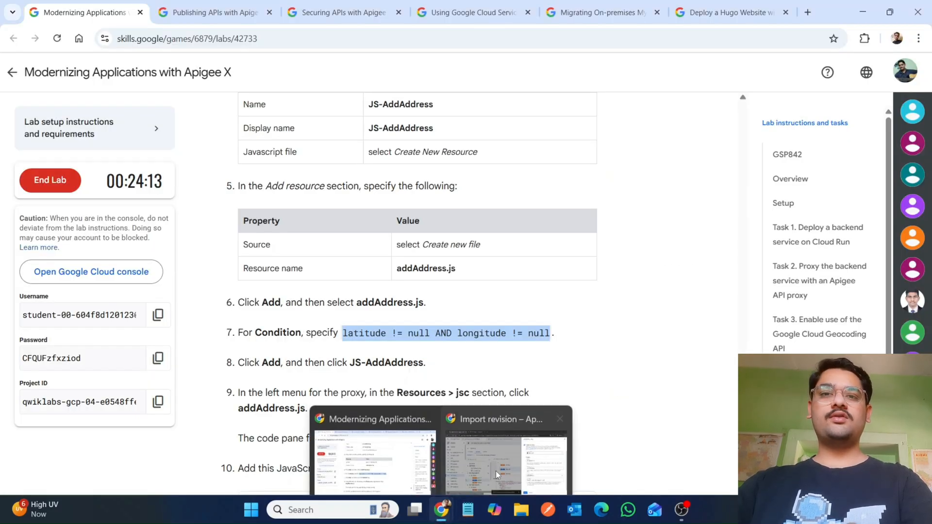
left_click(500, 457)
left_click(611, 478)
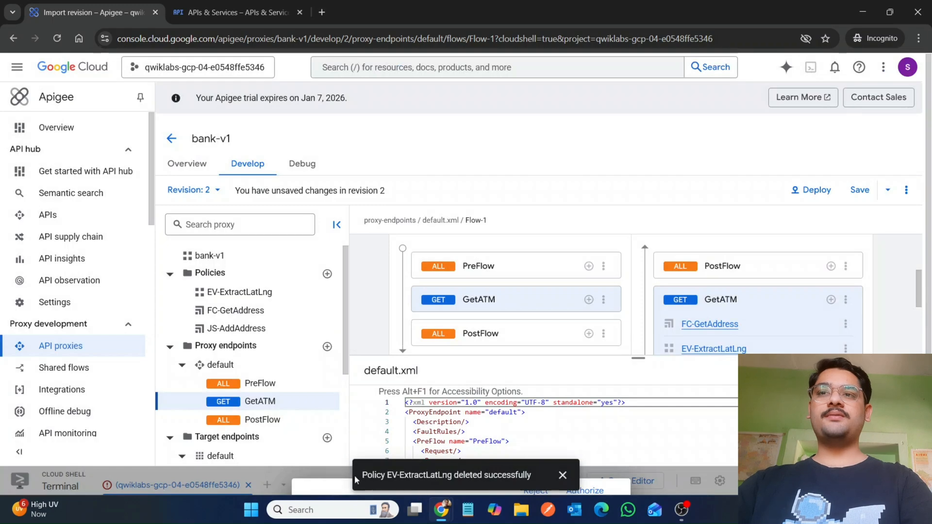
Step: Copy the lab's address-adding JavaScript code and paste it into the addAddress.js resource
left_click(246, 334)
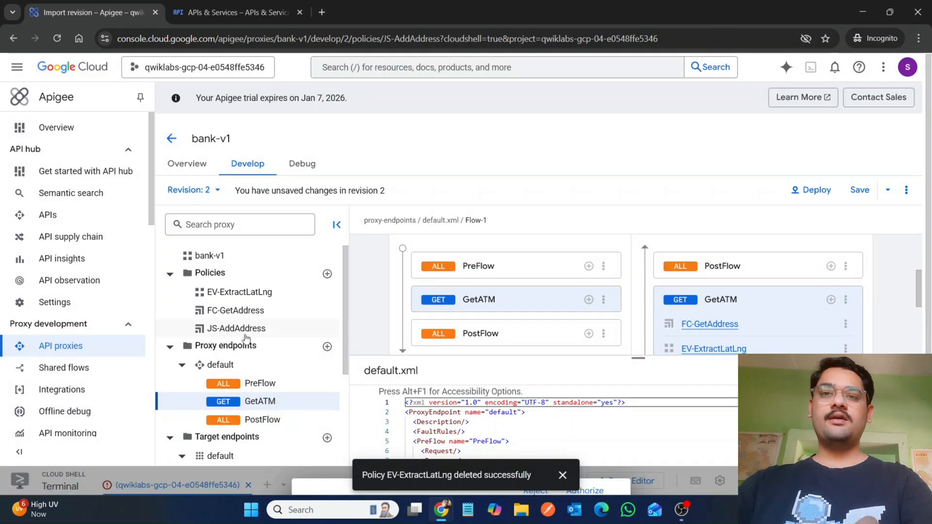
double_click(229, 328)
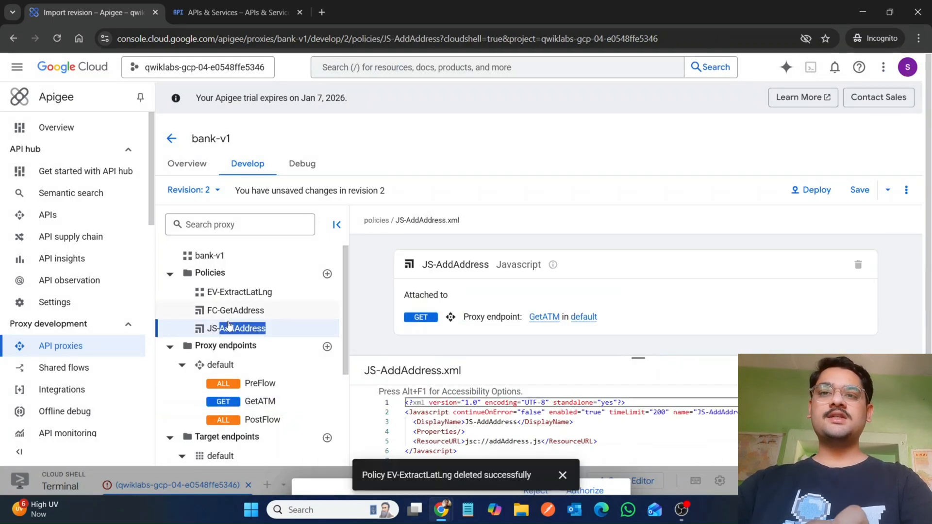
mouse_move(438, 521)
left_click(381, 461)
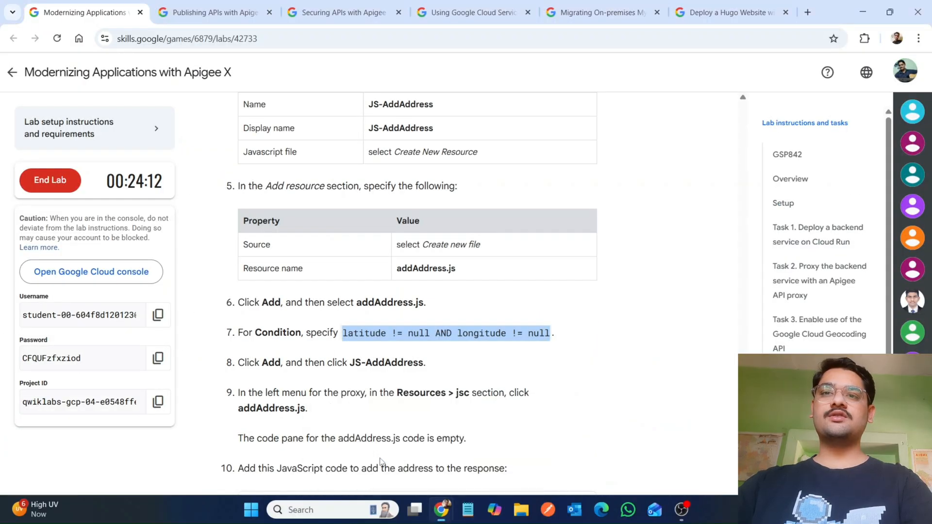
scroll(381, 462, "down", 3)
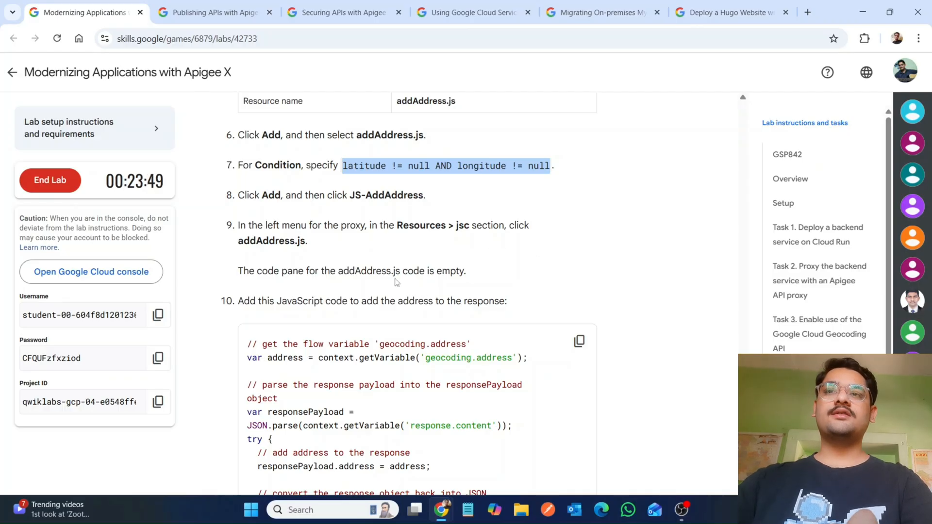
left_click(571, 350)
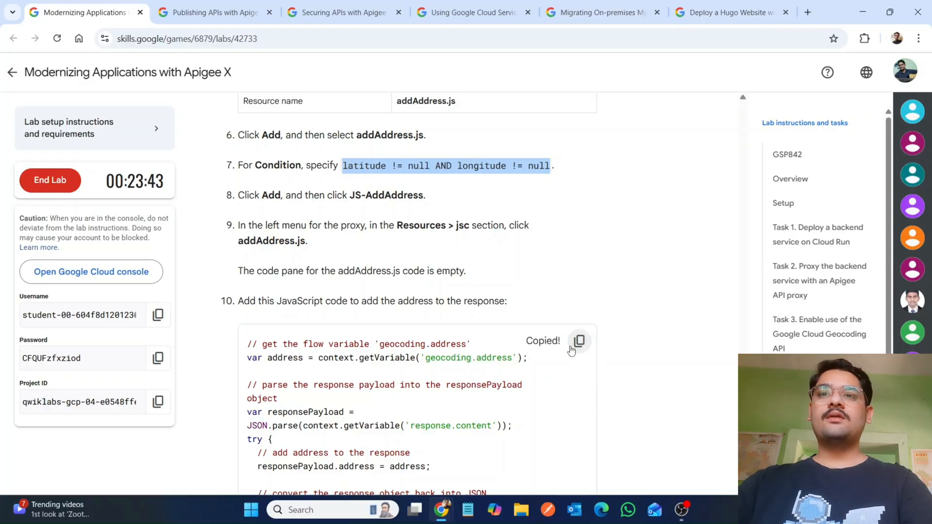
left_click(572, 350)
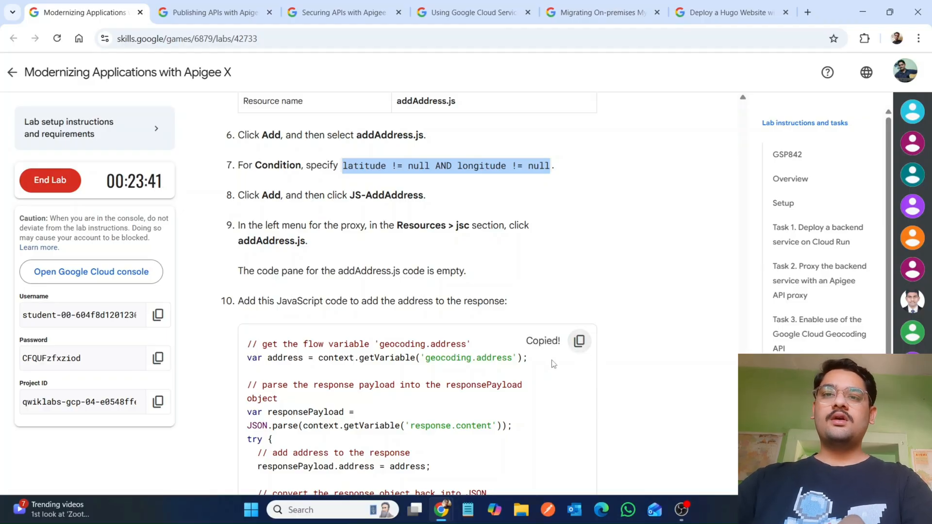
mouse_move(441, 510)
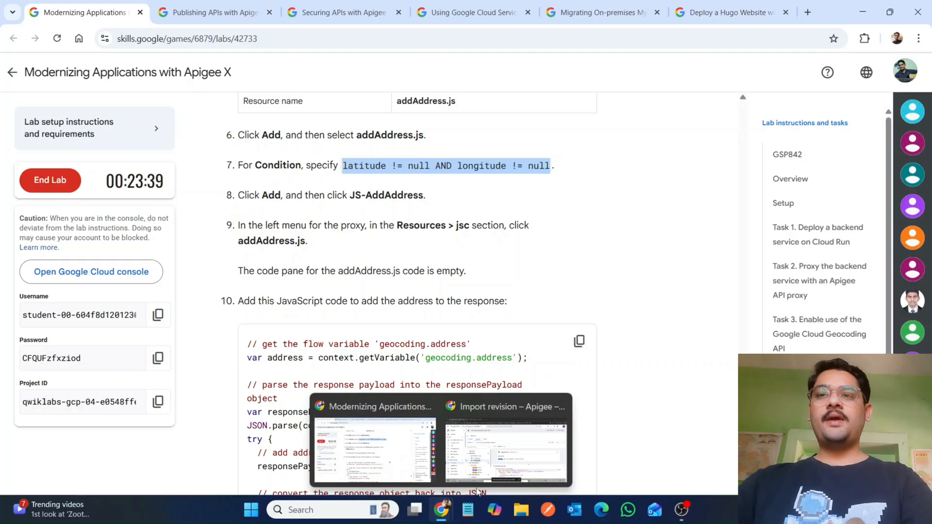
left_click(486, 454)
scroll(249, 392, "down", 3)
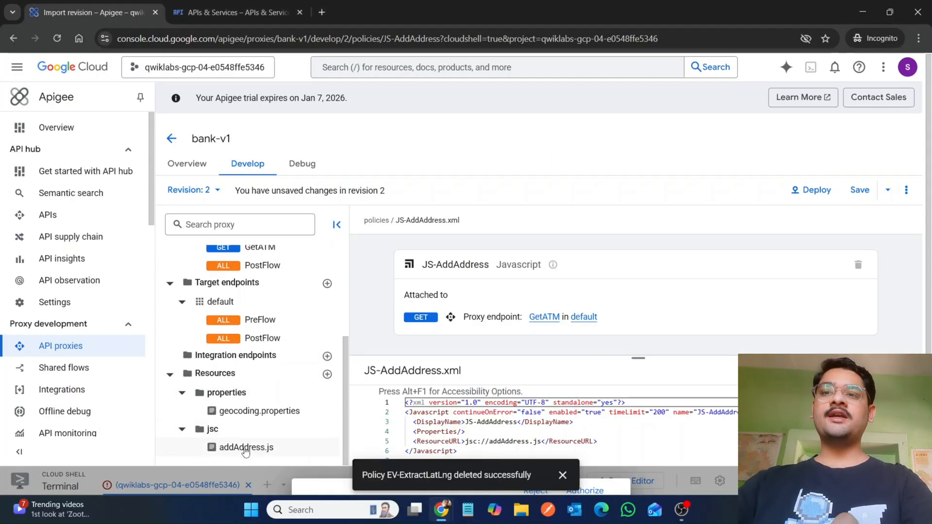
left_click(246, 447)
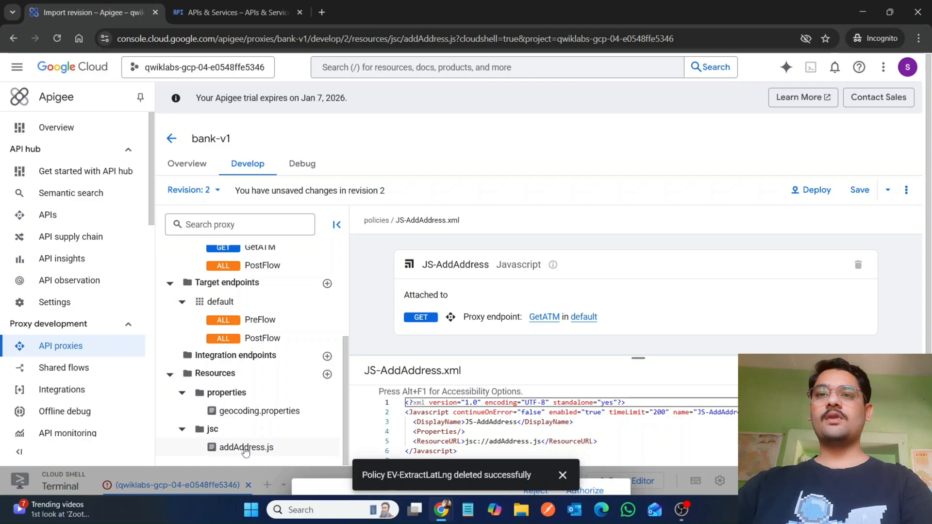
double_click(251, 447)
left_click(449, 427)
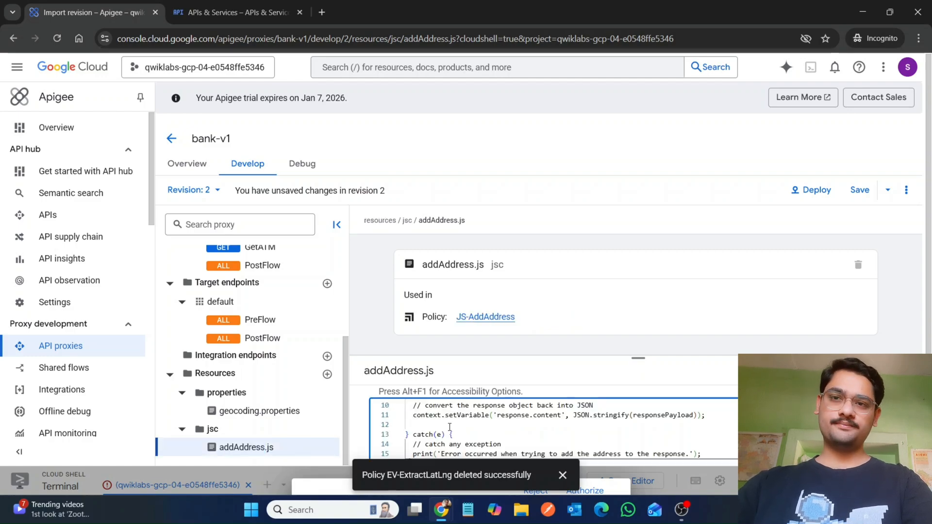
Step: Review the lab's validation instructions and open the default proxy endpoint's XML in an expanded code pane
mouse_move(442, 510)
left_click(370, 453)
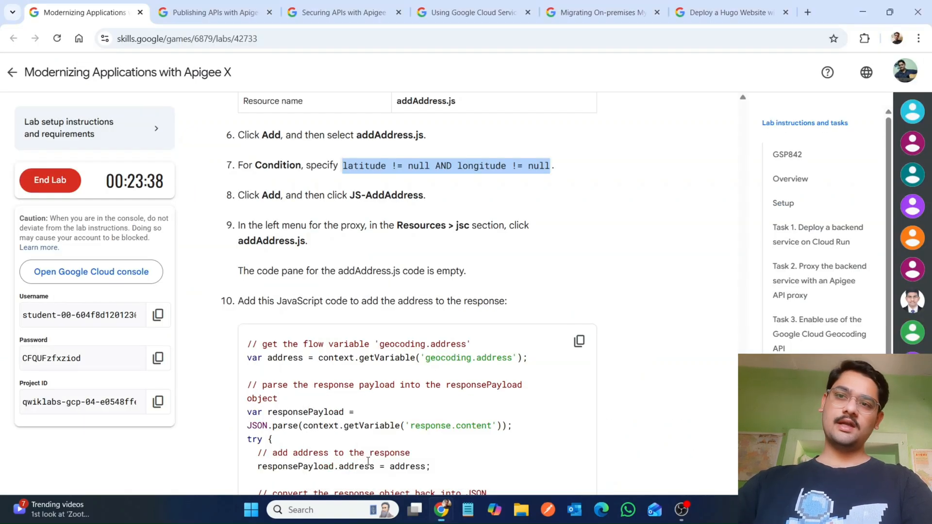
scroll(368, 461, "down", 7)
scroll(368, 461, "down", 5)
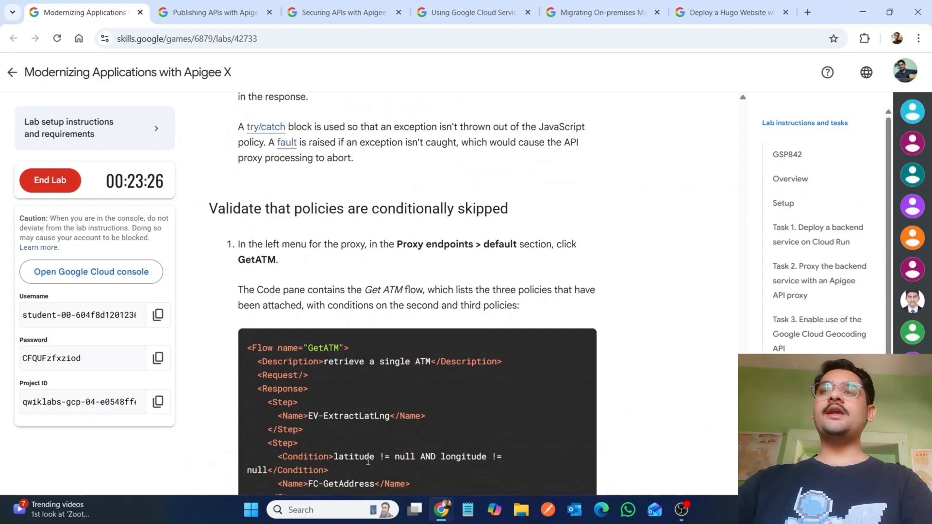
scroll(368, 461, "down", 2)
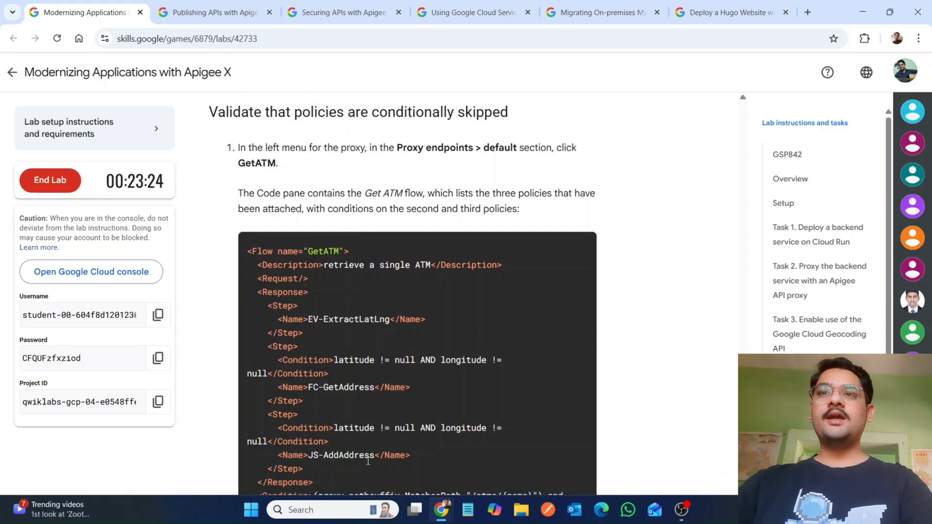
mouse_move(445, 517)
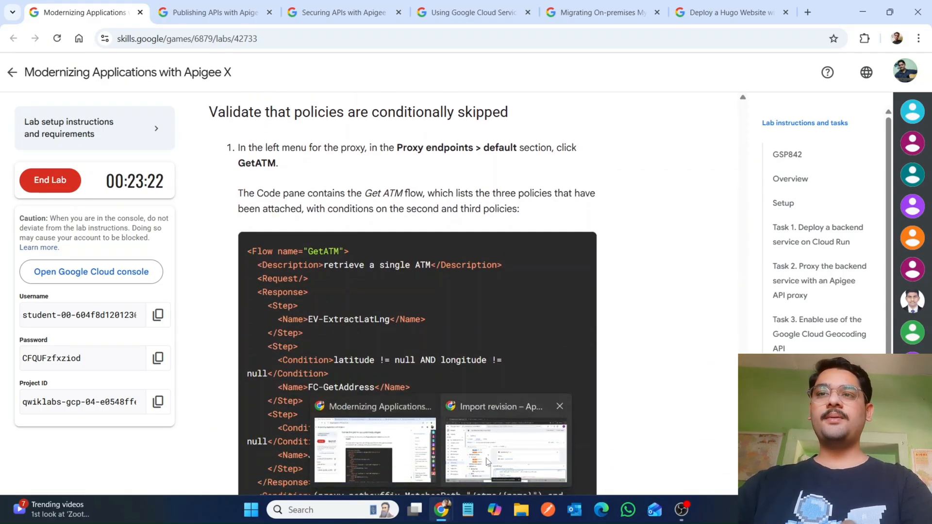
left_click(486, 459)
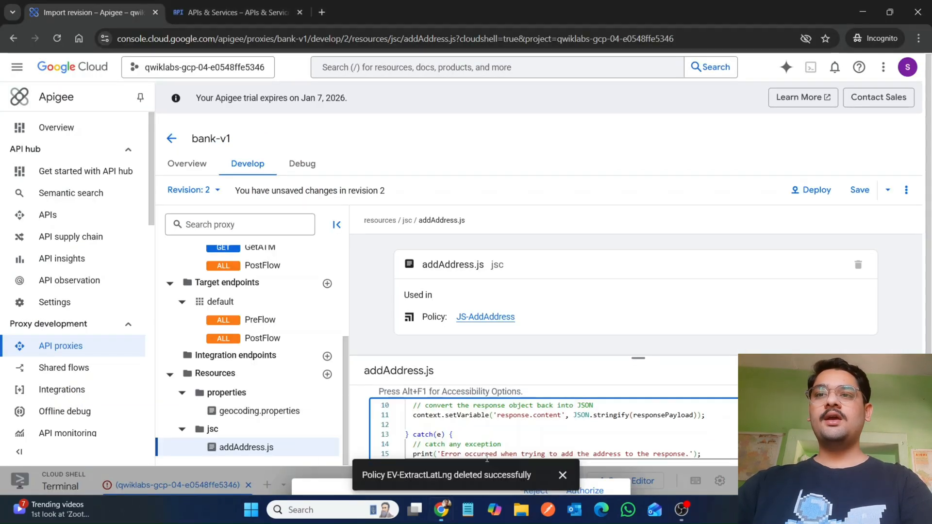
left_click(226, 305)
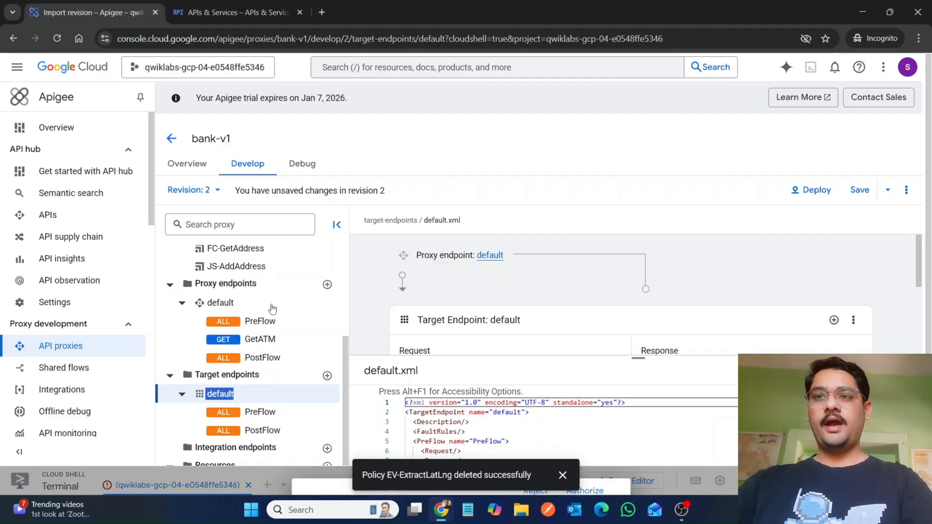
left_click(236, 307)
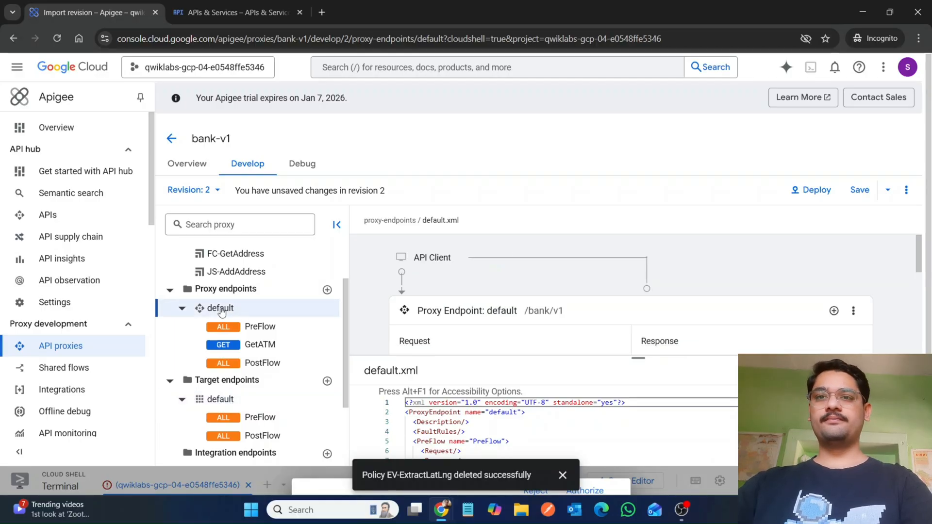
left_click_drag(638, 356, 639, 217)
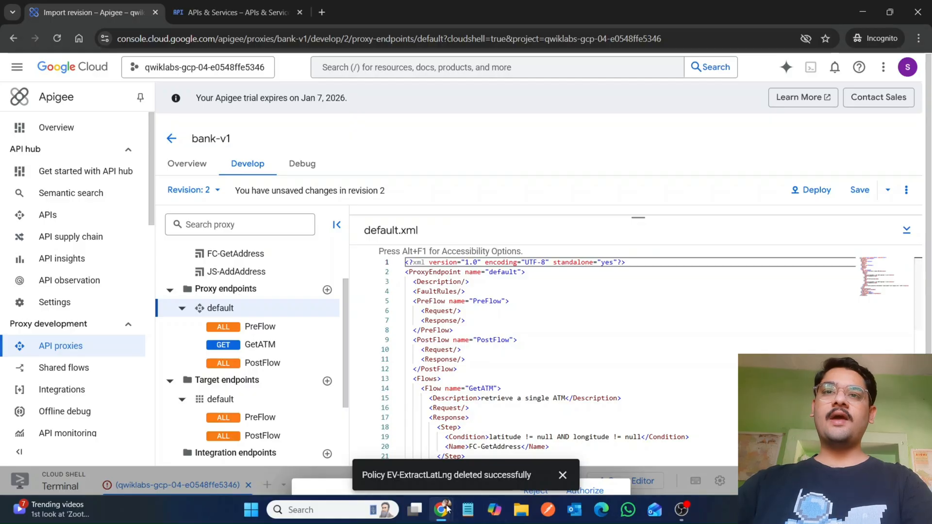
Step: Compare the GetATM flow's steps and conditions in default.xml against the lab's expected XML
mouse_move(441, 510)
left_click(378, 456)
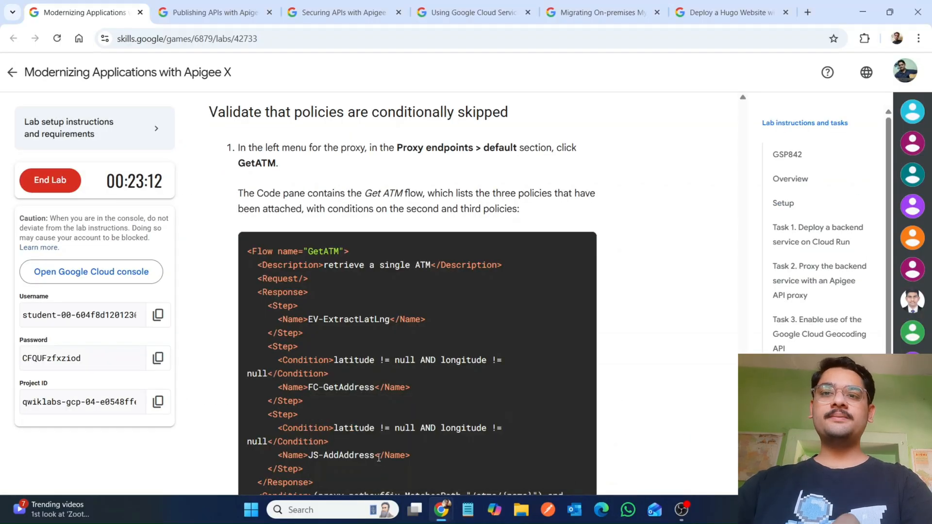
left_click(505, 437)
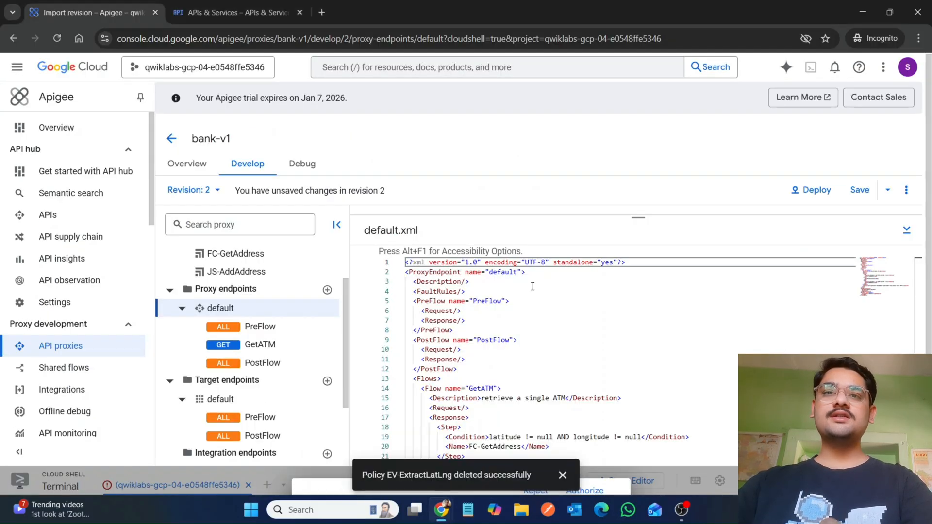
scroll(586, 327, "down", 1)
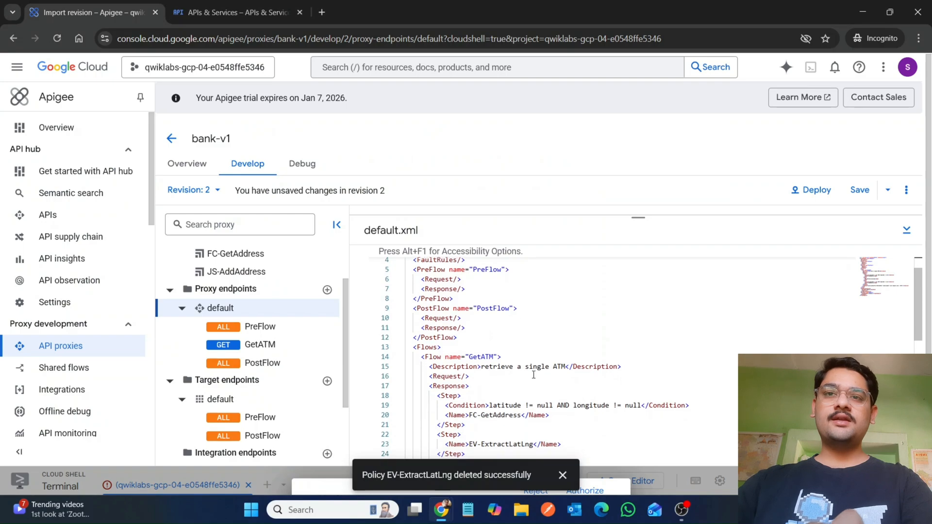
mouse_move(441, 509)
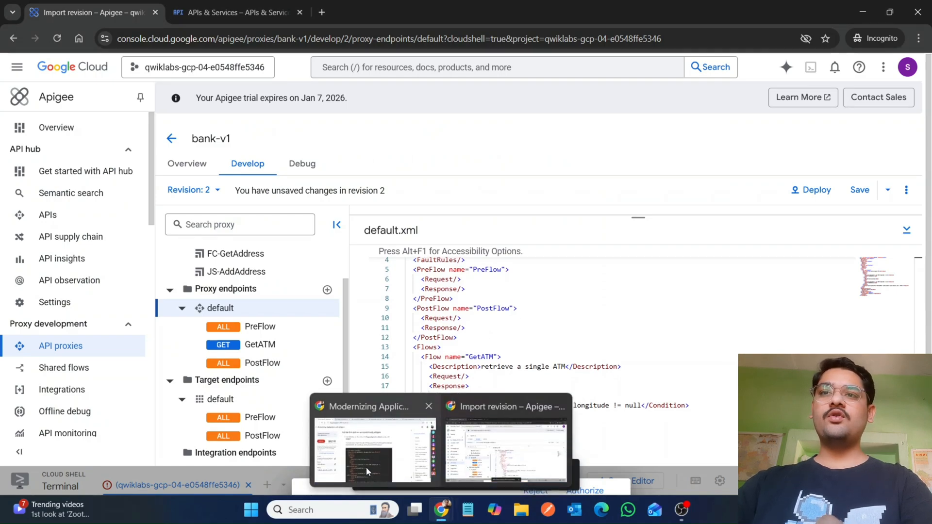
left_click(366, 467)
scroll(366, 467, "down", 5)
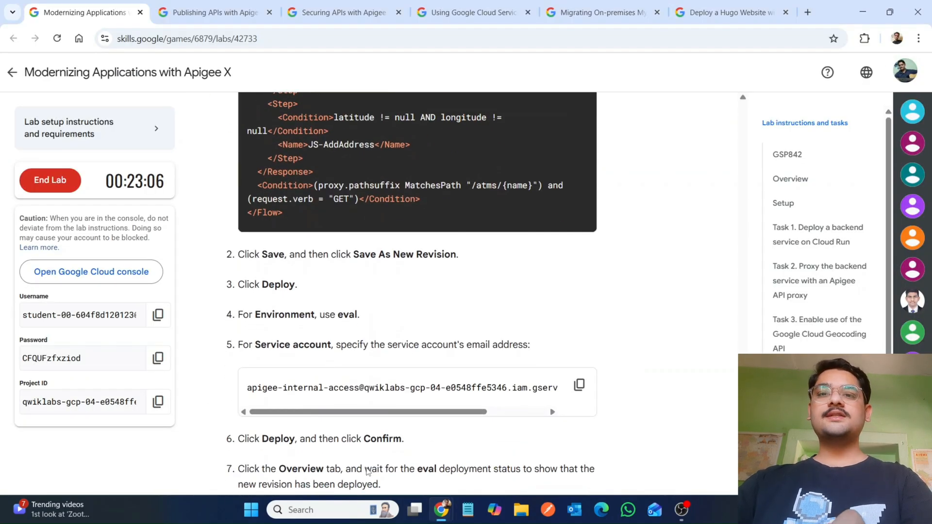
mouse_move(439, 509)
left_click(524, 443)
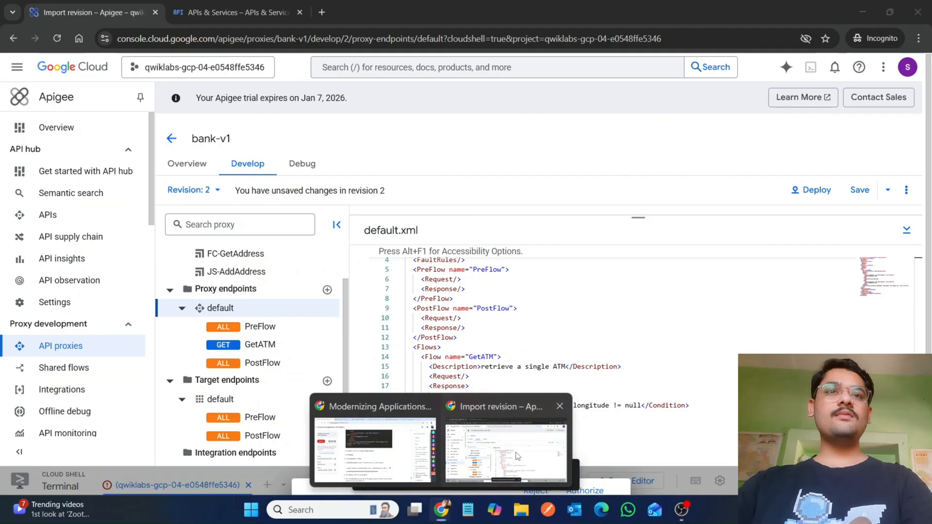
Step: Save the proxy changes as a new revision
left_click(867, 194)
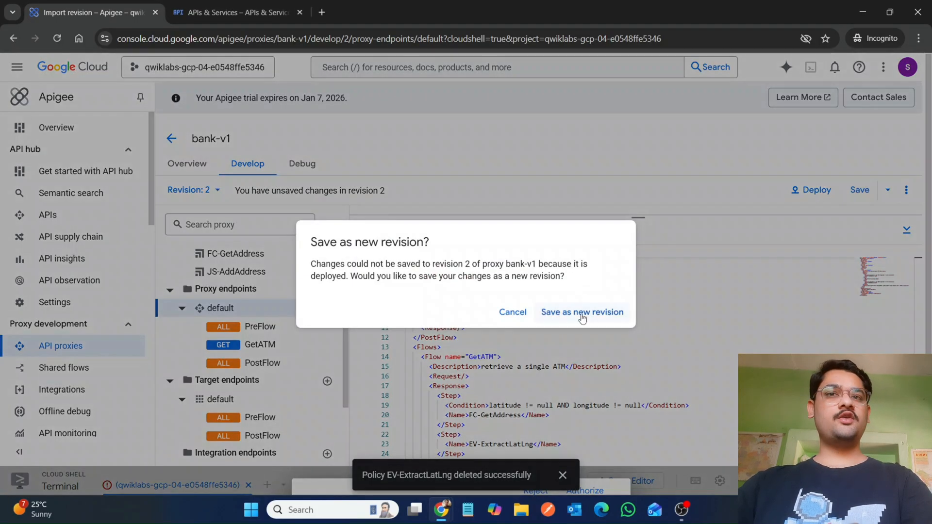
left_click(583, 313)
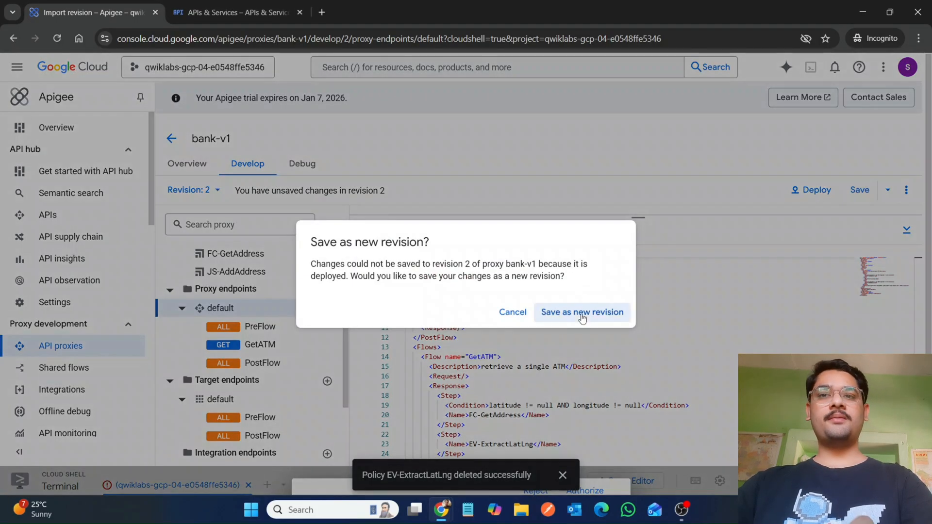
mouse_move(440, 514)
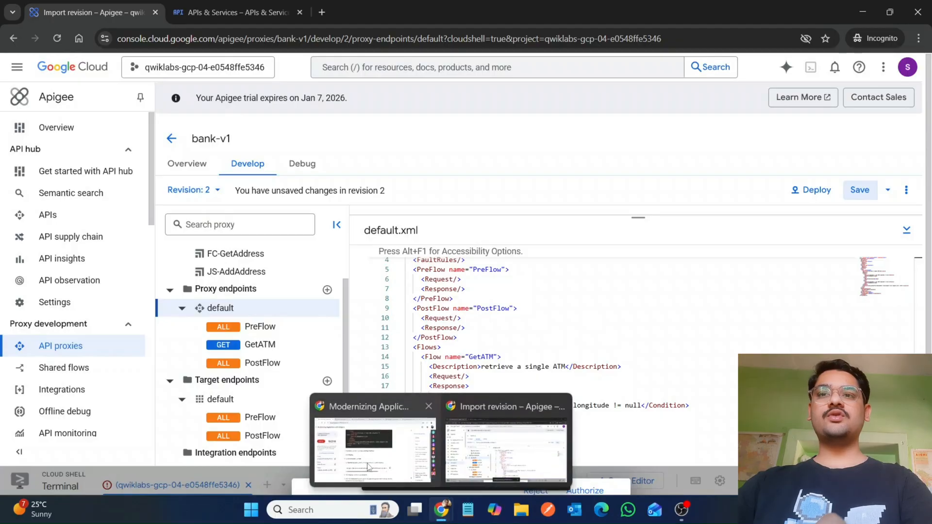
left_click(365, 437)
scroll(365, 464, "down", 1)
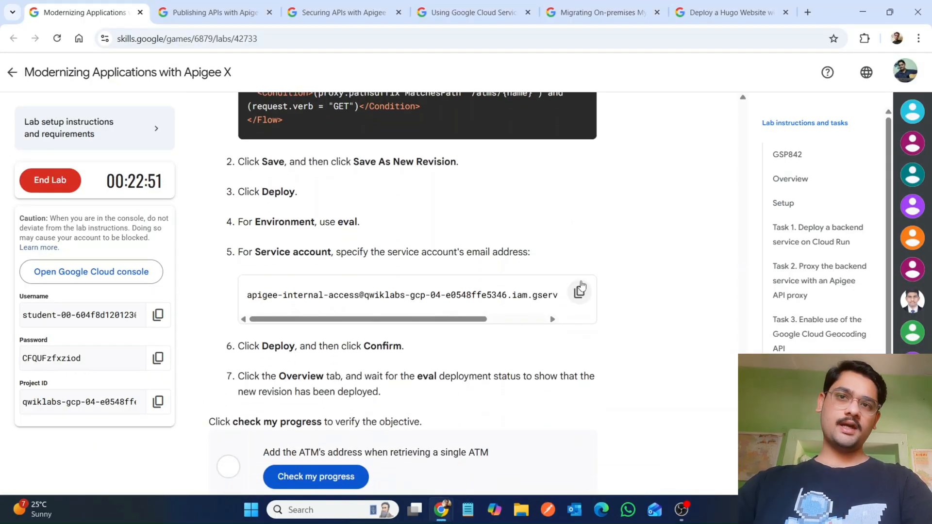
Step: Deploy revision 3 of bank-v1 to the eval environment using the lab's service account e-mail, and confirm
left_click(580, 290)
mouse_move(437, 510)
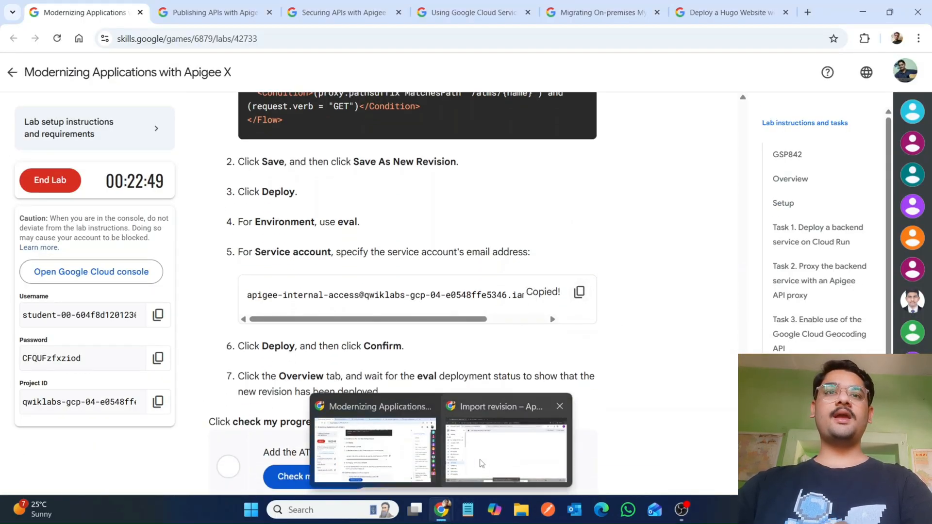
left_click(493, 449)
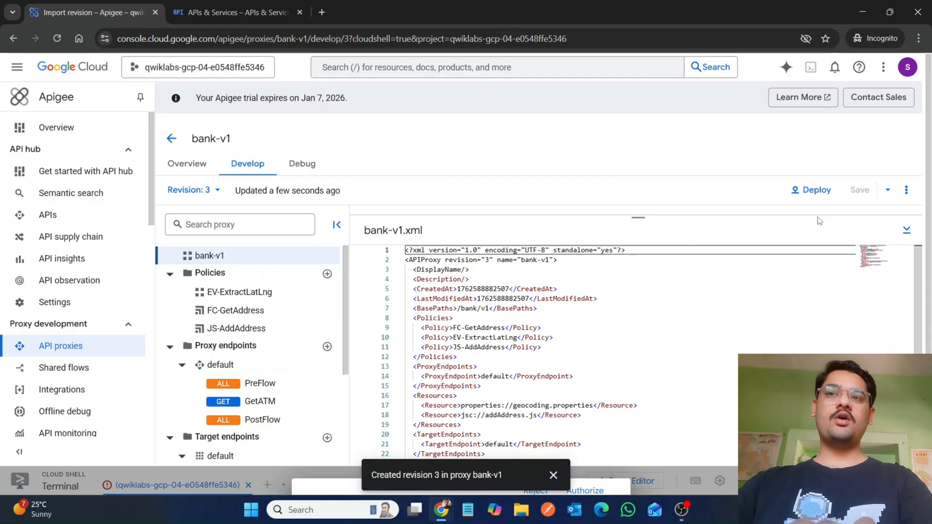
left_click(807, 190)
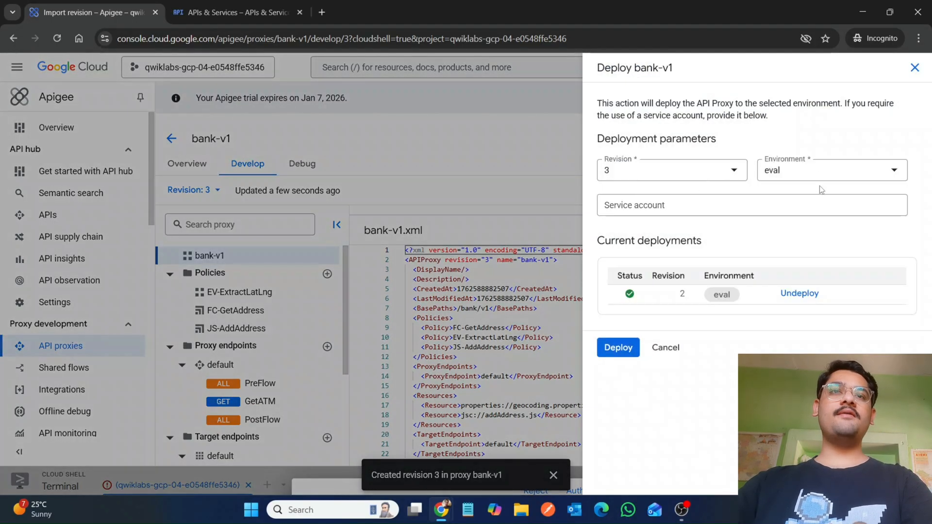
left_click(772, 203)
key("ctrl+v")
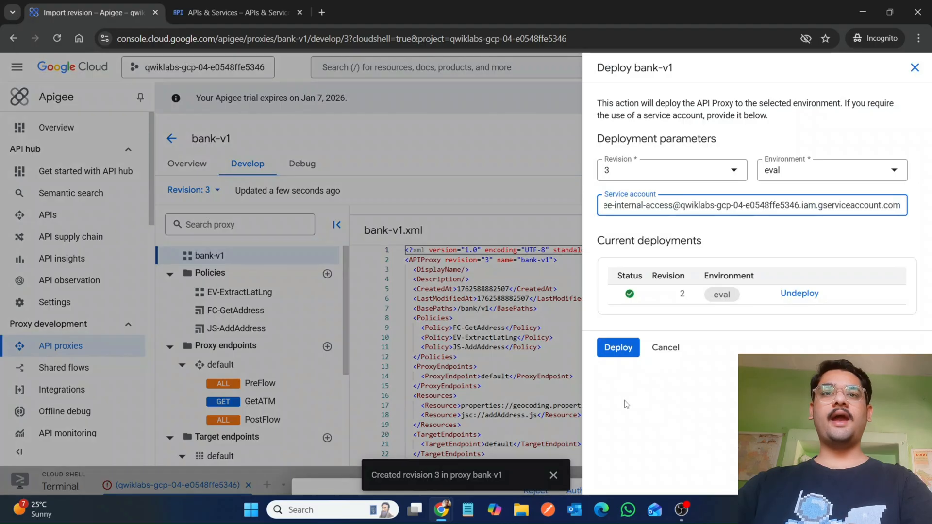
left_click(618, 347)
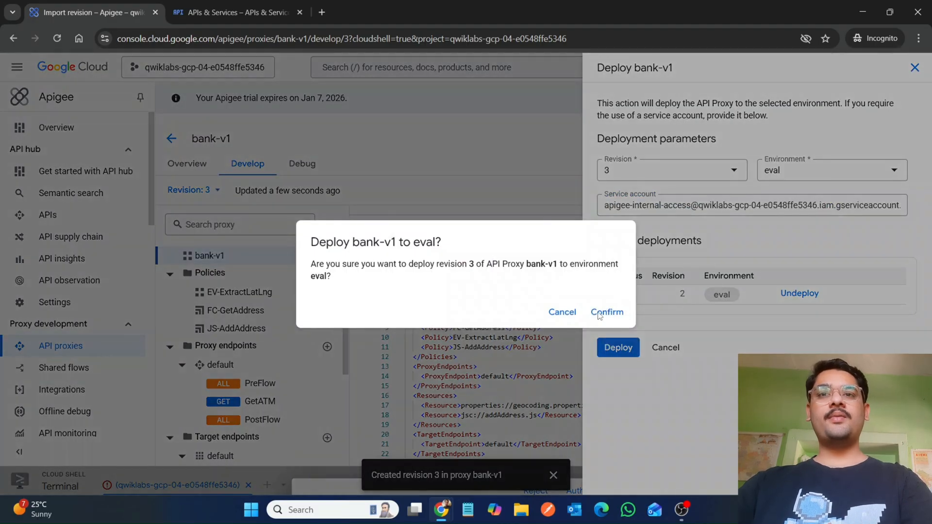
left_click(600, 314)
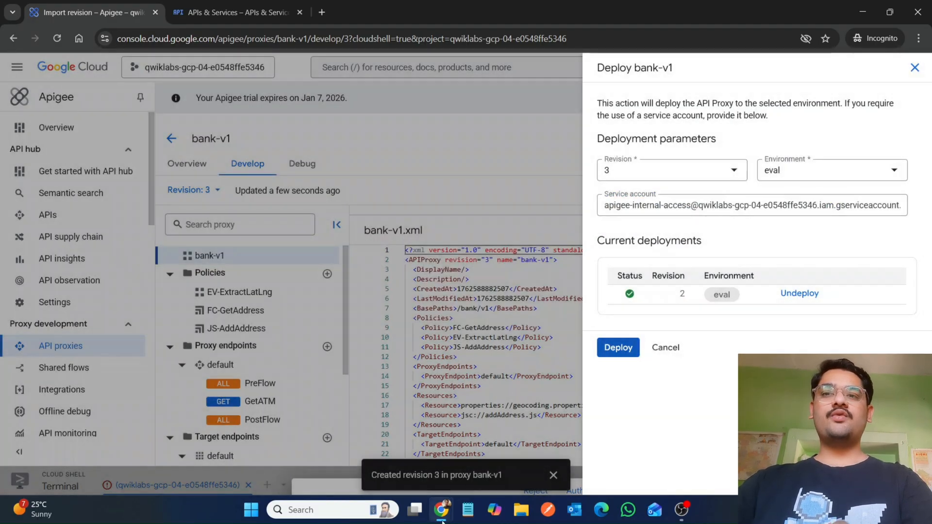
Step: Run the lab's progress check for adding the ATM's address when retrieving a single ATM
mouse_move(441, 522)
left_click(395, 478)
scroll(395, 479, "down", 10)
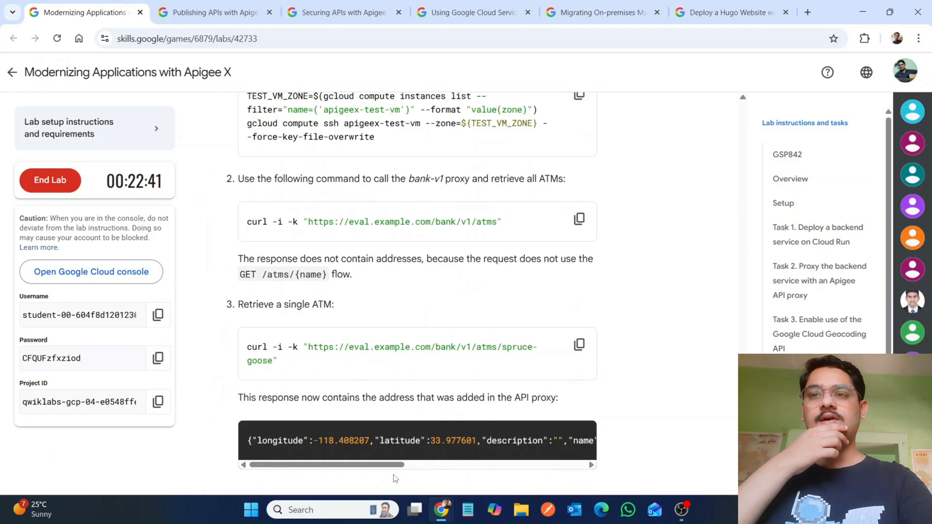
scroll(395, 479, "down", 5)
scroll(395, 478, "up", 15)
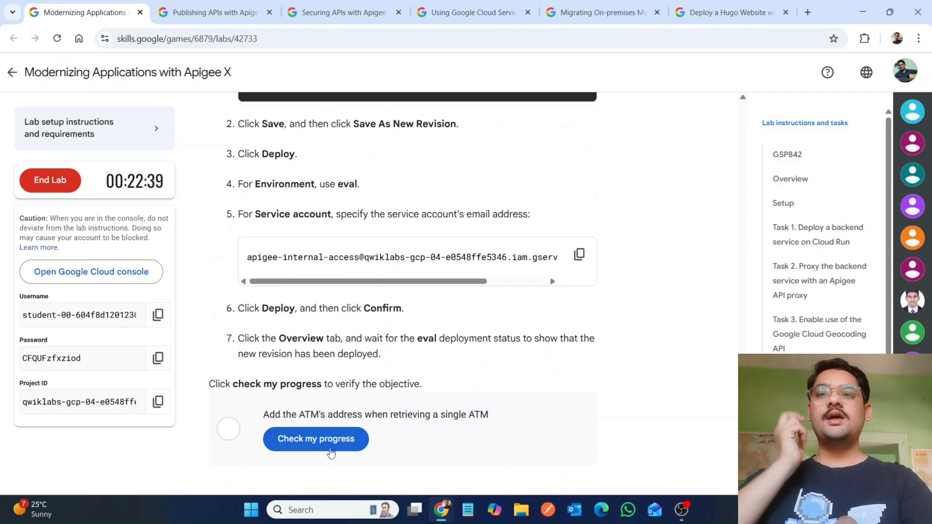
left_click(316, 431)
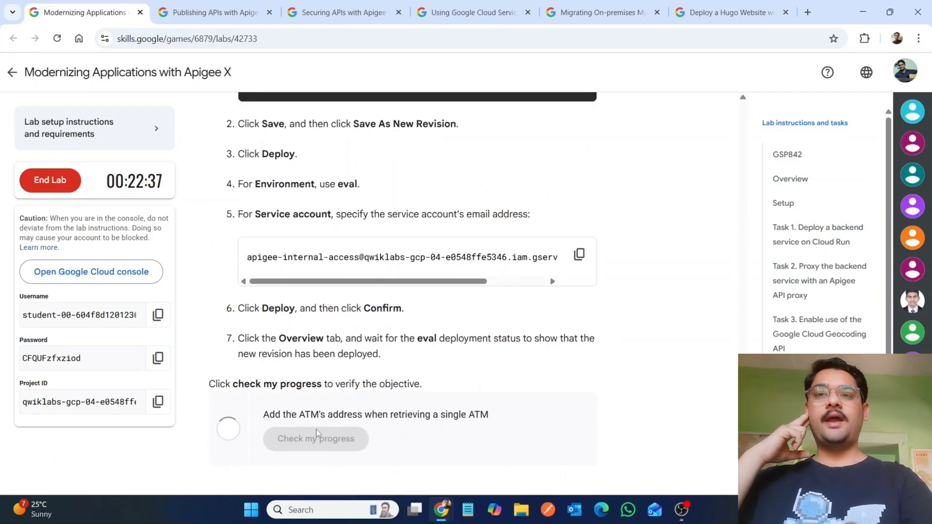
Step: Check the bank-v1 revision 3 deployment status, then return to the lab's progress check
mouse_move(441, 509)
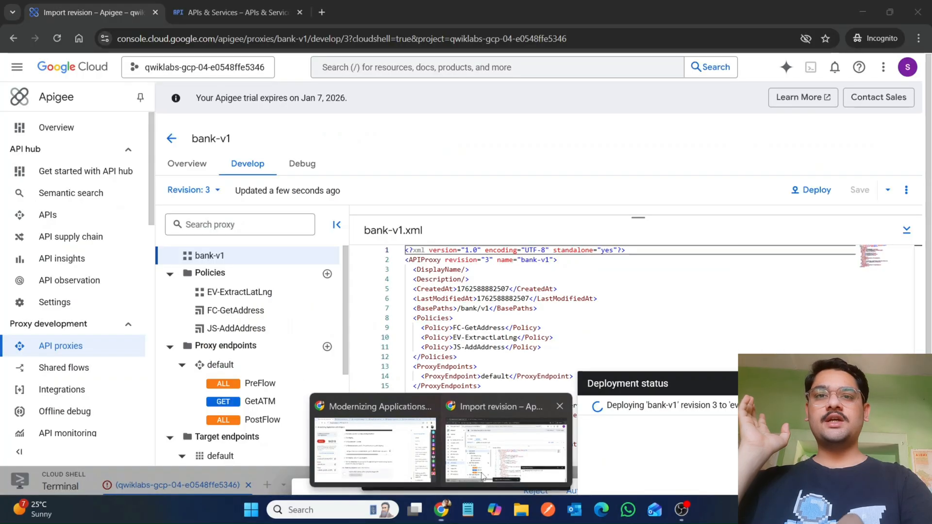
left_click(482, 476)
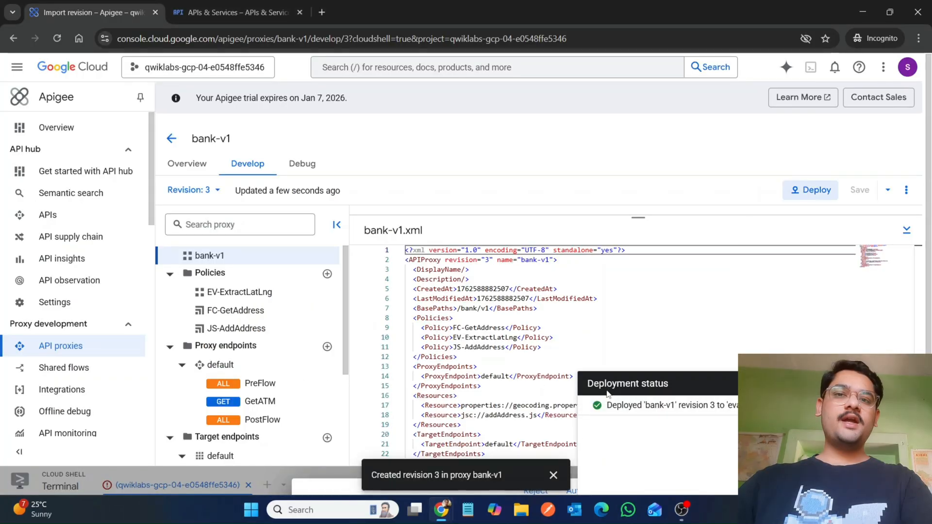
mouse_move(441, 509)
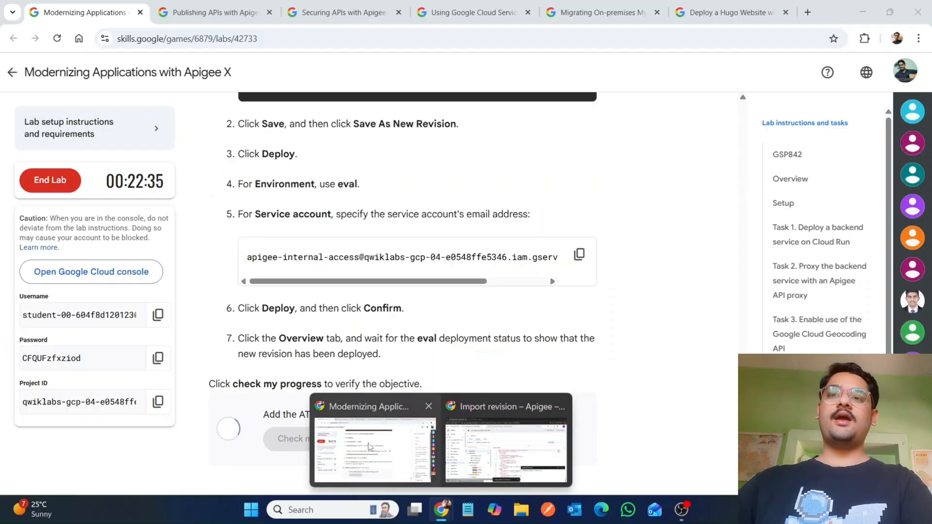
left_click(368, 457)
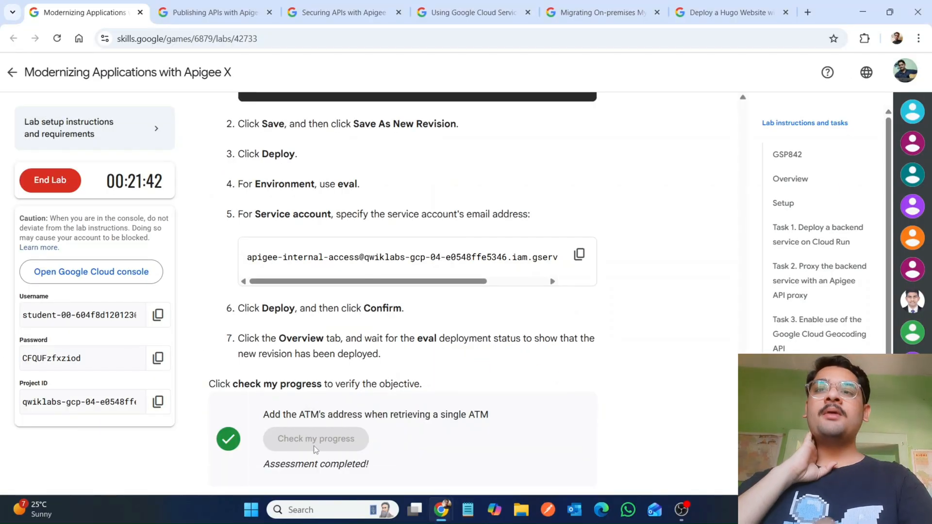
scroll(313, 446, "down", 10)
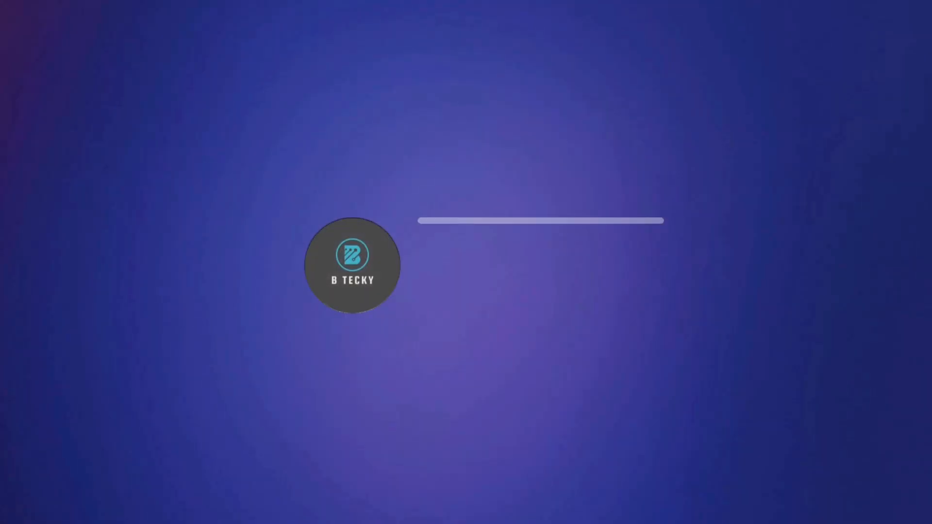